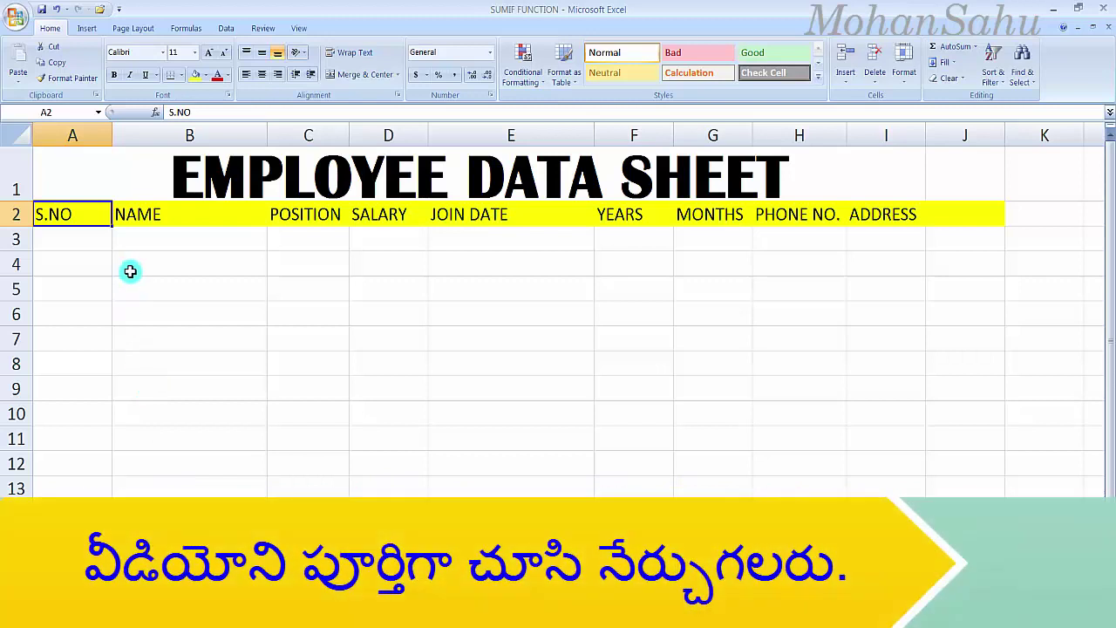
# Point out the sheet title and the S.NO, NAME, POSITION and JOIN DATE column headings
pyautogui.click(192, 194)
pyautogui.click(79, 222)
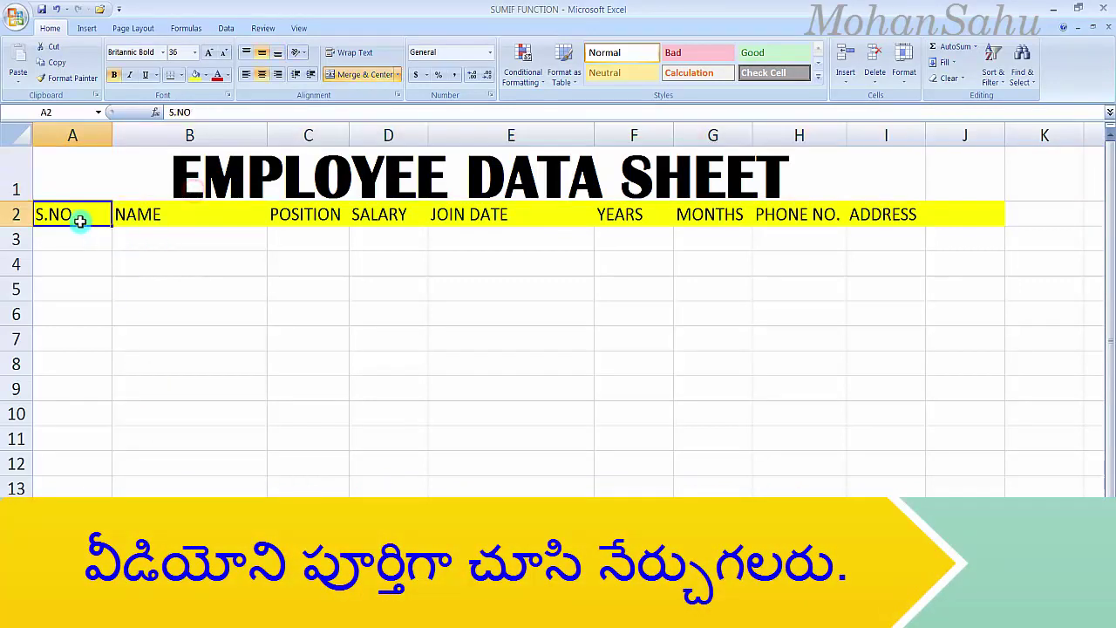
pyautogui.click(319, 222)
pyautogui.click(439, 230)
pyautogui.click(433, 220)
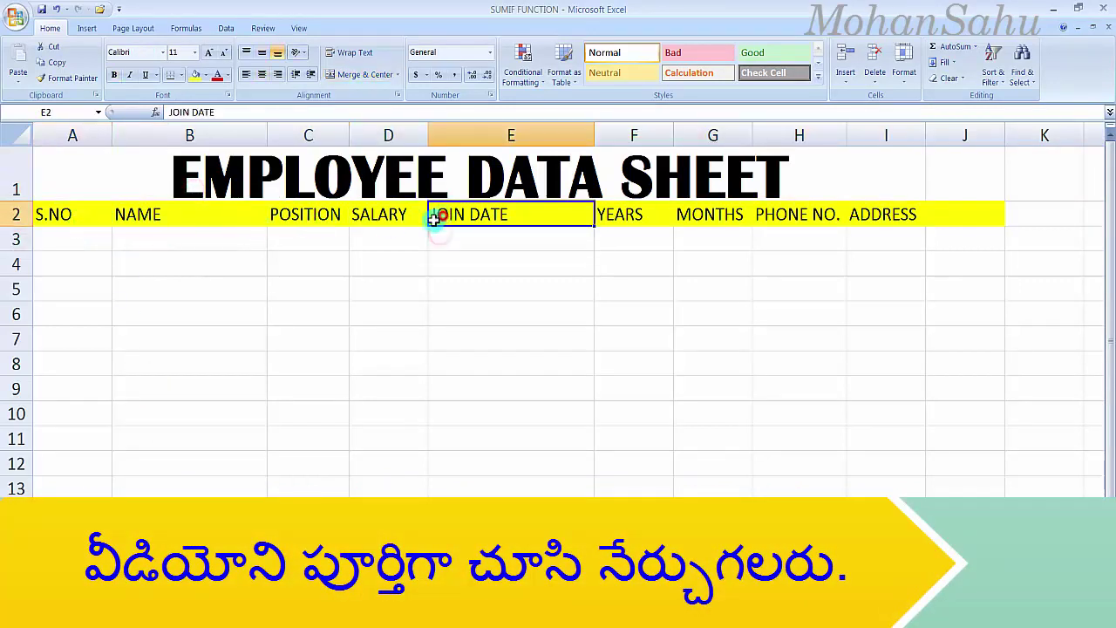
pyautogui.click(87, 214)
pyautogui.click(150, 215)
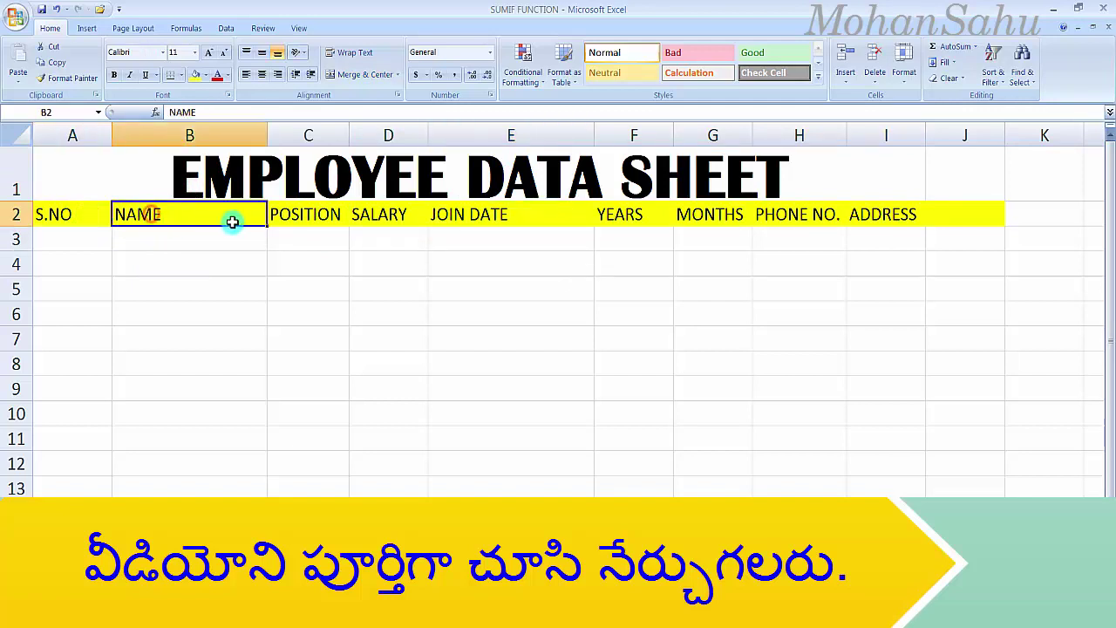
pyautogui.click(82, 214)
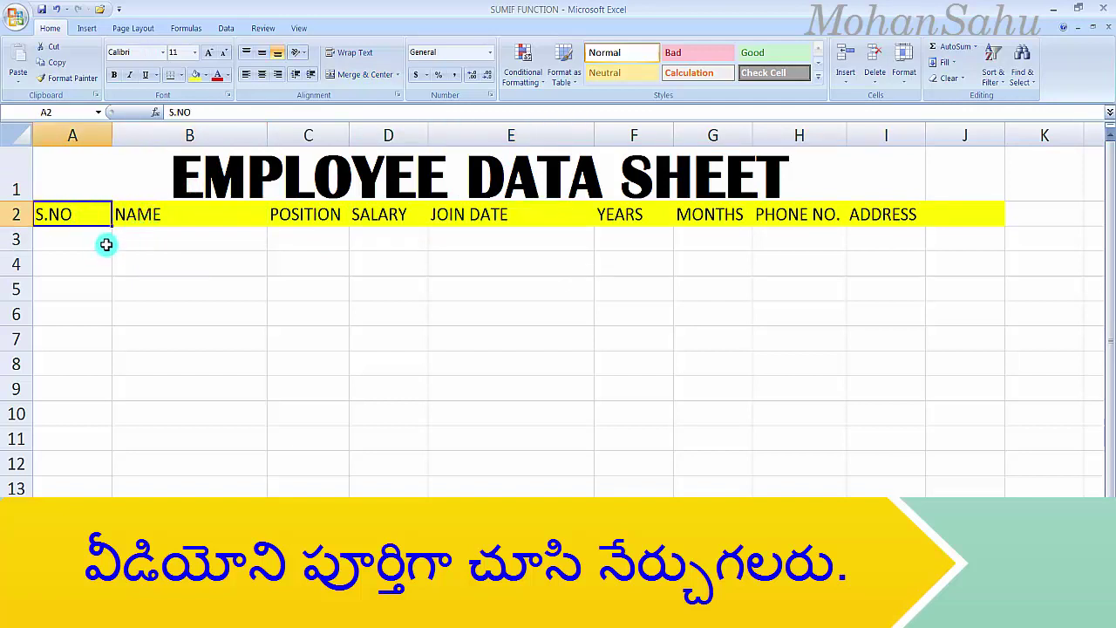
# Enter 1 in A3 and fill the serial numbers 1 to 10 down to A12
pyautogui.click(96, 244)
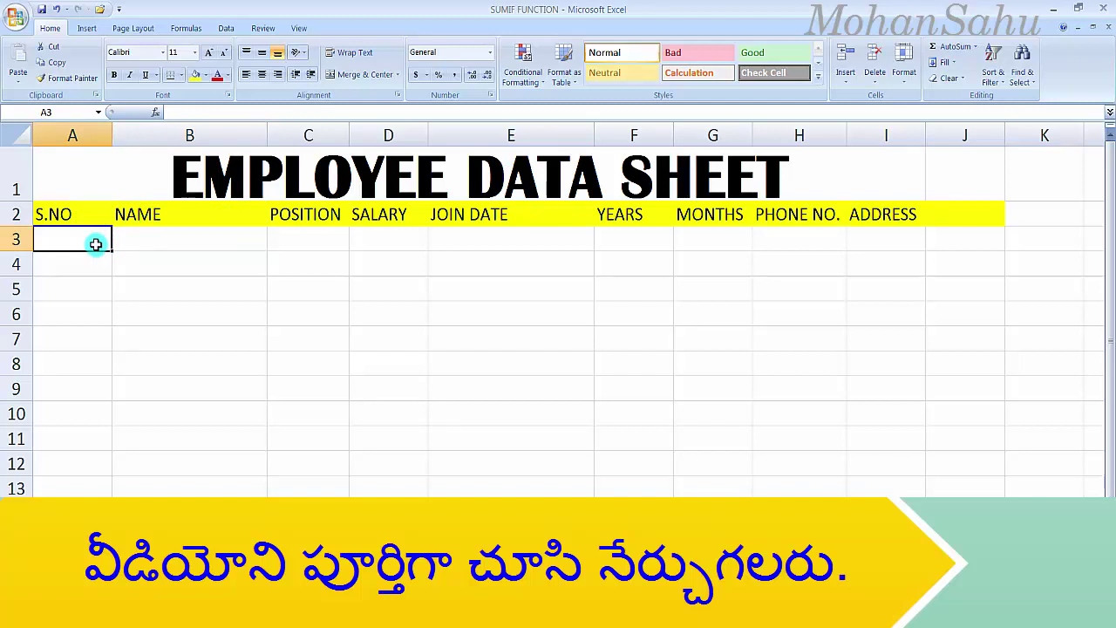
pyautogui.write('1')
pyautogui.press('Return')
pyautogui.click(83, 244)
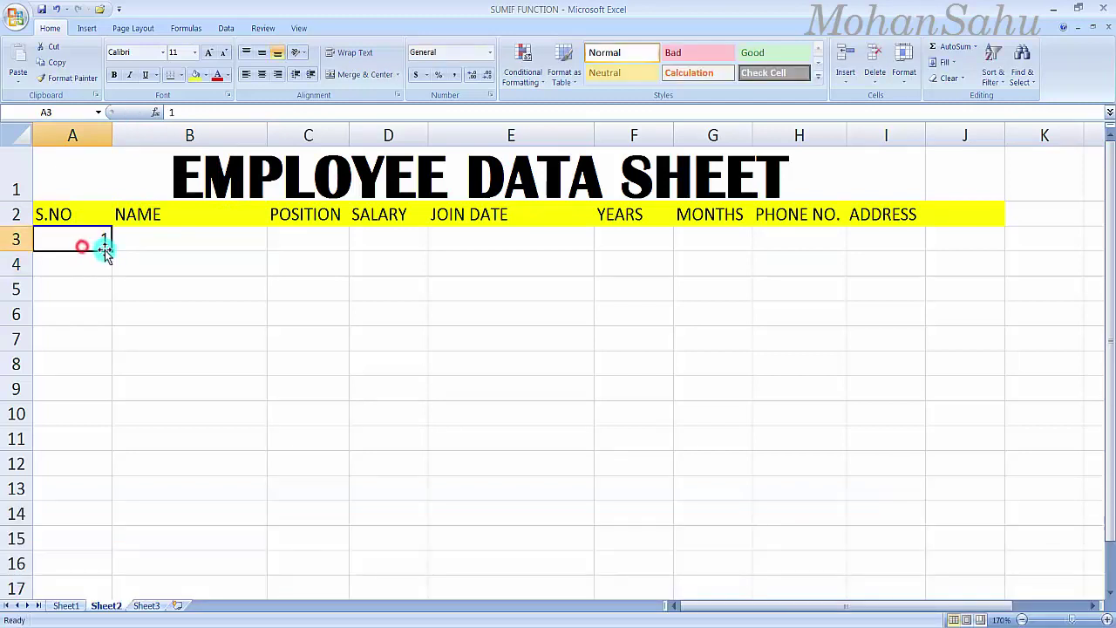
pyautogui.moveTo(114, 250); pyautogui.dragTo(113, 290)
pyautogui.click(92, 241)
pyautogui.moveTo(111, 251); pyautogui.dragTo(96, 469)
# Enter the first four employee names from B3 downward
pyautogui.click(166, 233)
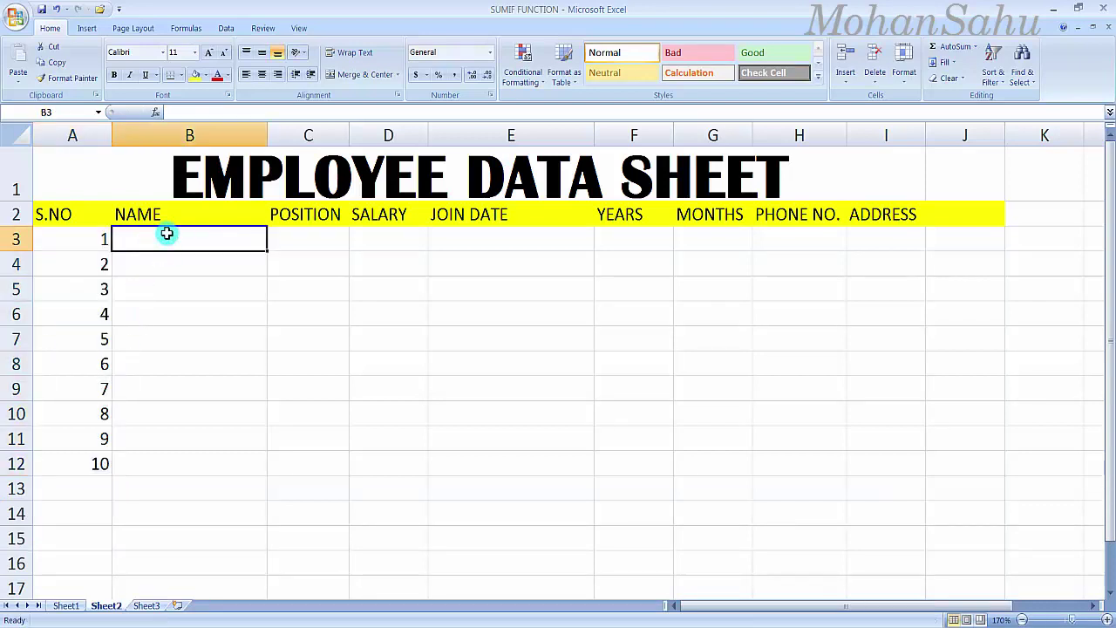
pyautogui.click(150, 214)
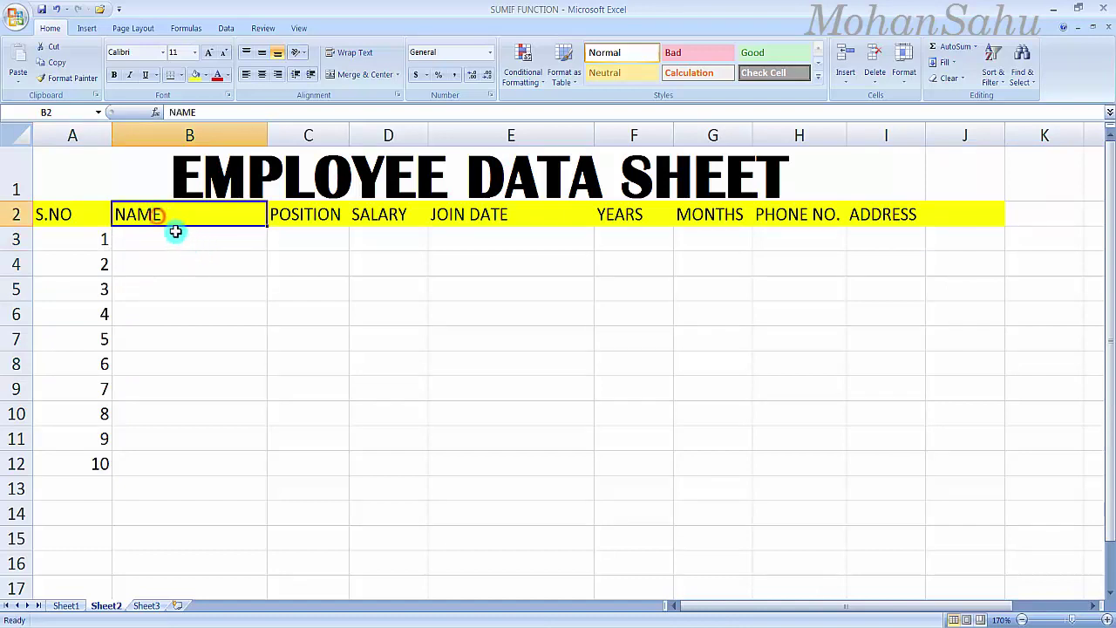
pyautogui.click(166, 239)
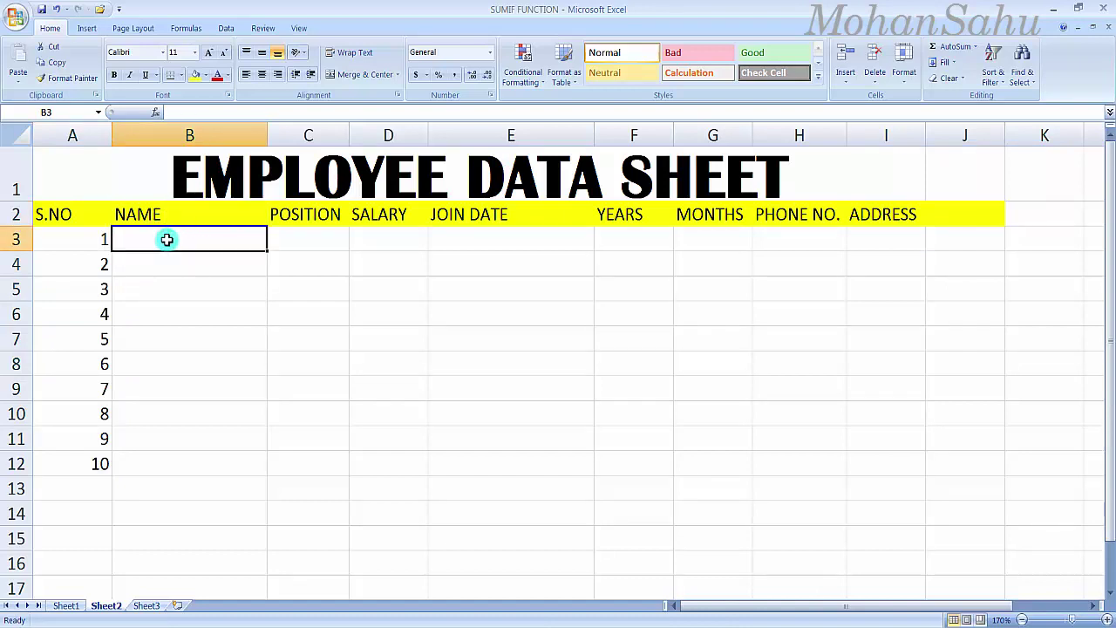
pyautogui.write('Saniya')
pyautogui.press('Return')
pyautogui.write('Keer')
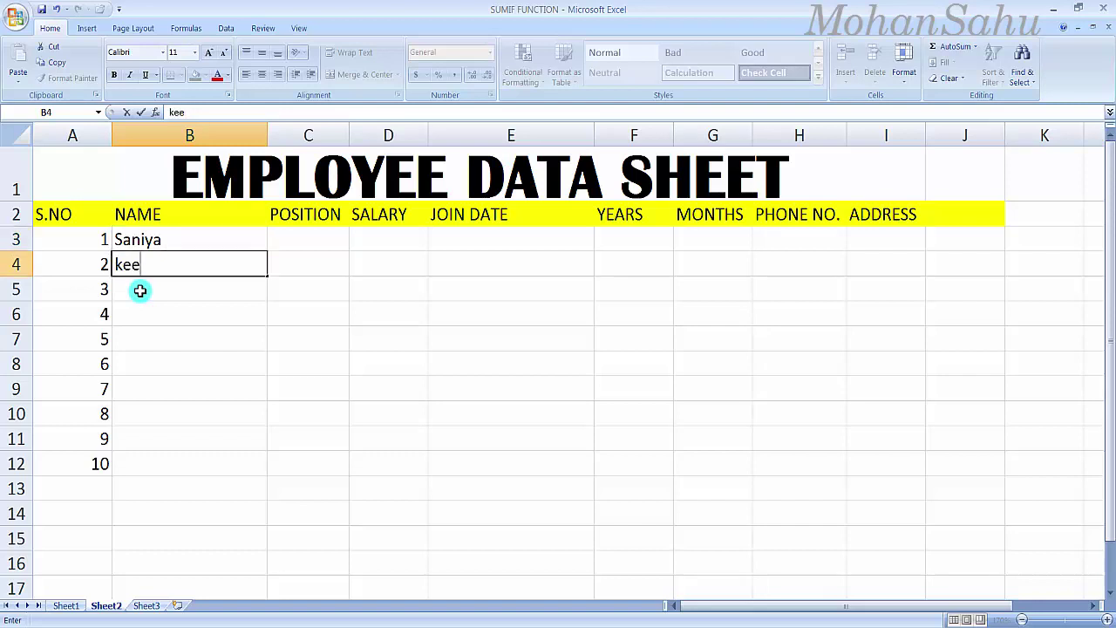
pyautogui.write('thi')
pyautogui.press('BackSpace')
pyautogui.press('BackSpace')
pyautogui.press('BackSpace')
pyautogui.write('rthi')
pyautogui.press('Return')
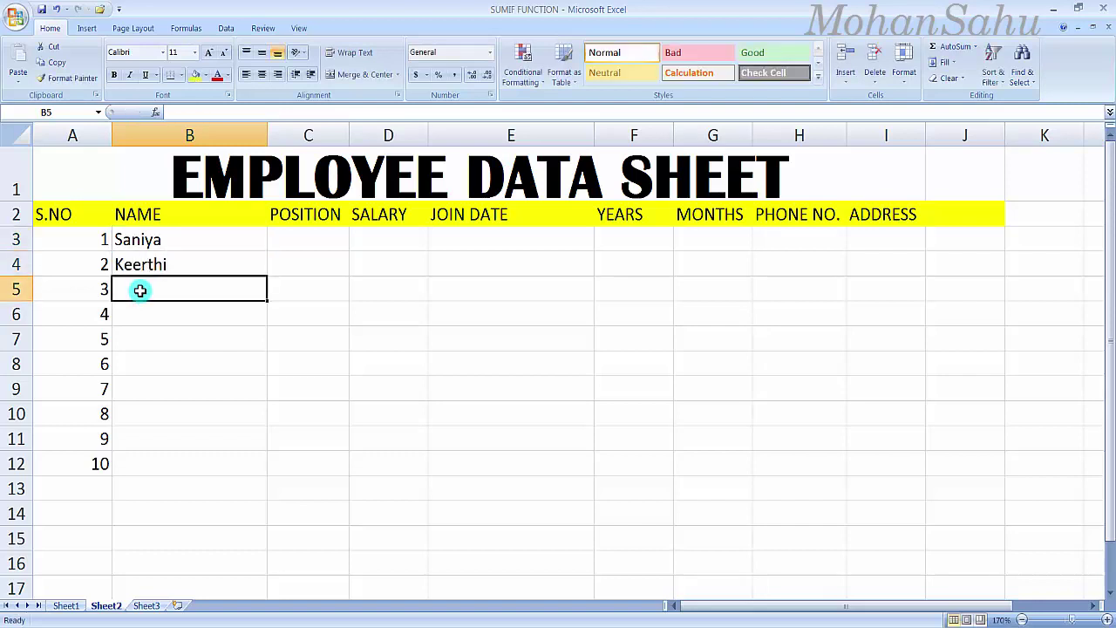
pyautogui.write('Mary')
pyautogui.press('Return')
pyautogui.press('Return')
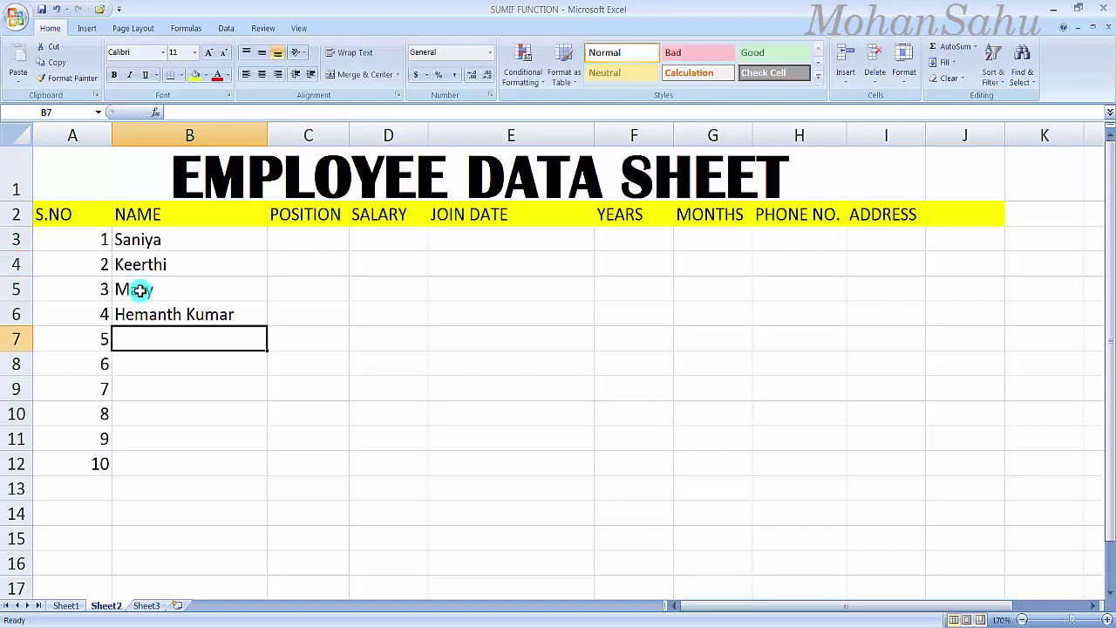
# Enter the remaining six employee names down to B12
pyautogui.write('Devaki')
pyautogui.press('Return')
pyautogui.write('Mohan')
pyautogui.press('Return')
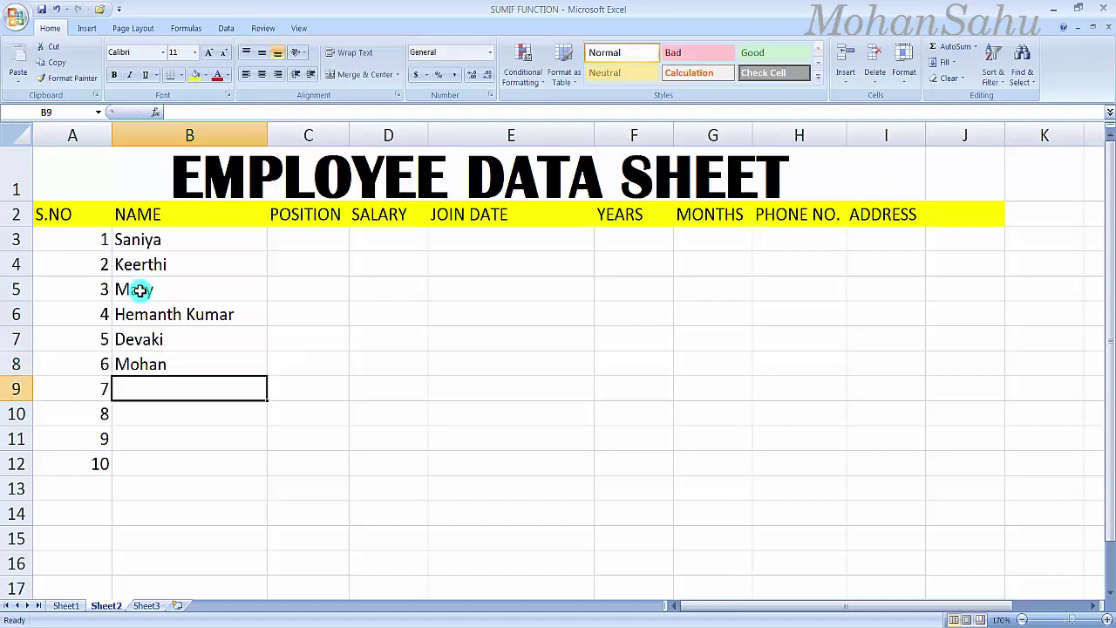
pyautogui.write('Rama')
pyautogui.press('Return')
pyautogui.write('Murali')
pyautogui.press('Return')
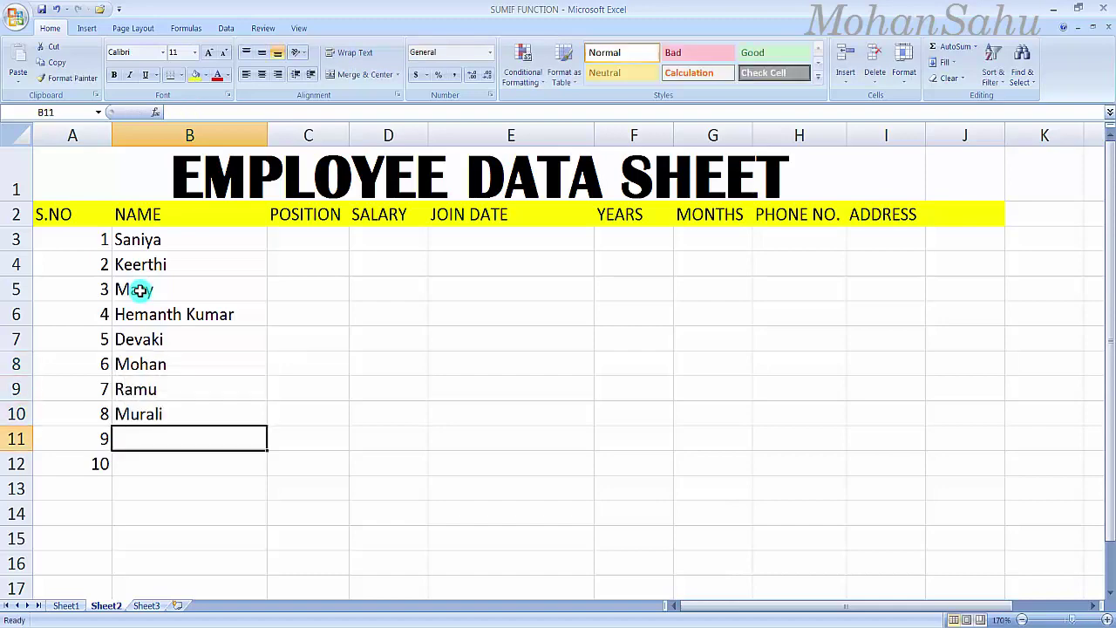
pyautogui.write('Mukesh')
pyautogui.press('Return')
pyautogui.write('Madhu')
pyautogui.press('Return')
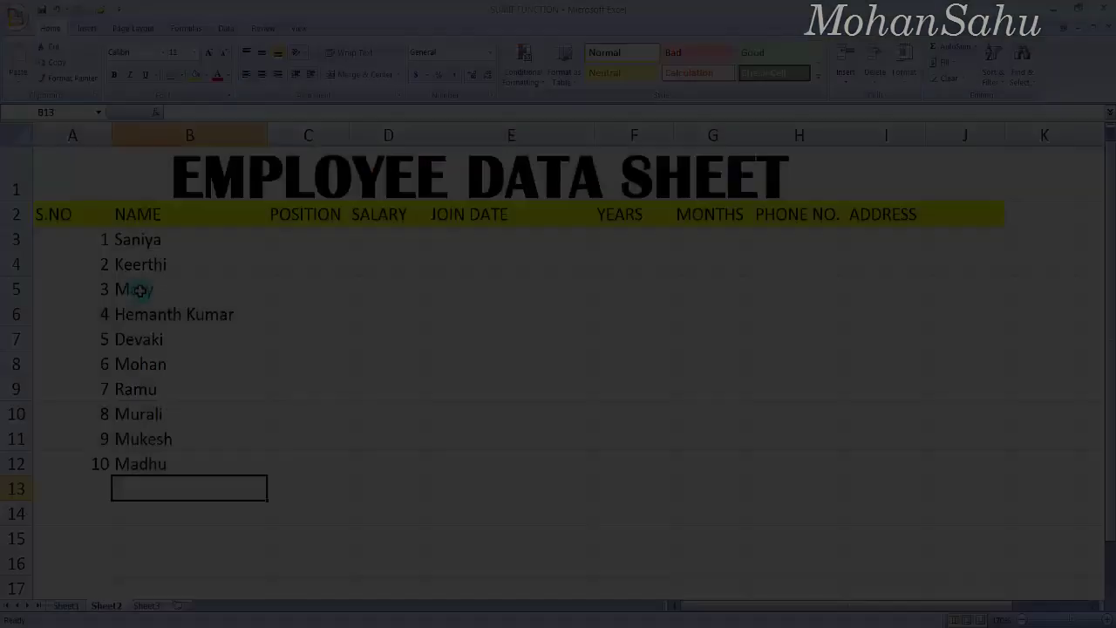
# Enter Manager, Finance and Security as the first three positions
pyautogui.click(307, 235)
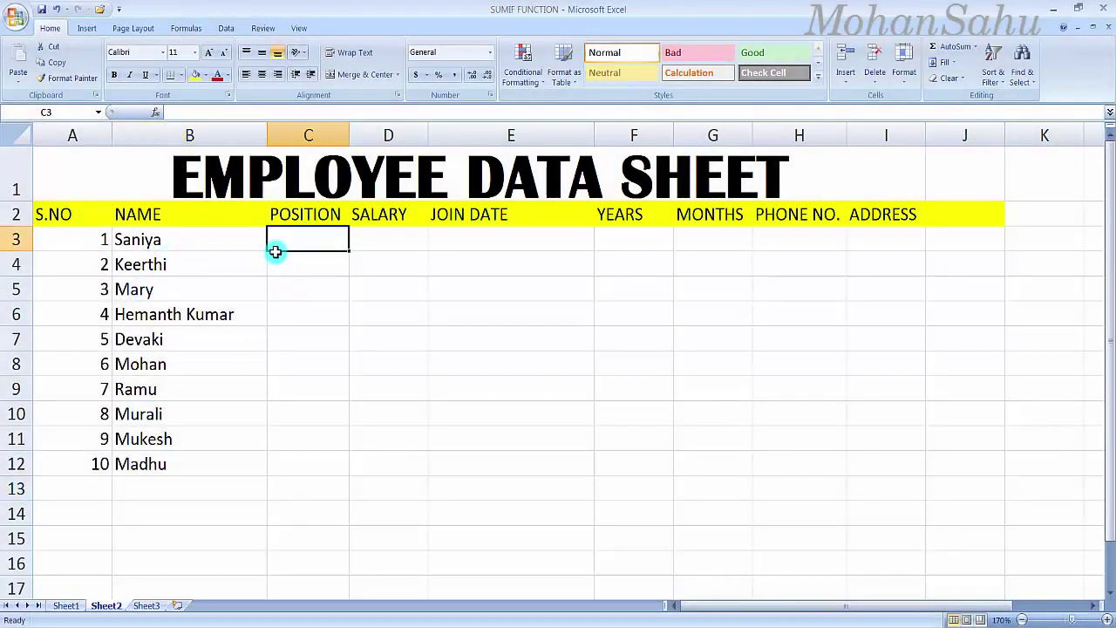
pyautogui.click(185, 248)
pyautogui.click(282, 234)
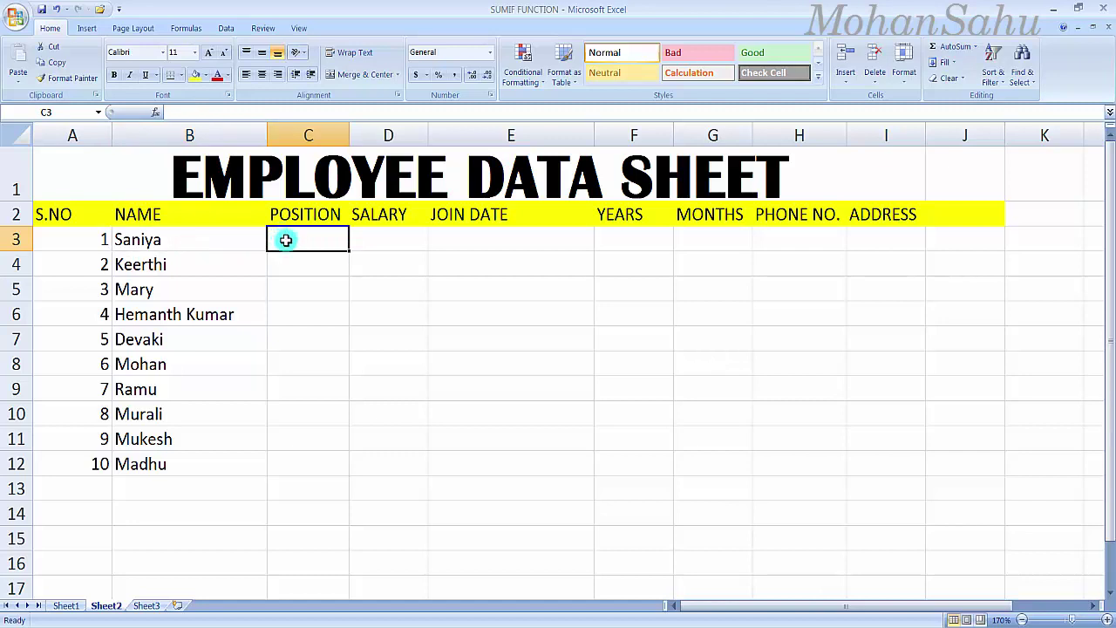
pyautogui.write('ma')
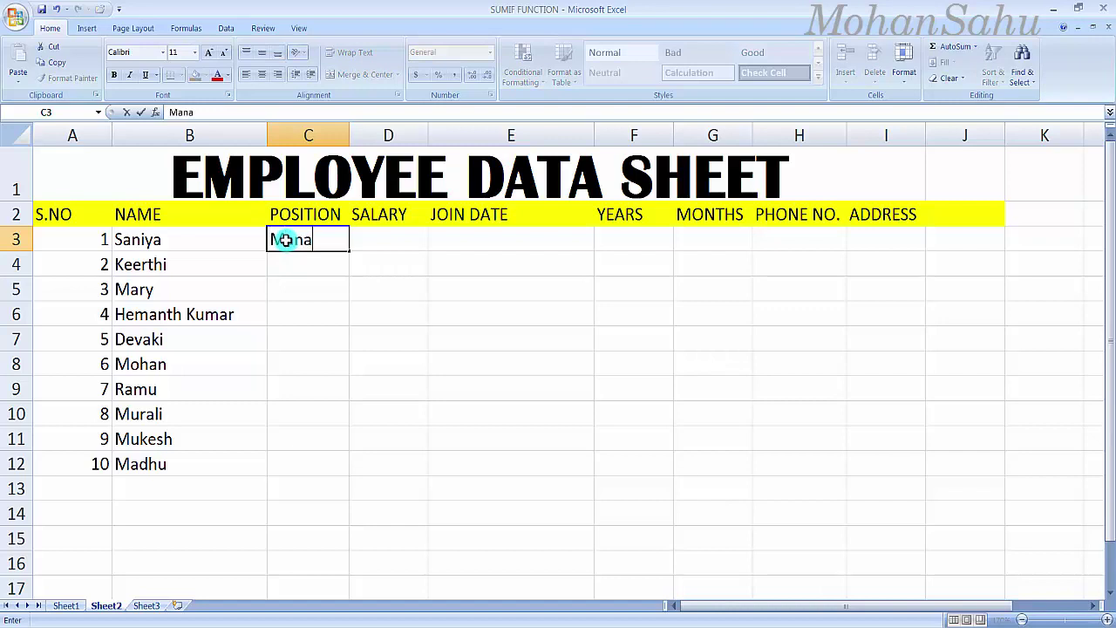
pyautogui.press('Return')
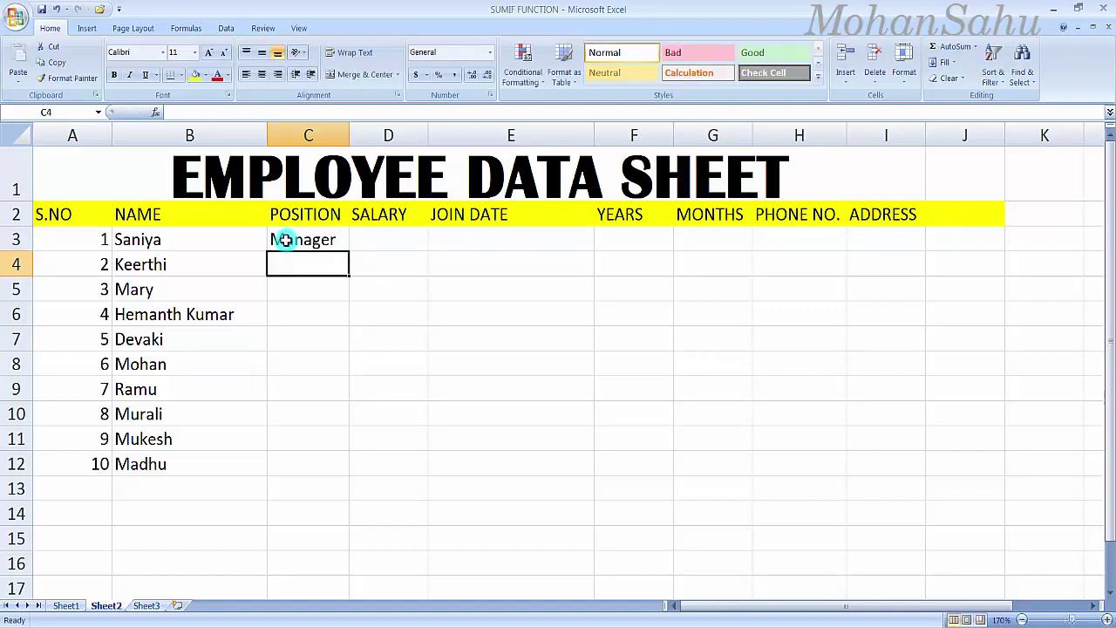
pyautogui.write('Finance')
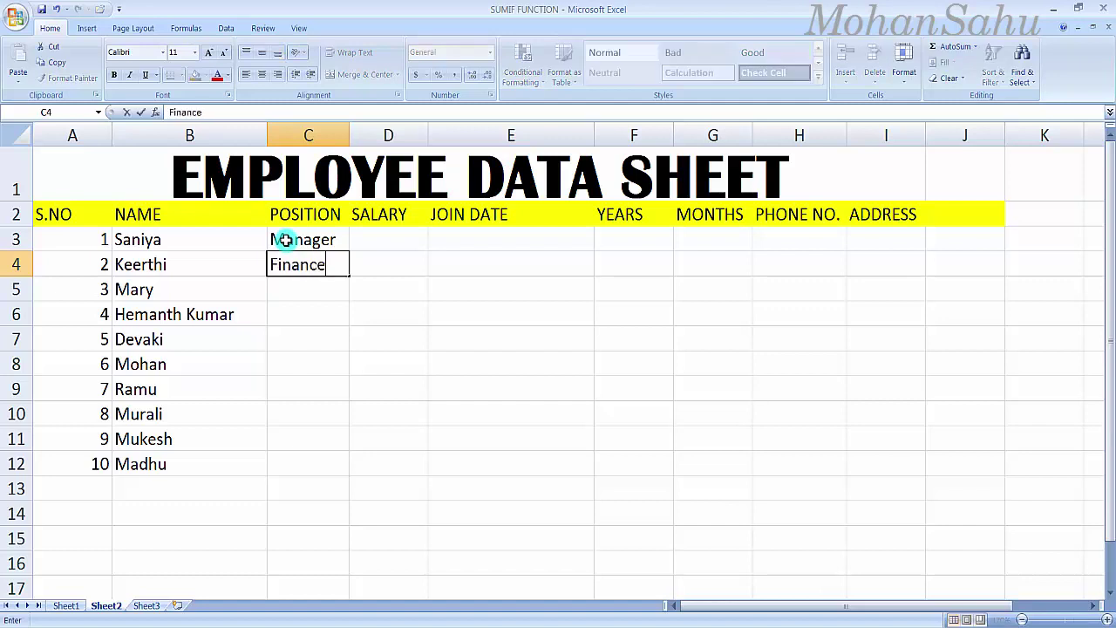
pyautogui.press('Return')
pyautogui.write('Sec')
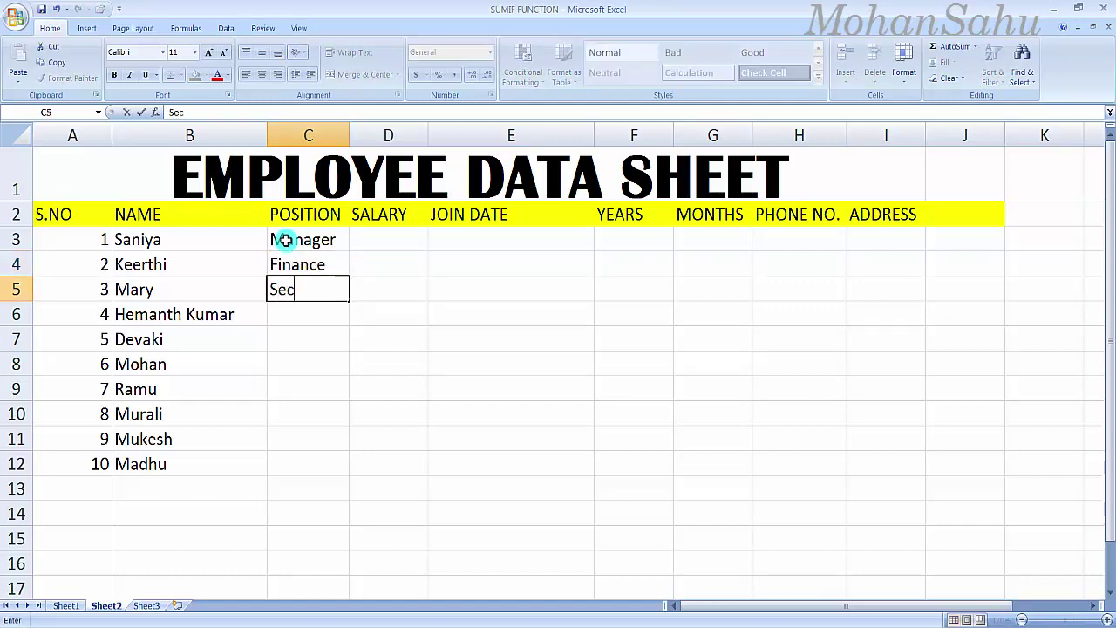
pyautogui.press('BackSpace')
pyautogui.press('BackSpace')
pyautogui.write('ity')
pyautogui.press('Return')
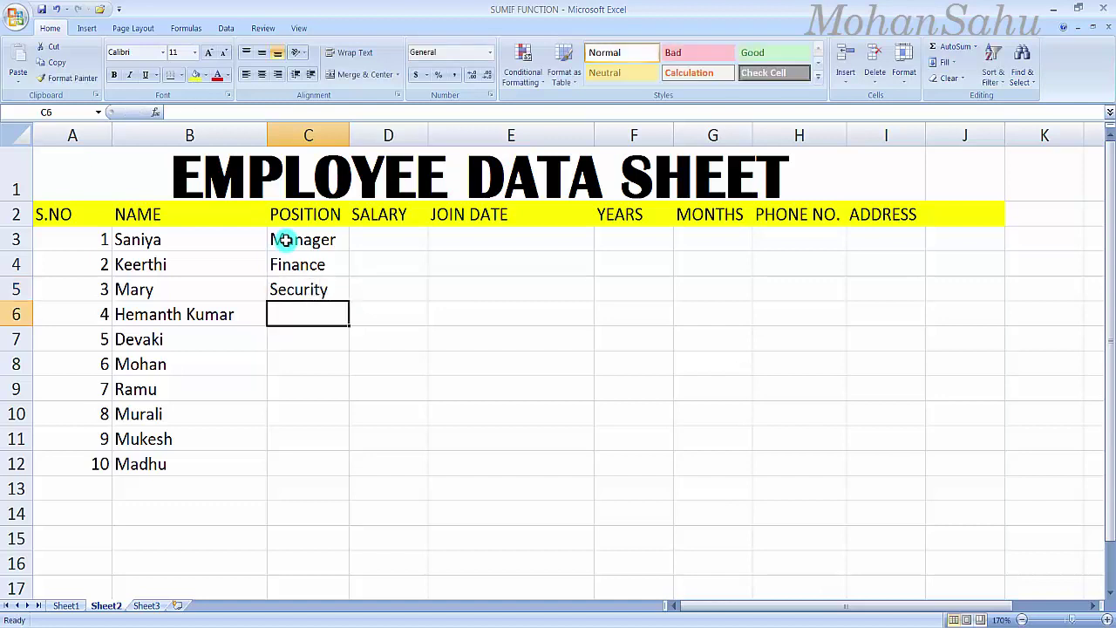
# Enter Driver, Driver, Accountant, Chief Engineer, Manager, Security and Accountant for the remaining employees
pyautogui.write('Driver')
pyautogui.press('Return')
pyautogui.write('D')
pyautogui.press('Return')
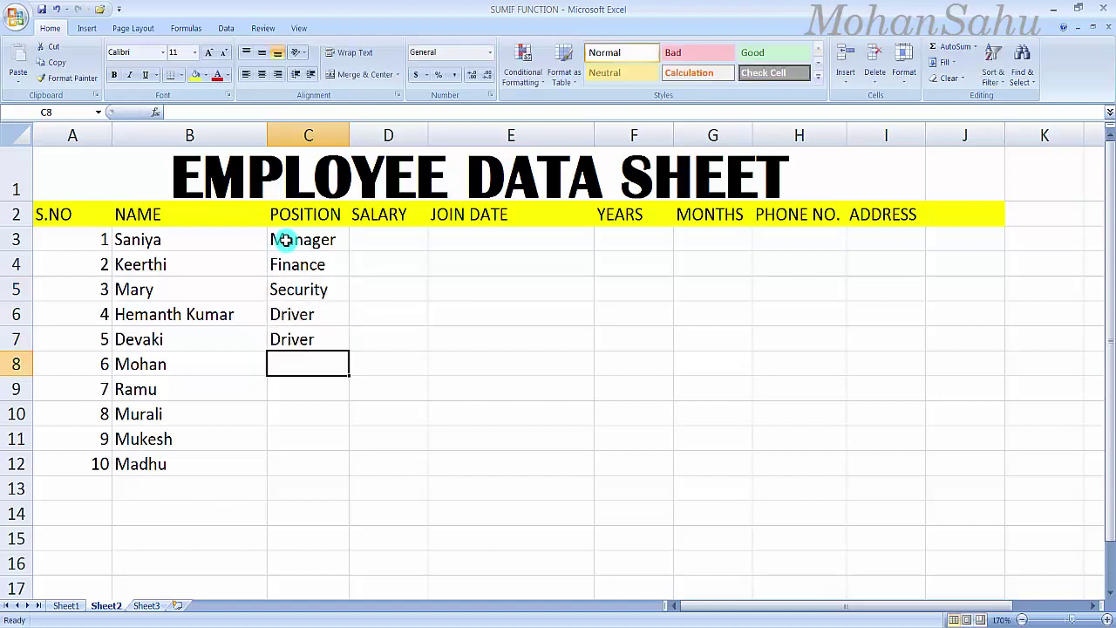
pyautogui.write('Accountant')
pyautogui.press('Return')
pyautogui.write('Chief E')
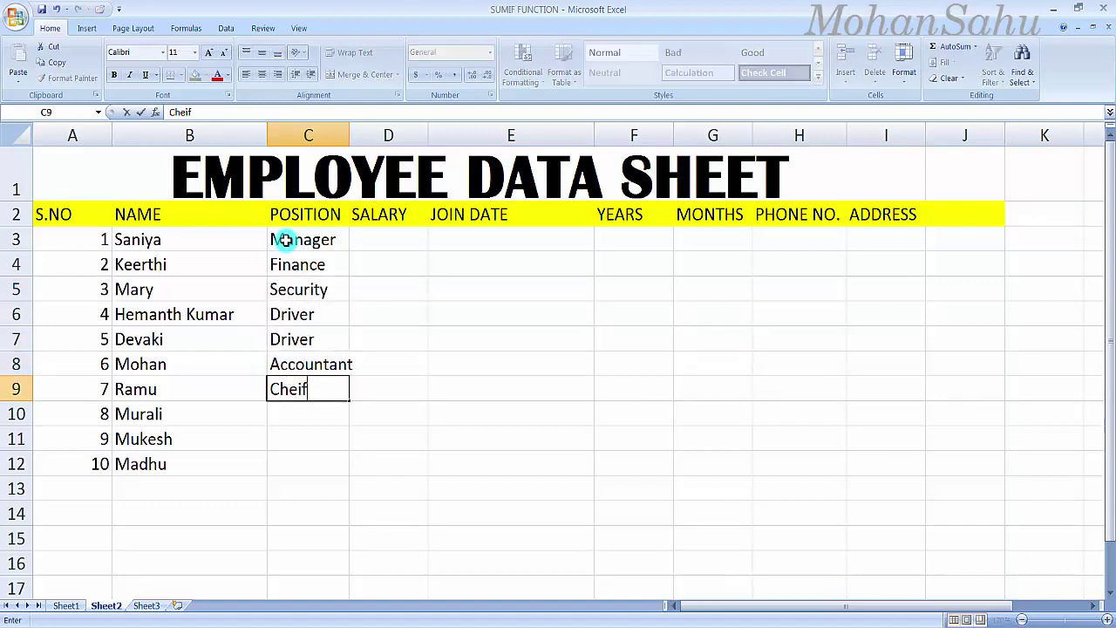
pyautogui.write('ngineer')
pyautogui.press('Return')
pyautogui.write('Man')
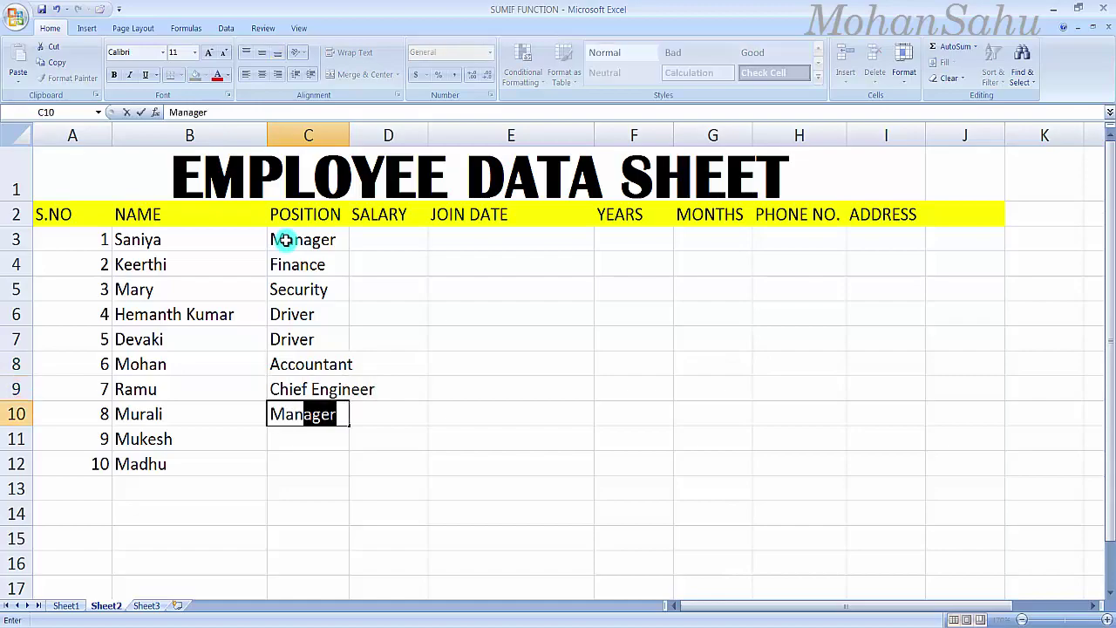
pyautogui.press('Return')
pyautogui.write('Security')
pyautogui.press('Return')
pyautogui.write('Accountant')
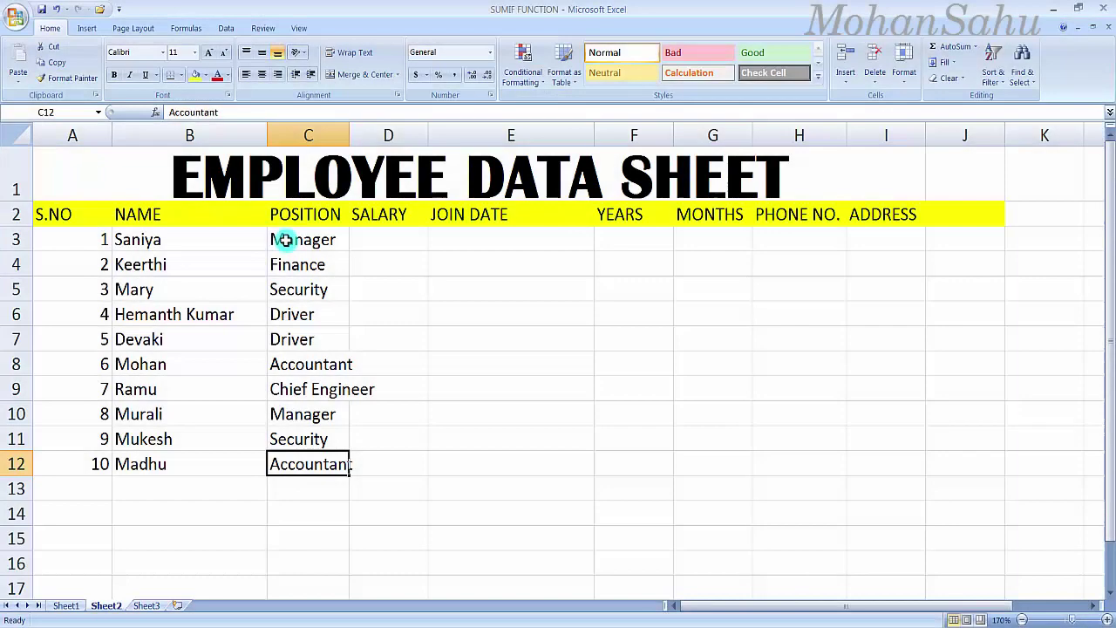
pyautogui.click(299, 243)
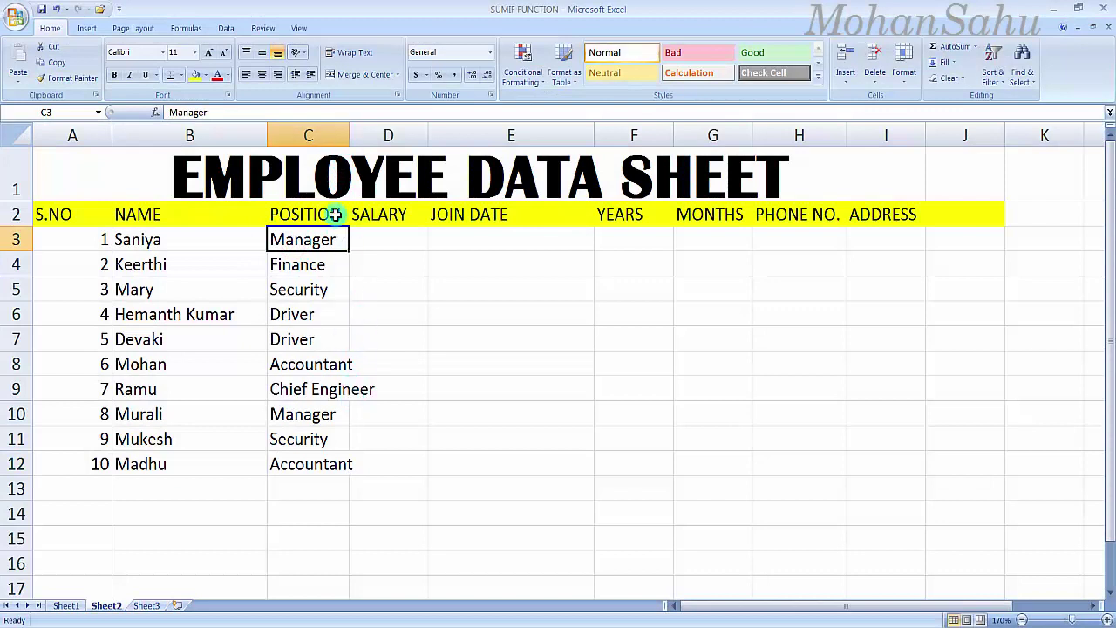
# Widen the POSITION column and enter salaries 25000, 18000, 15000, 12000 and 12000
pyautogui.doubleClick(347, 132)
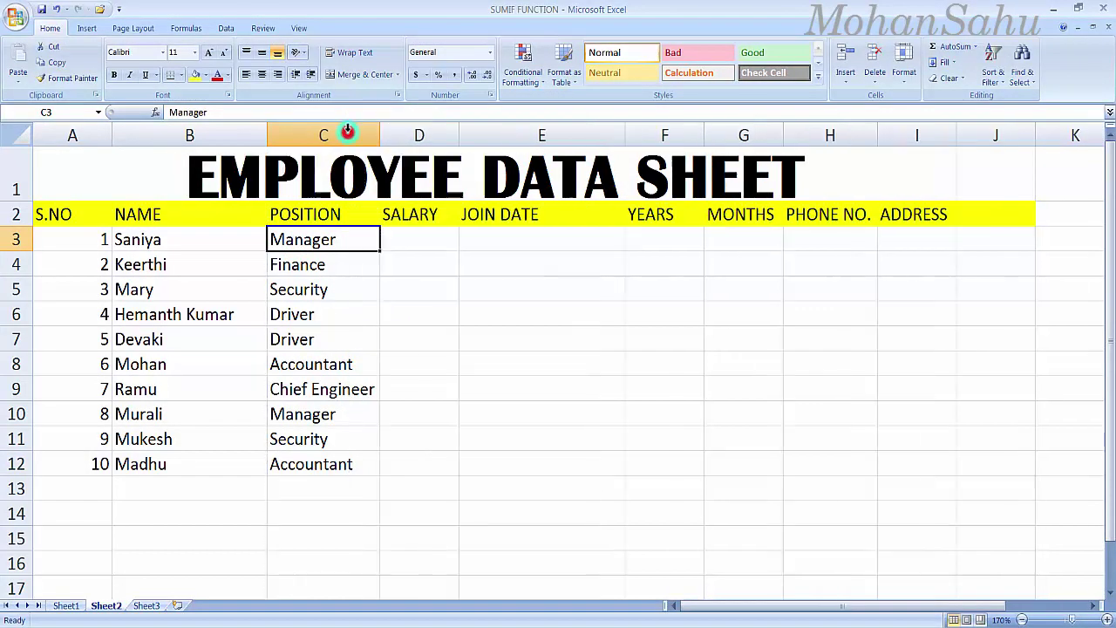
pyautogui.click(421, 251)
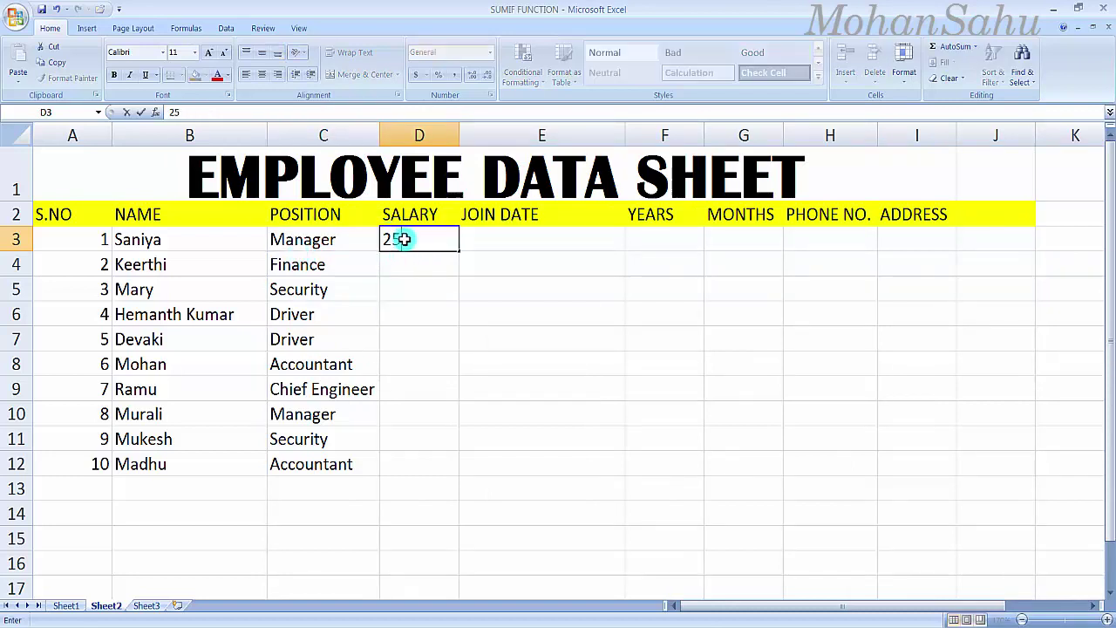
pyautogui.write('25000')
pyautogui.press('Return')
pyautogui.write('18000')
pyautogui.press('Return')
pyautogui.write('15000')
pyautogui.press('Return')
pyautogui.write('1200')
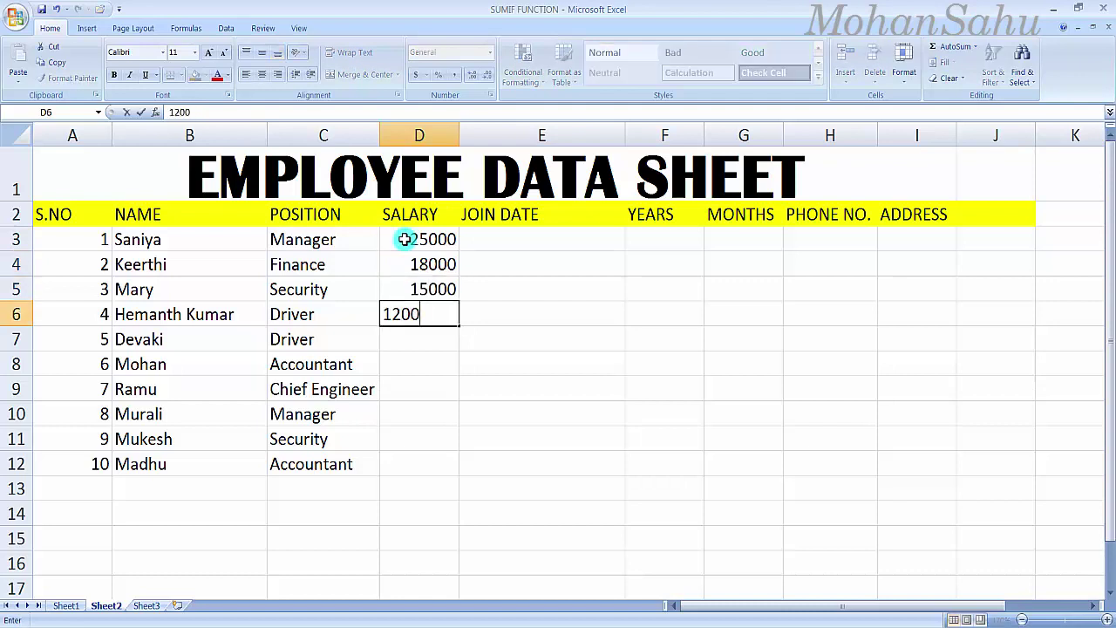
pyautogui.write('0')
pyautogui.press('Return')
pyautogui.write('12000')
pyautogui.press('Return')
# Enter the last five salaries: 22000, 9000, 15000, 23000 and 130000
pyautogui.write('22000')
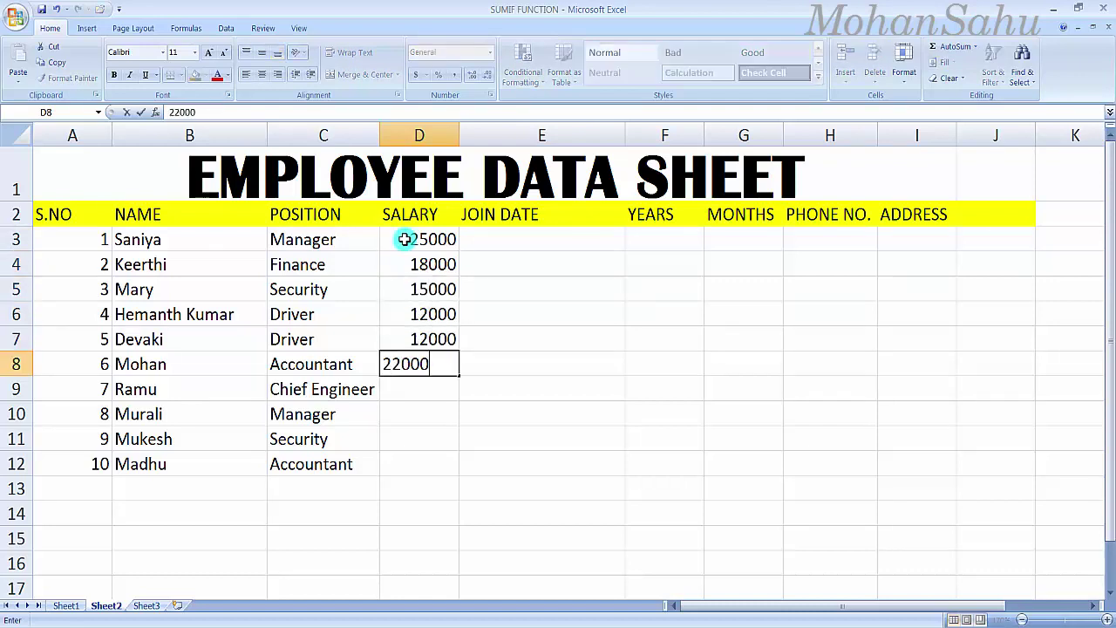
pyautogui.press('Return')
pyautogui.write('9000')
pyautogui.press('Return')
pyautogui.write('15000')
pyautogui.press('Return')
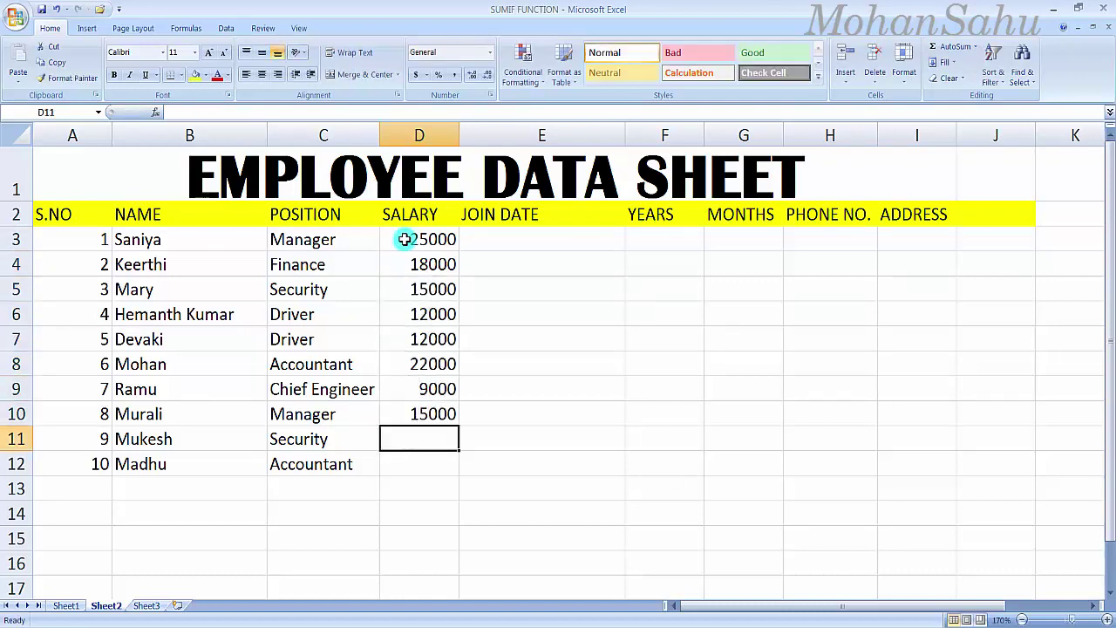
pyautogui.write('23000')
pyautogui.press('Return')
pyautogui.write('130000')
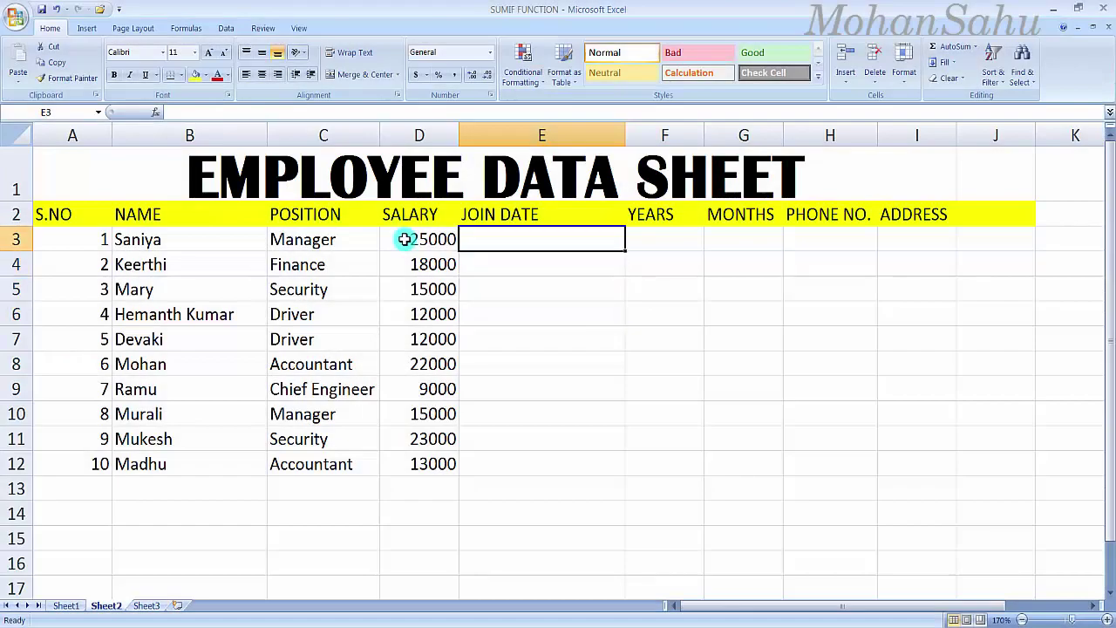
# Enter 2/2/2011 in E3 and copy it into the join date cells below
pyautogui.click(494, 211)
pyautogui.click(485, 242)
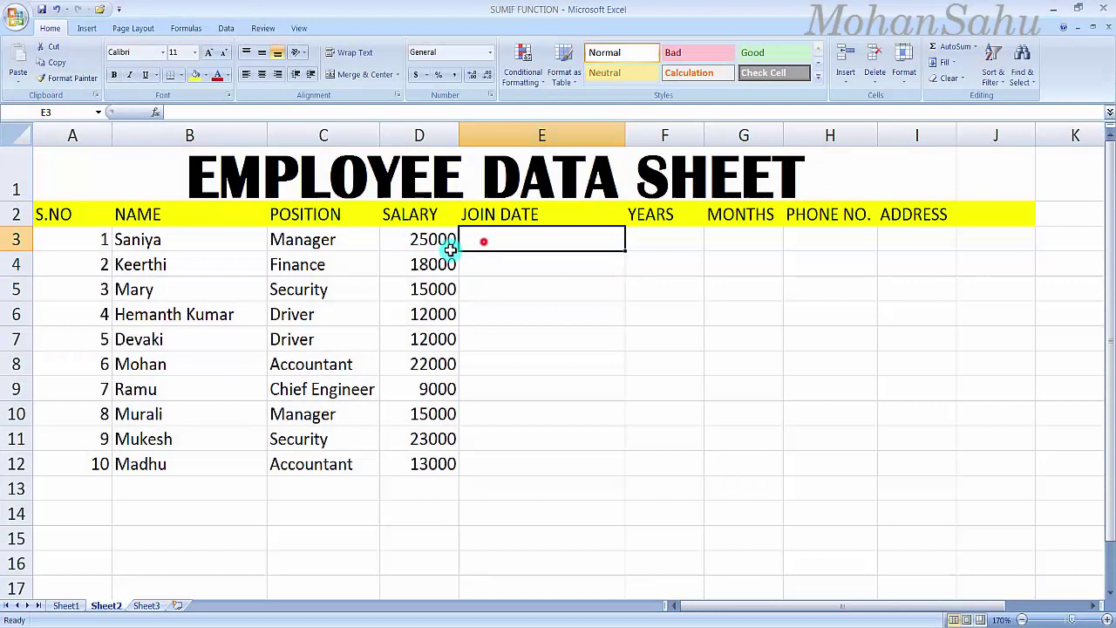
pyautogui.click(197, 247)
pyautogui.click(498, 245)
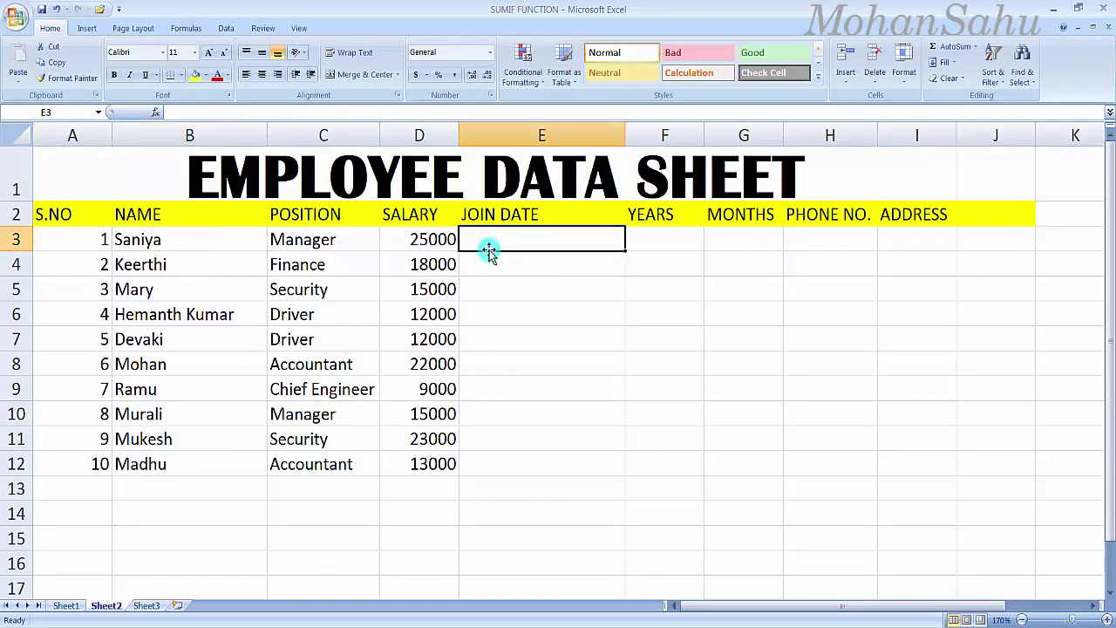
pyautogui.write('2/2/2011')
pyautogui.hotkey('ctrl', 'Return')
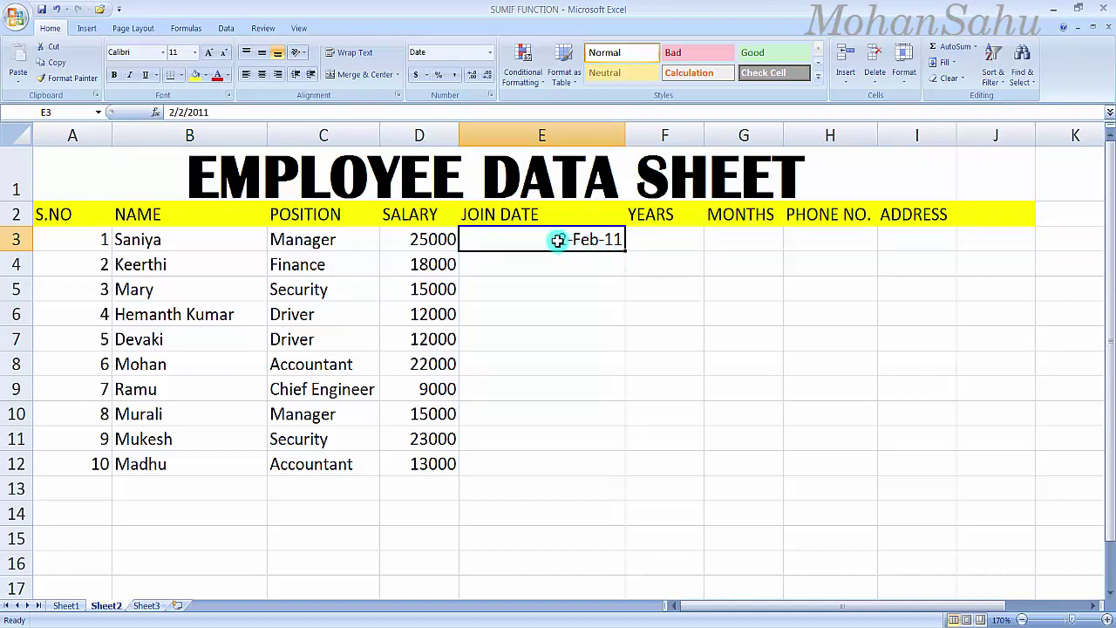
pyautogui.hotkey('ctrl', 'c')
pyautogui.moveTo(559, 264); pyautogui.dragTo(557, 459)
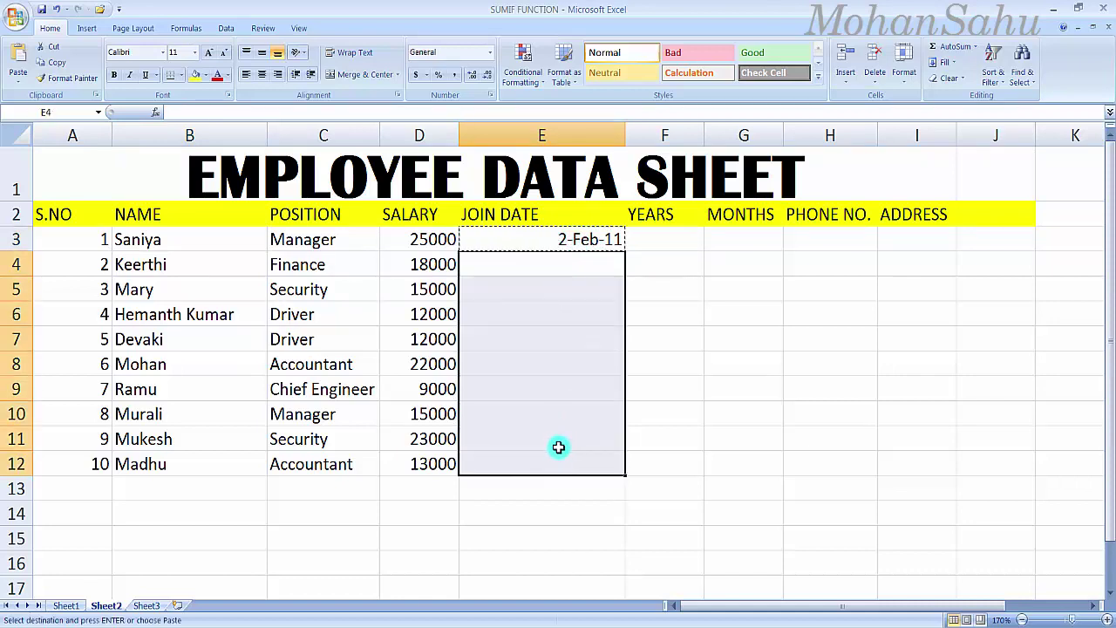
pyautogui.hotkey('ctrl', 'v')
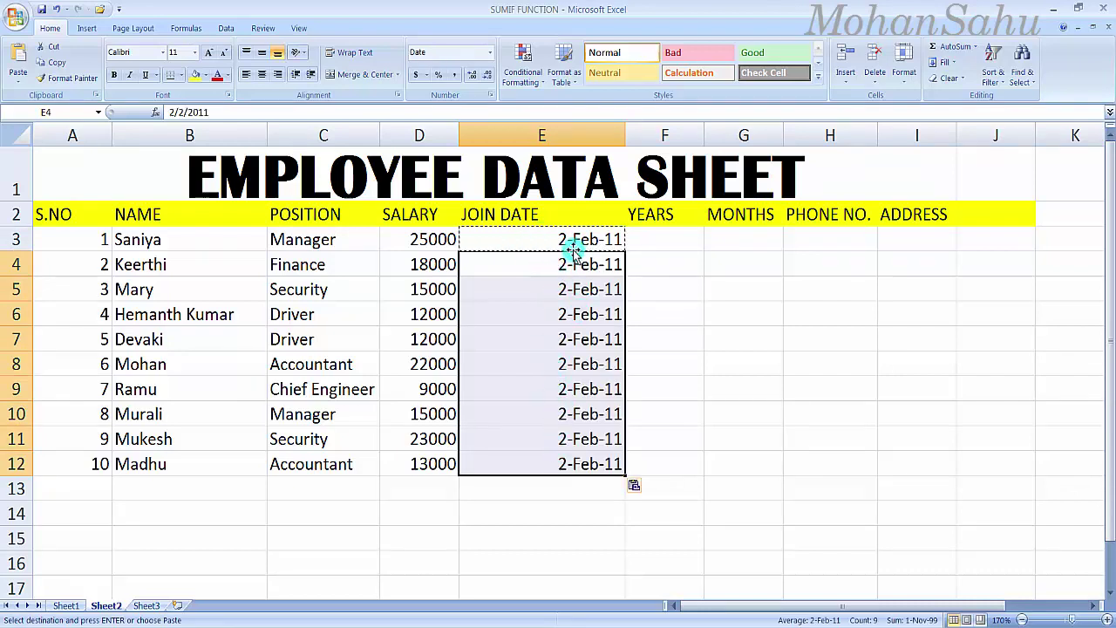
pyautogui.press('Escape')
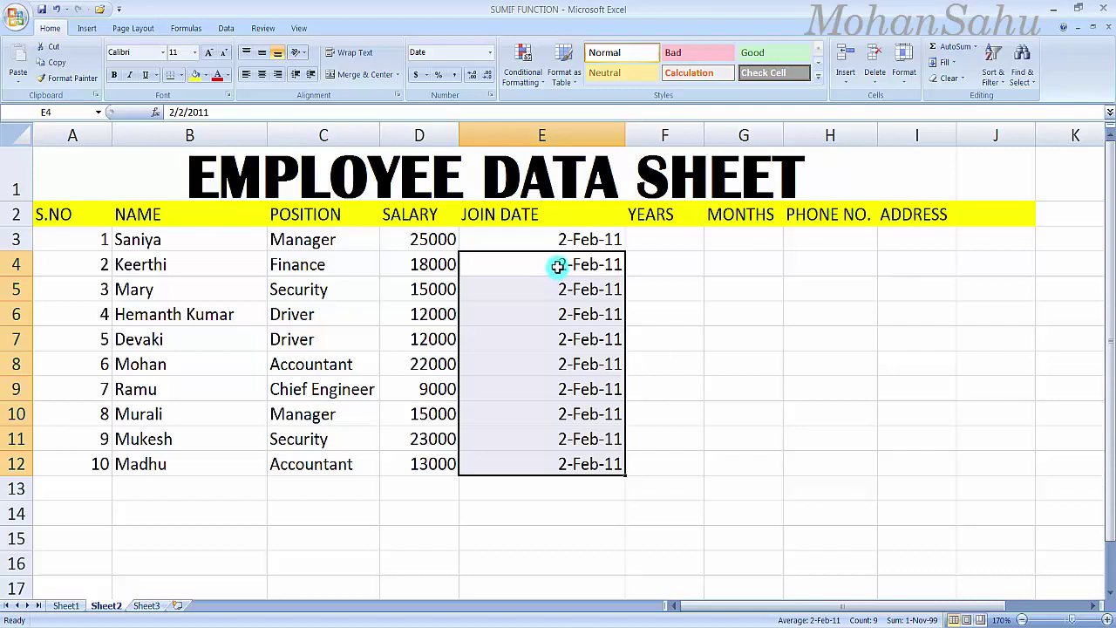
# Change the second and third join dates to 2-Feb-13 and 3-May-10
pyautogui.click(558, 266)
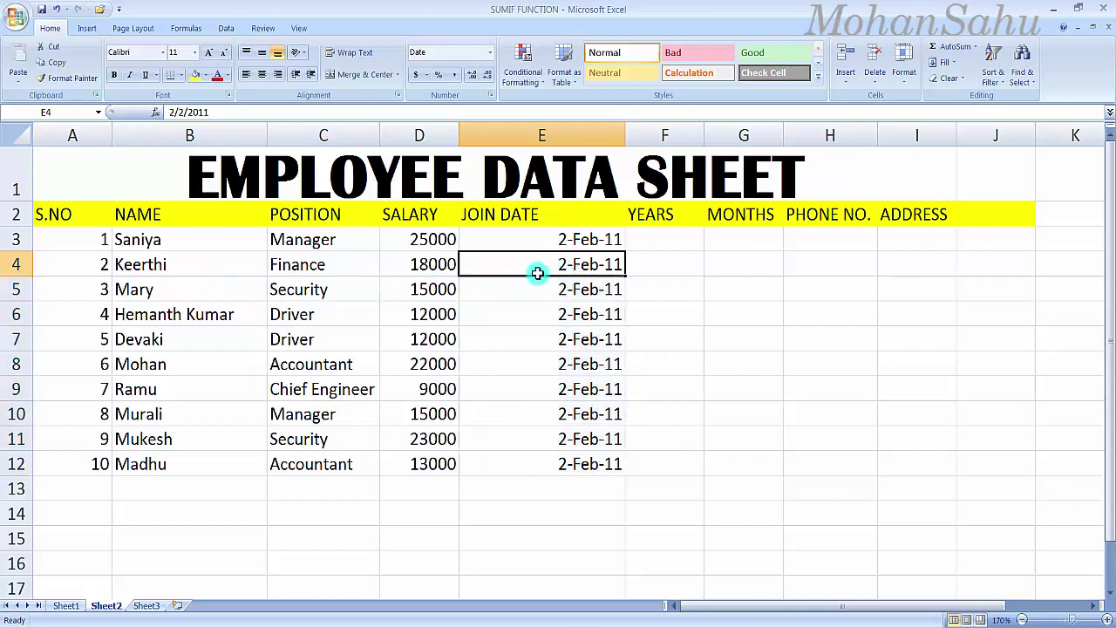
pyautogui.doubleClick(547, 274)
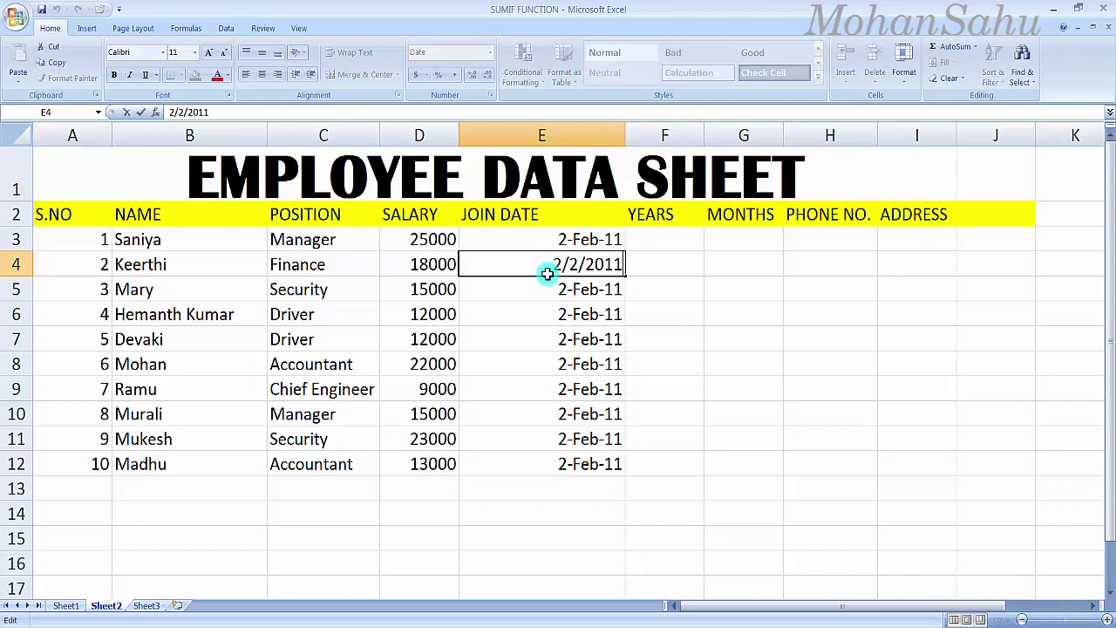
pyautogui.press('BackSpace')
pyautogui.write('3')
pyautogui.press('Return')
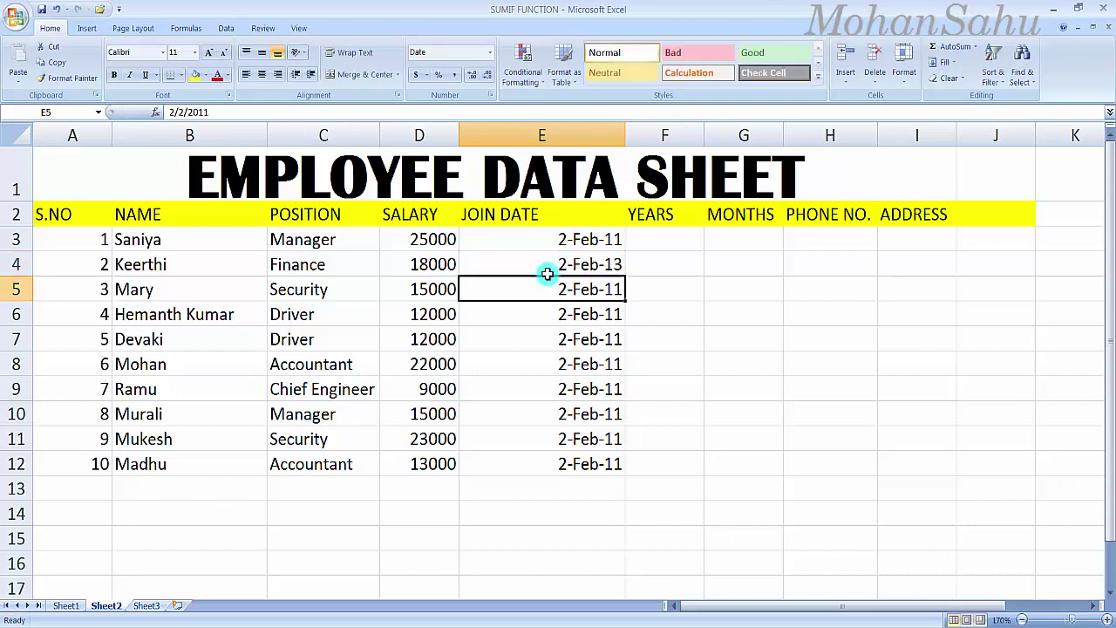
pyautogui.press('F2')
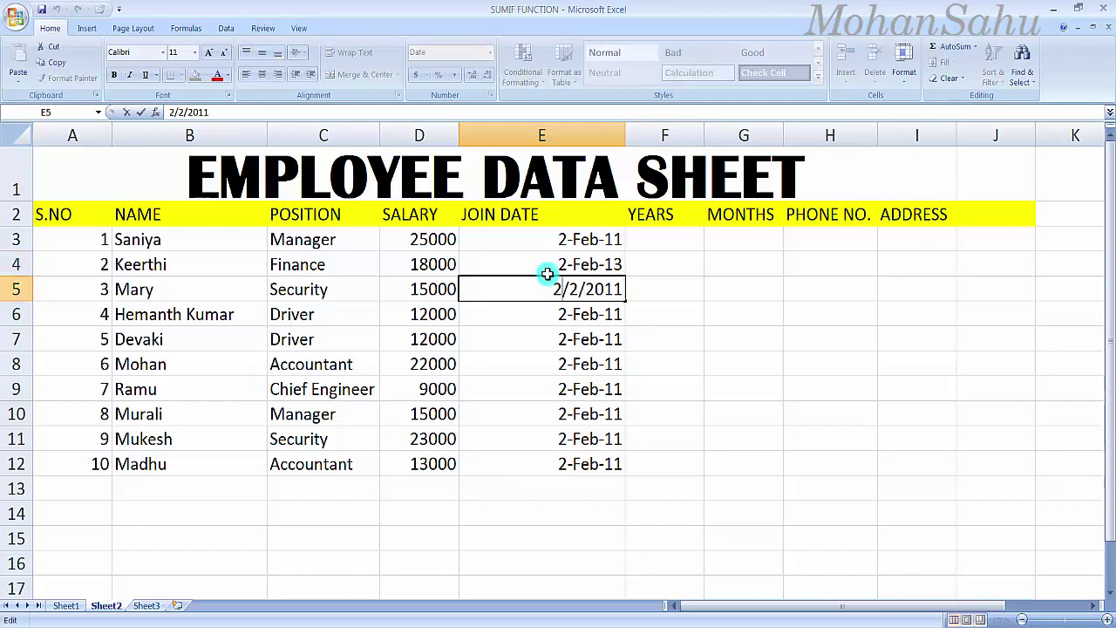
pyautogui.press('Home')
pyautogui.press('Delete')
pyautogui.write('5')
pyautogui.press('Right')
pyautogui.press('Delete')
pyautogui.press('BackSpace')
pyautogui.write('0')
pyautogui.press('Return')
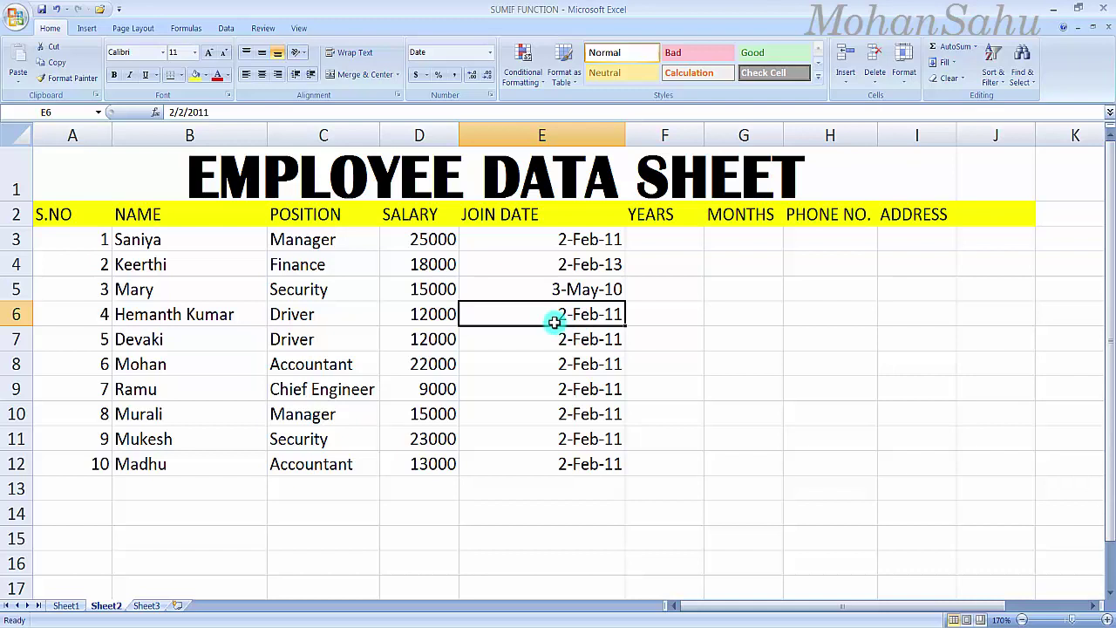
# Undo a text-style 15-06-2015 entry, then set the next dates to 5-May-12 and 20-Oct-11
pyautogui.write('15-')
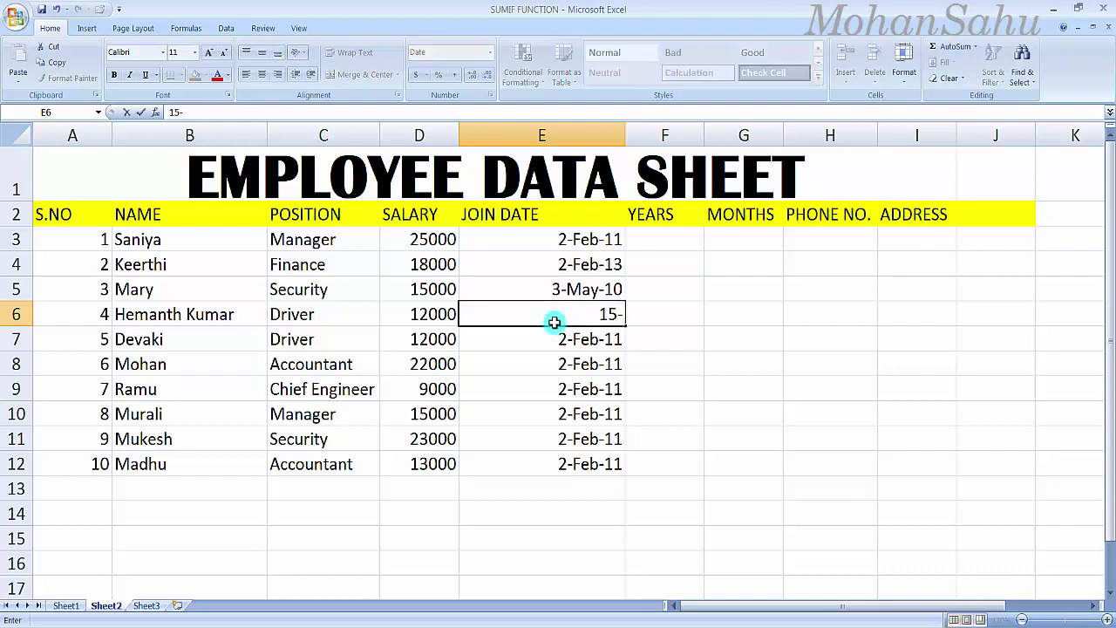
pyautogui.write('06-2015')
pyautogui.press('Return')
pyautogui.doubleClick(555, 322)
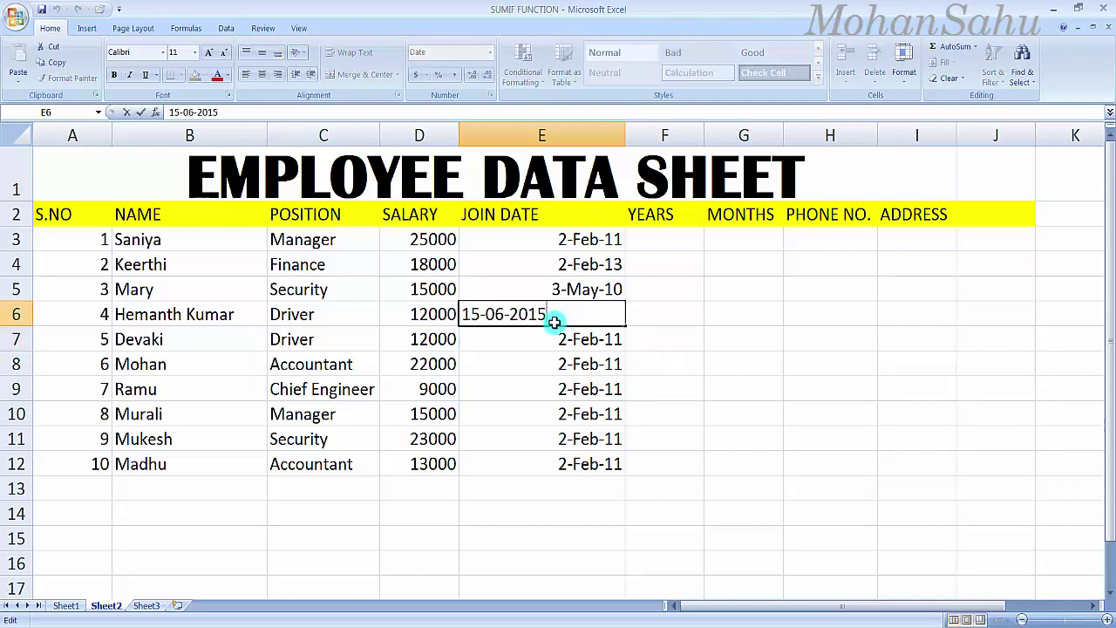
pyautogui.press('Escape')
pyautogui.hotkey('ctrl', 'z')
pyautogui.press('F2')
pyautogui.press('Escape')
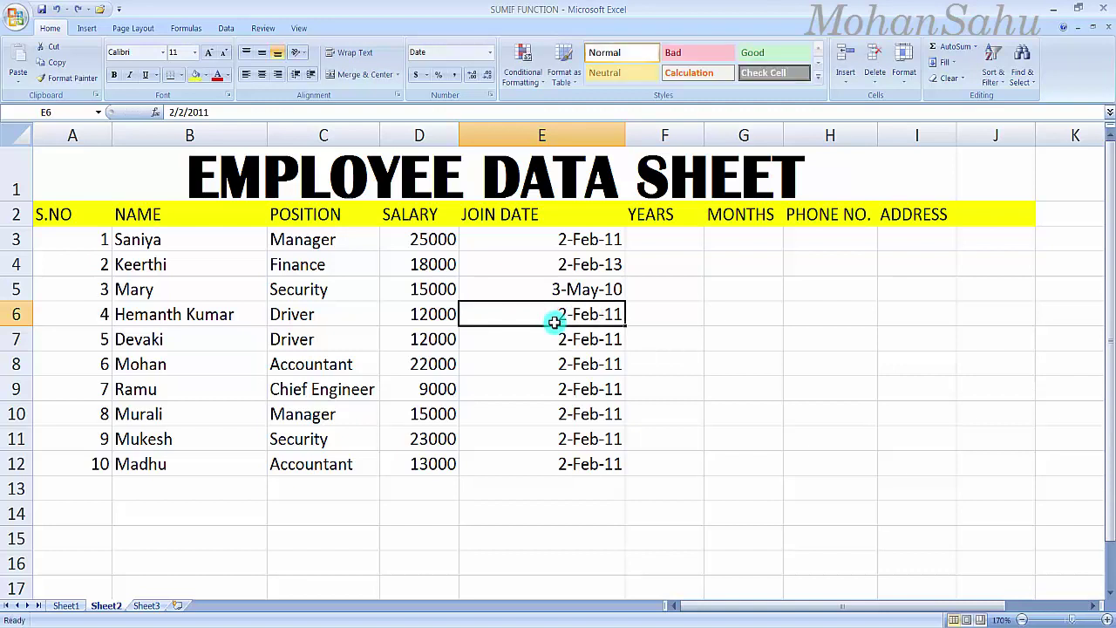
pyautogui.write('05/05/')
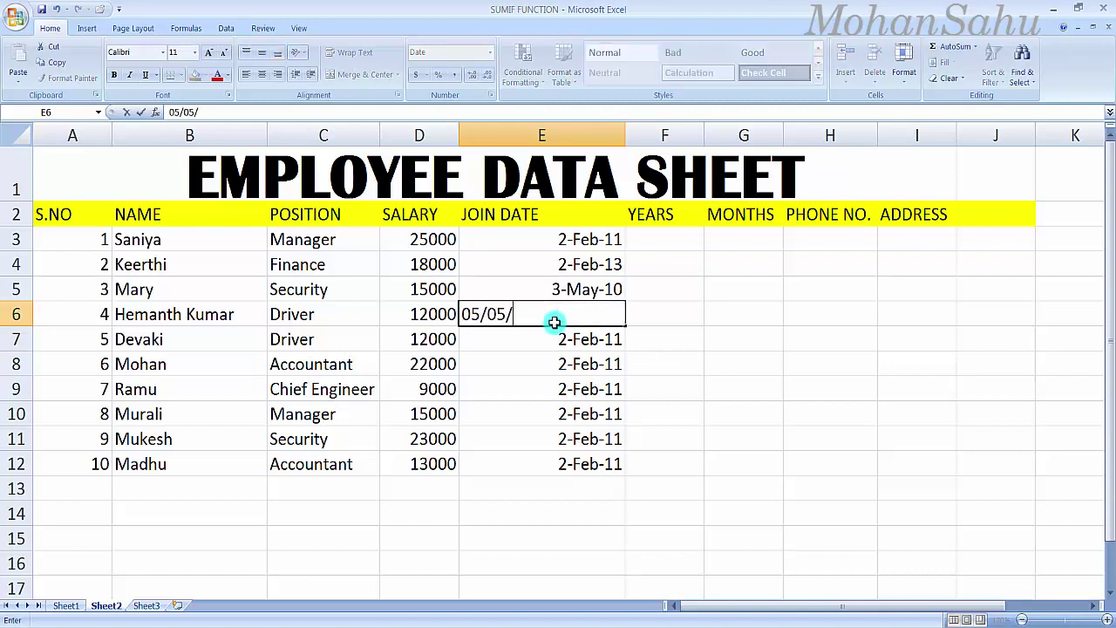
pyautogui.write('2')
pyautogui.press('Return')
pyautogui.write('20')
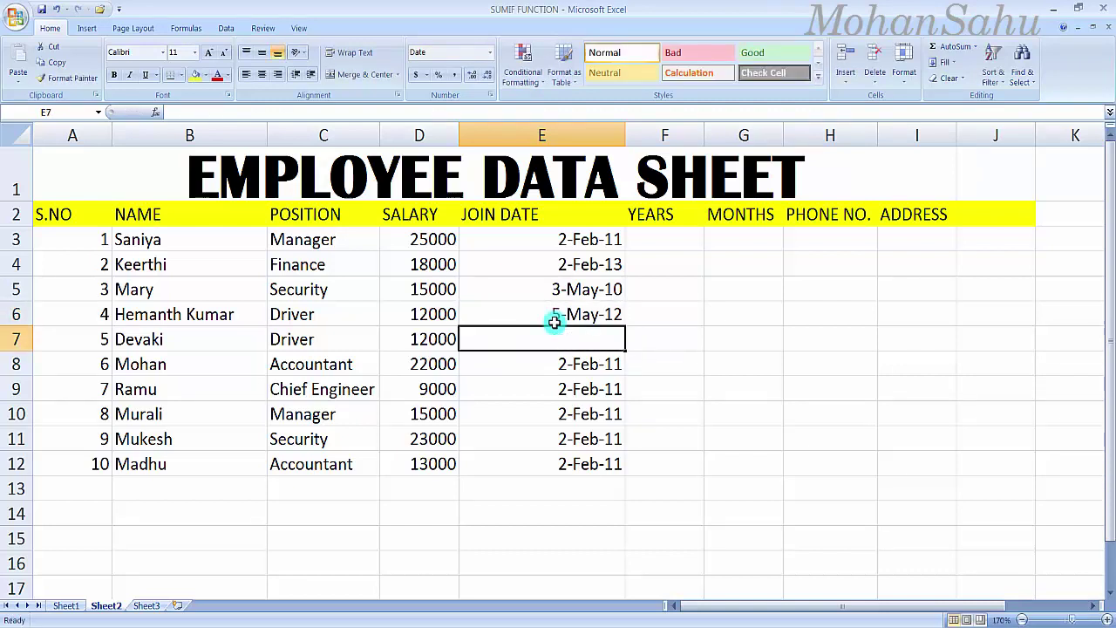
pyautogui.write('/10/2011')
pyautogui.press('Return')
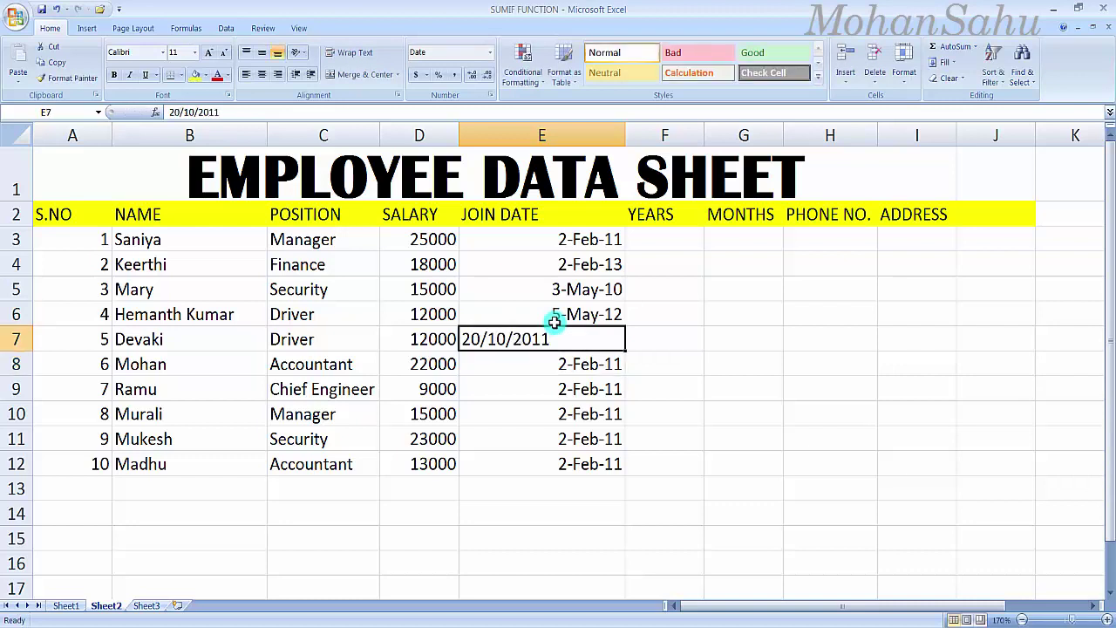
# Change the sixth employee's join date to 24-Dec-13
pyautogui.press('F2')
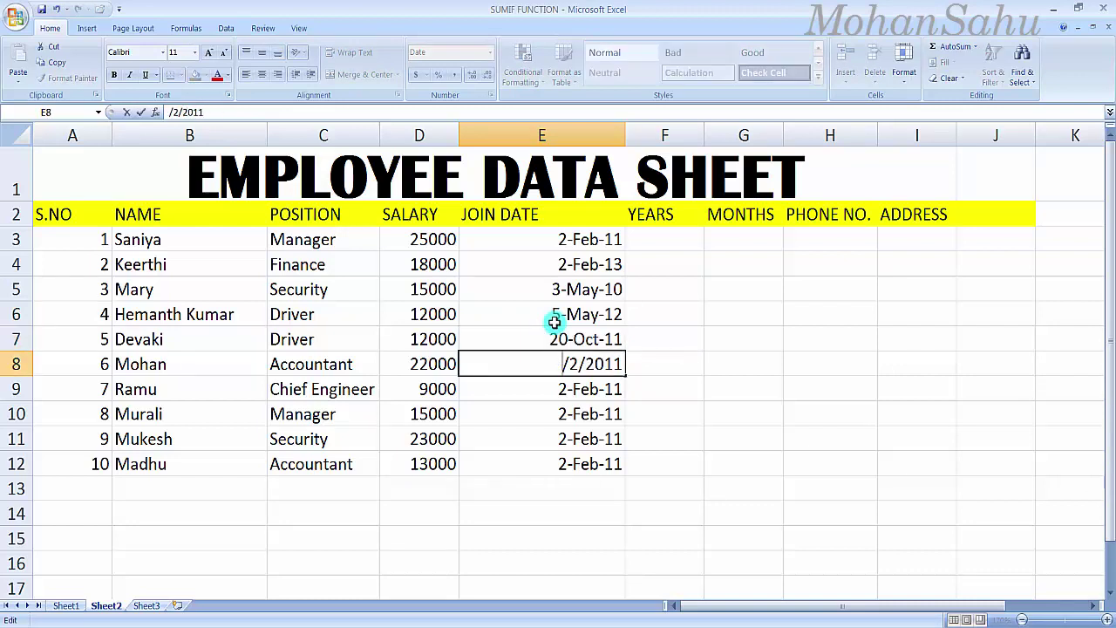
pyautogui.write('24')
pyautogui.press('Right')
pyautogui.write('1')
pyautogui.press('End')
pyautogui.press('BackSpace')
pyautogui.write('3')
pyautogui.hotkey('ctrl', 'Return')
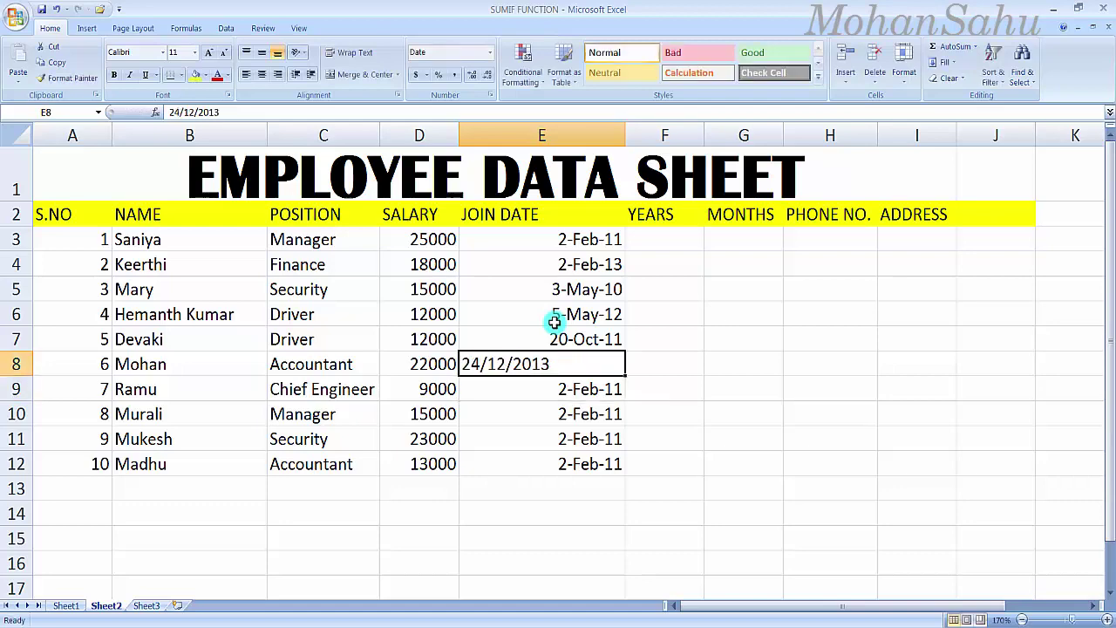
pyautogui.press('Return')
# Clear the leftover dates, reuse three earlier dates for rows 9–11 and 3-May-10 for the last row
pyautogui.moveTo(582, 389); pyautogui.dragTo(589, 455)
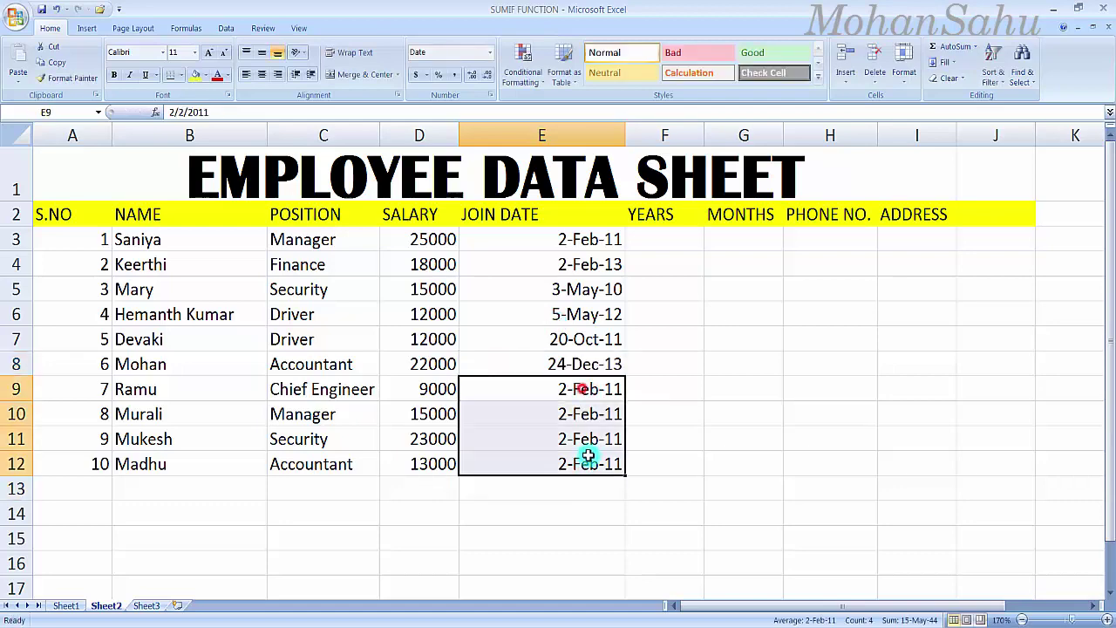
pyautogui.press('Delete')
pyautogui.moveTo(541, 314); pyautogui.dragTo(543, 361)
pyautogui.hotkey('ctrl', 'c')
pyautogui.click(546, 389)
pyautogui.hotkey('ctrl', 'v')
pyautogui.click(553, 467)
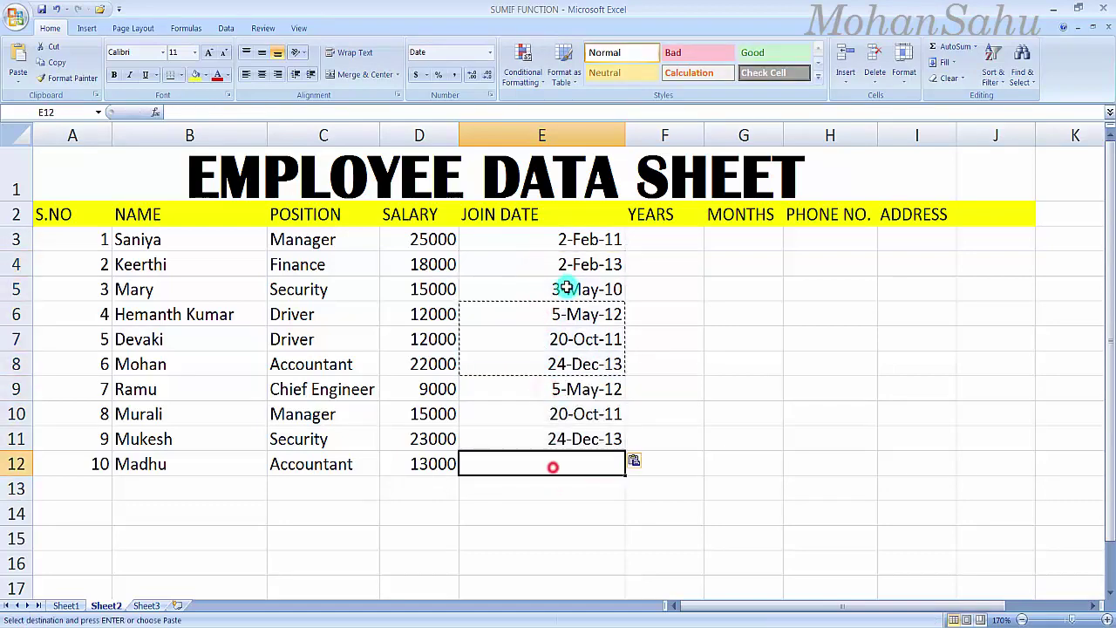
pyautogui.click(566, 288)
pyautogui.hotkey('ctrl', 'c')
pyautogui.click(549, 464)
pyautogui.press('Return')
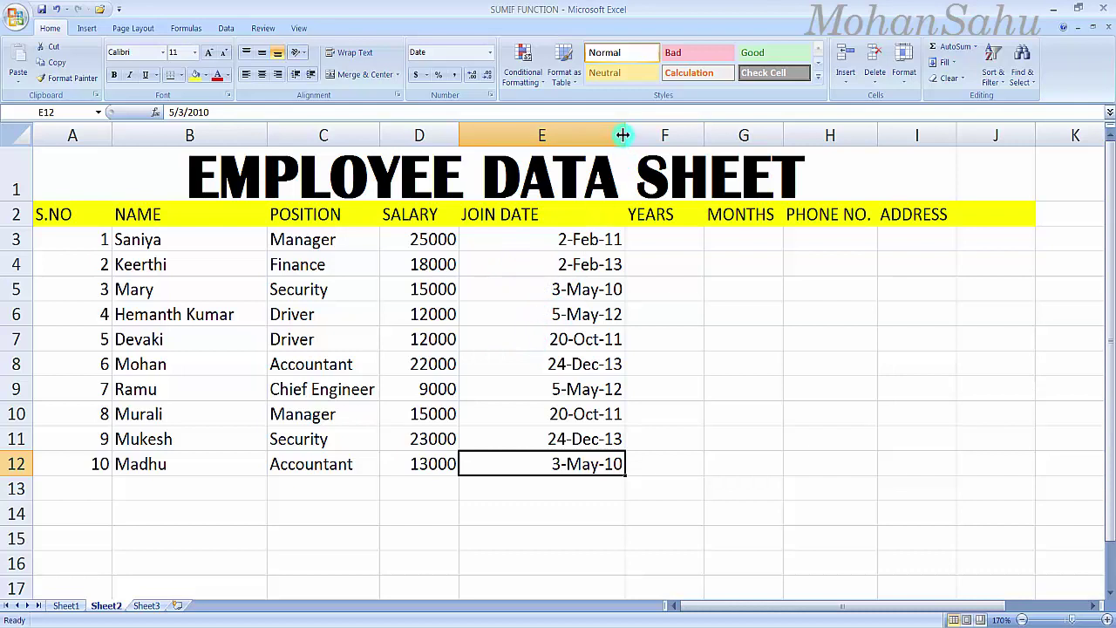
# Narrow column E to fit the join dates, then look over the YEARS and MONTHS cells
pyautogui.moveTo(618, 136); pyautogui.dragTo(561, 136)
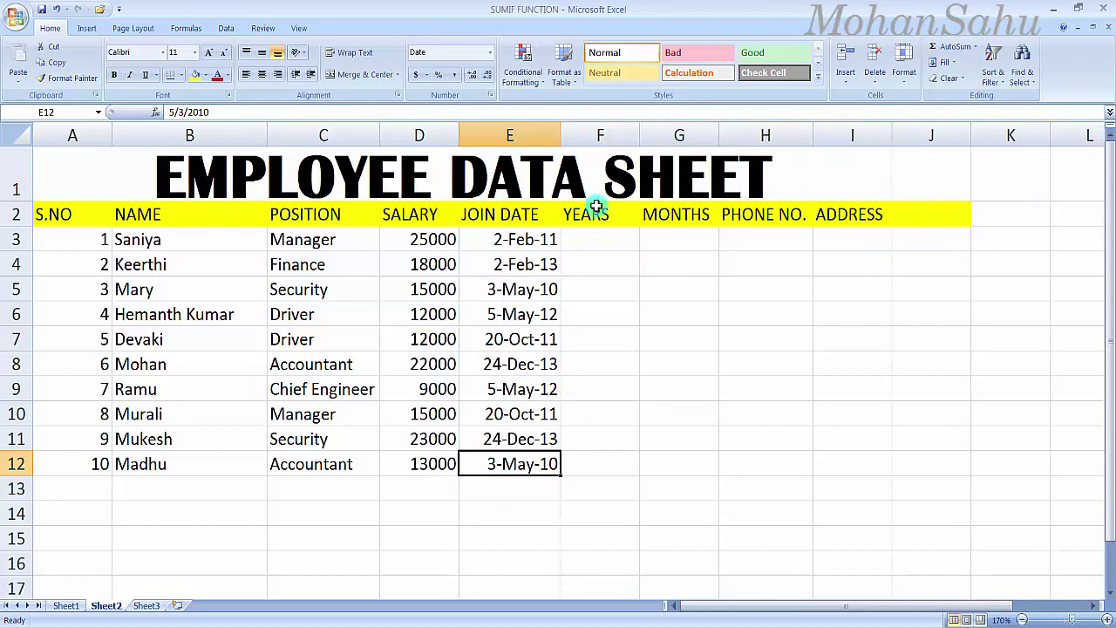
pyautogui.click(605, 240)
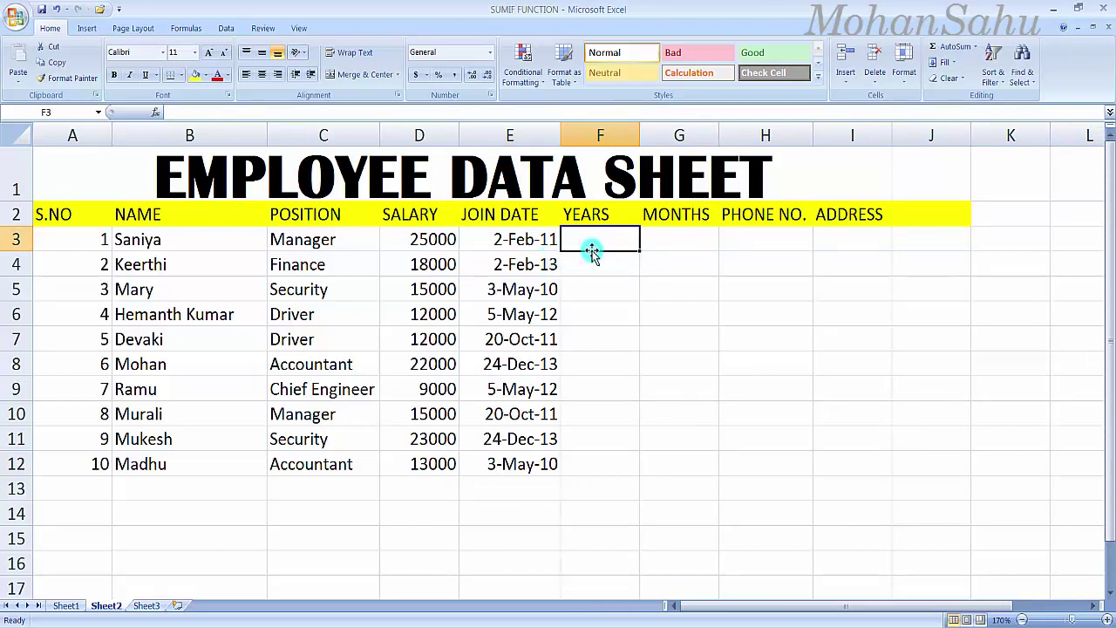
pyautogui.click(667, 240)
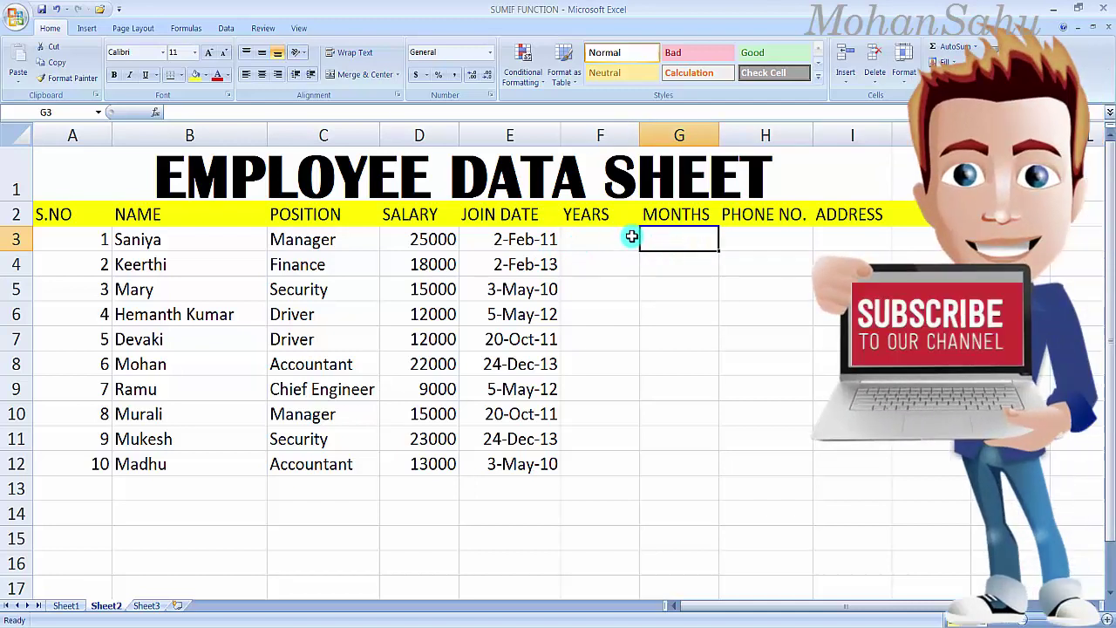
pyautogui.click(601, 218)
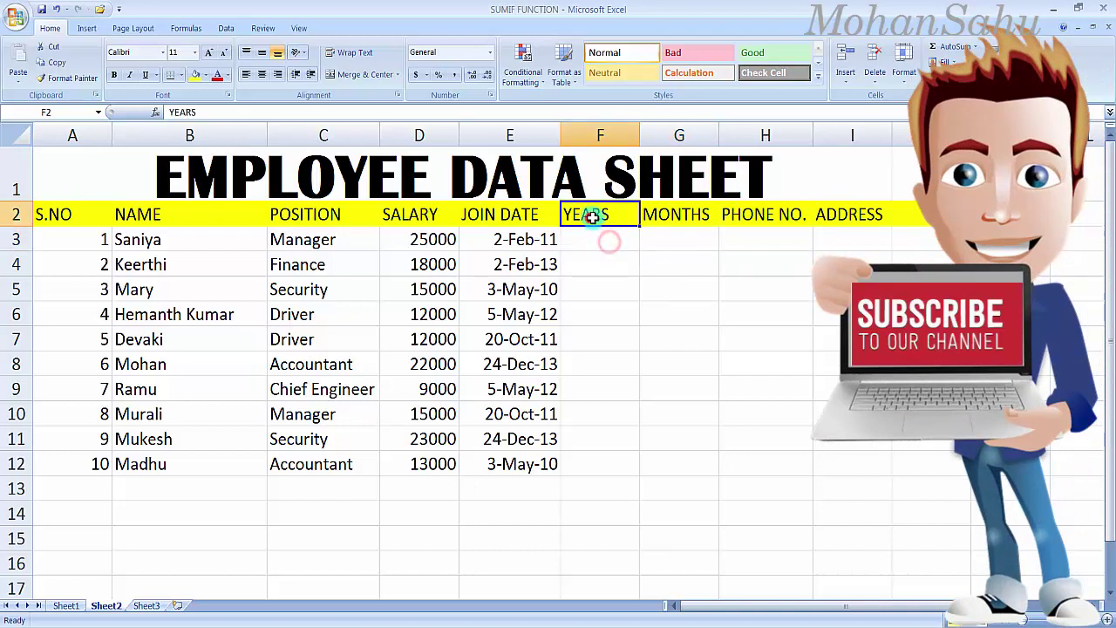
pyautogui.click(694, 218)
pyautogui.click(655, 241)
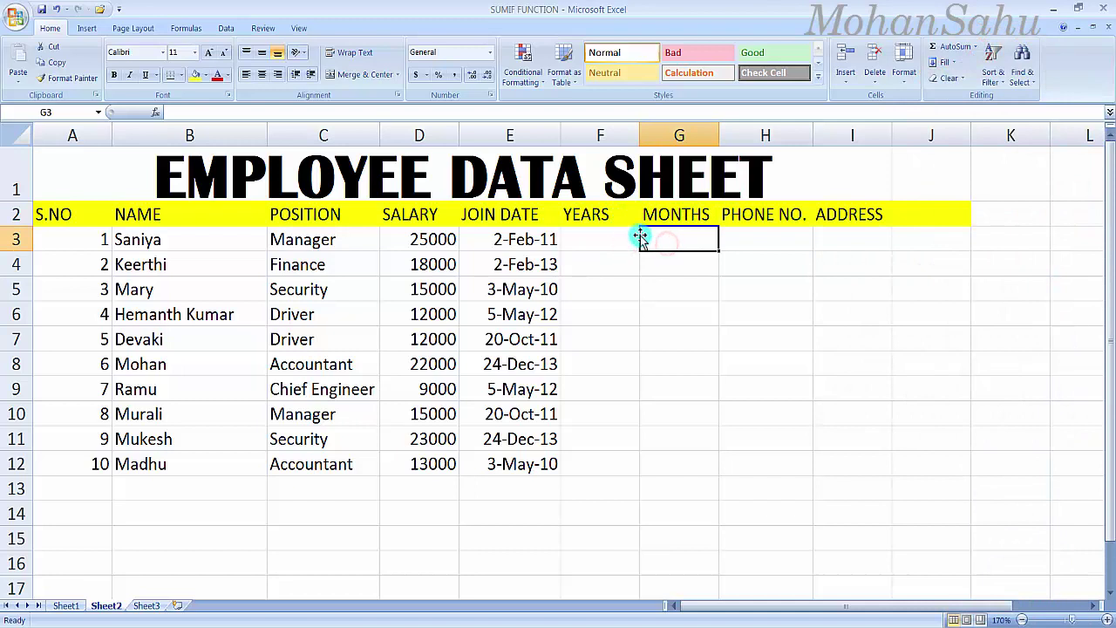
pyautogui.click(582, 239)
pyautogui.click(663, 241)
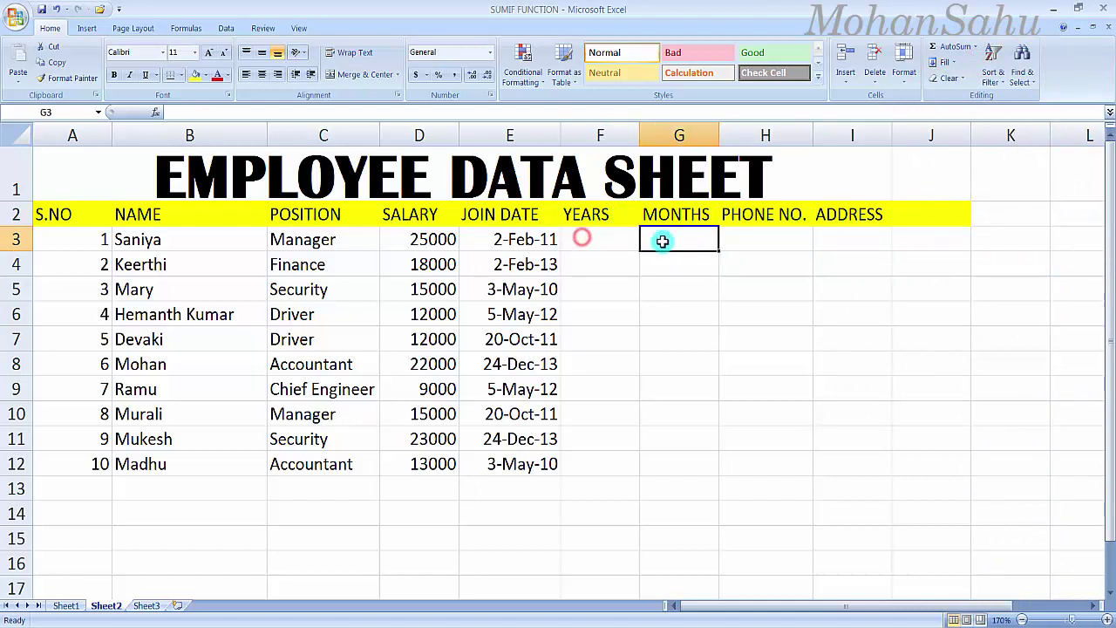
pyautogui.click(626, 218)
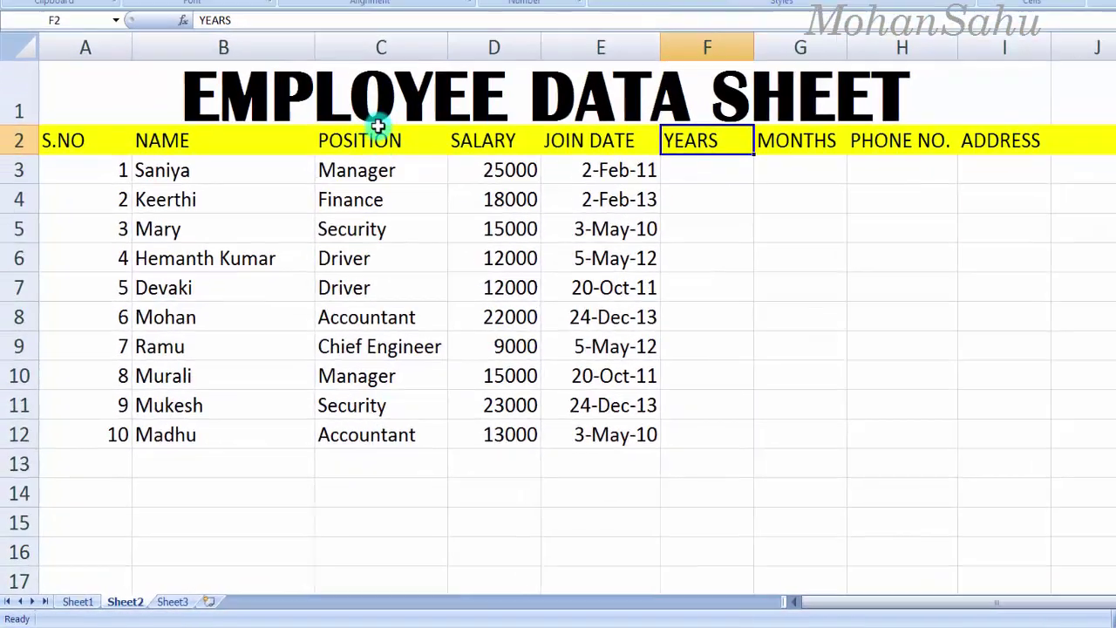
# Insert an entire blank row above the header row at row 2
pyautogui.rightClick(579, 182)
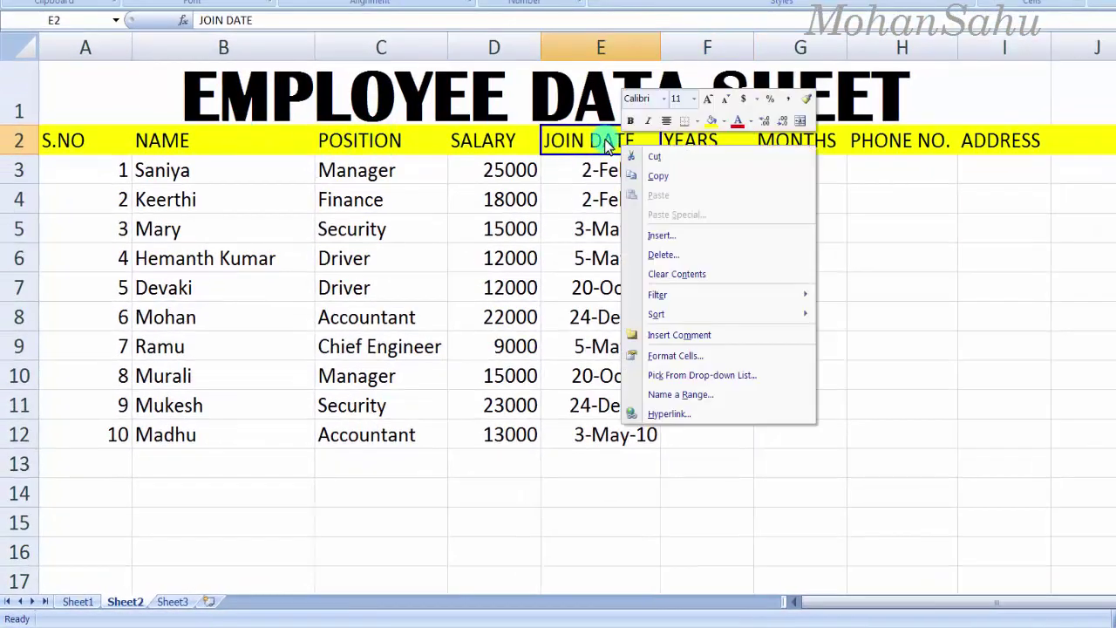
pyautogui.click(660, 235)
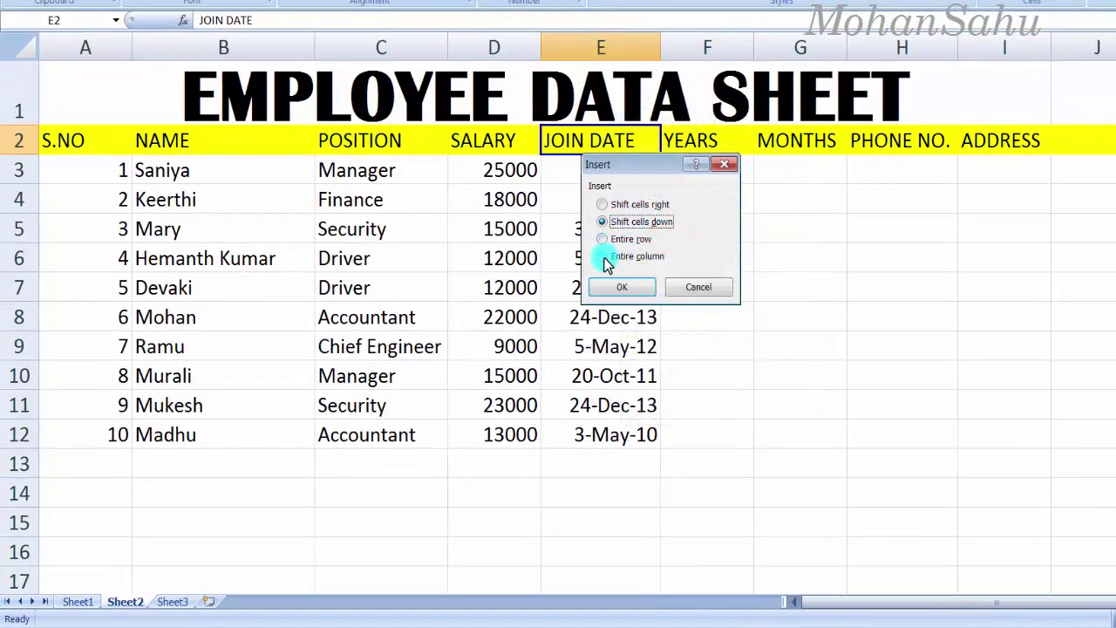
pyautogui.click(602, 256)
pyautogui.click(603, 239)
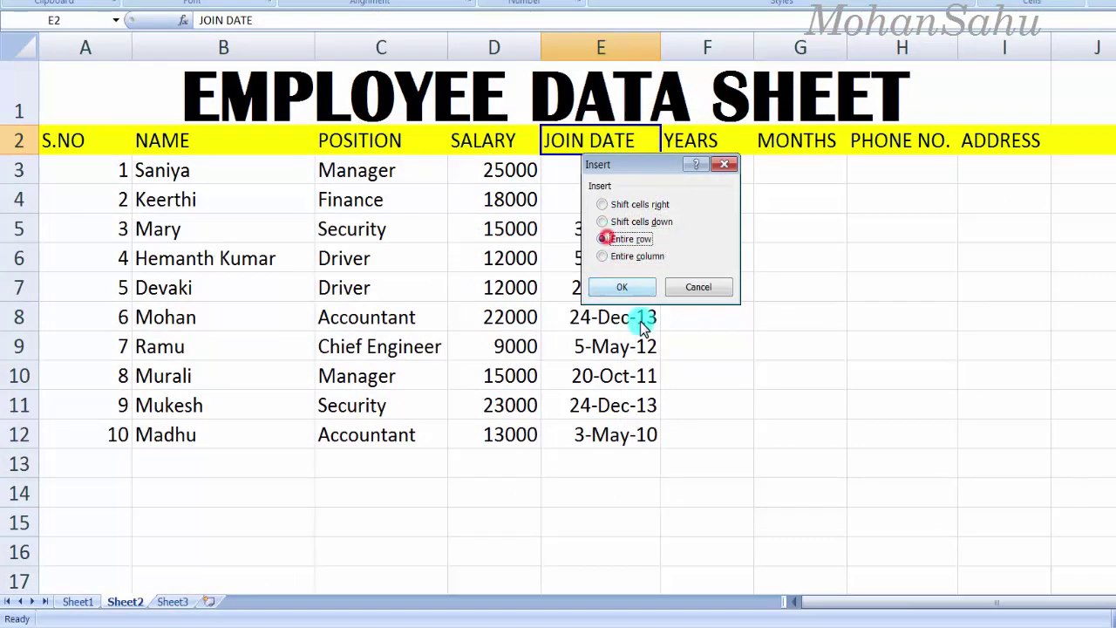
pyautogui.click(622, 288)
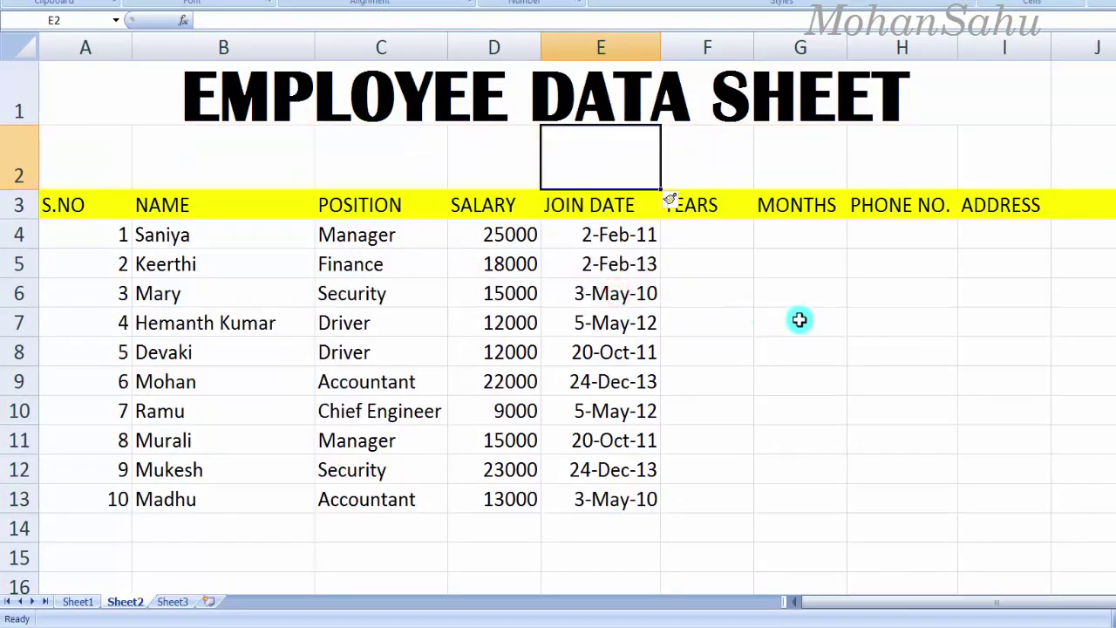
# Shrink the new row 2's height and select F2:G2 above YEARS and MONTHS
pyautogui.click(799, 320)
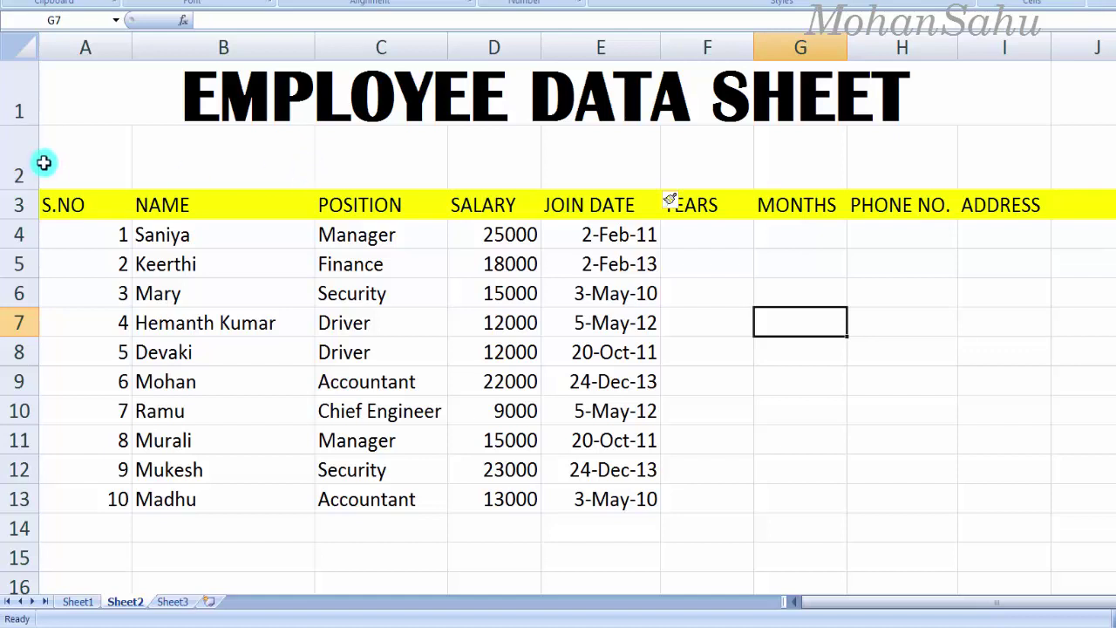
pyautogui.moveTo(21, 188); pyautogui.dragTo(38, 157)
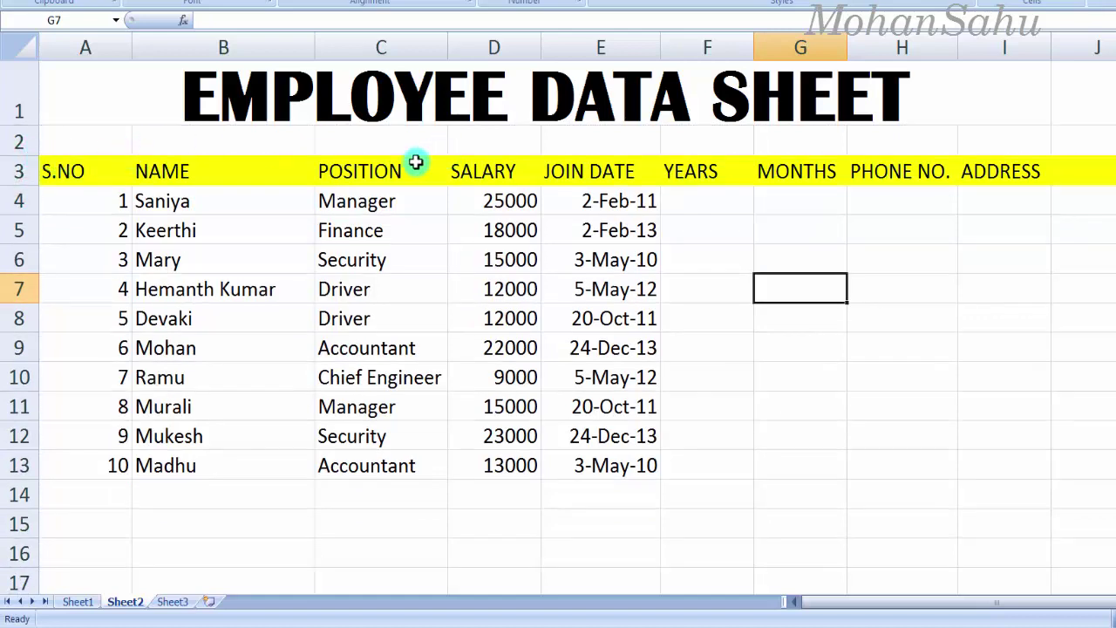
pyautogui.moveTo(689, 145); pyautogui.dragTo(785, 145)
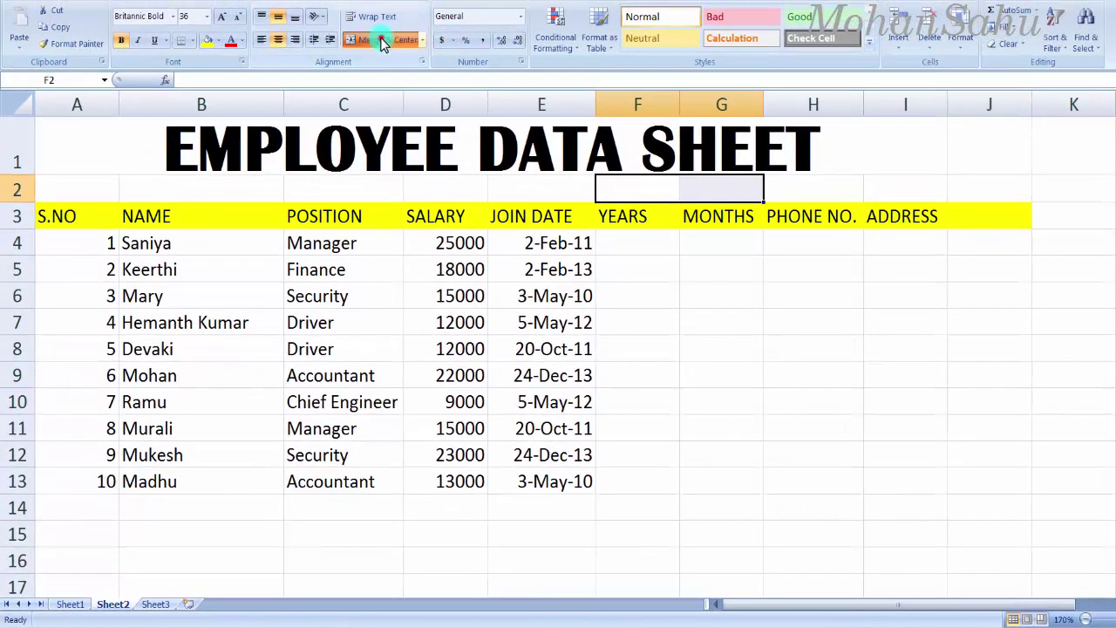
# Merge and centre F2:G2, copying the YEARS header into the merged cell
pyautogui.click(382, 39)
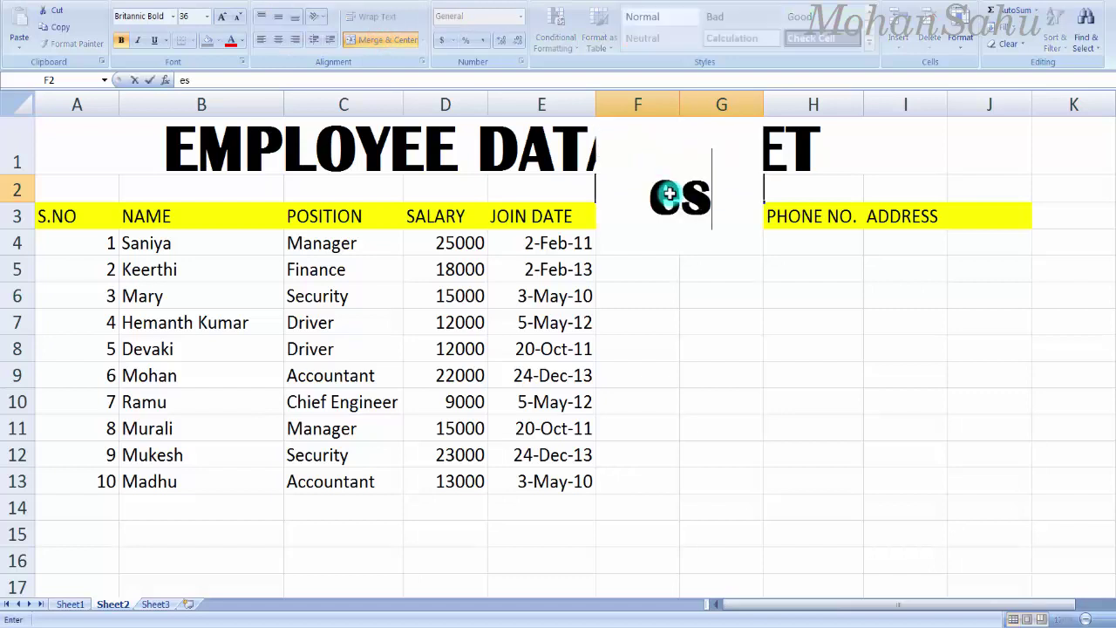
pyautogui.press('Down')
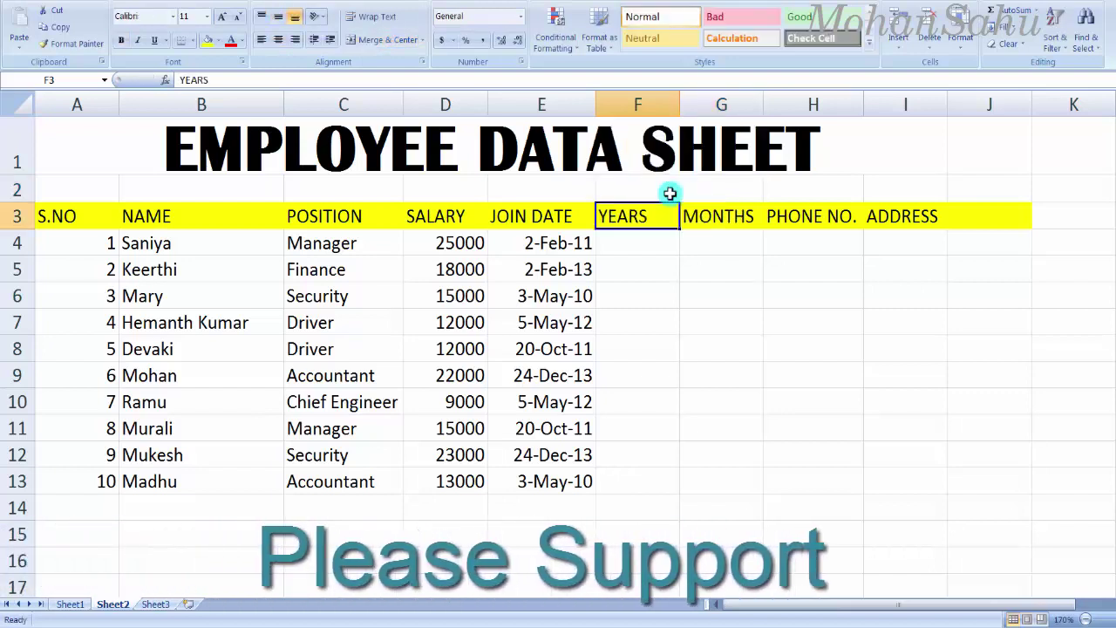
pyautogui.hotkey('ctrl', 'c')
pyautogui.click(669, 194)
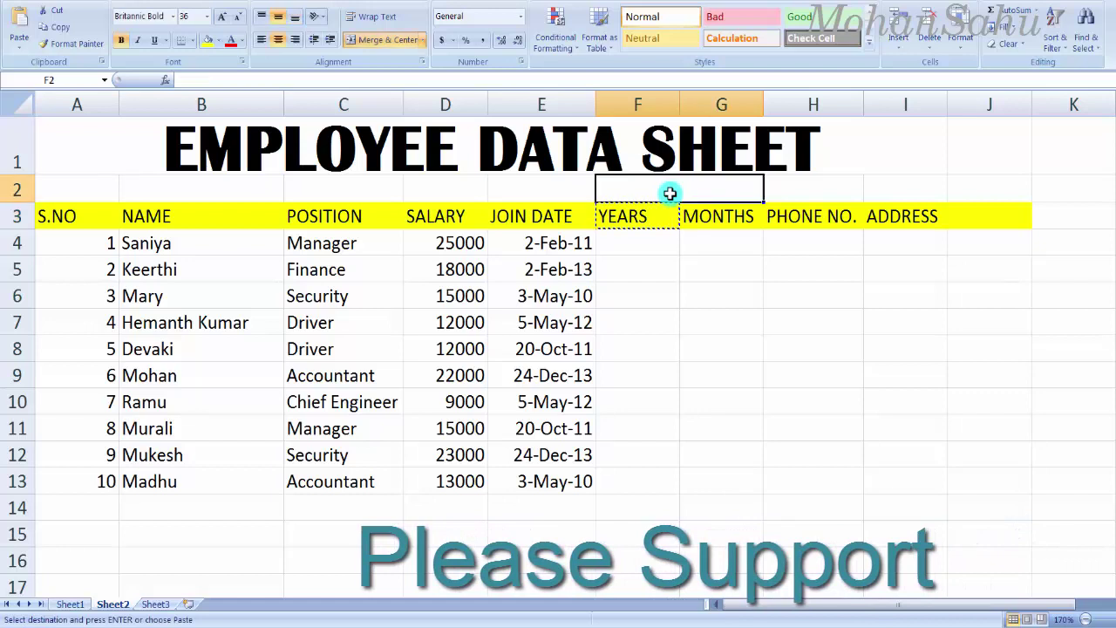
pyautogui.hotkey('ctrl', 'v')
pyautogui.write('e')
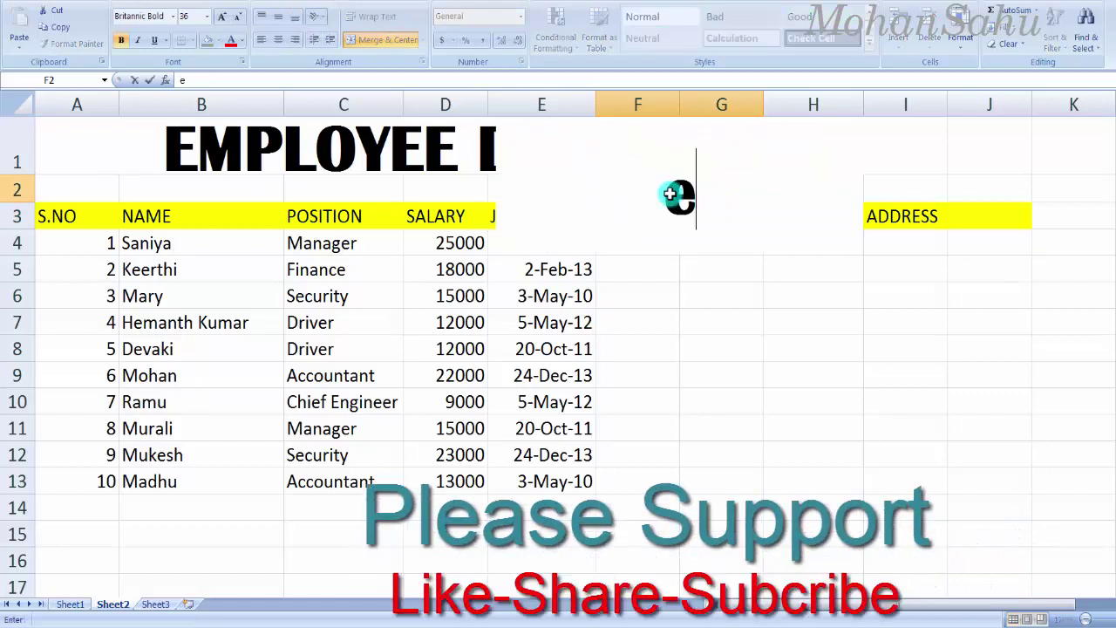
pyautogui.press('Escape')
pyautogui.press('Down')
pyautogui.click(670, 193)
pyautogui.press('Delete')
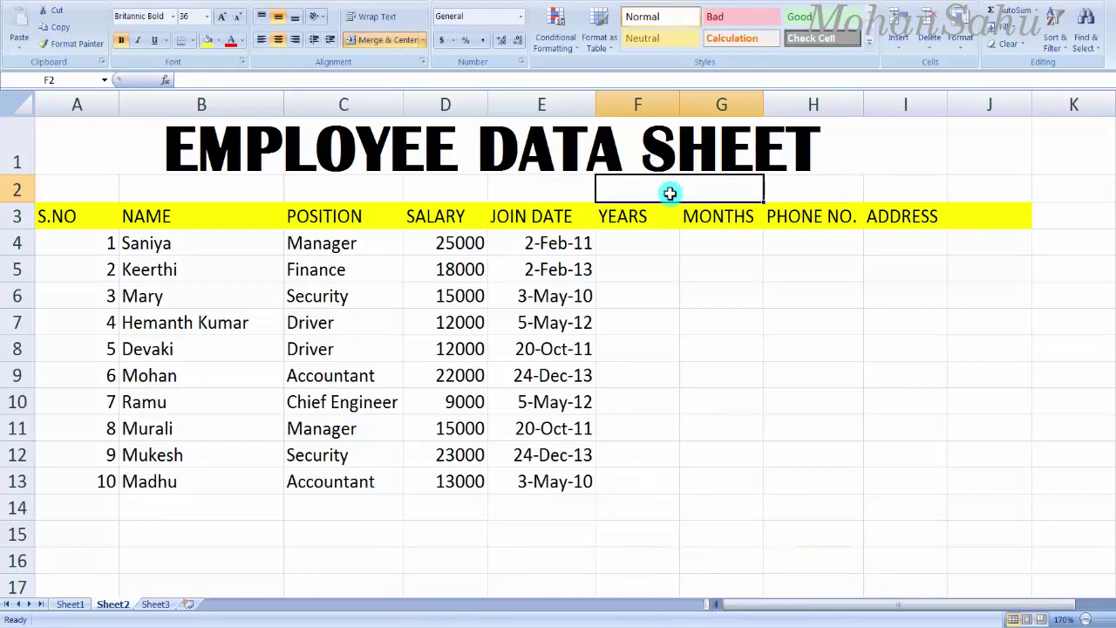
# Set the EXPERIENCE heading to Calibri 14 and check it against the YEARS and MONTHS headers
pyautogui.click(207, 16)
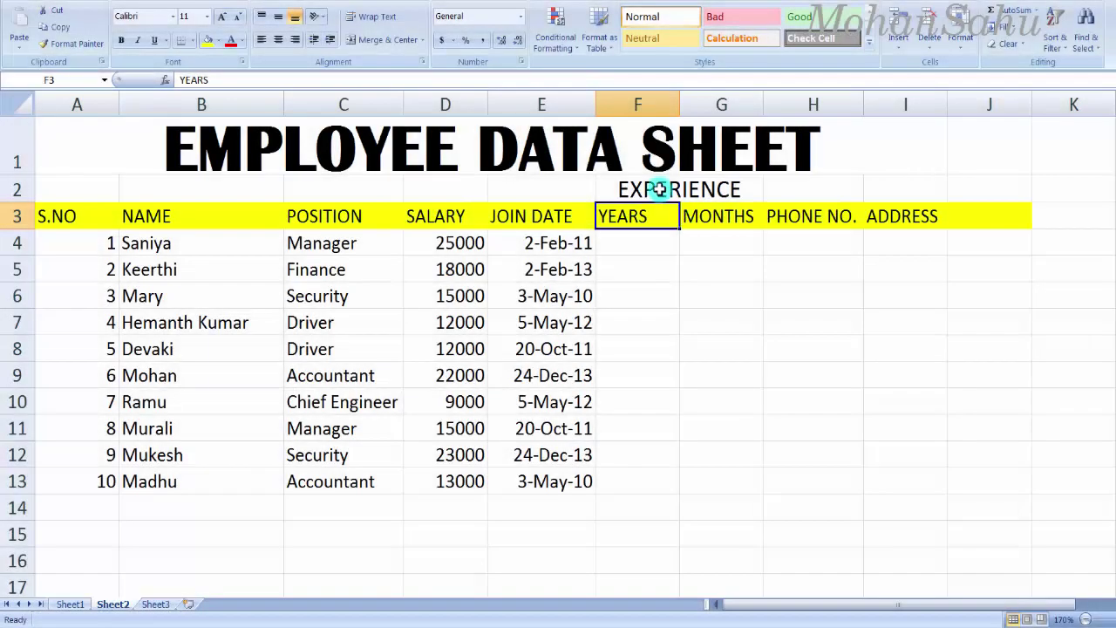
pyautogui.click(656, 190)
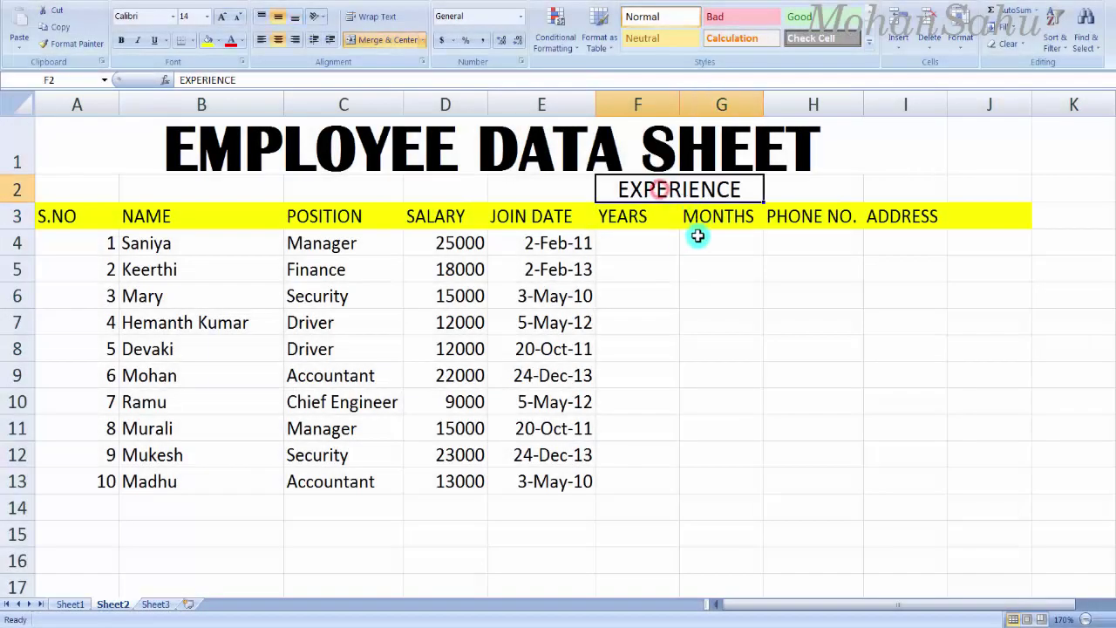
pyautogui.click(658, 235)
pyautogui.click(655, 219)
pyautogui.click(706, 217)
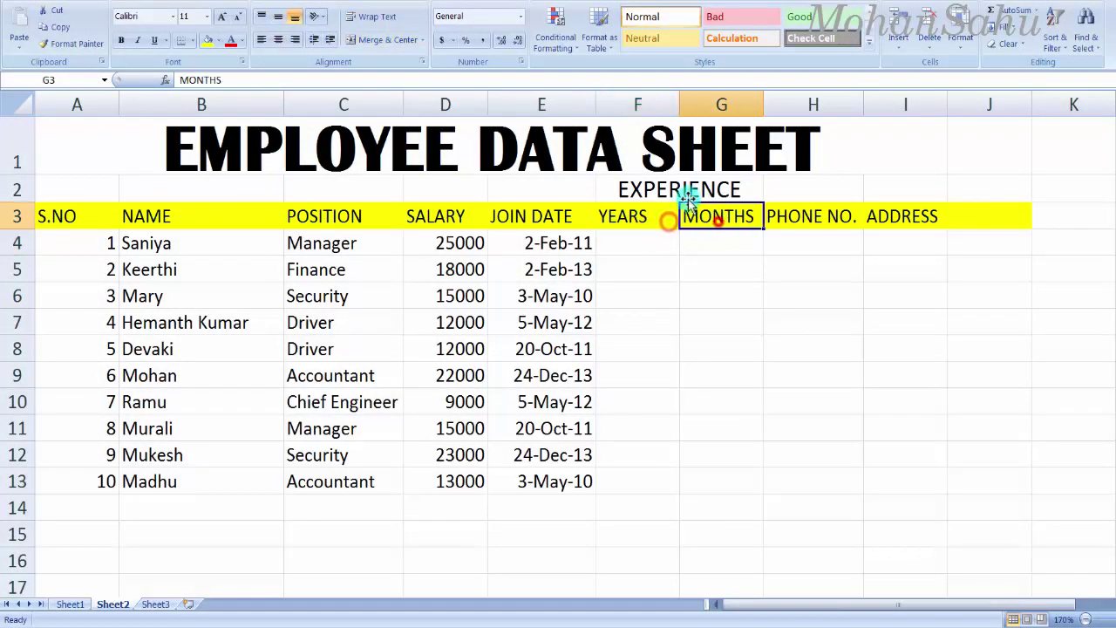
pyautogui.click(672, 189)
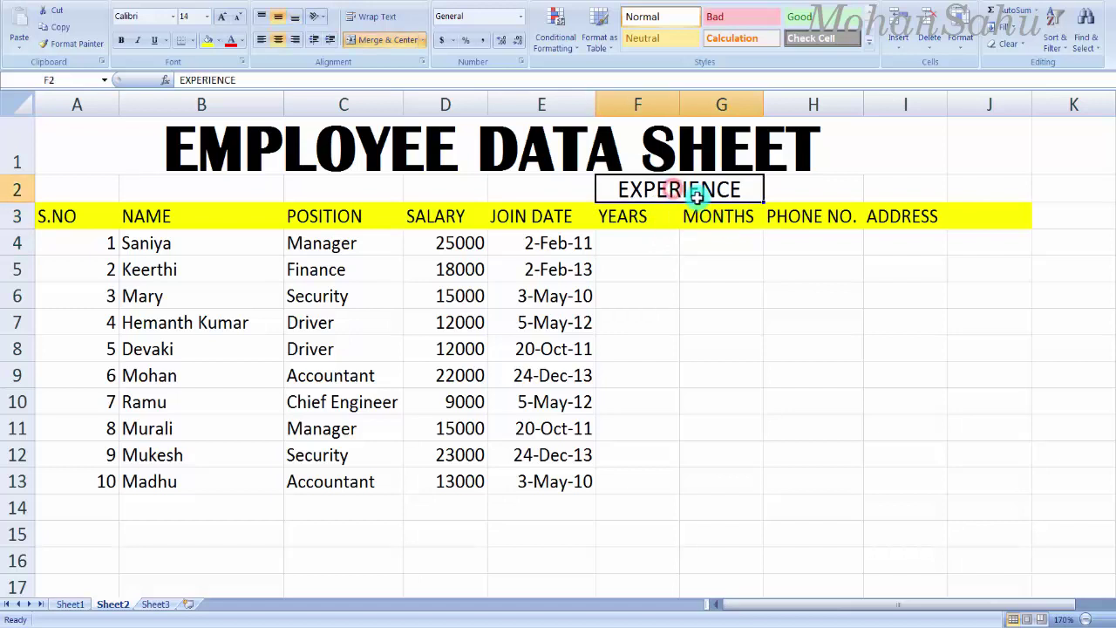
pyautogui.click(690, 244)
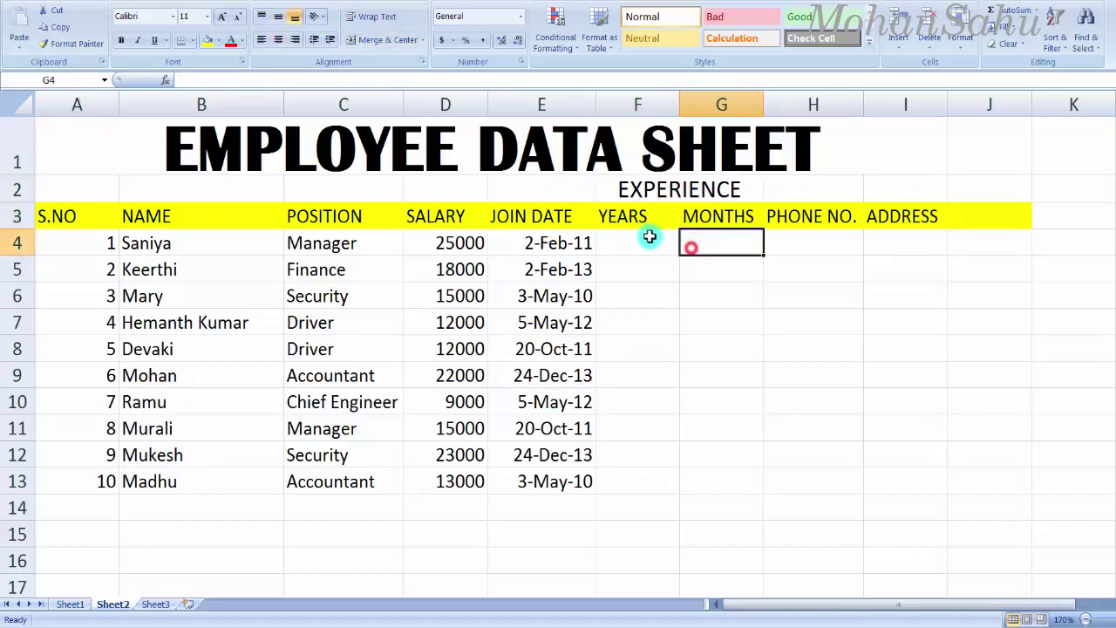
pyautogui.click(650, 237)
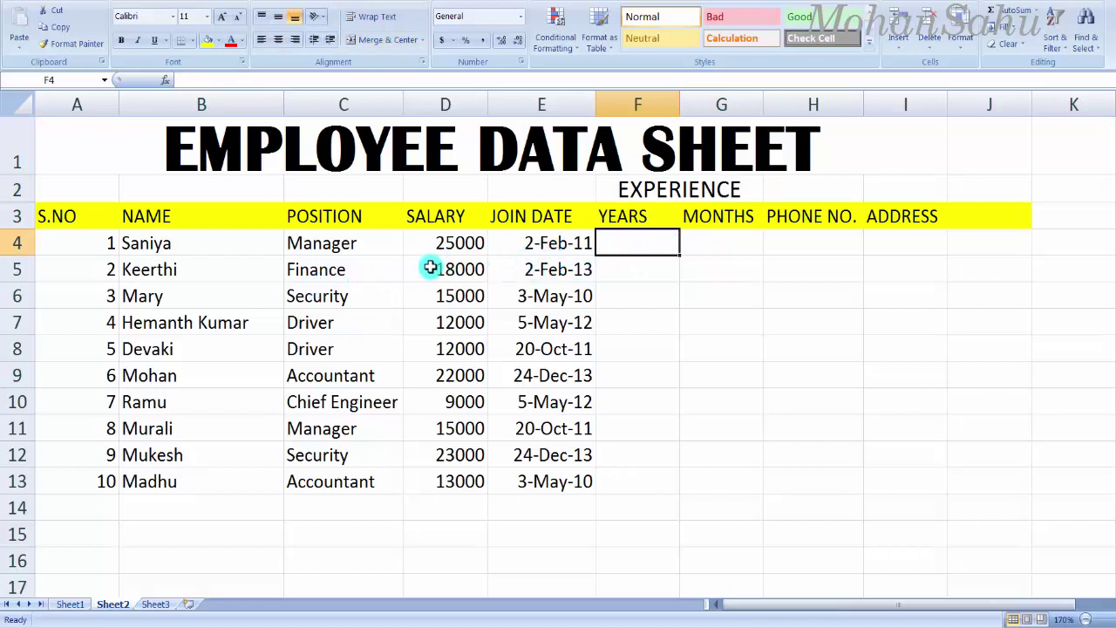
pyautogui.click(538, 243)
pyautogui.click(651, 248)
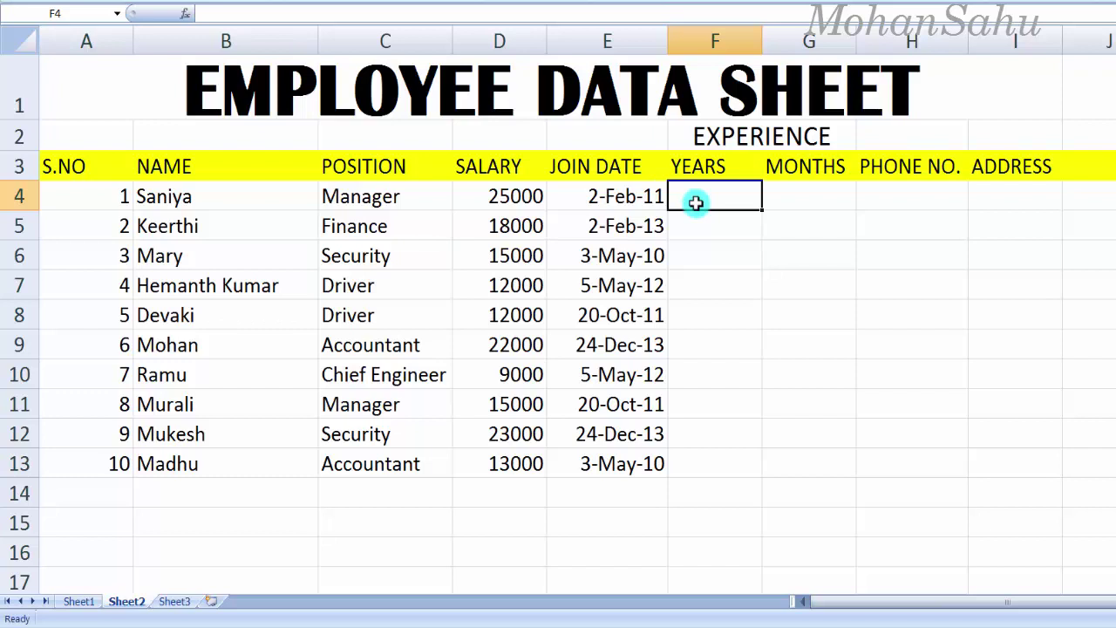
pyautogui.click(607, 197)
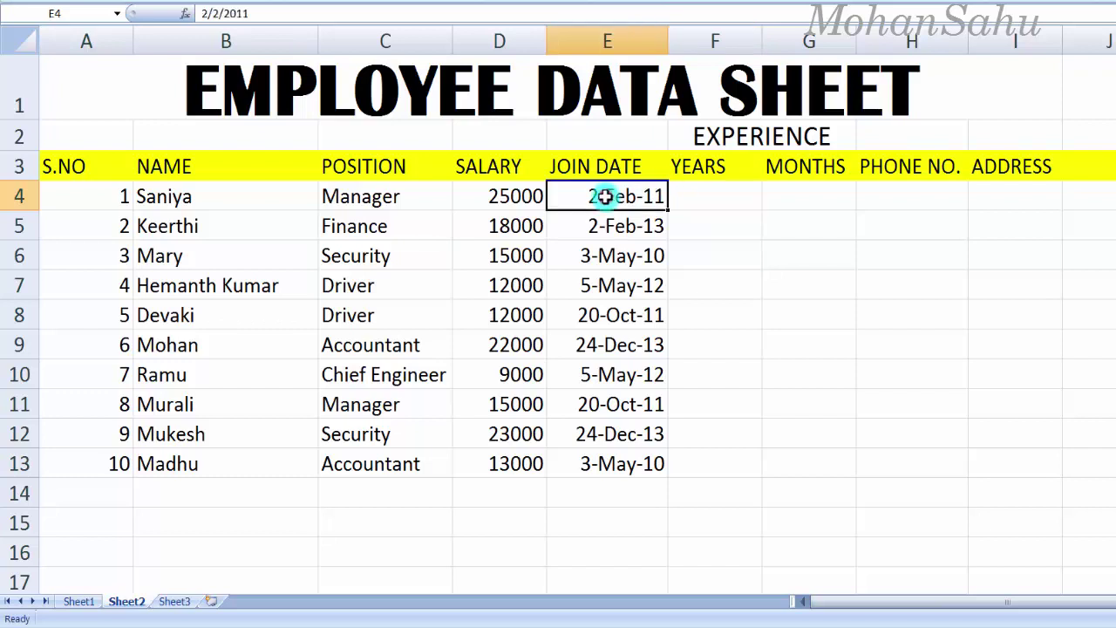
pyautogui.click(724, 197)
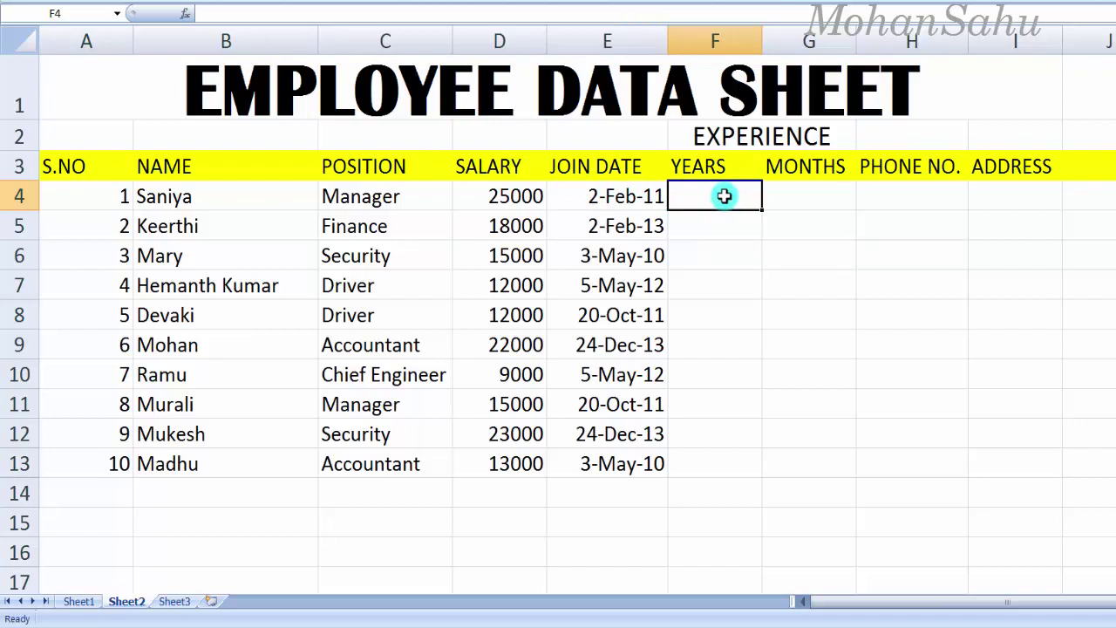
# Enter =DATEDIF(E4,"06/MAR/2017","Y") in F4
pyautogui.write('=DAT')
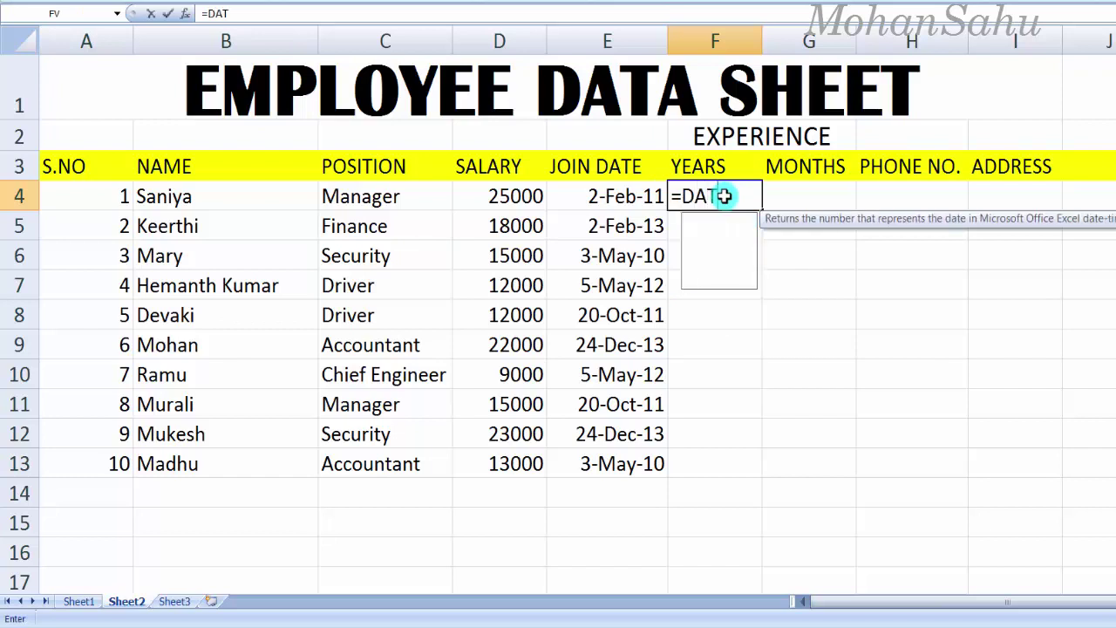
pyautogui.write('EDIF')
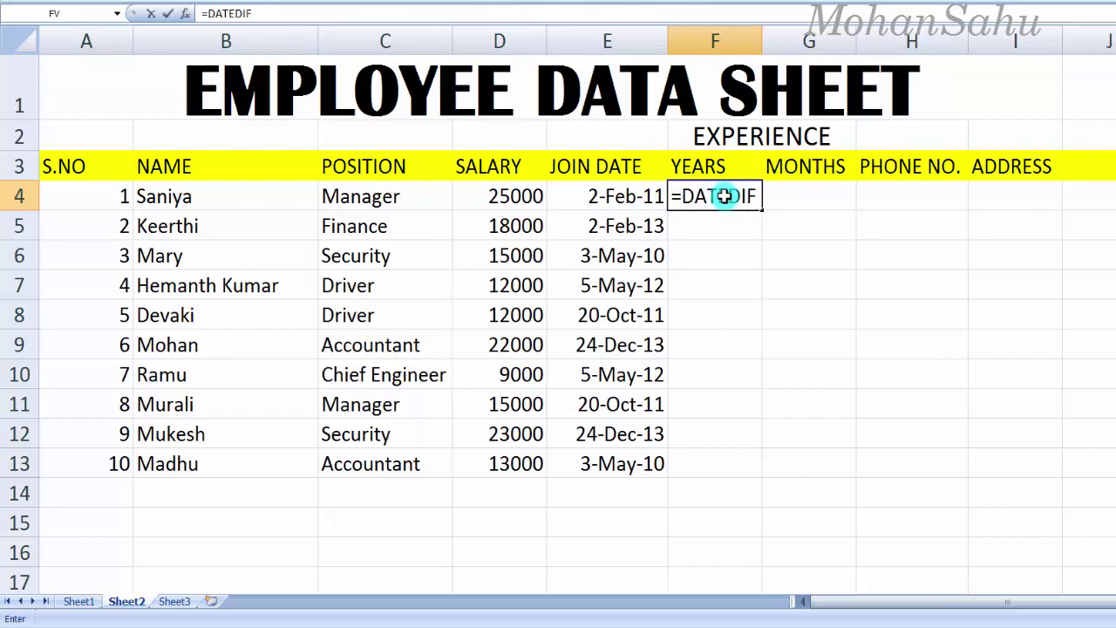
pyautogui.write('(')
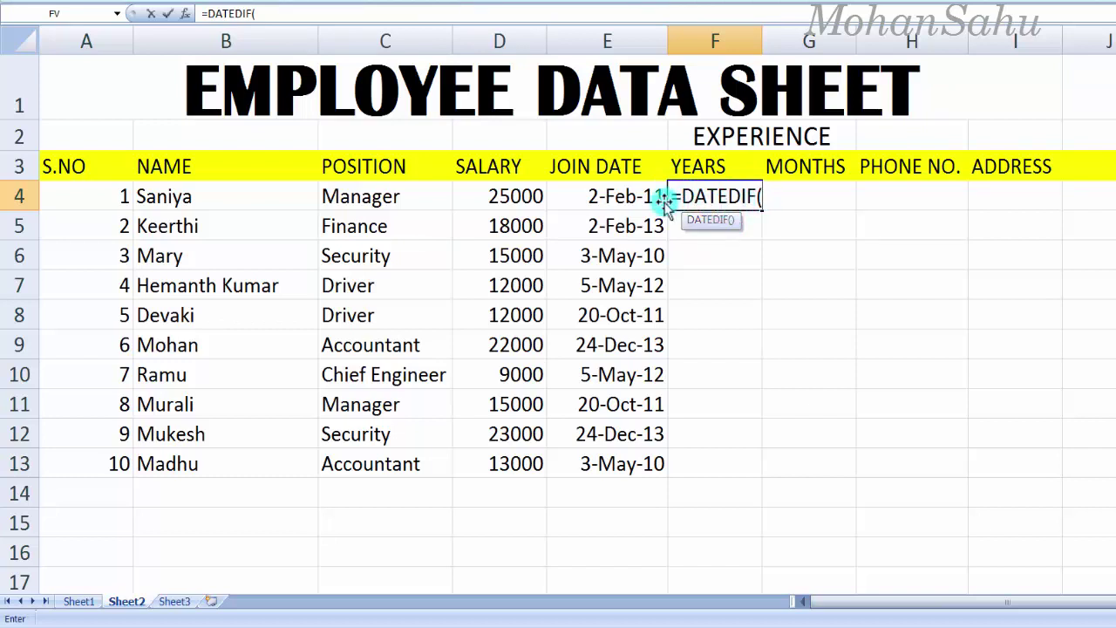
pyautogui.click(612, 199)
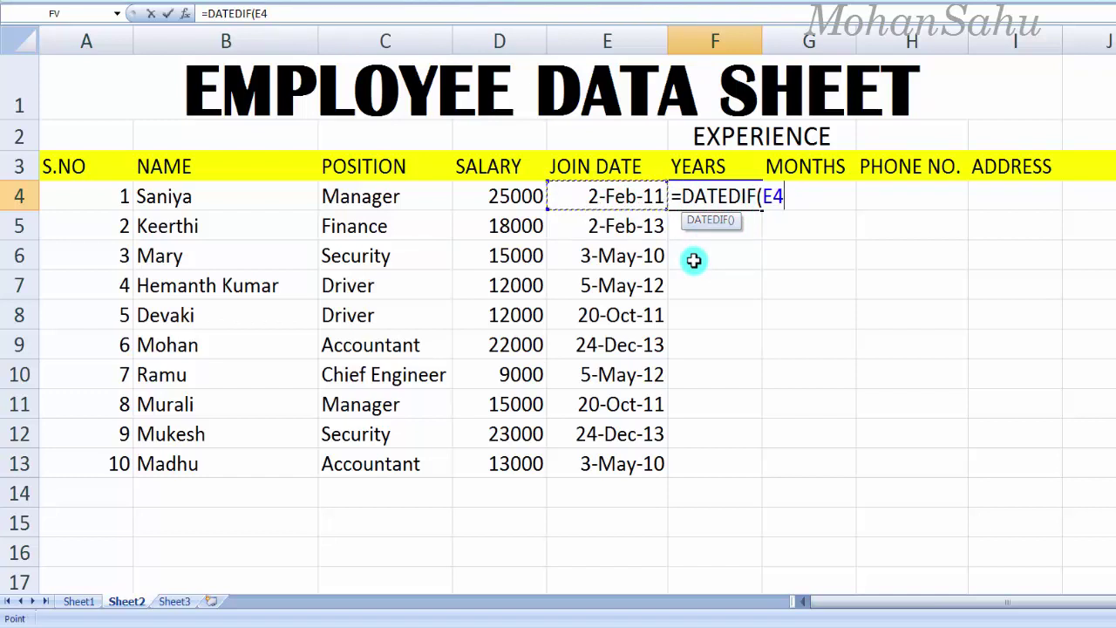
pyautogui.write(',"06')
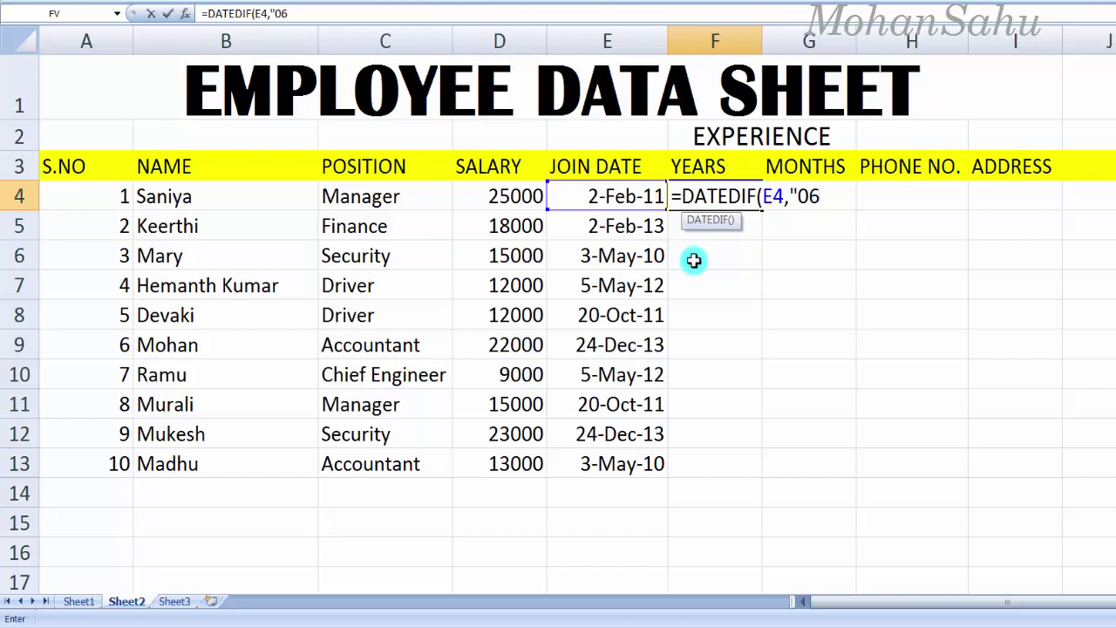
pyautogui.write('MAR/2017')
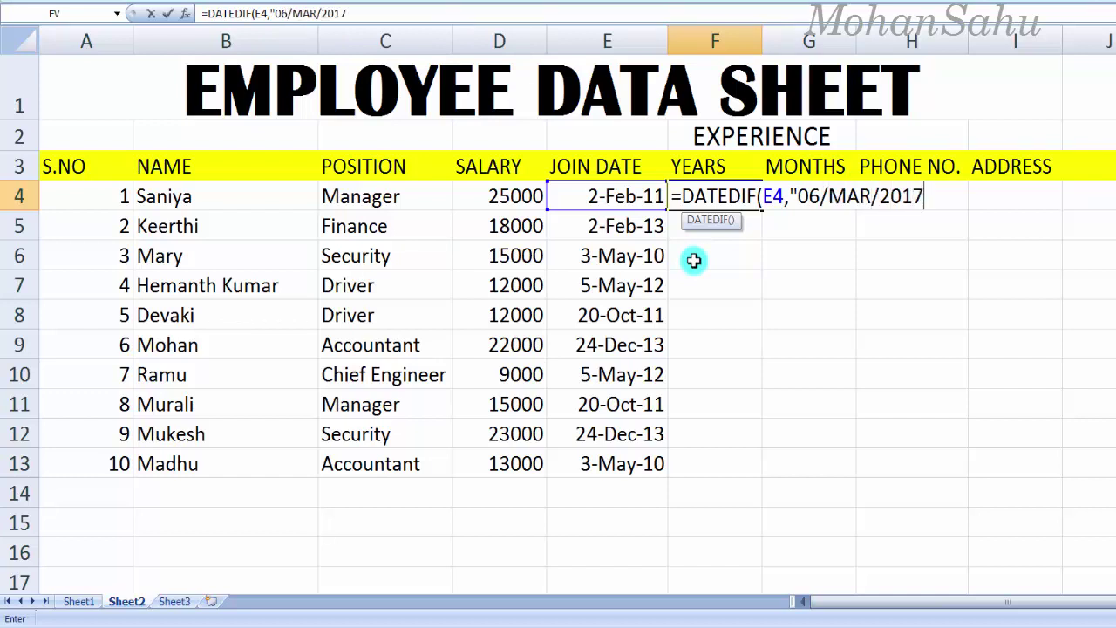
pyautogui.write('"')
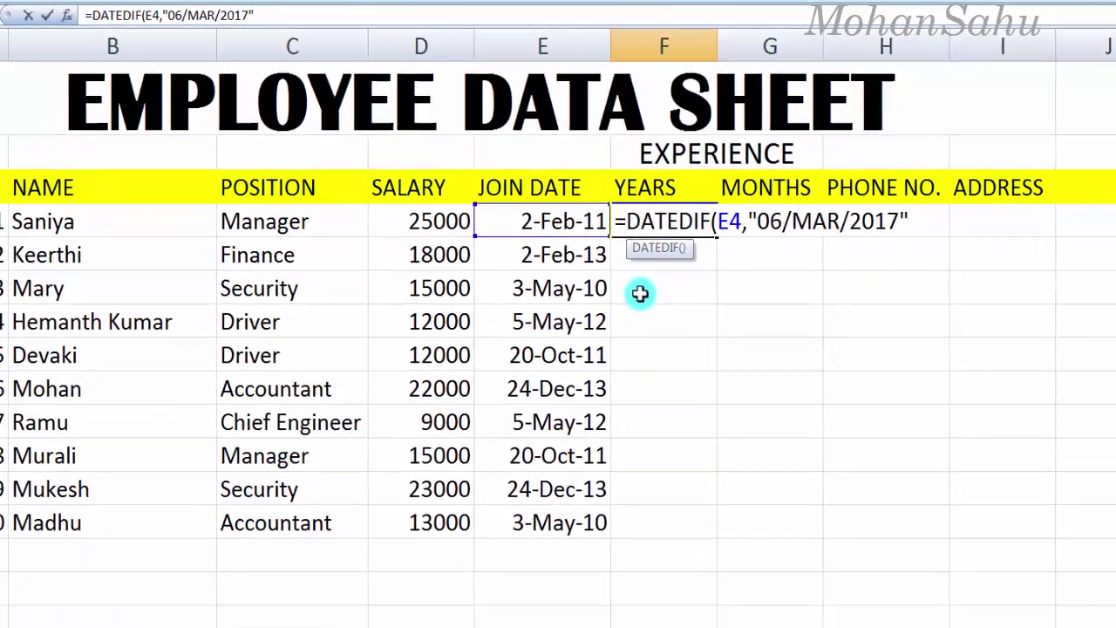
pyautogui.write(',"Y"')
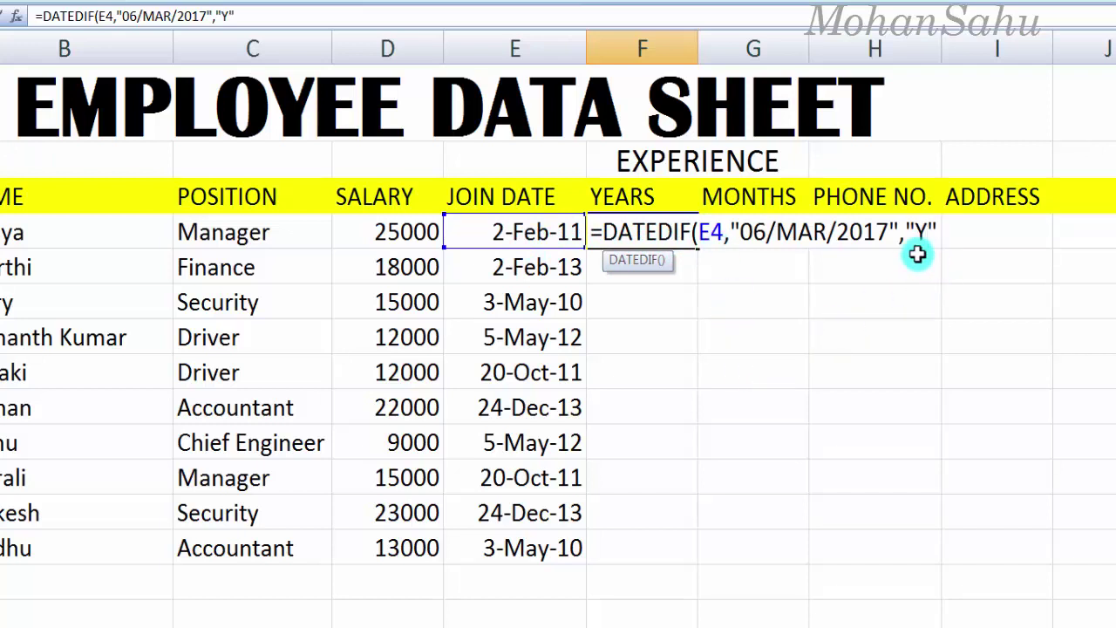
pyautogui.press('Right')
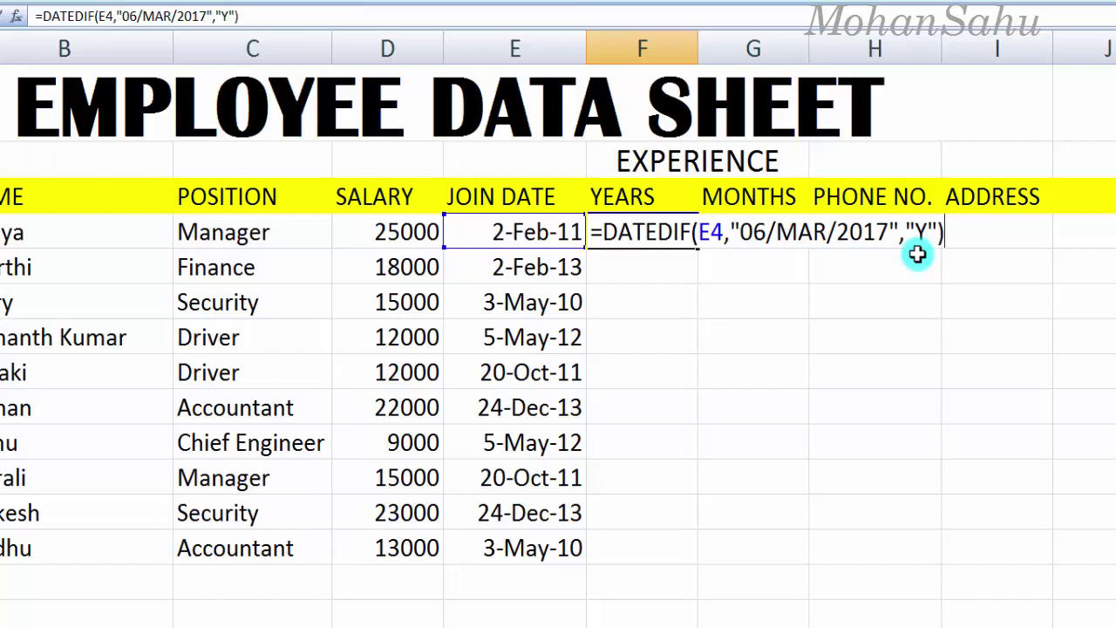
pyautogui.press('Return')
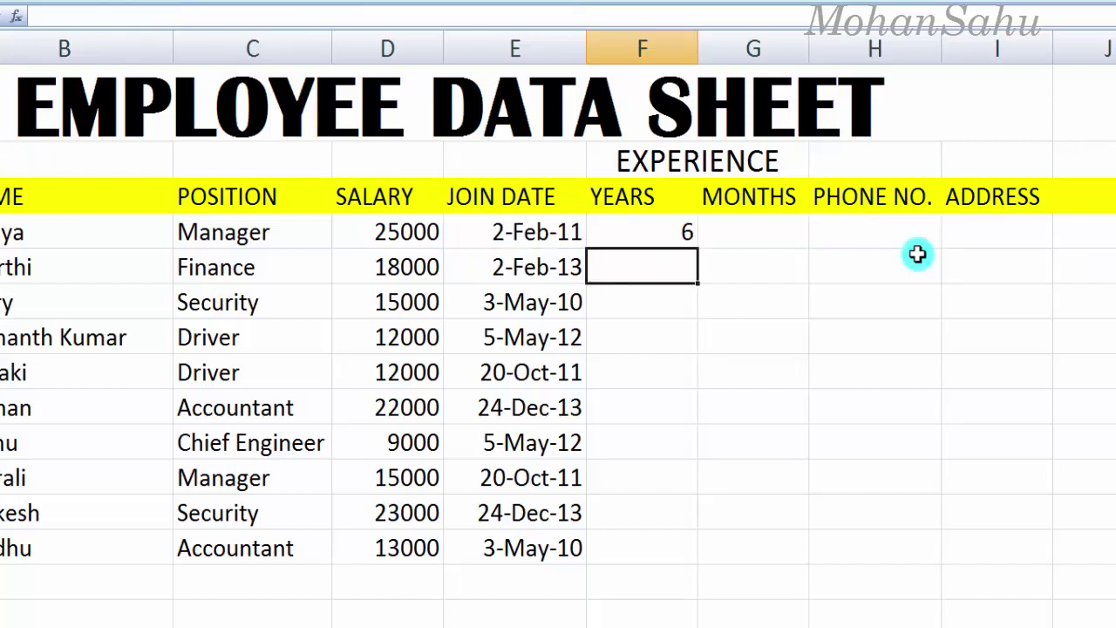
# Compare F4's 6-year result against the join date in E4
pyautogui.click(655, 231)
pyautogui.click(558, 241)
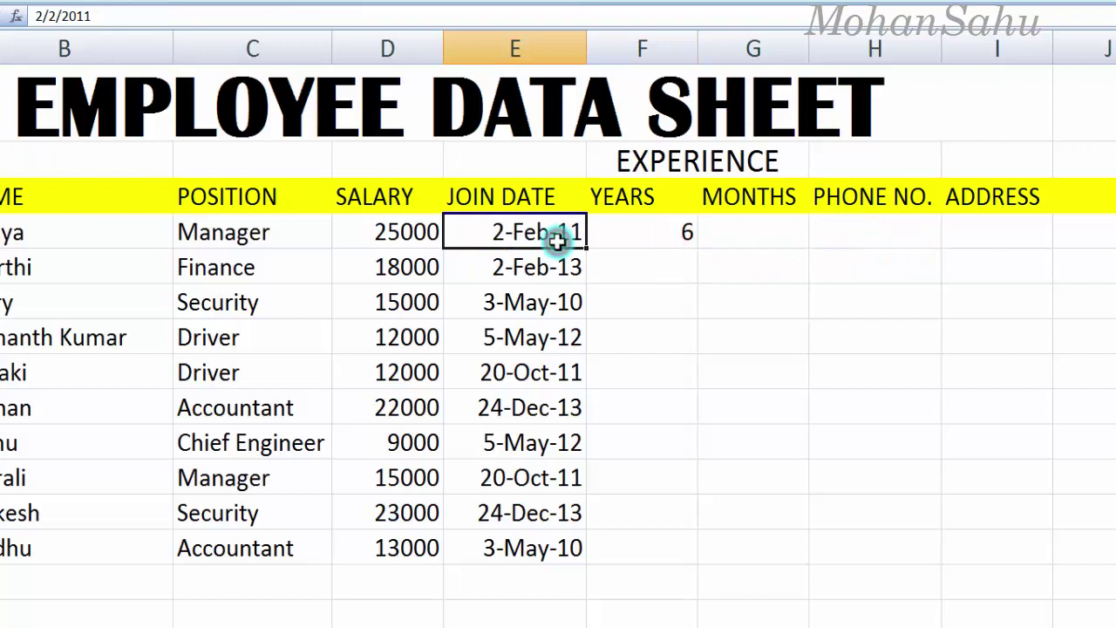
pyautogui.click(633, 233)
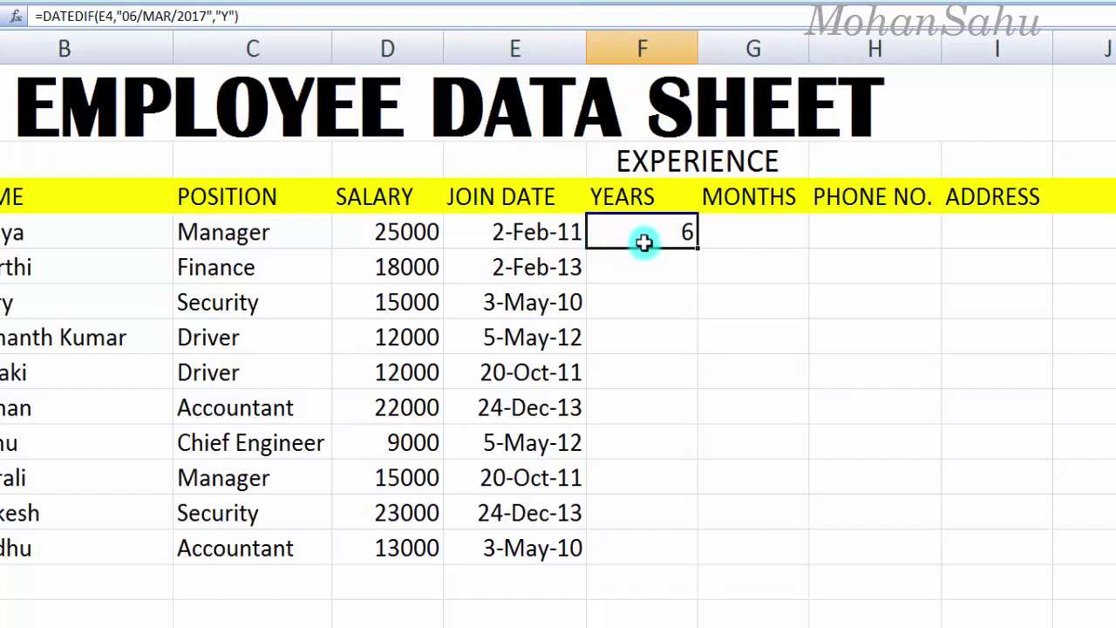
pyautogui.click(643, 241)
pyautogui.click(559, 238)
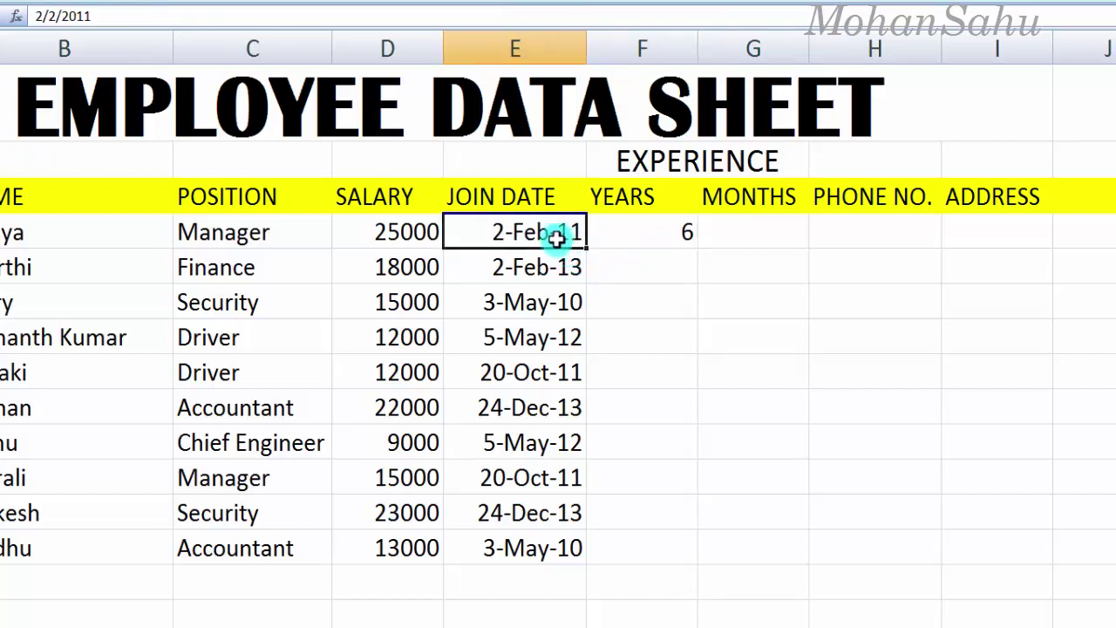
pyautogui.click(613, 236)
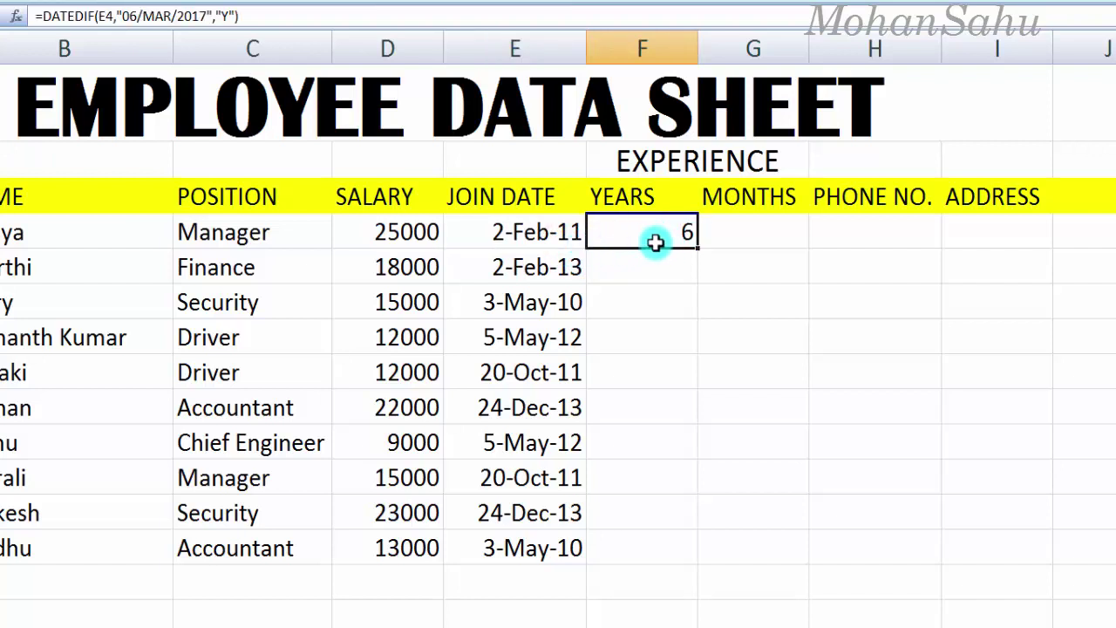
# Fill F4's years formula down to F13 and check the second employee's result
pyautogui.moveTo(697, 249); pyautogui.dragTo(685, 558)
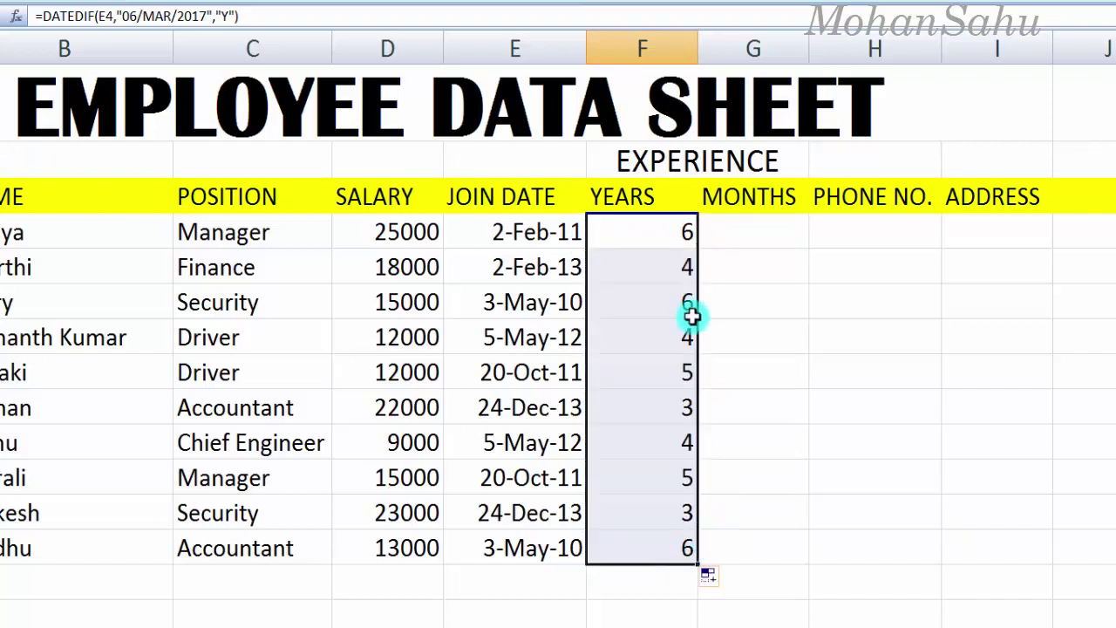
pyautogui.click(569, 271)
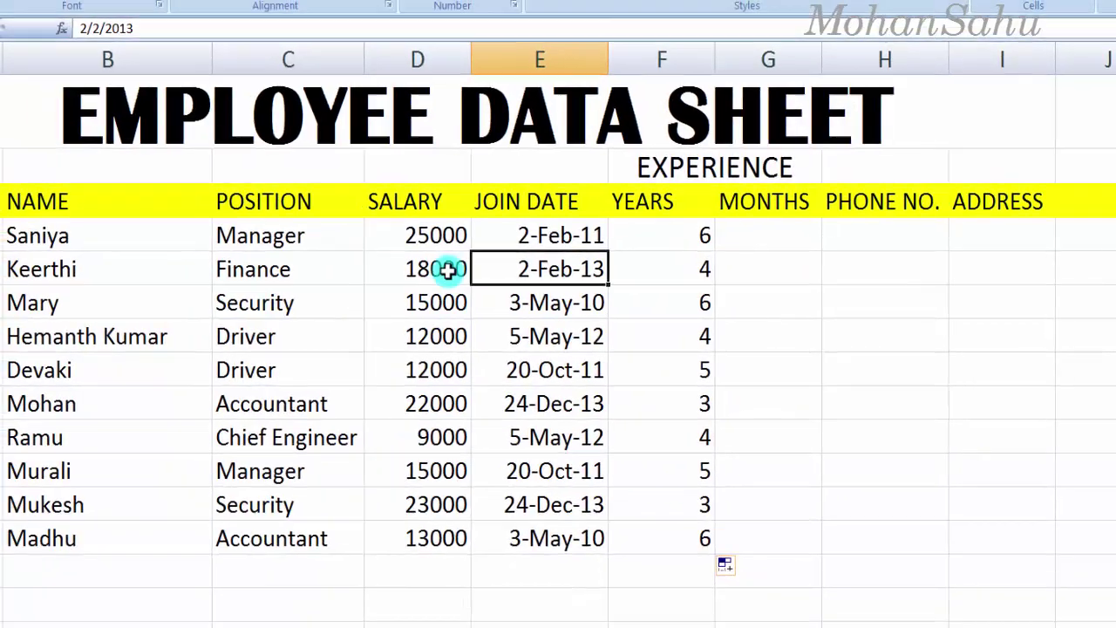
pyautogui.click(101, 269)
pyautogui.click(701, 274)
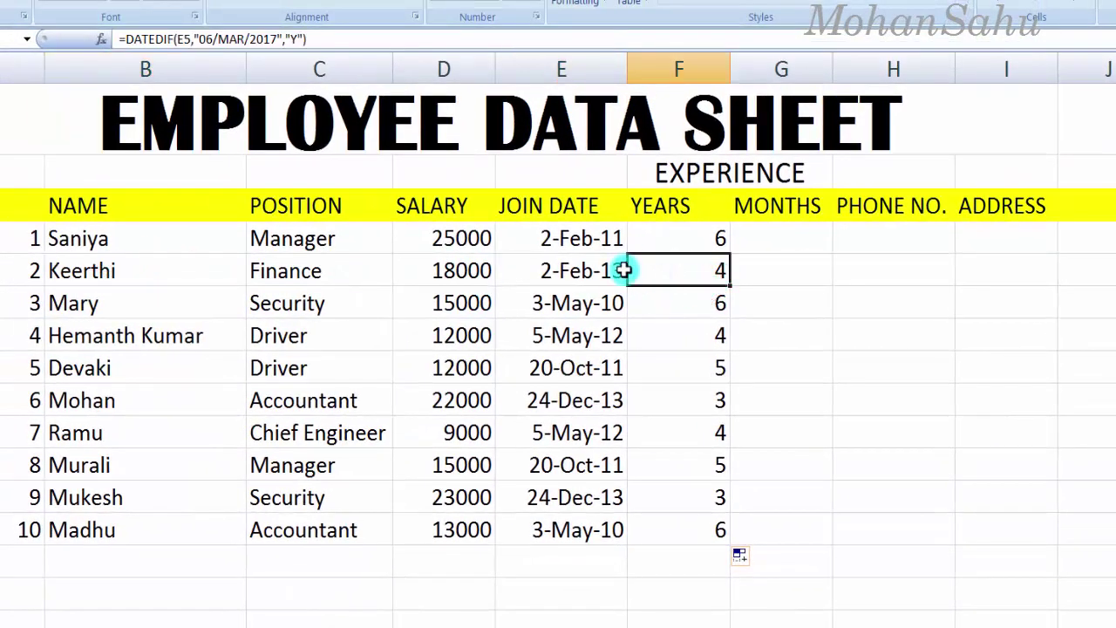
pyautogui.click(608, 242)
pyautogui.click(689, 236)
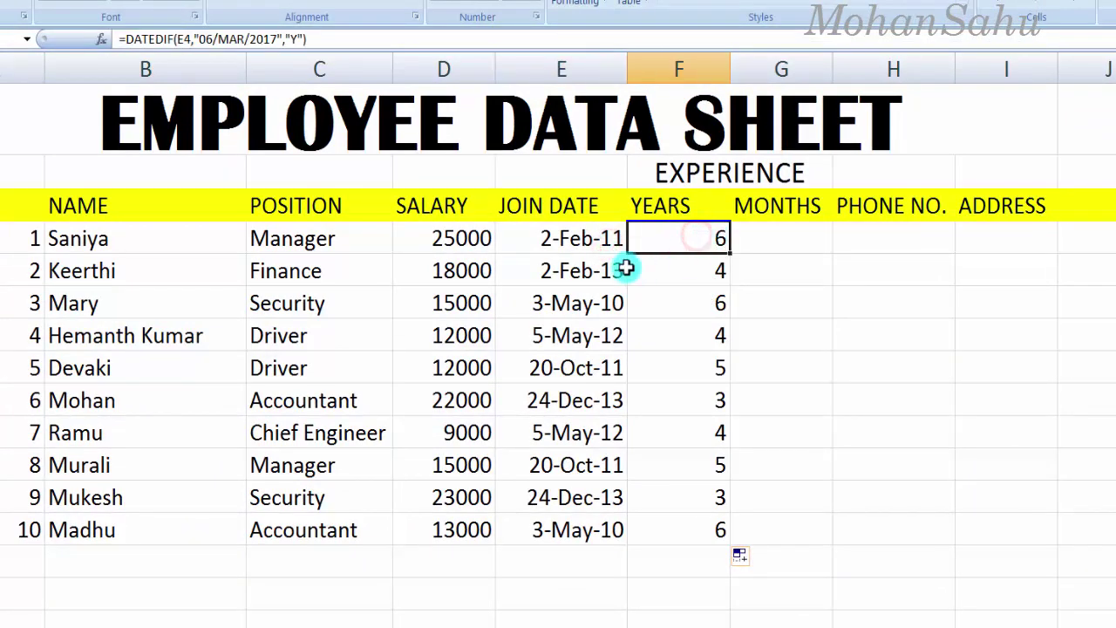
pyautogui.click(595, 275)
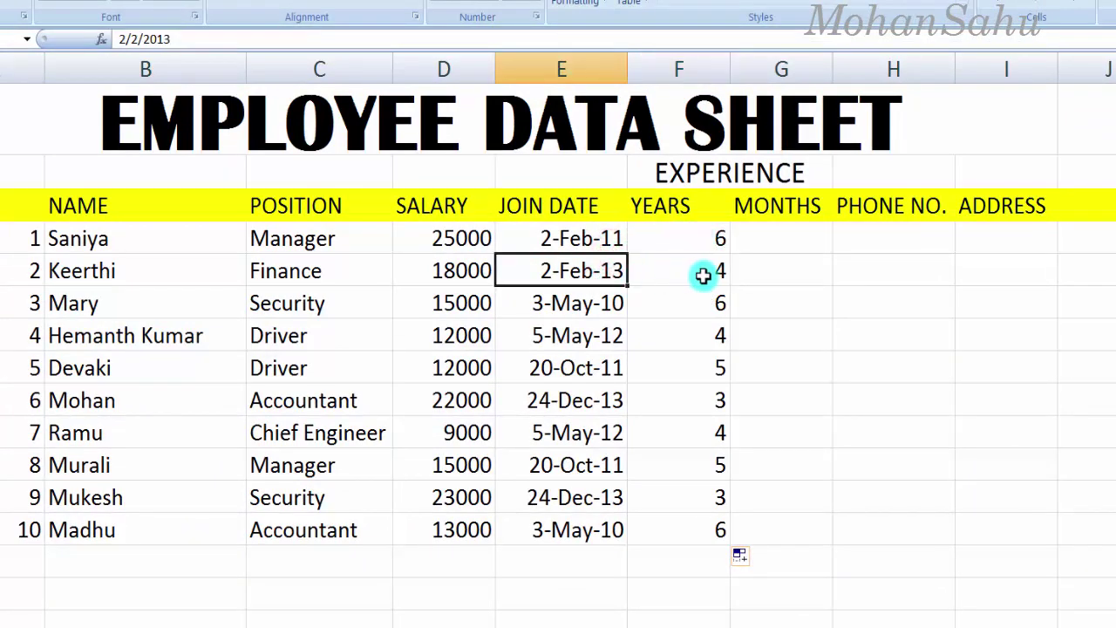
pyautogui.click(703, 276)
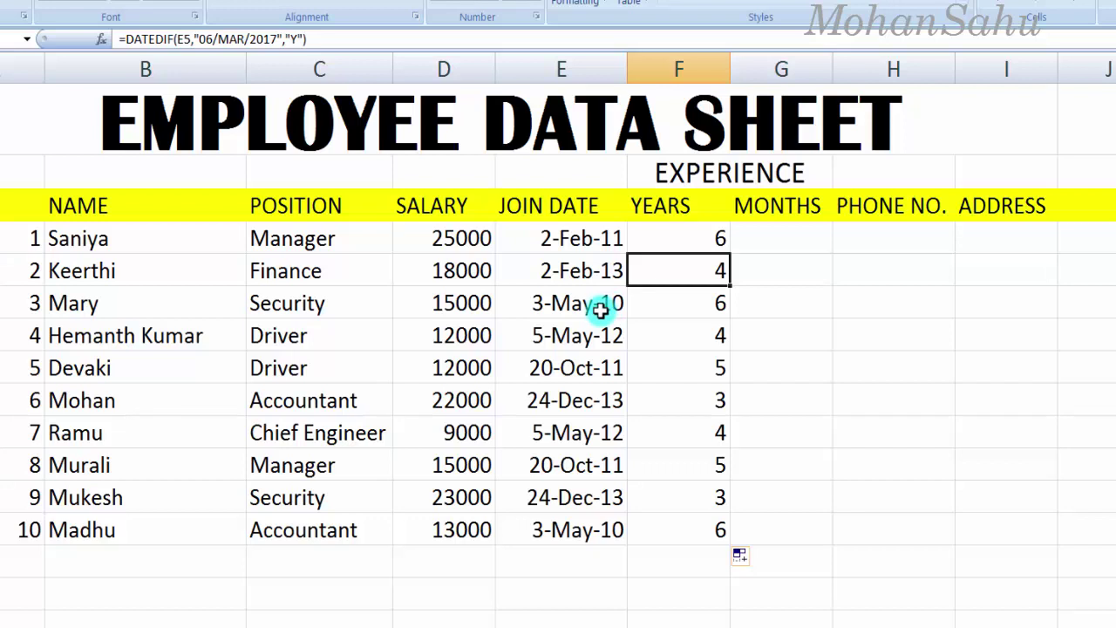
# Verify the third employee's years against their join date
pyautogui.click(600, 307)
pyautogui.click(704, 306)
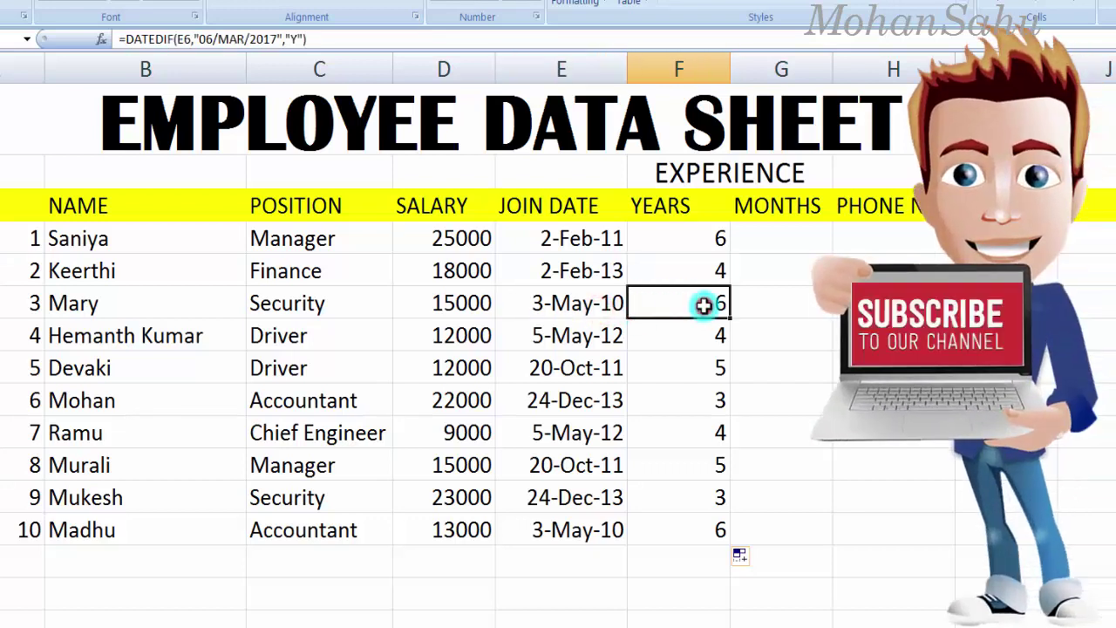
pyautogui.click(568, 312)
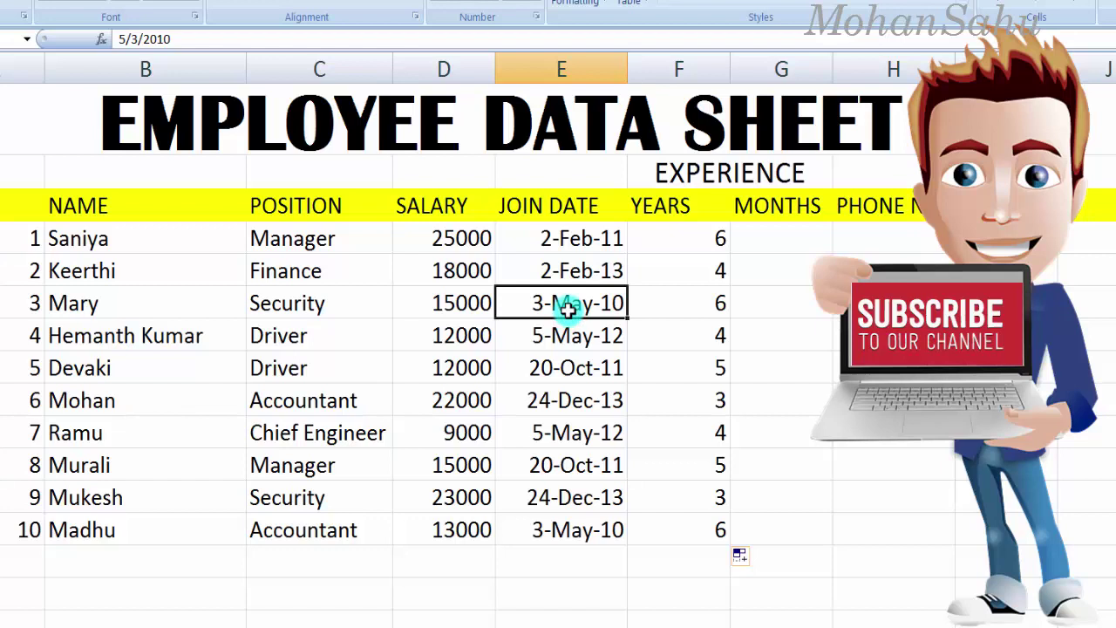
pyautogui.click(698, 308)
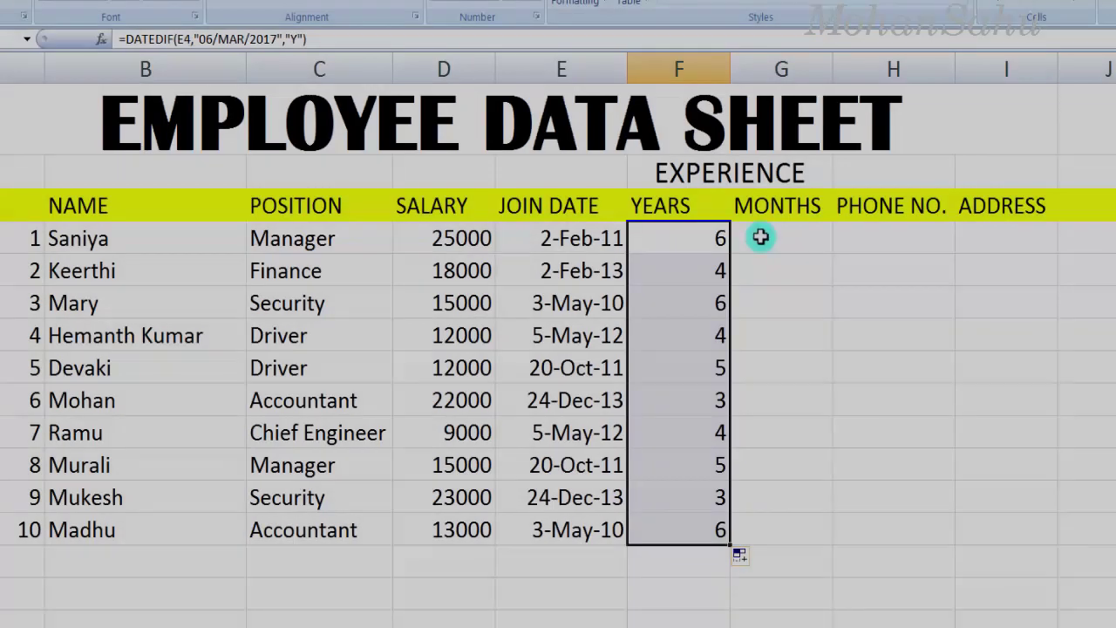
pyautogui.click(760, 236)
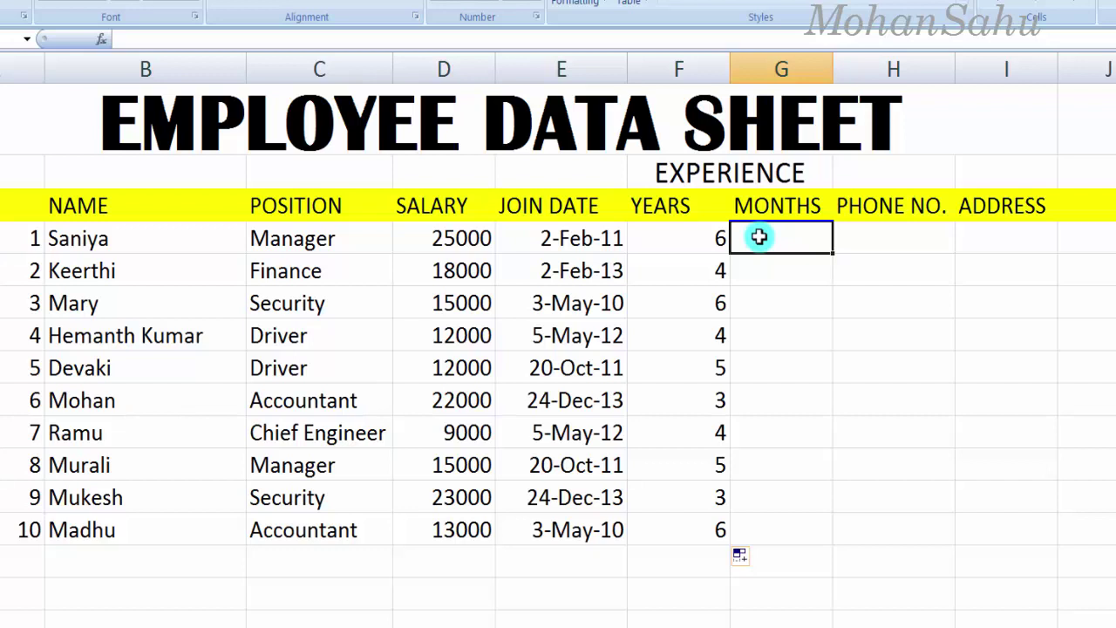
# Enter =DATEDIF(E4,"06/MAR/2017","YM") in G4, giving 1 month
pyautogui.click(718, 237)
pyautogui.click(797, 236)
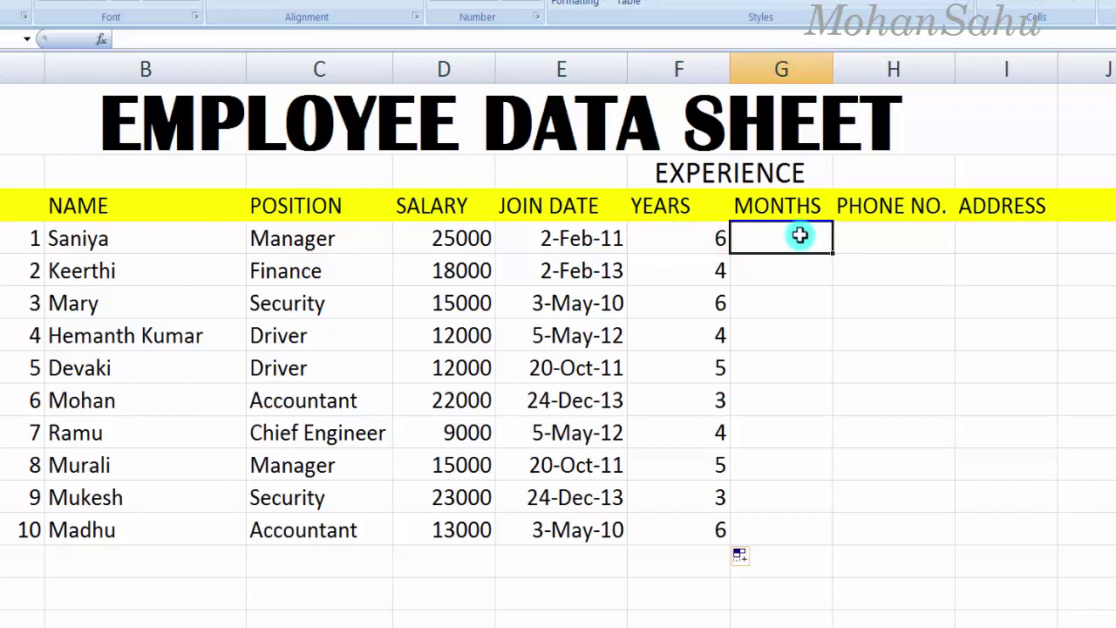
pyautogui.write('=DATEF')
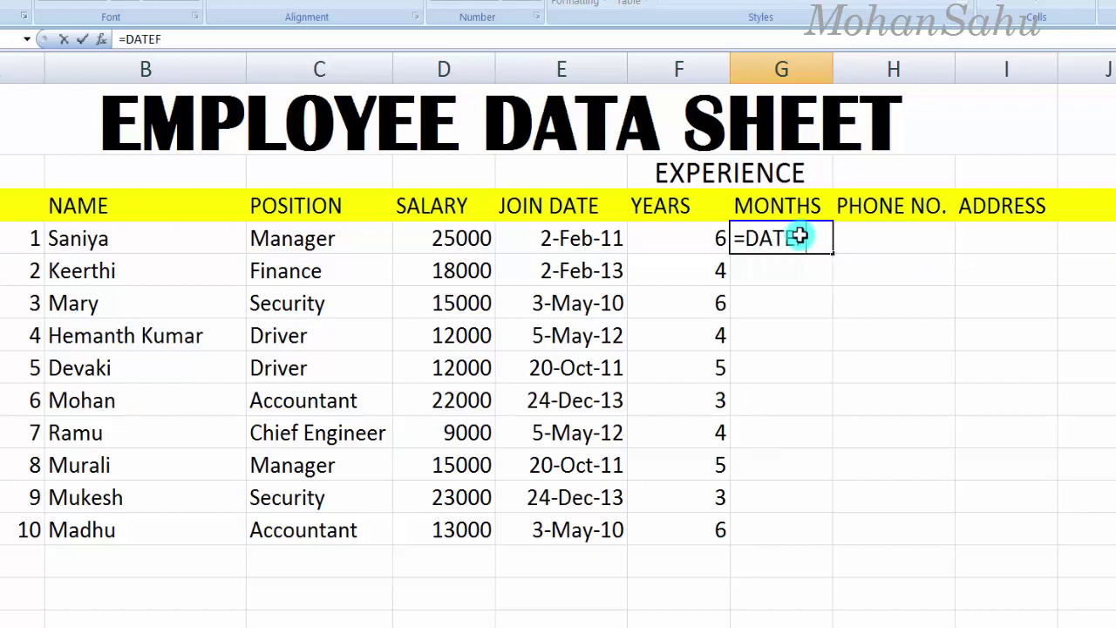
pyautogui.press('BackSpace')
pyautogui.write('DIF')
pyautogui.write('(')
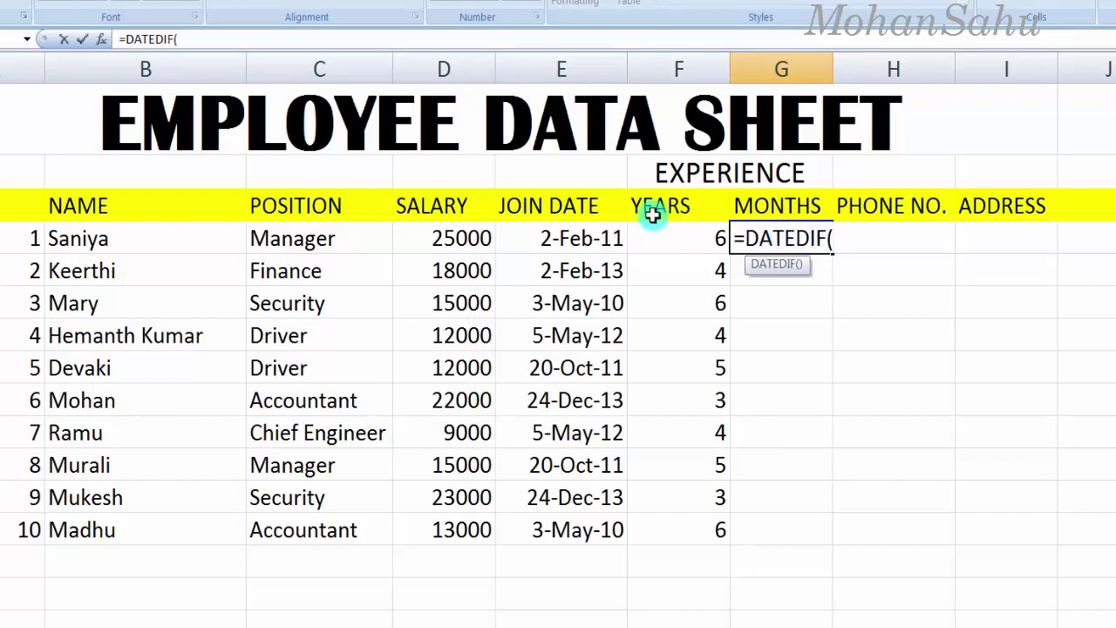
pyautogui.click(574, 242)
pyautogui.write(',"06/MAR/2017","YM')
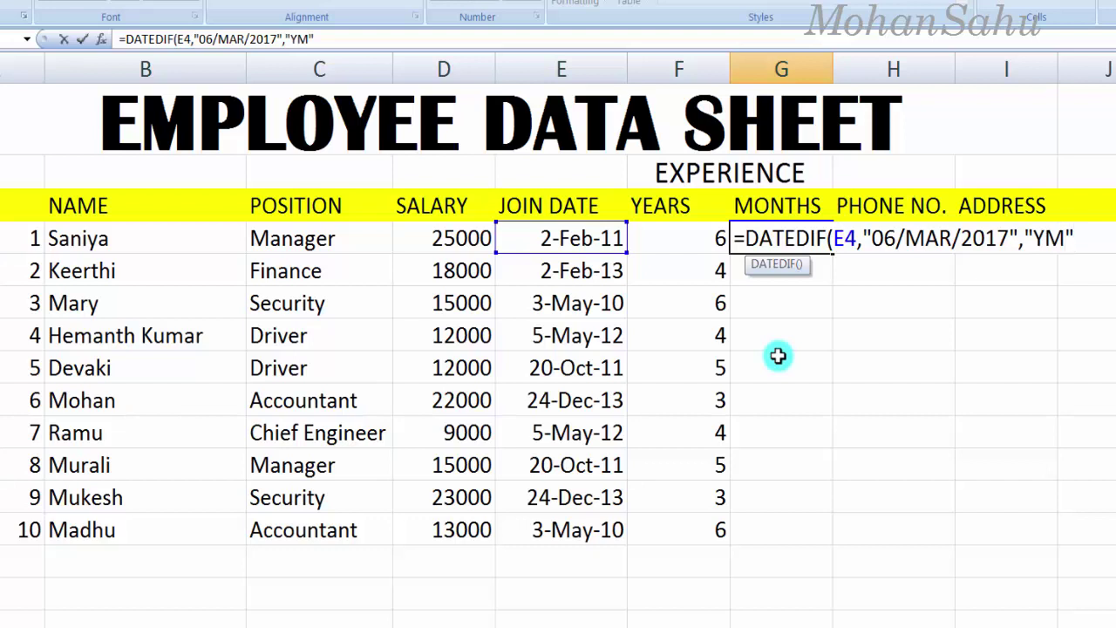
pyautogui.press('Return')
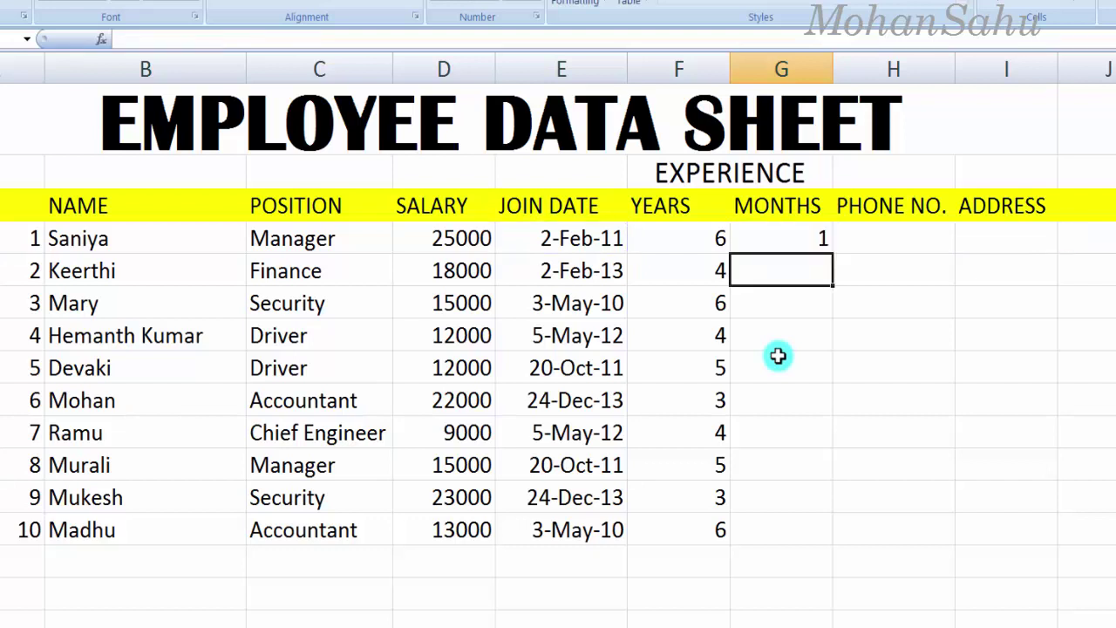
# Review the first employee's name, position, salary, join date, years and months across row 4
pyautogui.click(749, 245)
pyautogui.click(711, 239)
pyautogui.click(789, 242)
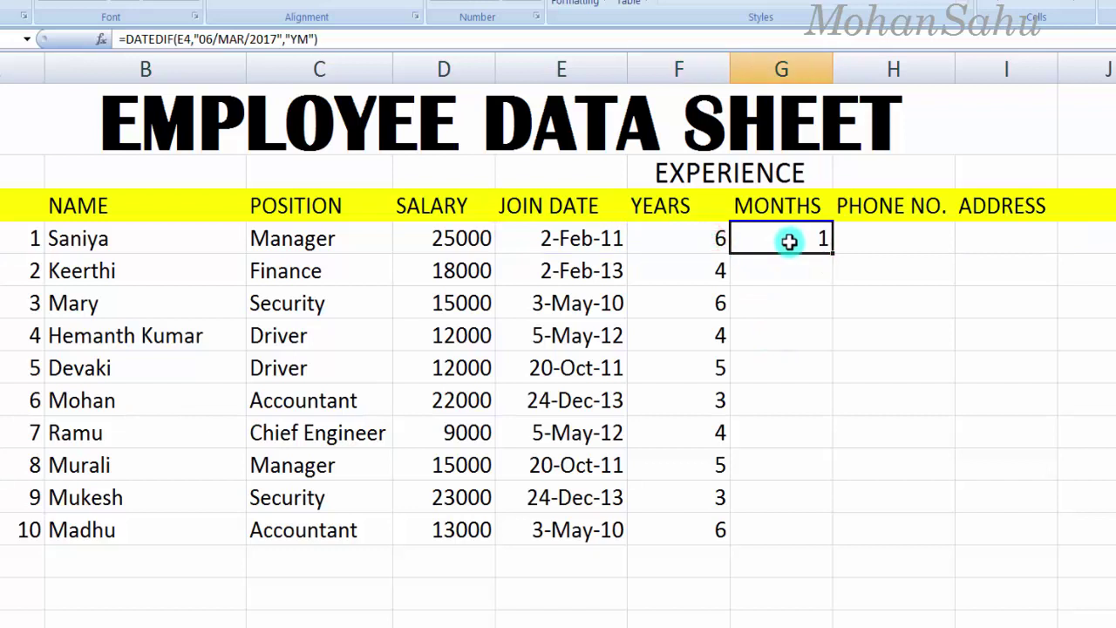
pyautogui.click(723, 238)
pyautogui.click(788, 239)
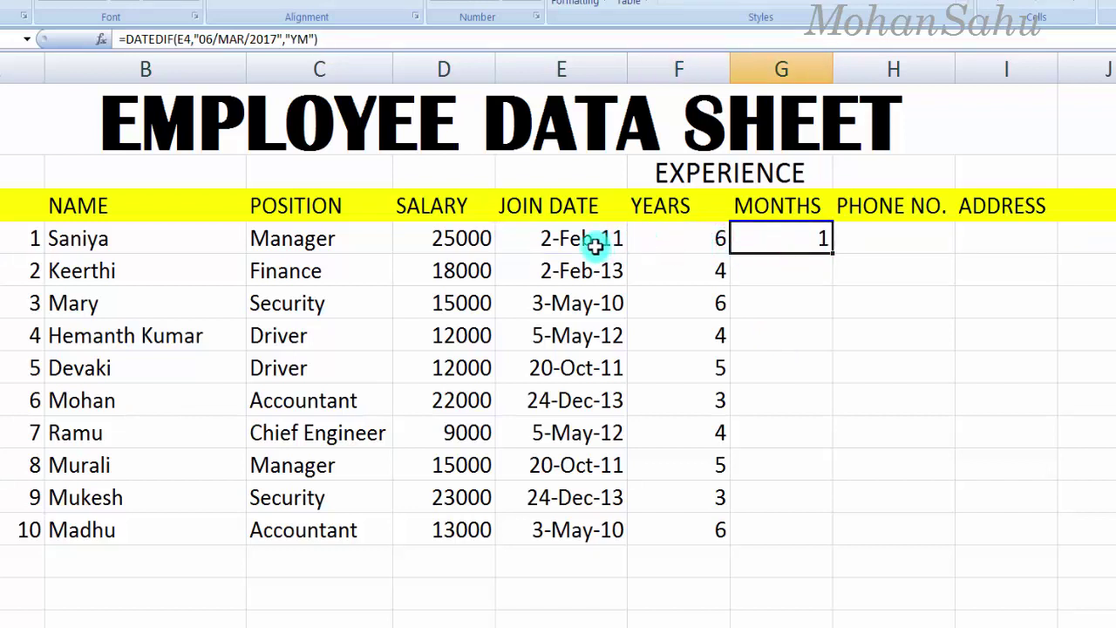
pyautogui.click(117, 248)
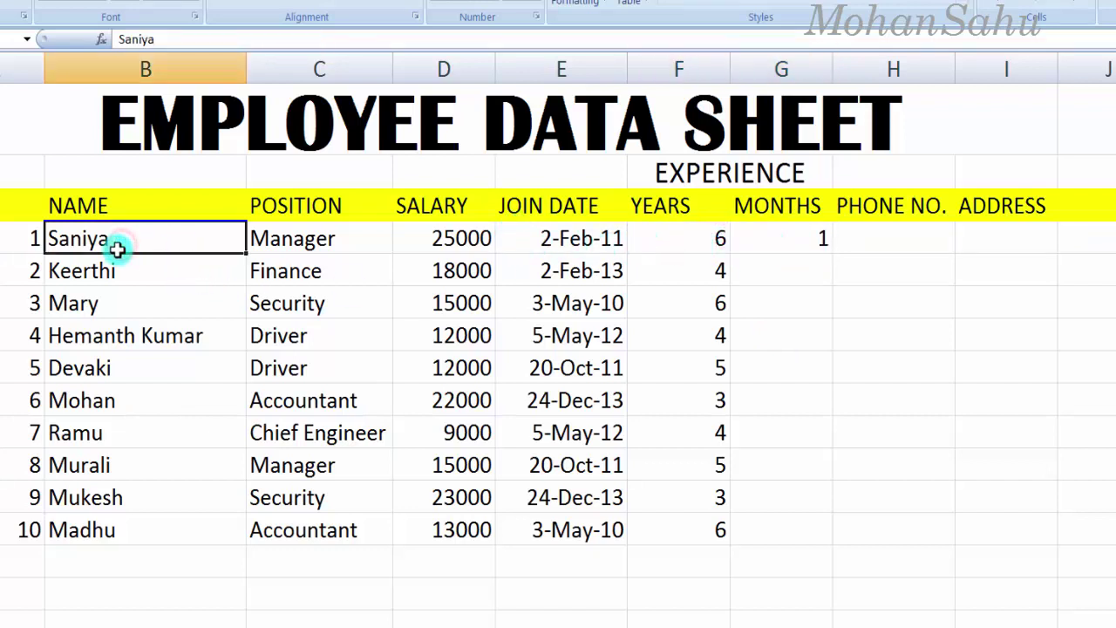
pyautogui.click(275, 240)
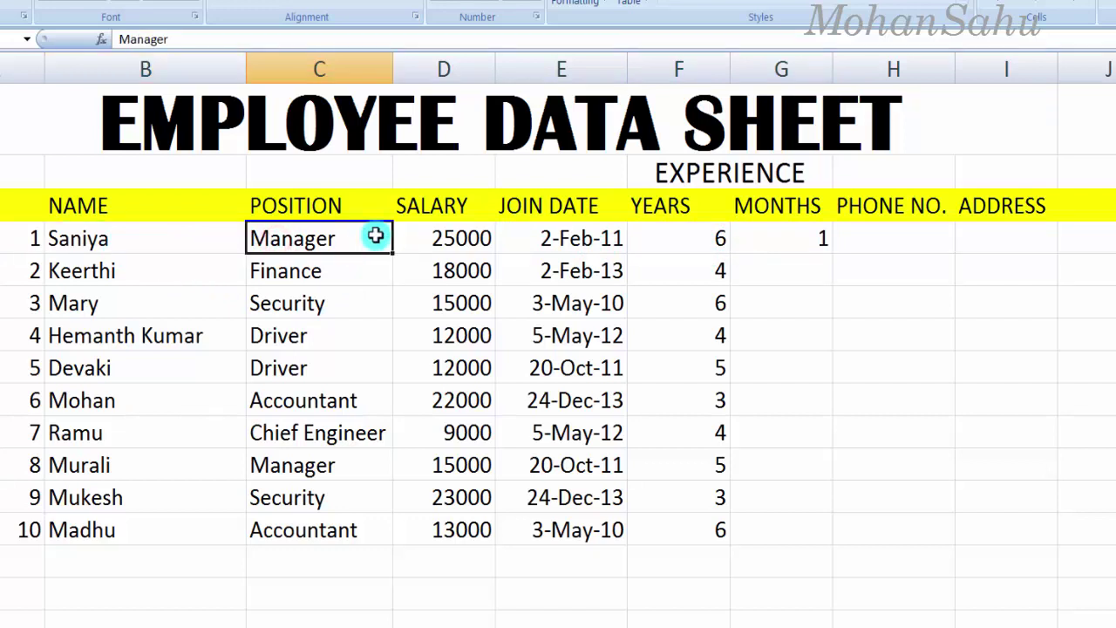
pyautogui.click(445, 239)
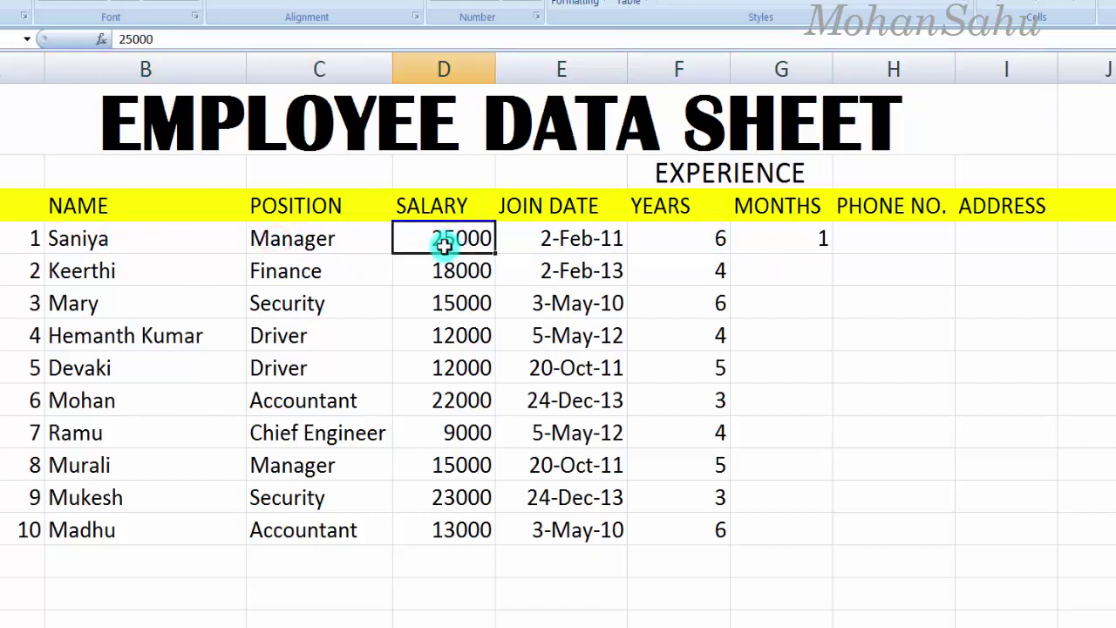
pyautogui.click(550, 242)
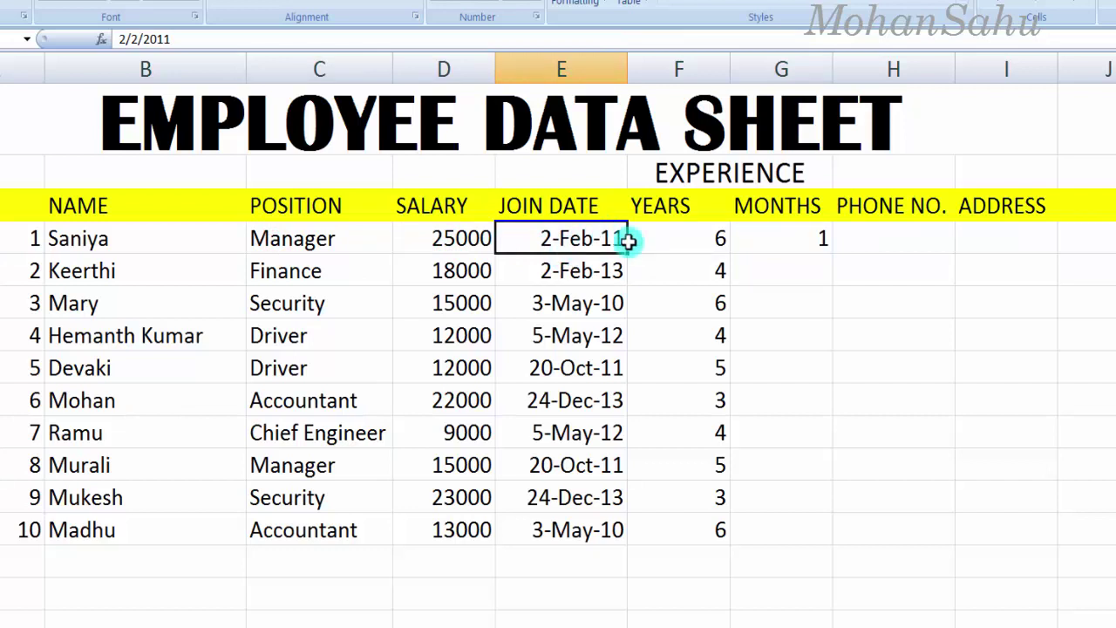
pyautogui.click(674, 236)
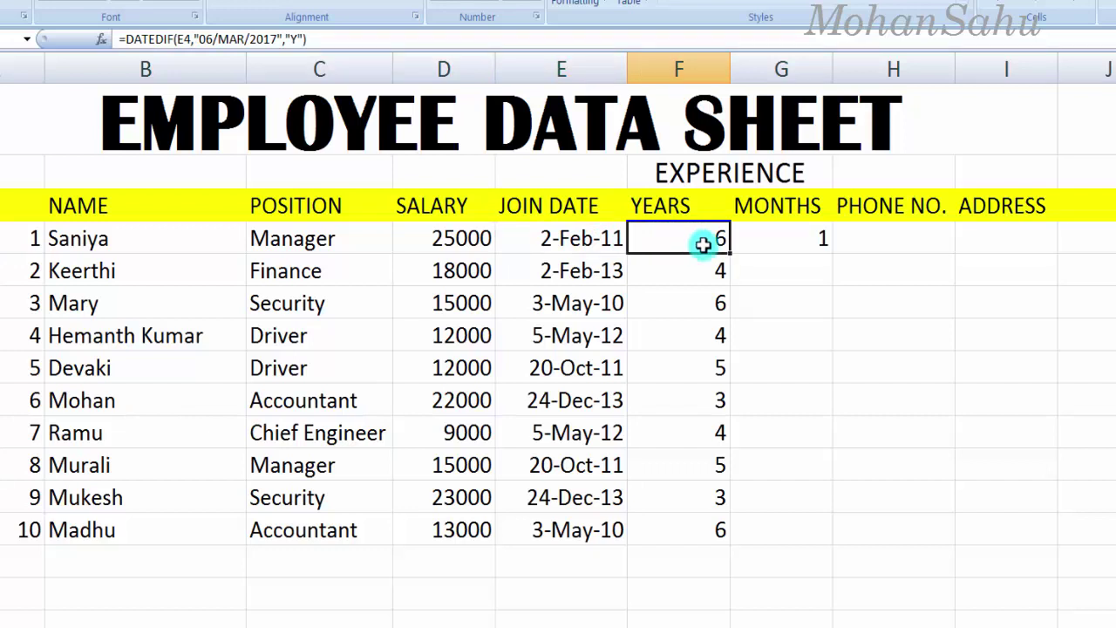
pyautogui.click(779, 240)
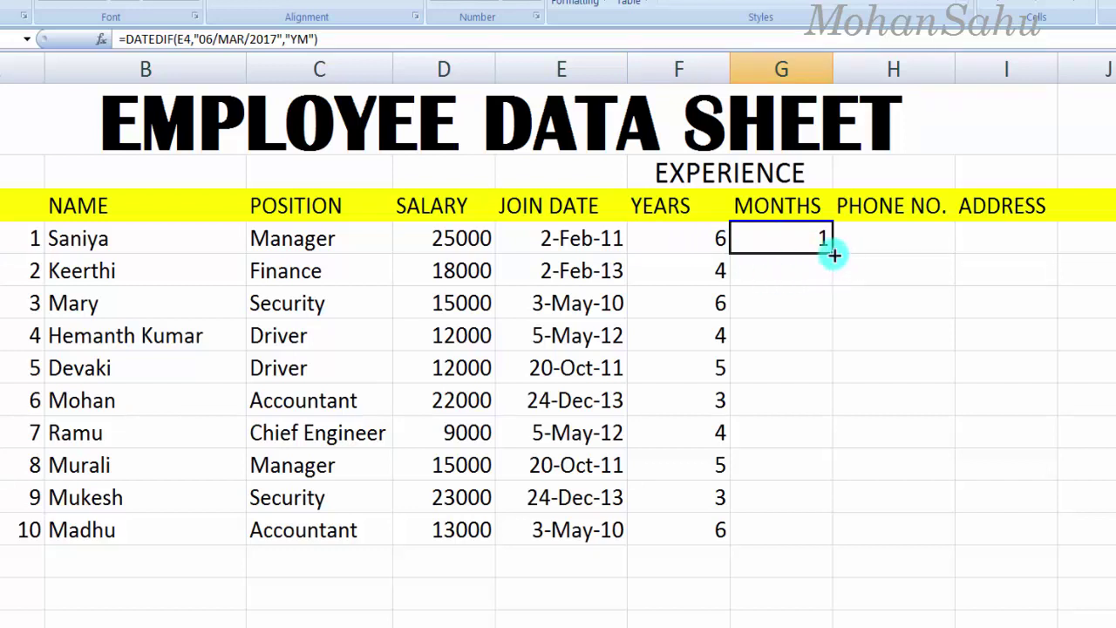
# Fill G4's months formula down to G13 and compare the third employee's years and months
pyautogui.moveTo(833, 252)
pyautogui.mouseDown()
pyautogui.moveTo(814, 499)
pyautogui.moveTo(798, 536)
pyautogui.mouseUp()
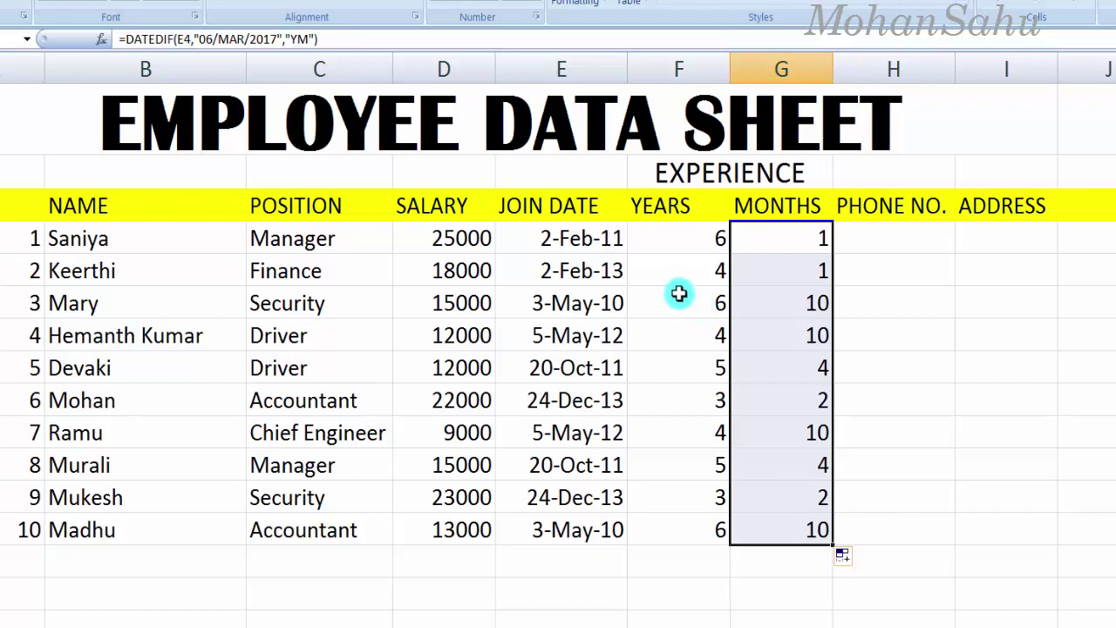
pyautogui.click(608, 304)
pyautogui.click(700, 307)
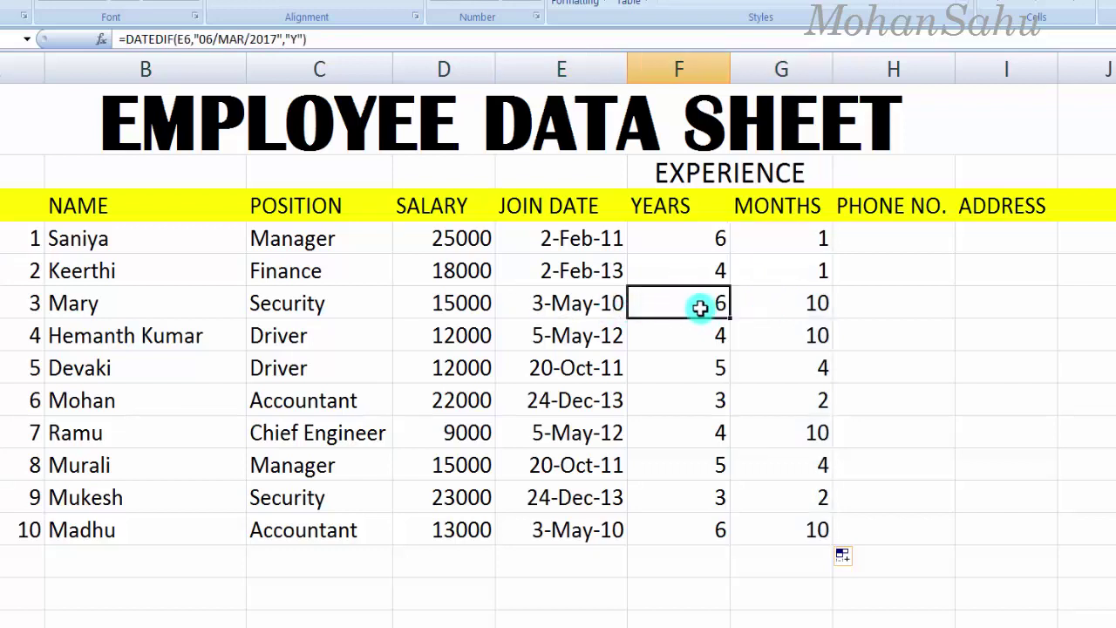
pyautogui.click(785, 302)
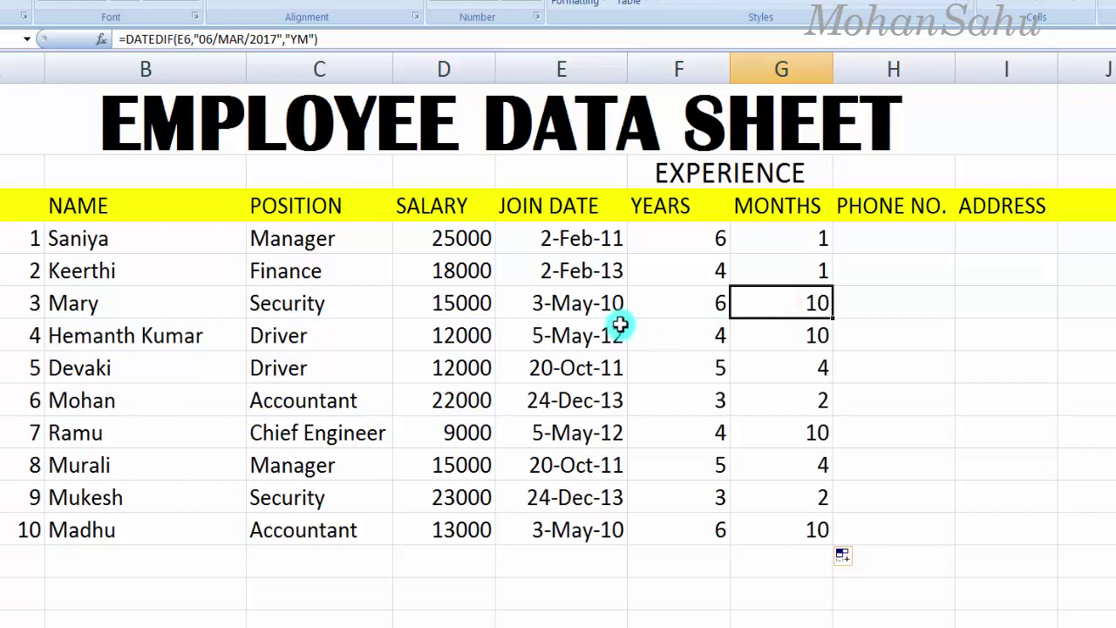
pyautogui.click(700, 306)
pyautogui.click(774, 304)
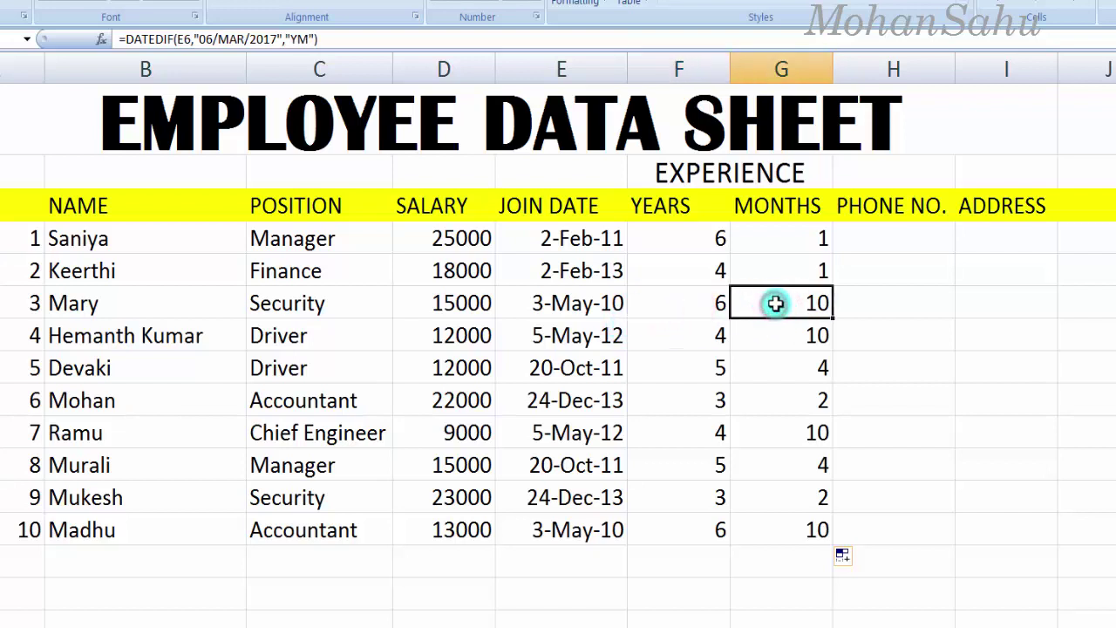
# Select the F4:G13 results, then the merged EXPERIENCE heading
pyautogui.moveTo(787, 238); pyautogui.dragTo(776, 530)
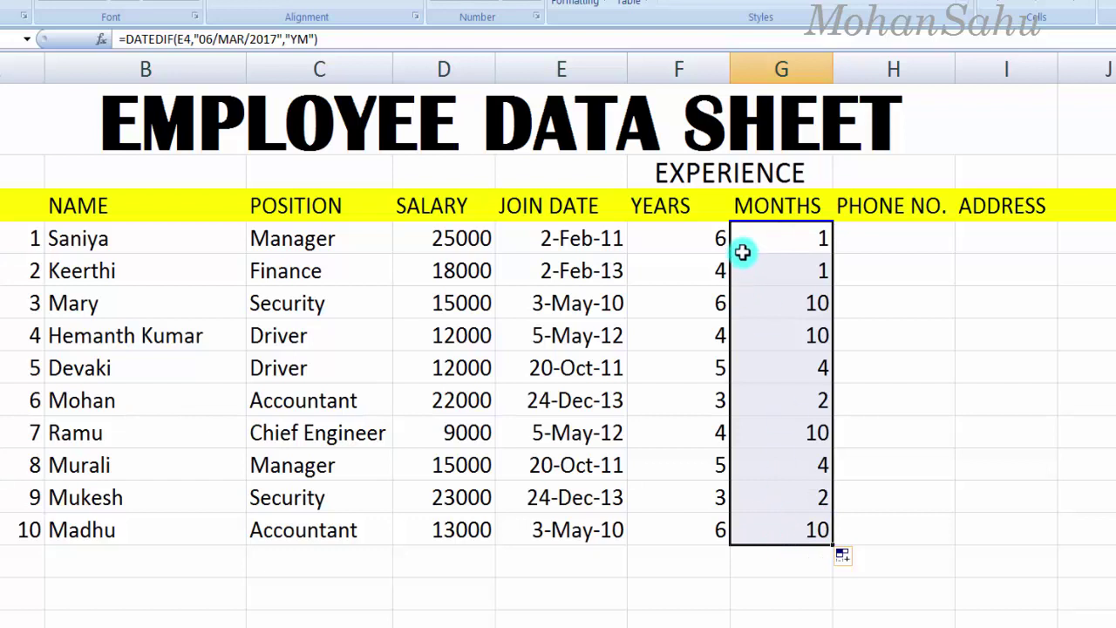
pyautogui.moveTo(693, 239)
pyautogui.mouseDown()
pyautogui.moveTo(698, 434)
pyautogui.moveTo(724, 530)
pyautogui.moveTo(786, 529)
pyautogui.mouseUp()
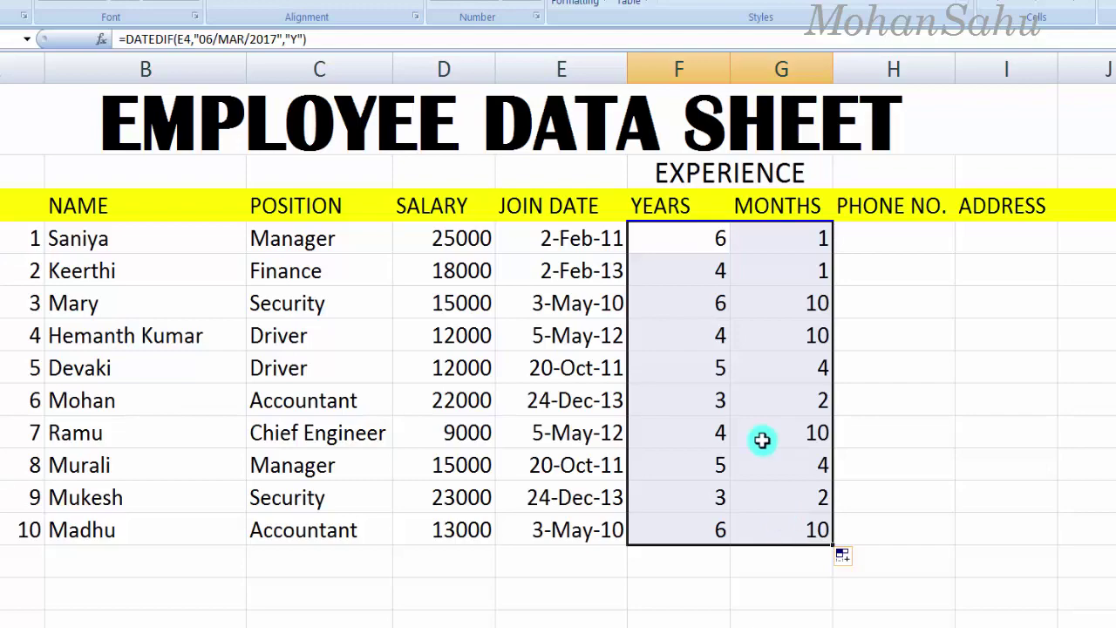
pyautogui.click(661, 173)
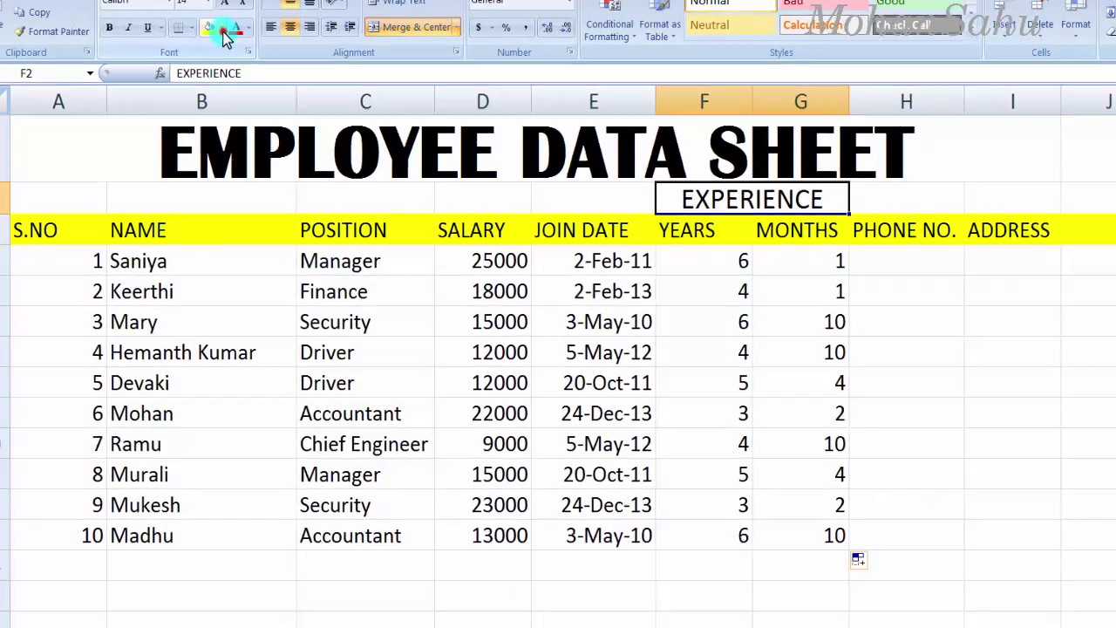
# Fill the merged EXPERIENCE cell F2:G2 with yellow and move to H4
pyautogui.click(224, 36)
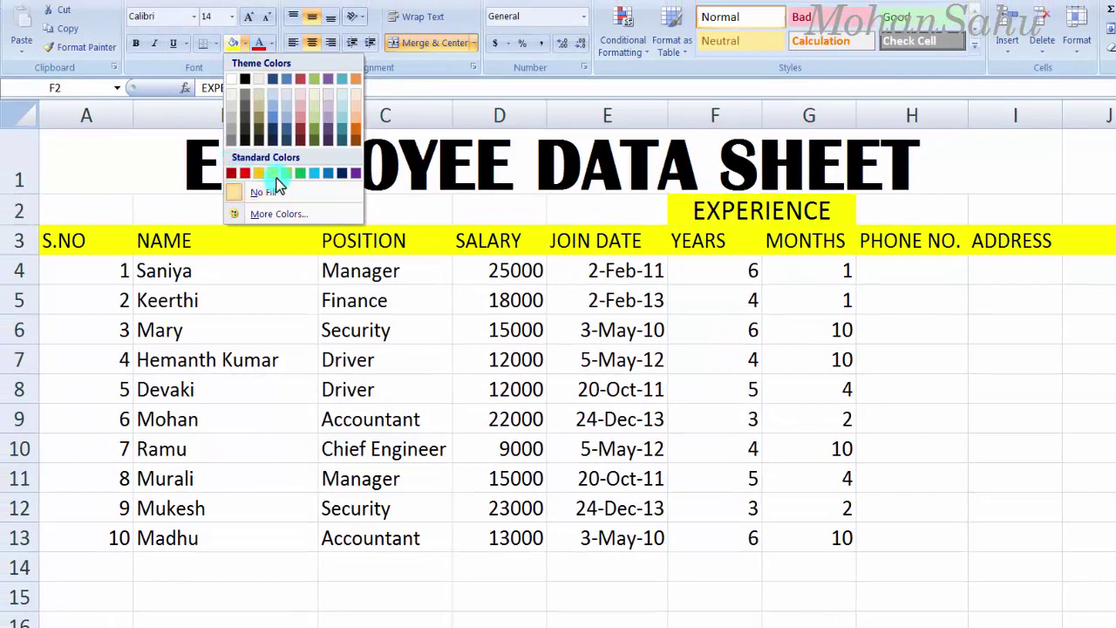
pyautogui.click(275, 179)
pyautogui.click(790, 306)
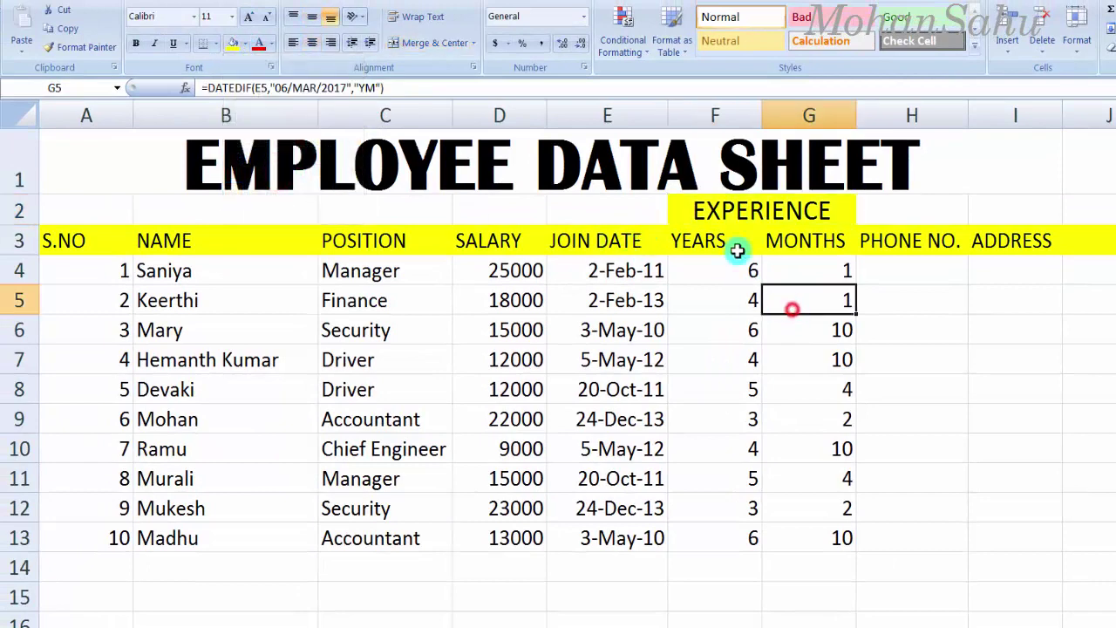
pyautogui.click(895, 276)
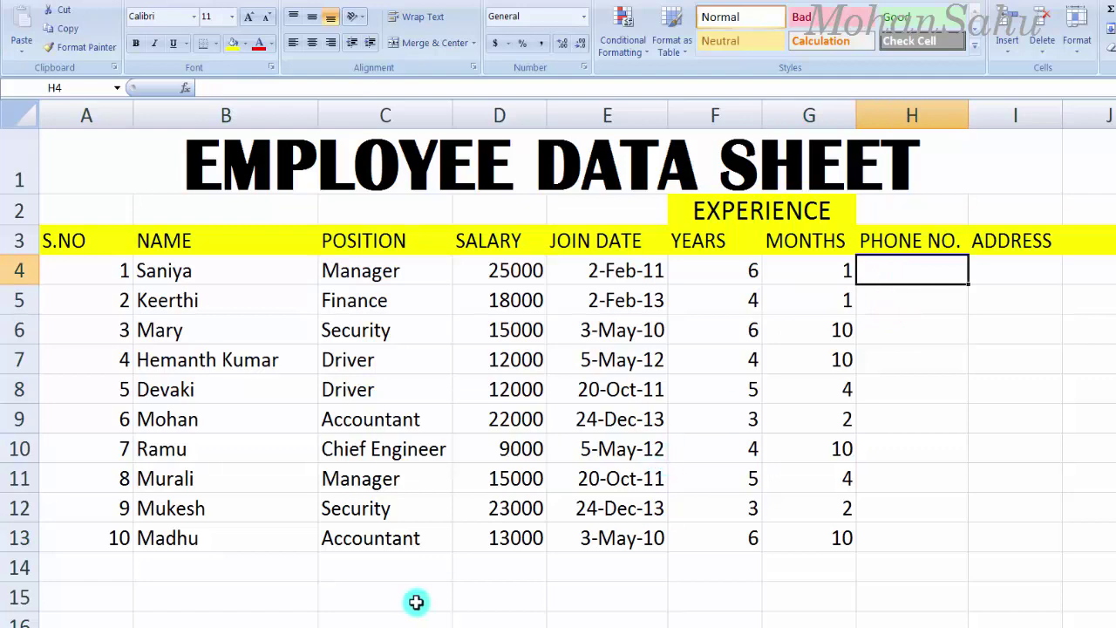
# Enter five phone numbers into H4:H8 under PHONE NO
pyautogui.write('98')
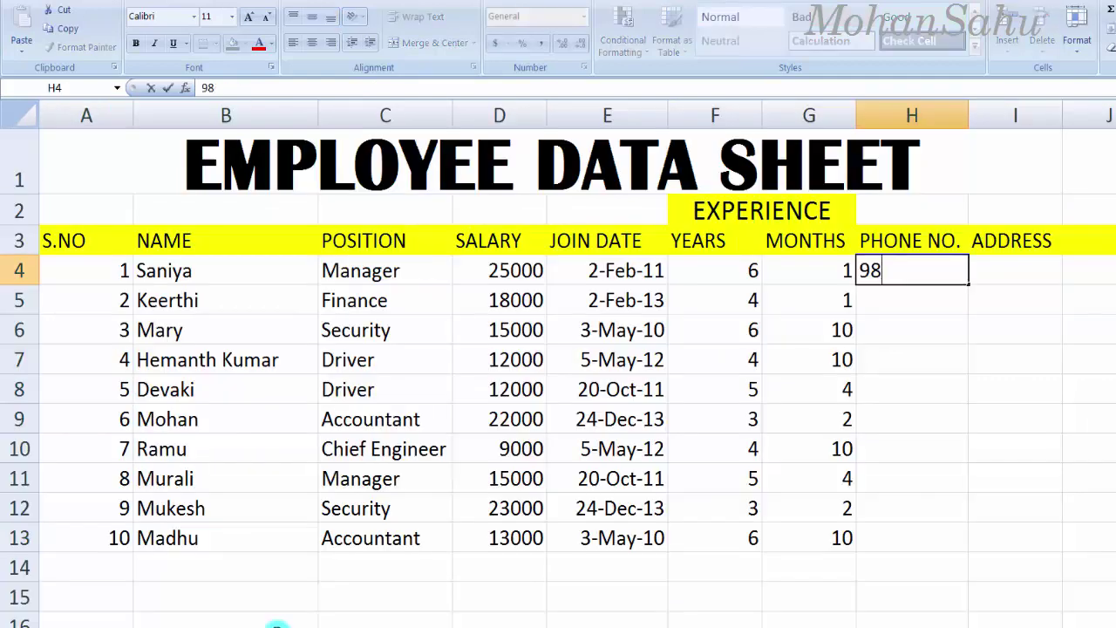
pyautogui.press('BackSpace')
pyautogui.press('BackSpace')
pyautogui.press('BackSpace')
pyautogui.press('Return')
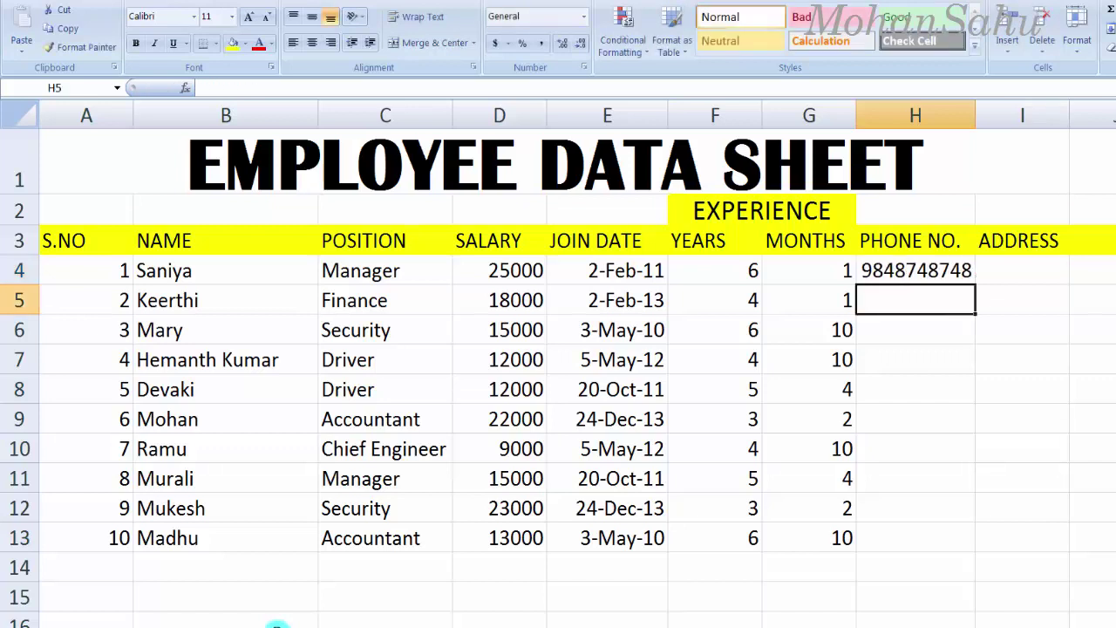
pyautogui.press('Return')
pyautogui.press('Return')
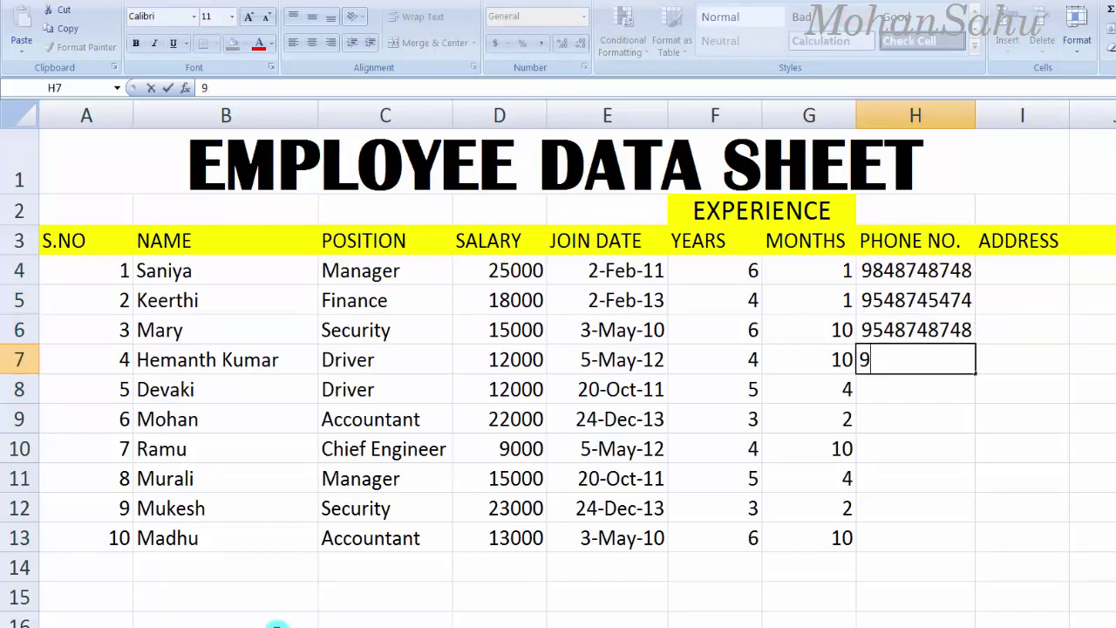
pyautogui.press('Return')
pyautogui.press('Return')
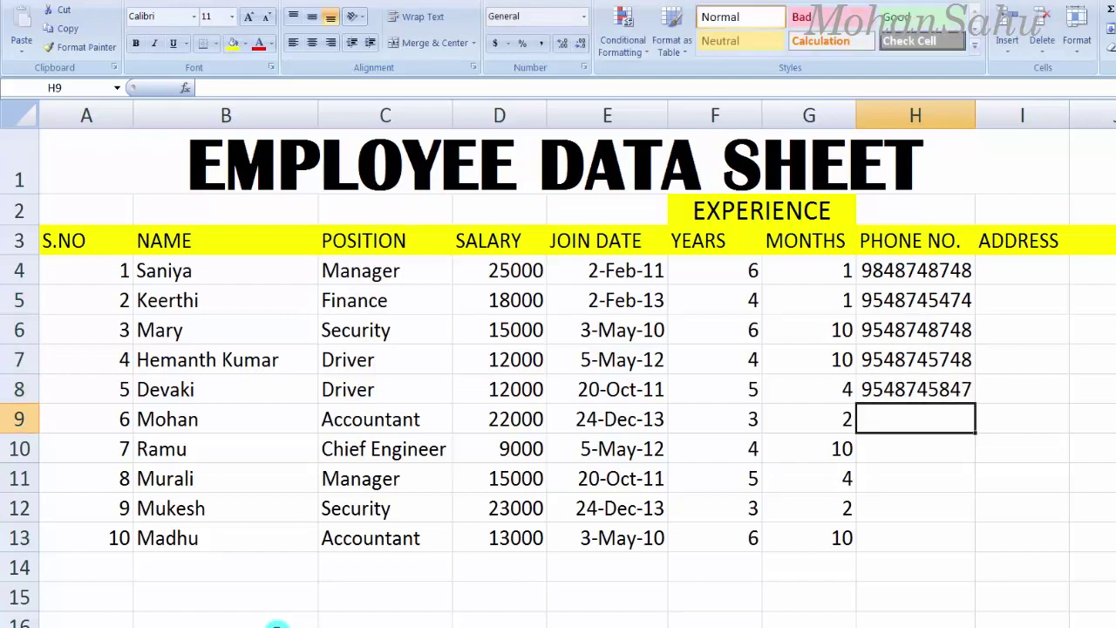
# Copy H4:H8 into H9:H13 so all ten employees have phone numbers
pyautogui.moveTo(904, 273); pyautogui.dragTo(897, 397)
pyautogui.hotkey('ctrl', 'c')
pyautogui.click(899, 426)
pyautogui.hotkey('ctrl', 'v')
pyautogui.click(909, 482)
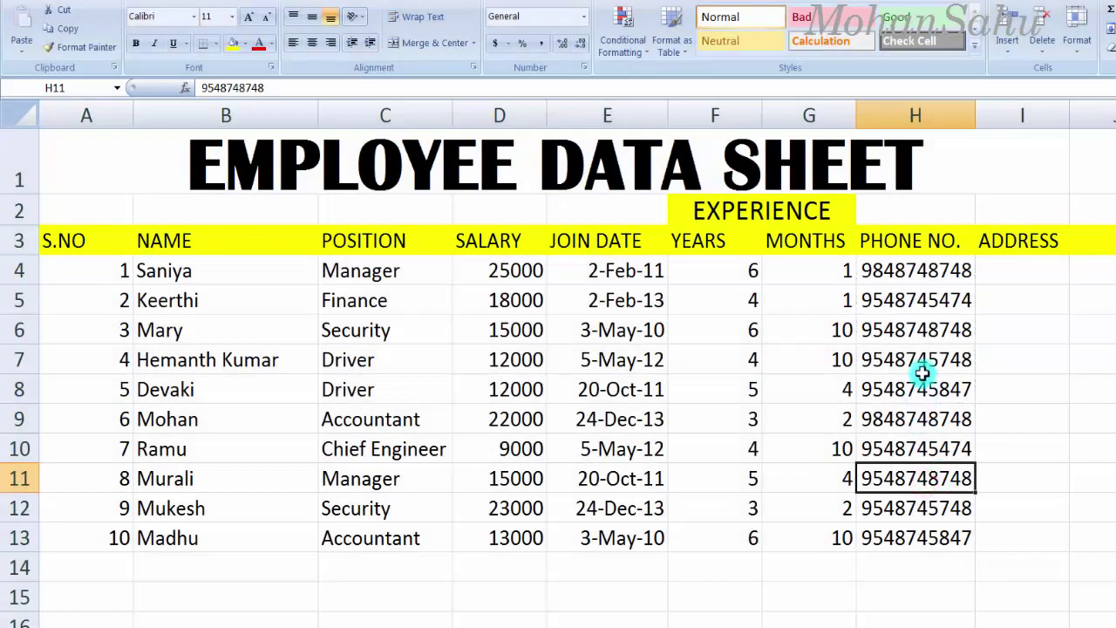
pyautogui.click(1017, 275)
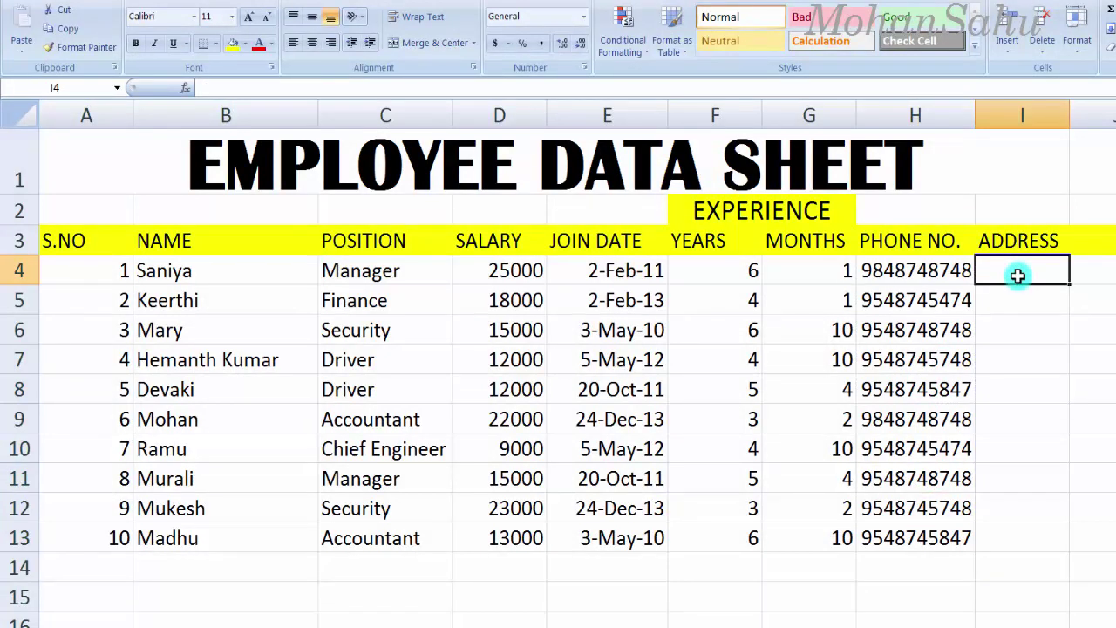
# Enter **** in I4, fill it down through I13 and centre it
pyautogui.write('---')
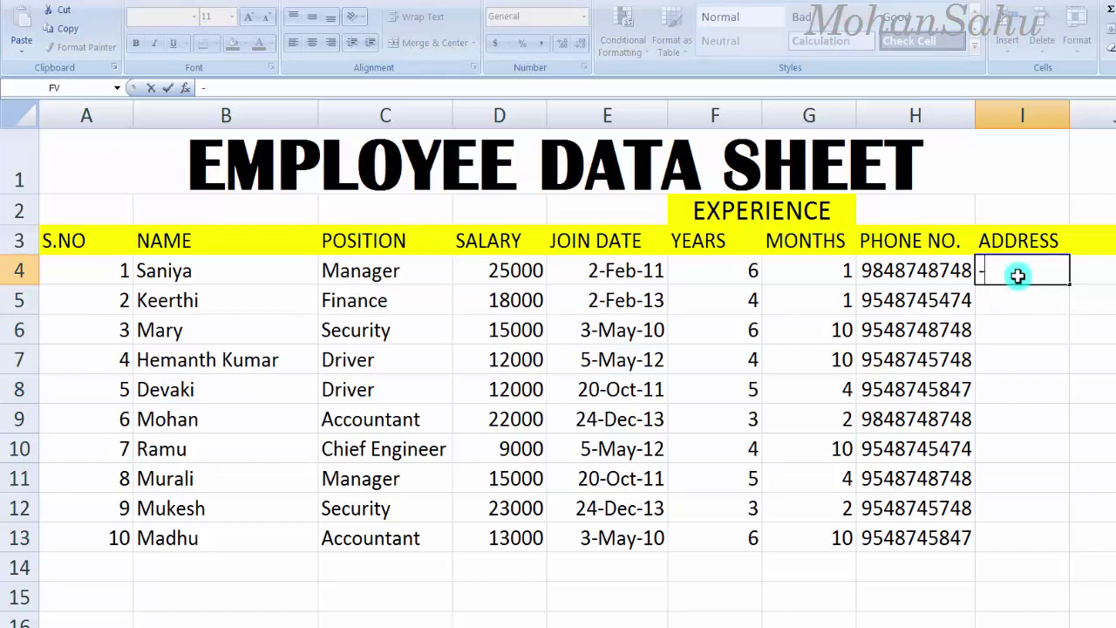
pyautogui.press('BackSpace')
pyautogui.write('****')
pyautogui.press('Return')
pyautogui.moveTo(1014, 270); pyautogui.dragTo(997, 536)
pyautogui.hotkey('ctrl', 'd')
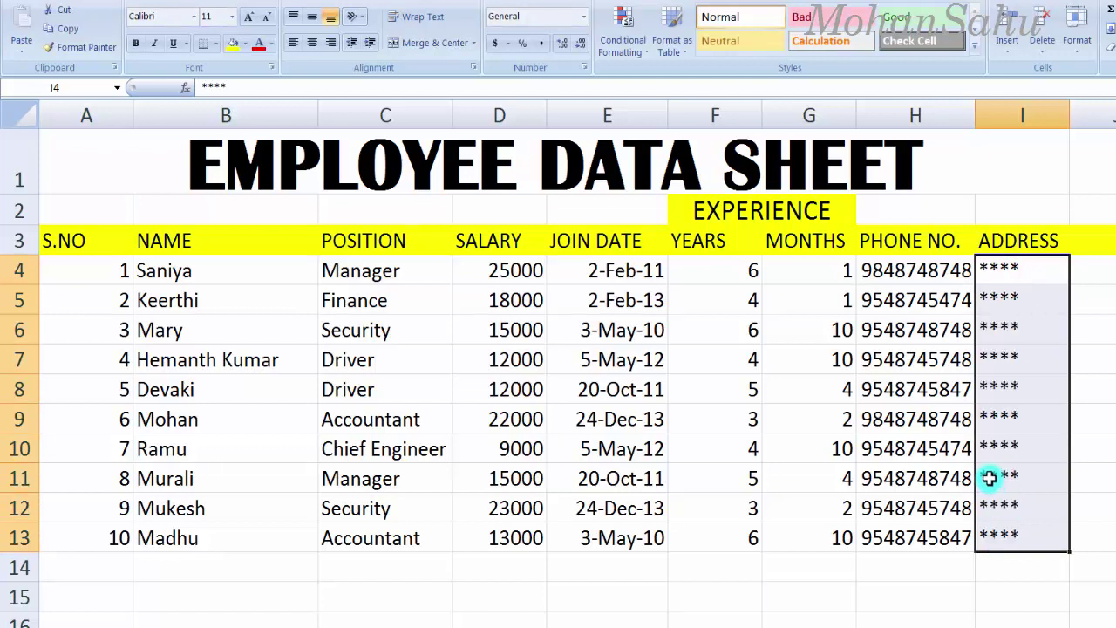
pyautogui.click(311, 43)
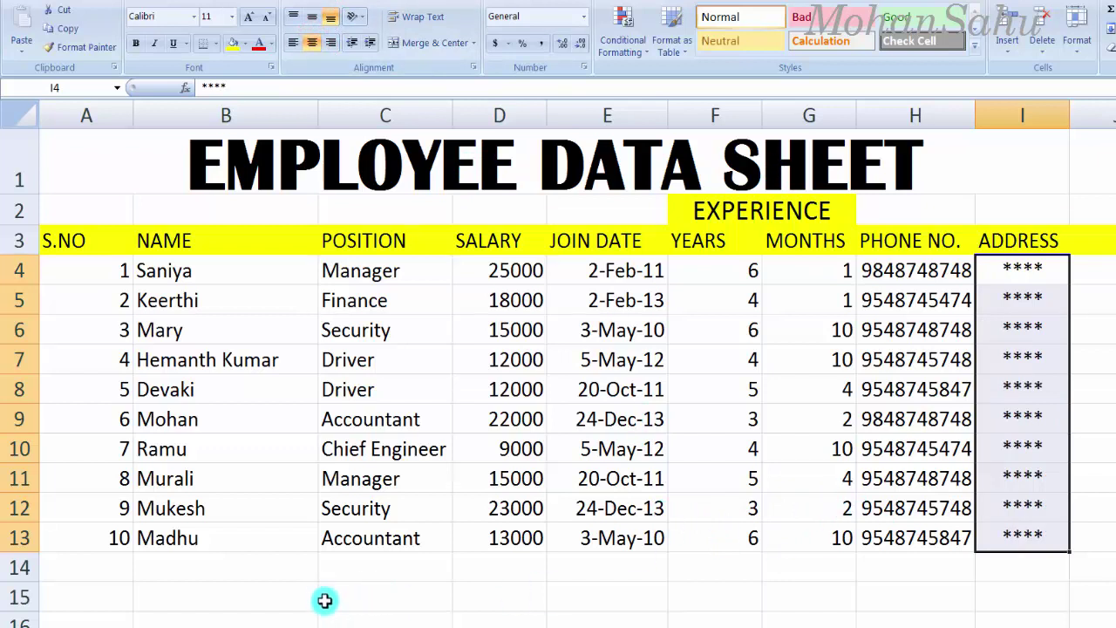
# Highlight the name, position, salary, join date, years and months columns in turn
pyautogui.click(274, 598)
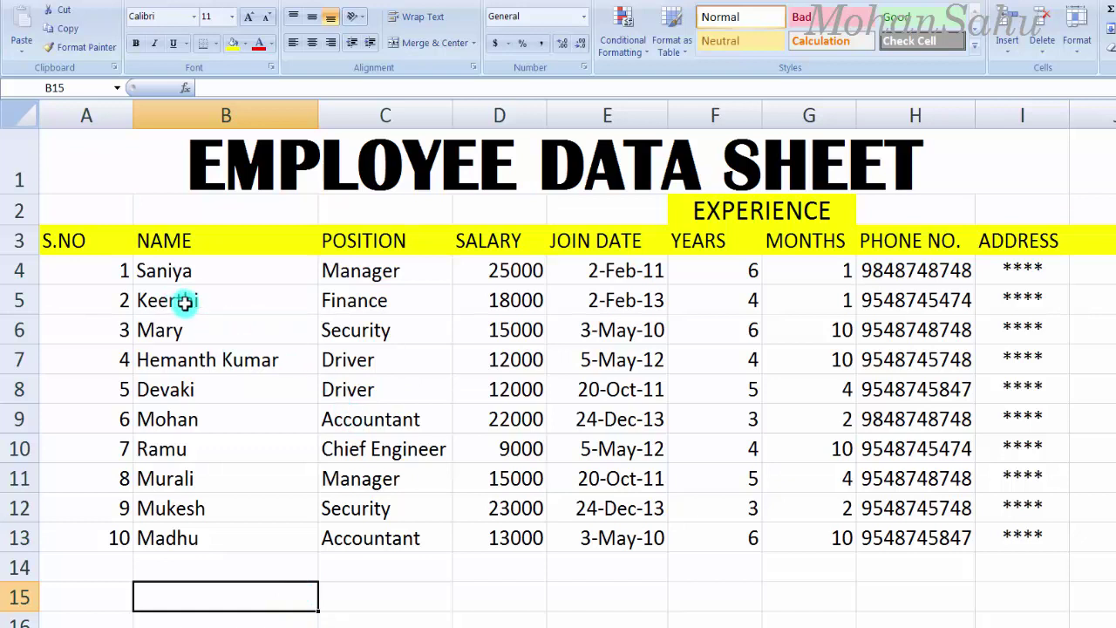
pyautogui.moveTo(167, 275); pyautogui.dragTo(209, 533)
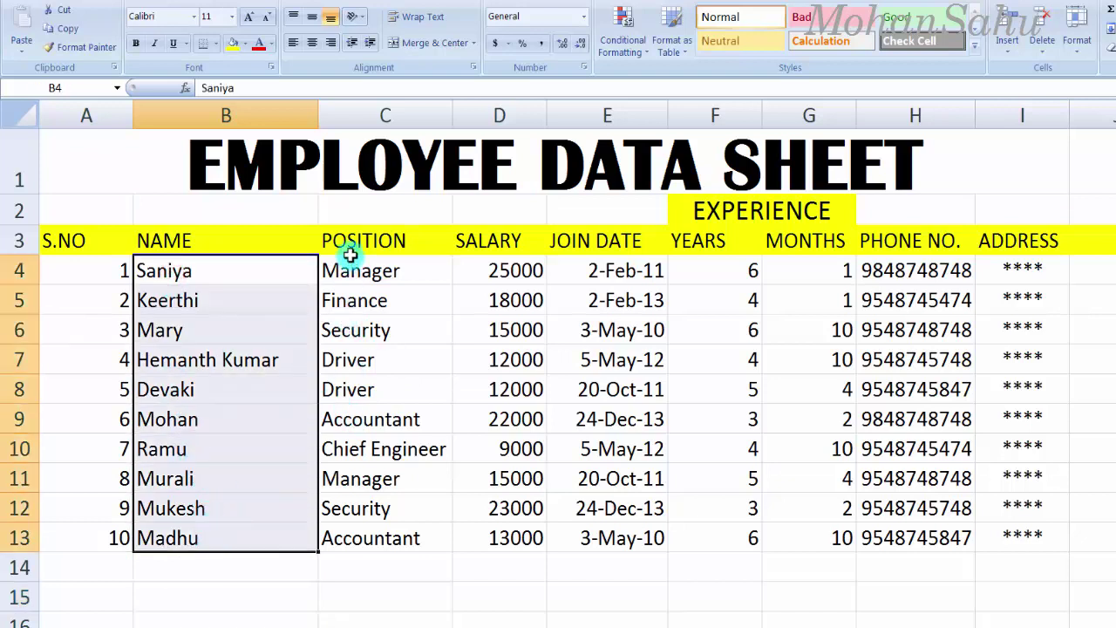
pyautogui.moveTo(350, 257); pyautogui.dragTo(331, 495)
pyautogui.moveTo(495, 273); pyautogui.dragTo(461, 533)
pyautogui.moveTo(578, 271); pyautogui.dragTo(571, 534)
pyautogui.moveTo(711, 270); pyautogui.dragTo(835, 531)
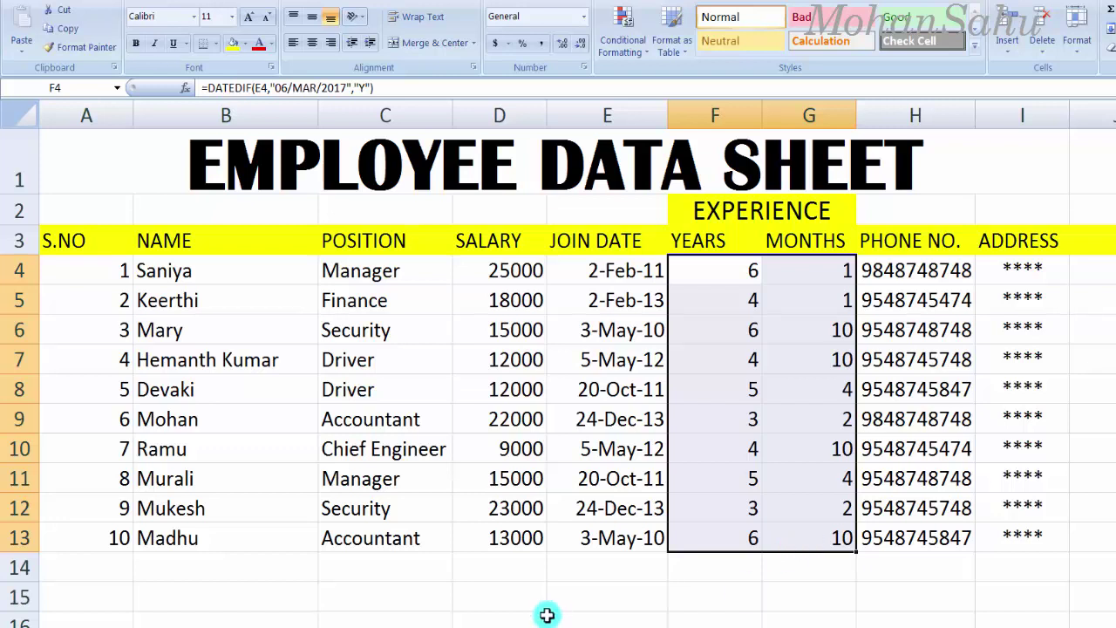
pyautogui.click(323, 610)
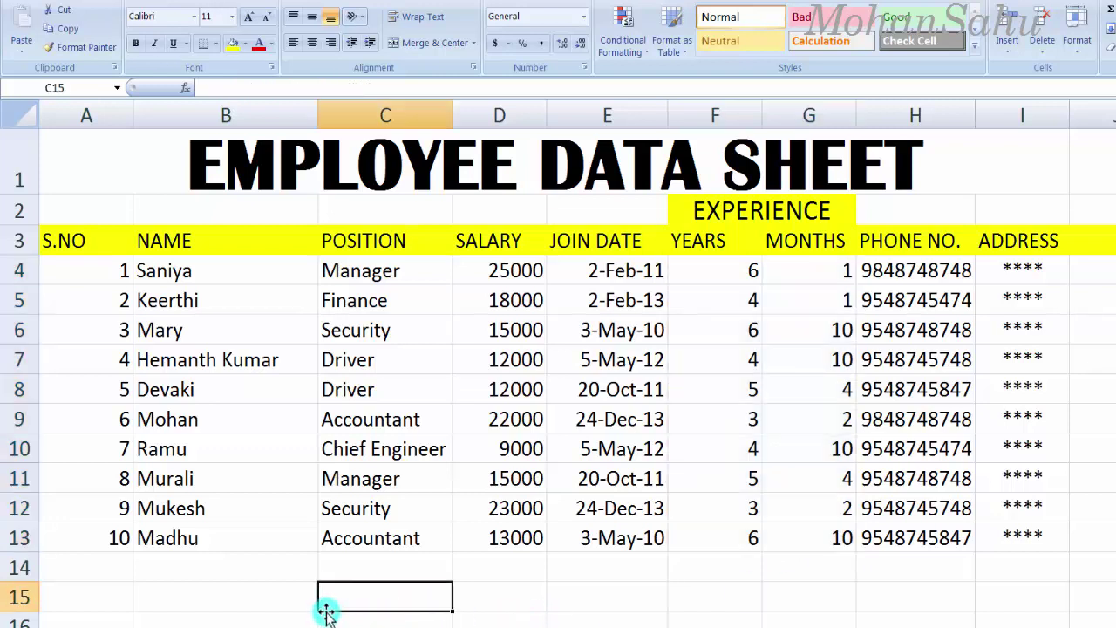
# Enter Total Salary in B15 and Total Employee in B16, correcting typos in the B16 label
pyautogui.click(258, 593)
pyautogui.scroll(-3, 319, 618)
pyautogui.write('Total Sala')
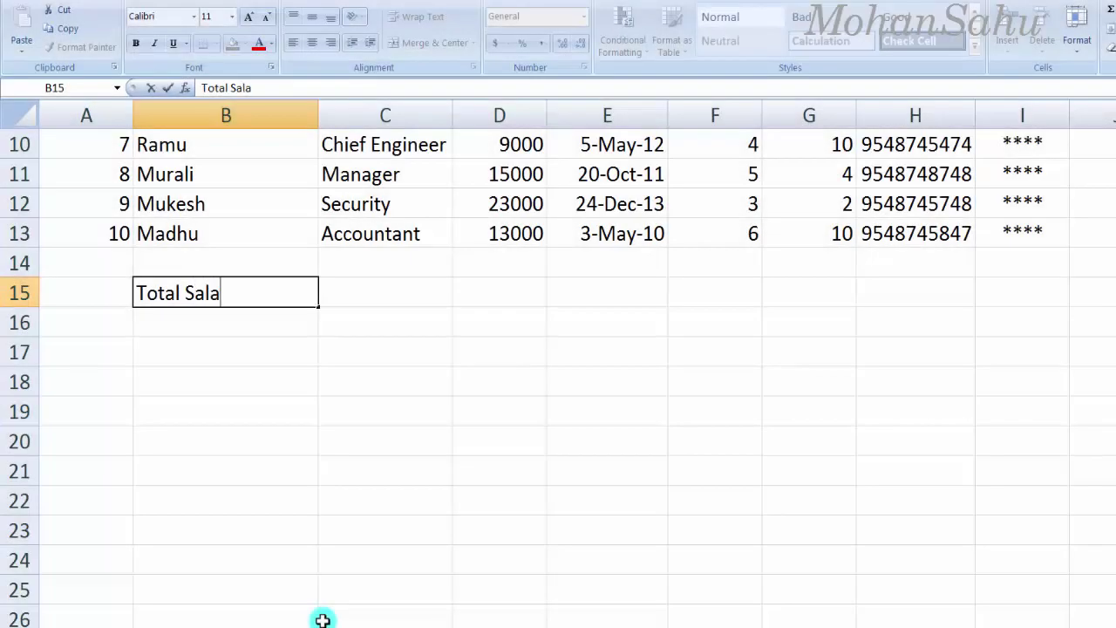
pyautogui.write('ry')
pyautogui.press('Return')
pyautogui.write('Total Empl')
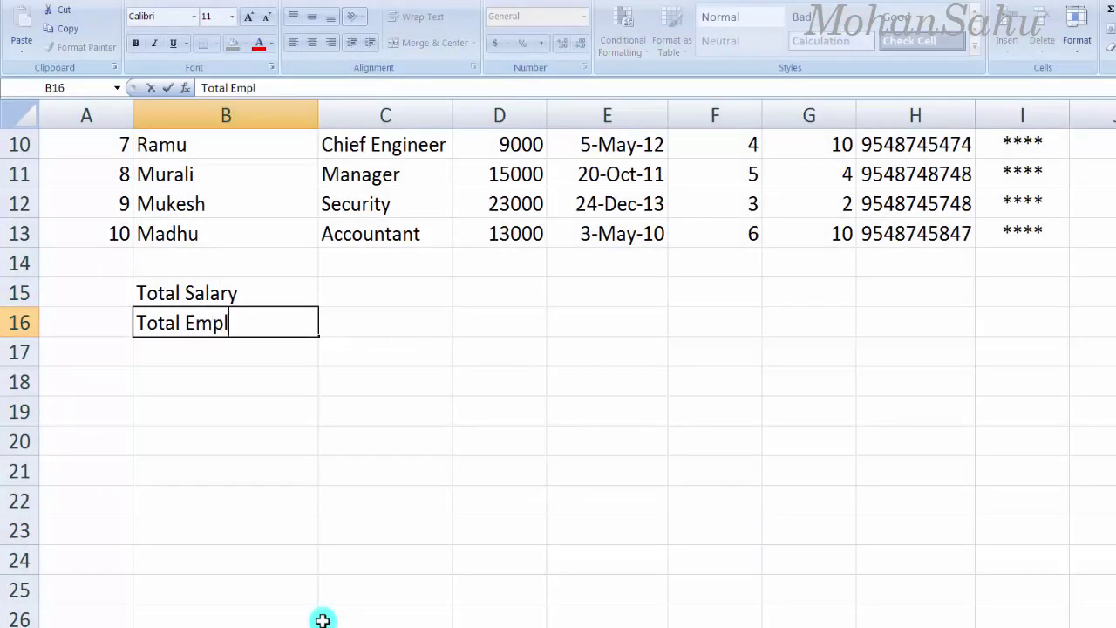
pyautogui.press('Return')
pyautogui.press('Up')
pyautogui.press('F2')
pyautogui.press('BackSpace')
pyautogui.press('BackSpace')
pyautogui.write('s')
pyautogui.press('Return')
pyautogui.write('T')
pyautogui.press('Escape')
pyautogui.press('Up')
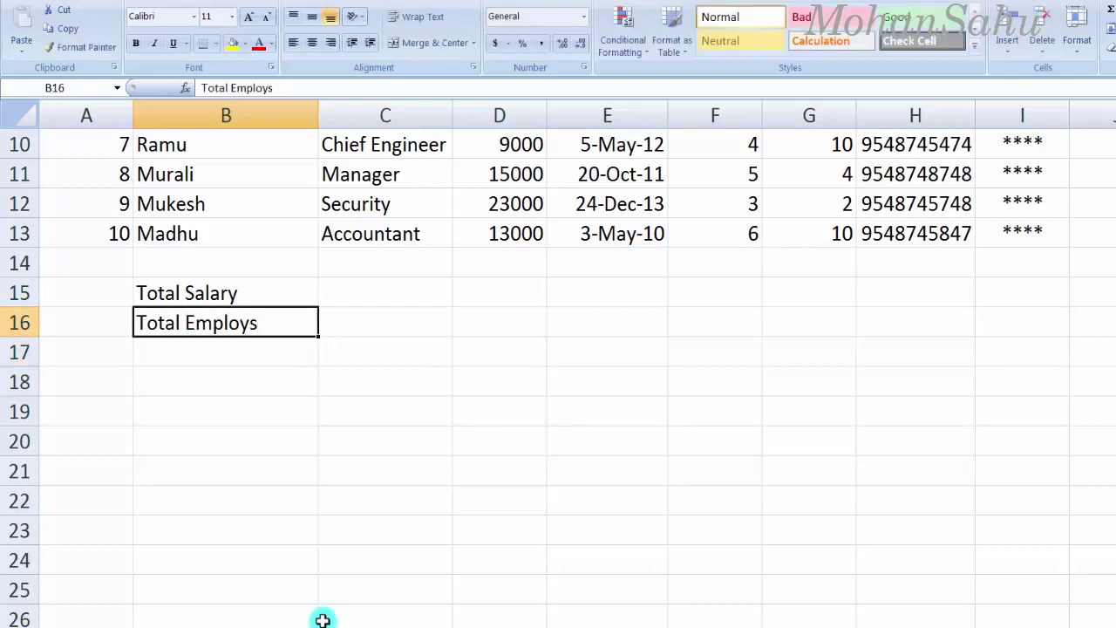
pyautogui.press('F2')
pyautogui.press('BackSpace')
pyautogui.write('ee')
pyautogui.press('Return')
# Add the labels Total Manager, Total Finance, Total Security and Total Driver below
pyautogui.write('Tto')
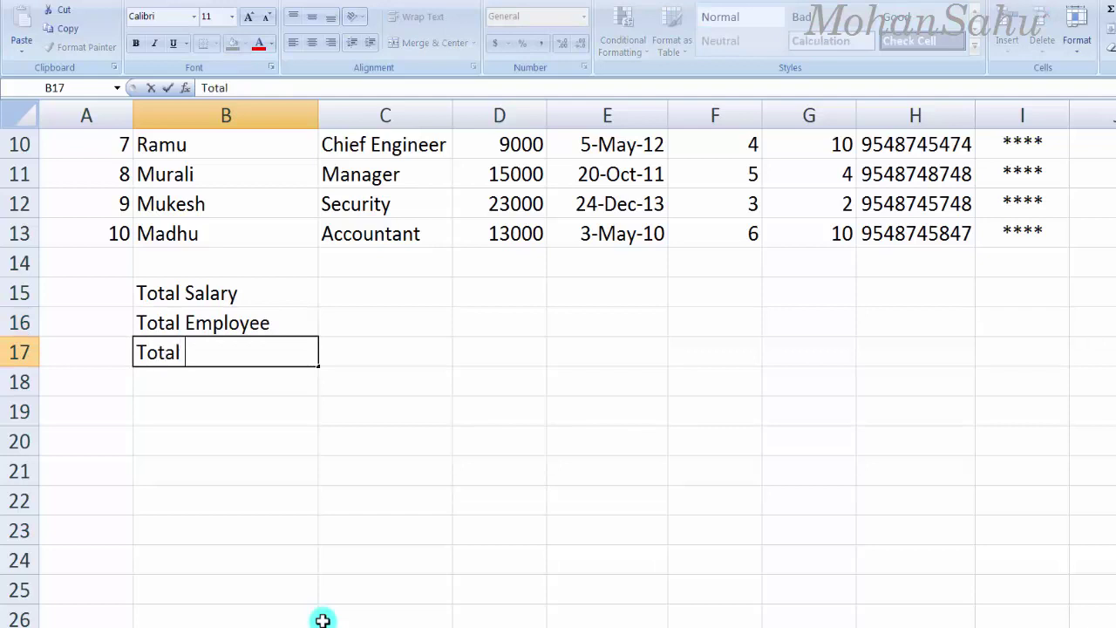
pyautogui.write('ger')
pyautogui.press('Return')
pyautogui.write('T')
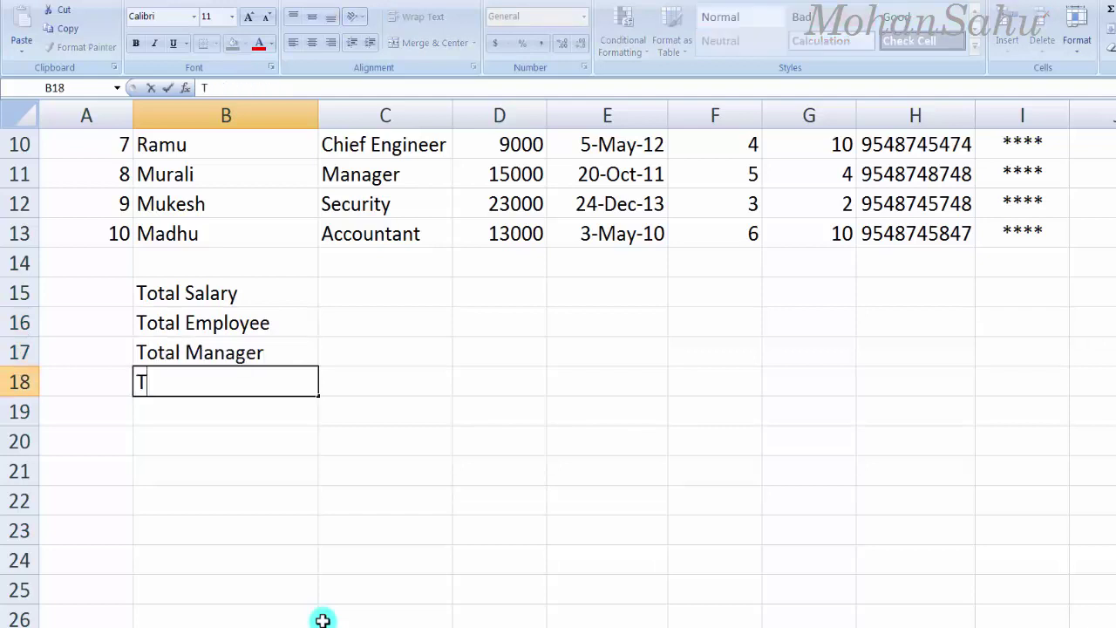
pyautogui.write('ance')
pyautogui.press('Return')
pyautogui.write('Total Se')
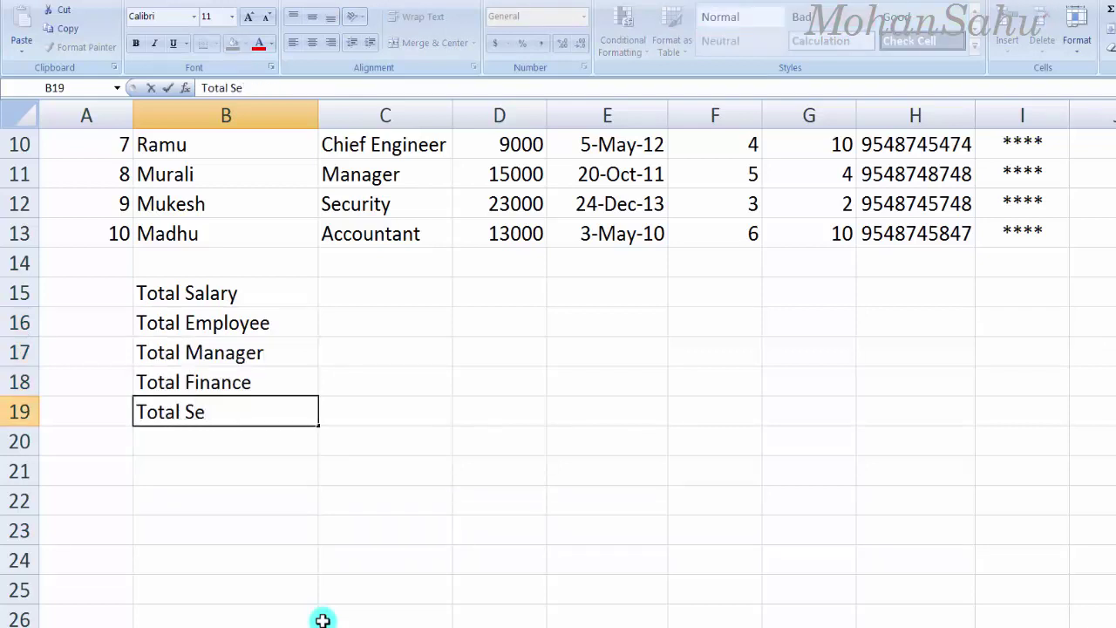
pyautogui.write('y')
pyautogui.press('Return')
pyautogui.write('Total Driver')
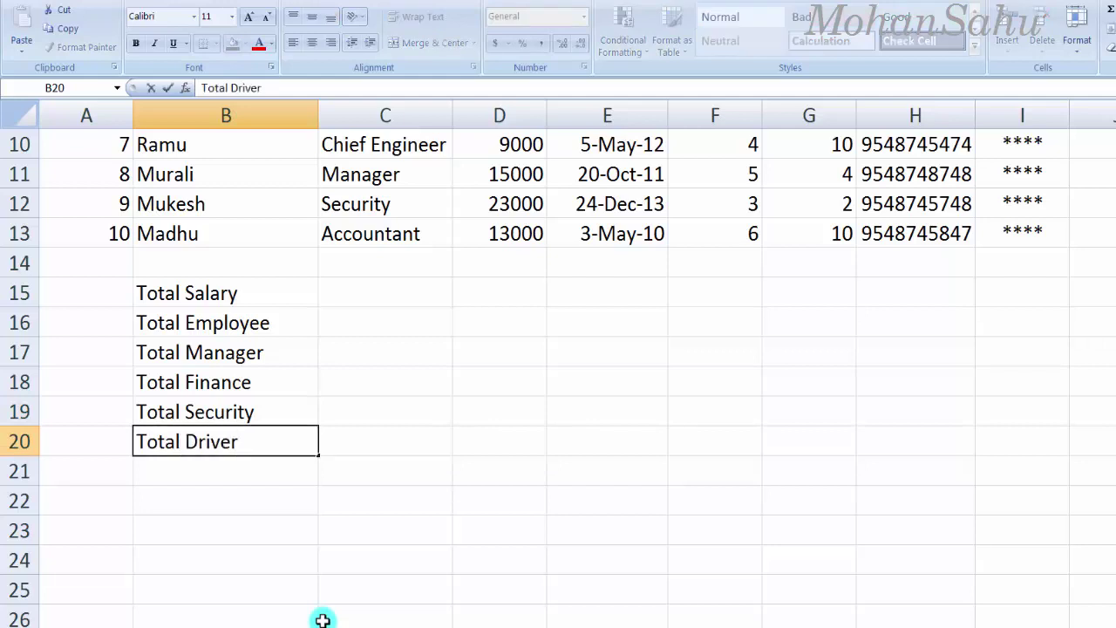
pyautogui.press('Return')
# Continue with Total Doctor, Total Cashier and Total Engineer
pyautogui.write('Total Doctor')
pyautogui.press('Return')
pyautogui.write('Total Cash')
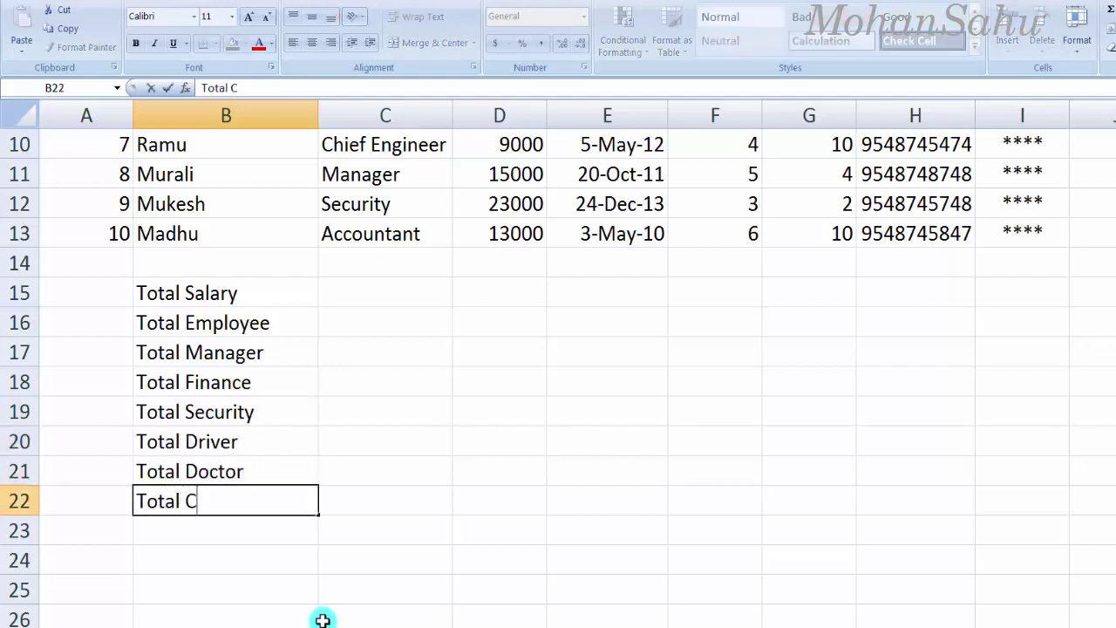
pyautogui.write('ier')
pyautogui.press('Return')
pyautogui.write('Total Engine')
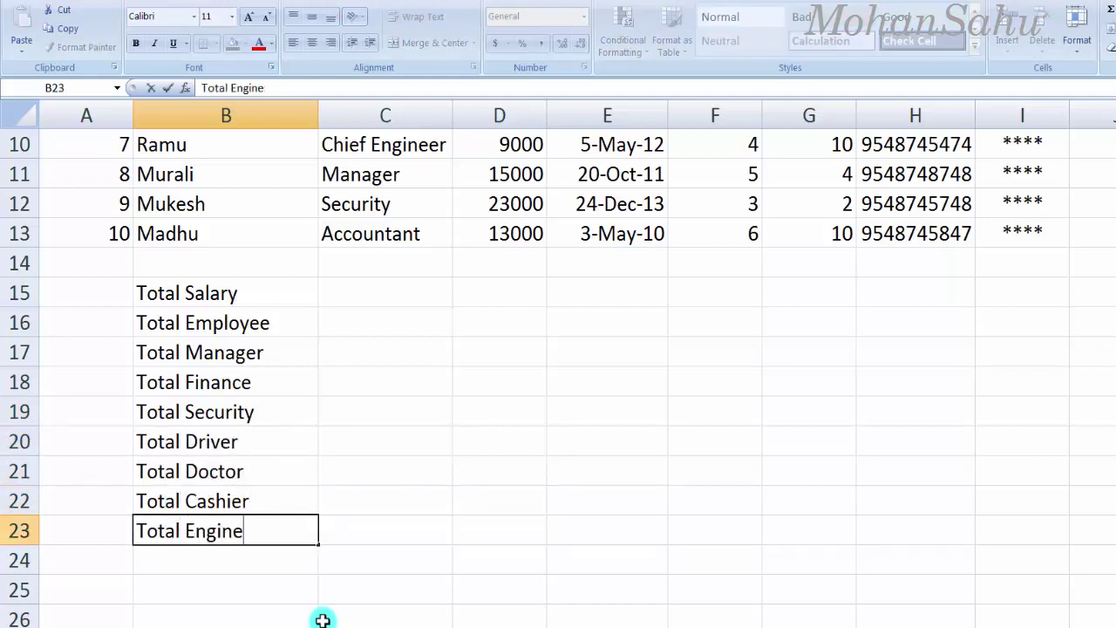
pyautogui.write('er')
pyautogui.press('Return')
# Finish with Highest Salary and Minimum Salary, then select labels B15:B25
pyautogui.press('BackSpace')
pyautogui.write('High')
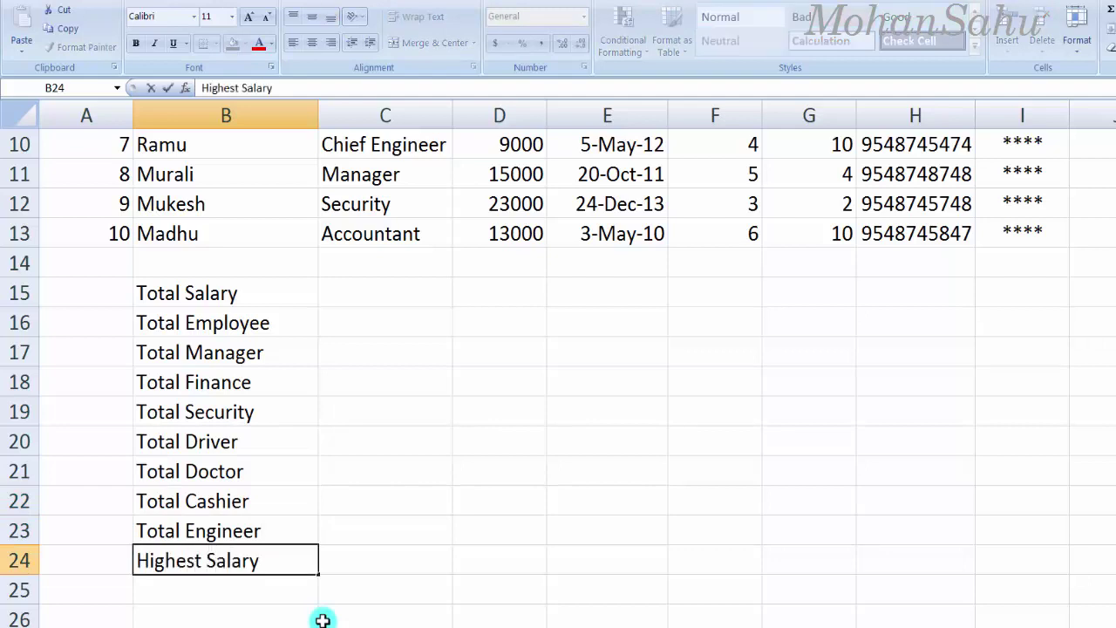
pyautogui.press('Return')
pyautogui.write('Mi')
pyautogui.press('BackSpace')
pyautogui.press('BackSpace')
pyautogui.press('BackSpace')
pyautogui.write('alary')
pyautogui.press('Return')
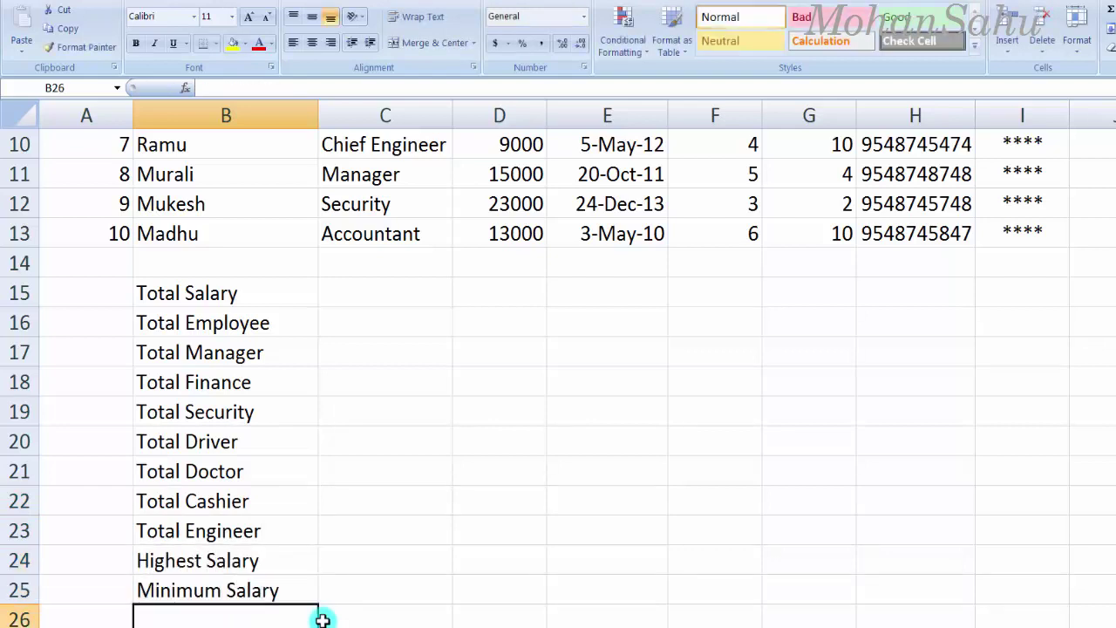
pyautogui.moveTo(175, 291); pyautogui.dragTo(223, 587)
# Review the summary labels and select C15, beside Total Salary, for the first total
pyautogui.click(113, 294)
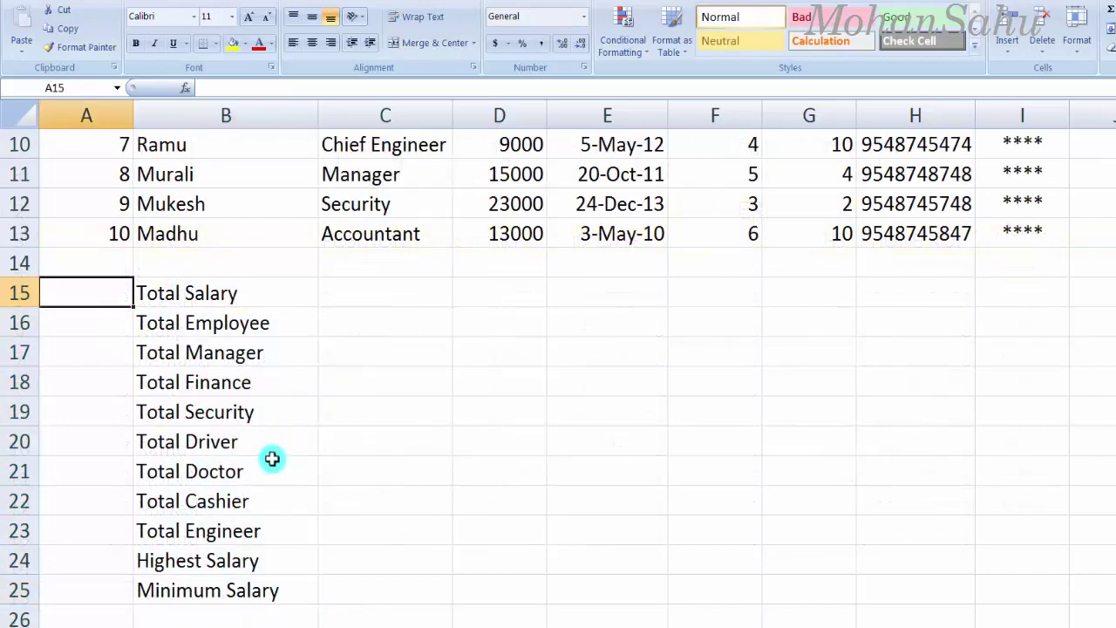
pyautogui.scroll(2, 270, 461)
pyautogui.scroll(1, 272, 464)
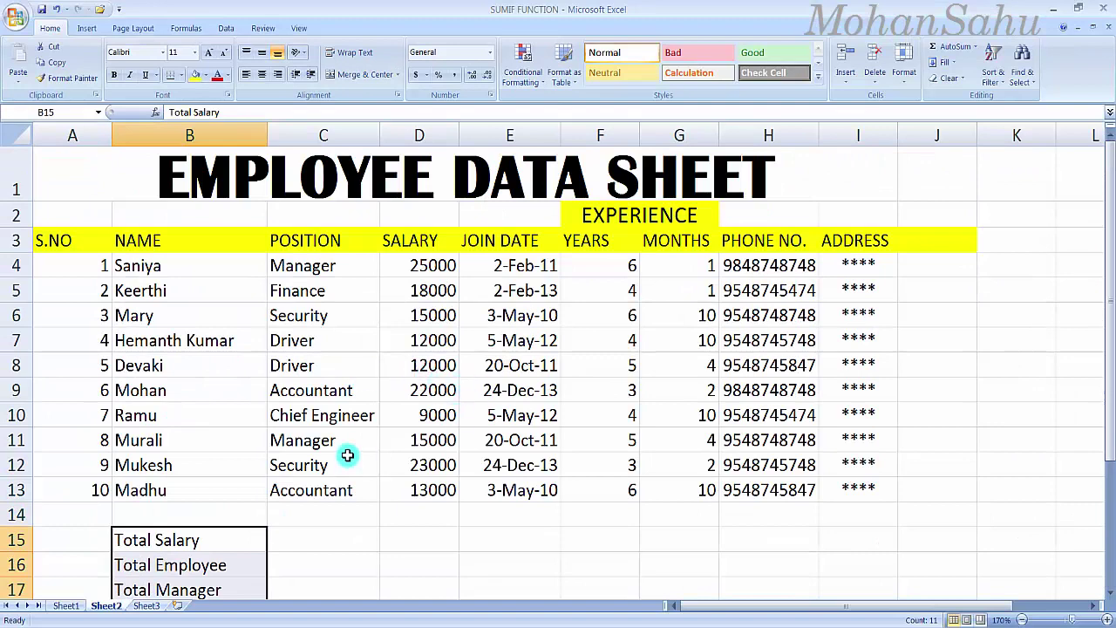
pyautogui.scroll(-1, 347, 454)
pyautogui.scroll(-1, 207, 446)
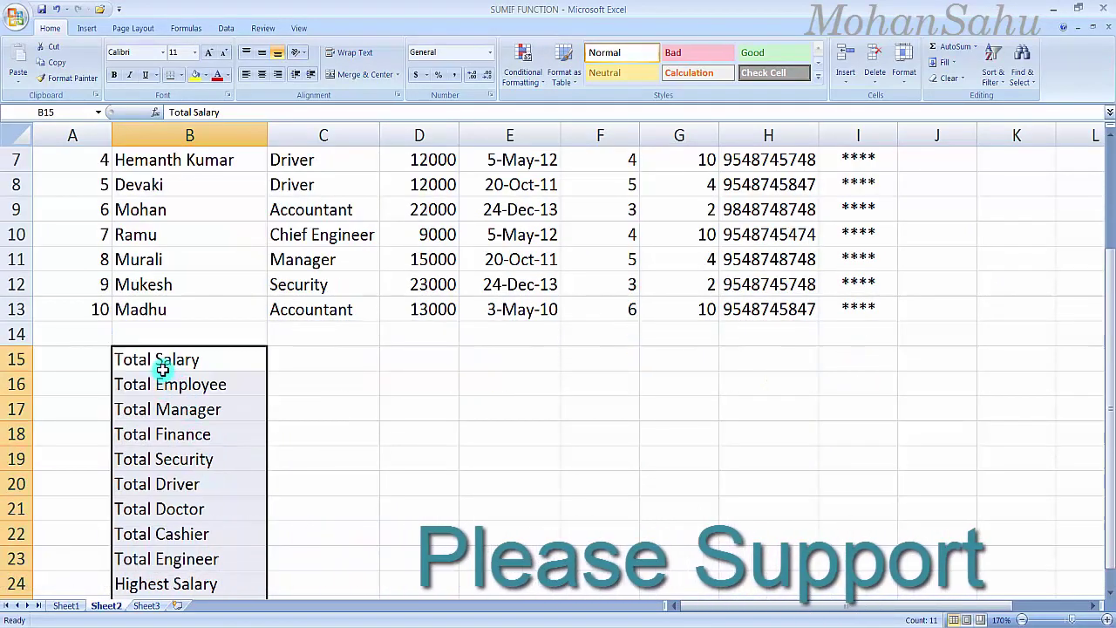
pyautogui.scroll(-1, 160, 375)
pyautogui.click(163, 291)
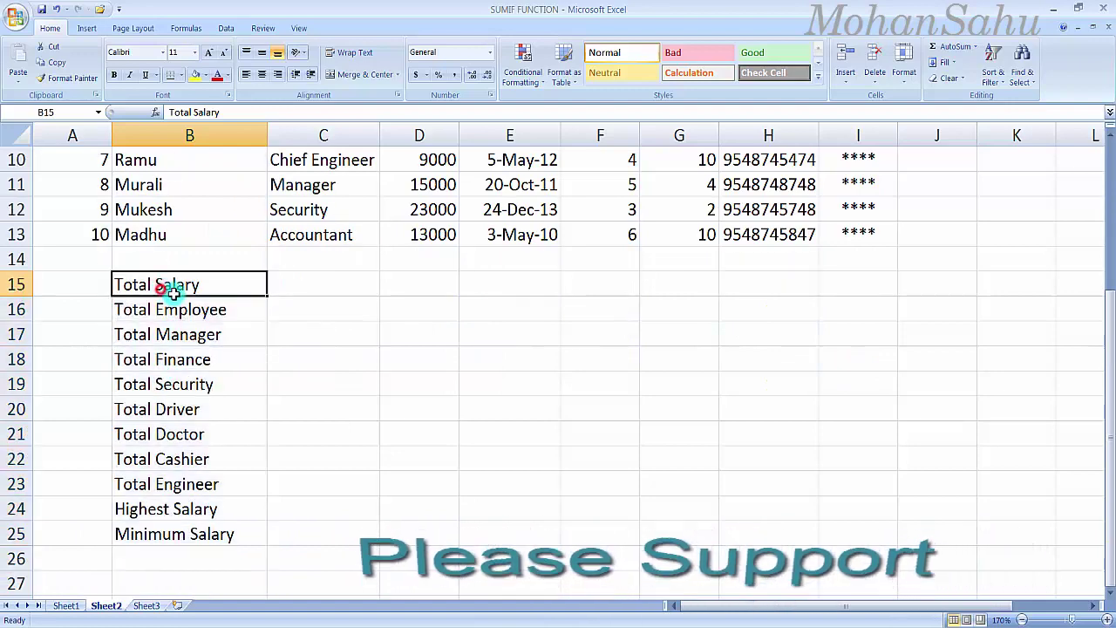
pyautogui.click(175, 319)
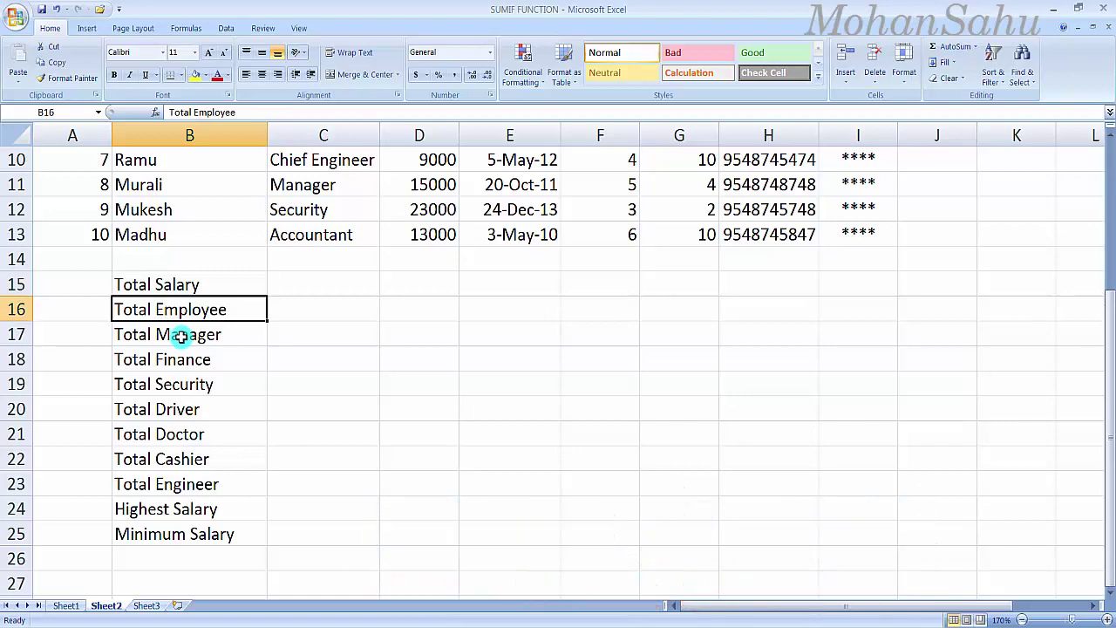
pyautogui.click(187, 284)
pyautogui.click(285, 283)
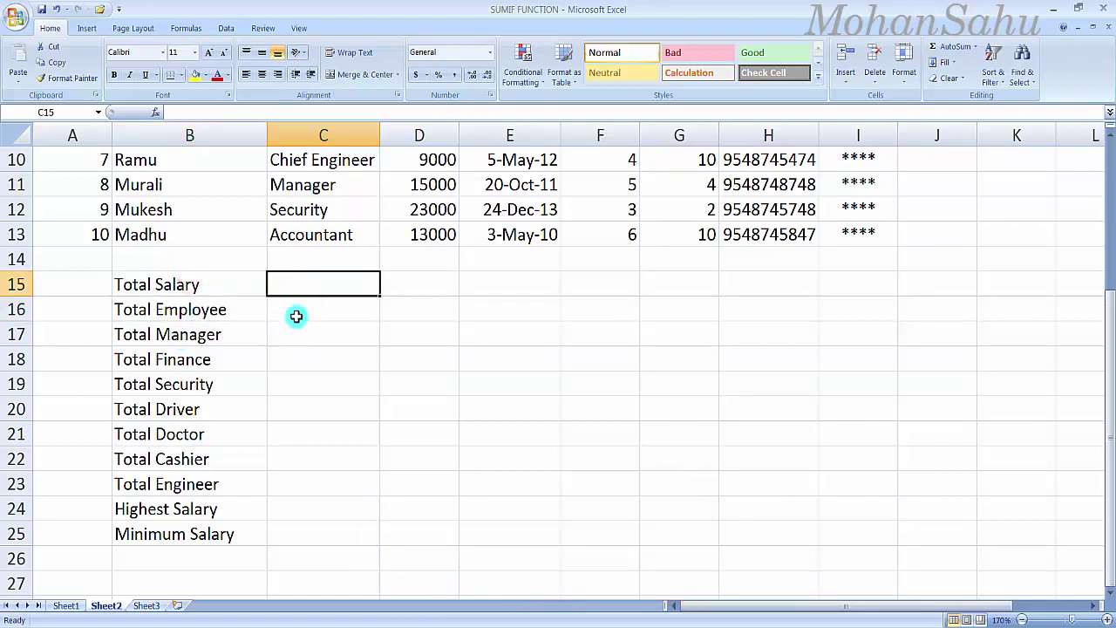
pyautogui.scroll(2, 297, 322)
pyautogui.scroll(1, 323, 336)
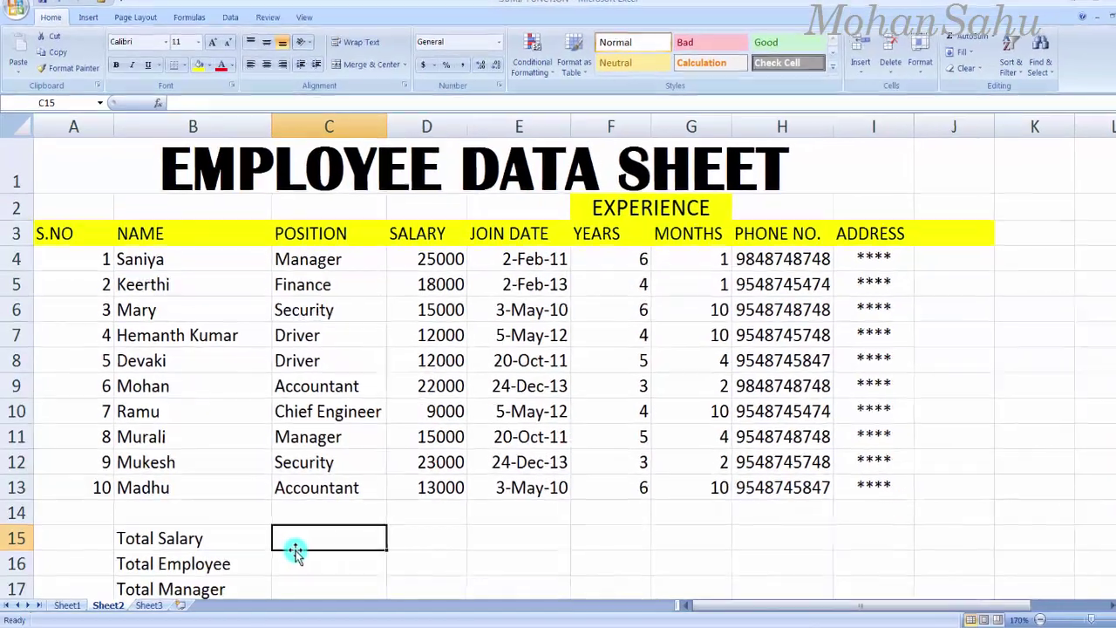
# Enter =SUM(D4:D13) in C15 so Total Salary shows 164000
pyautogui.write('=')
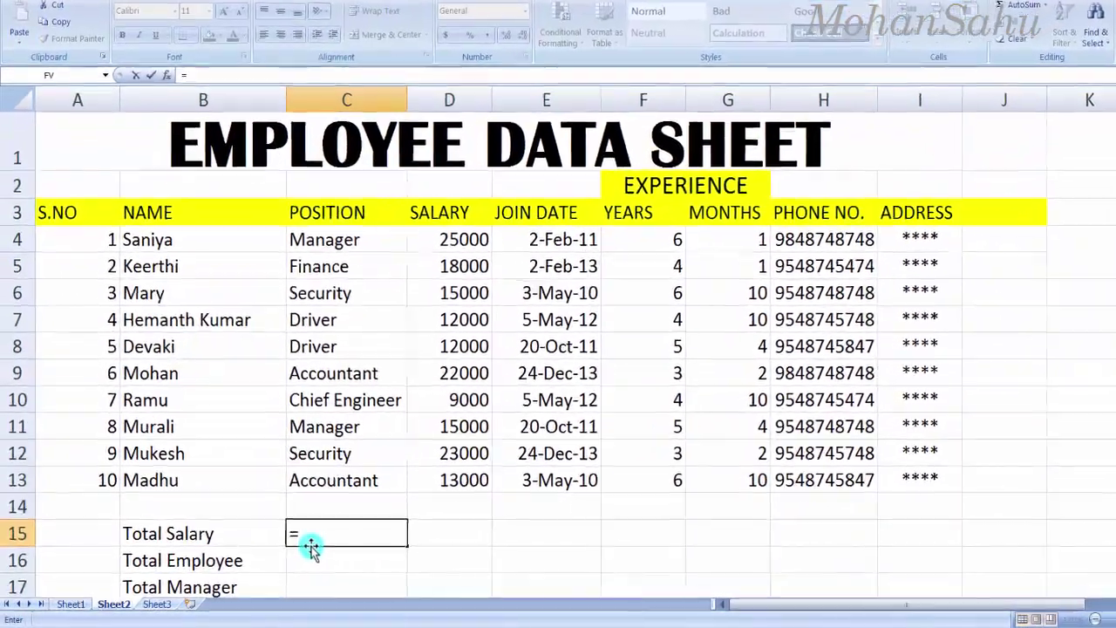
pyautogui.write('sum(')
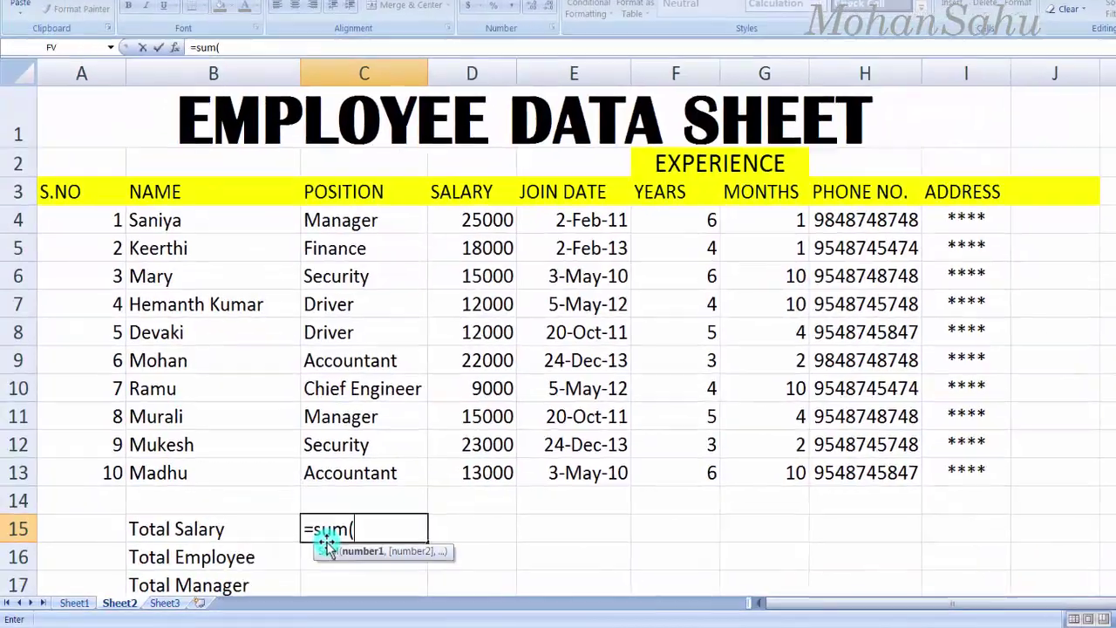
pyautogui.click(473, 218)
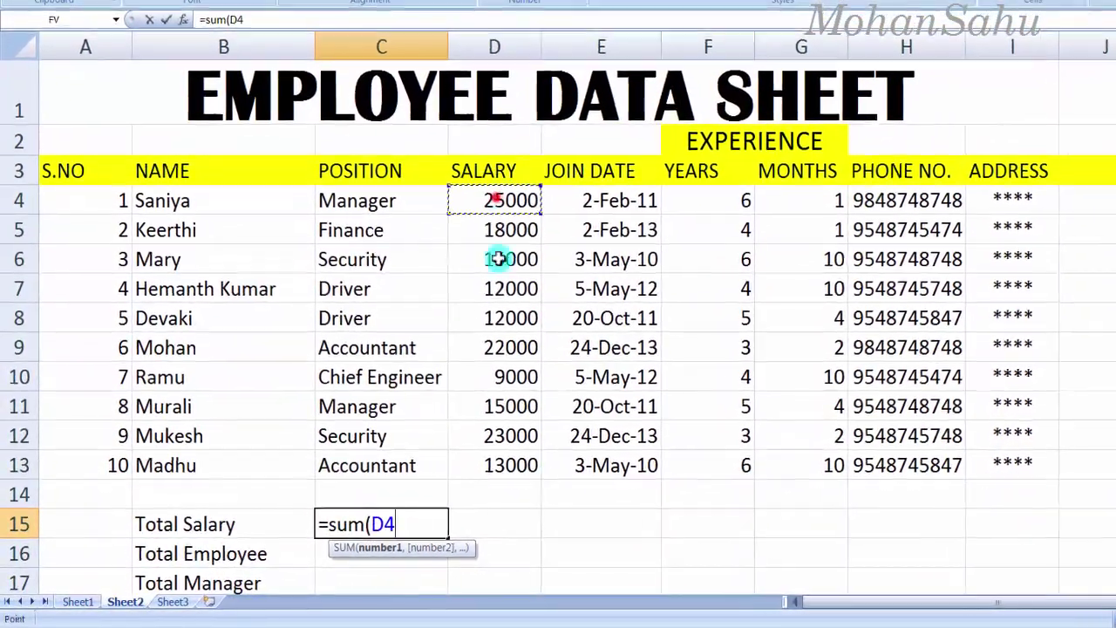
pyautogui.moveTo(498, 259); pyautogui.dragTo(510, 439)
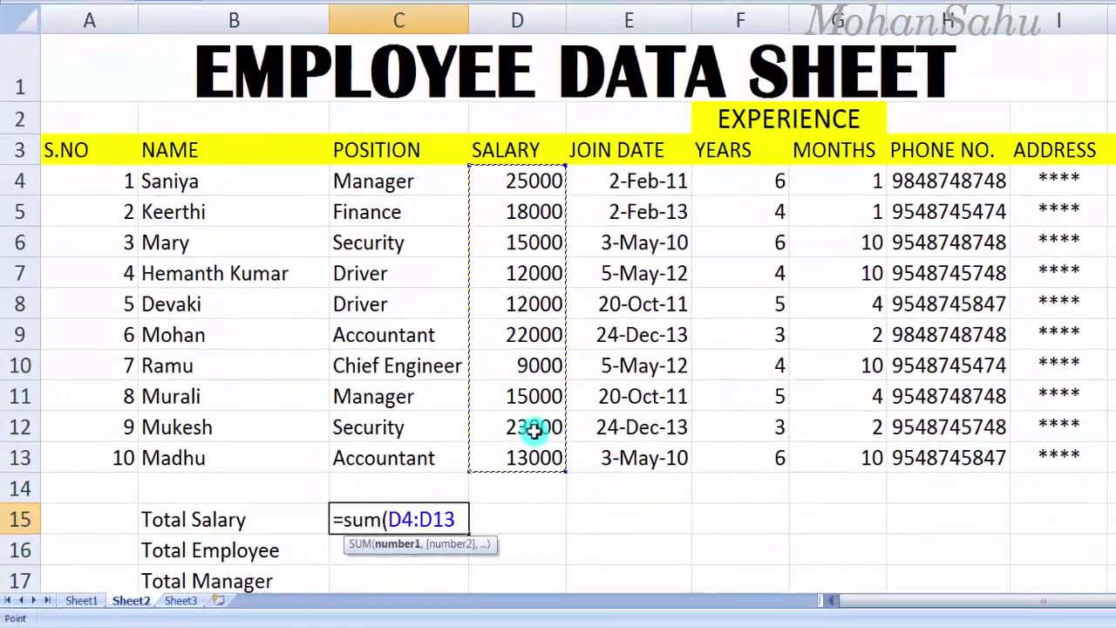
pyautogui.write(')')
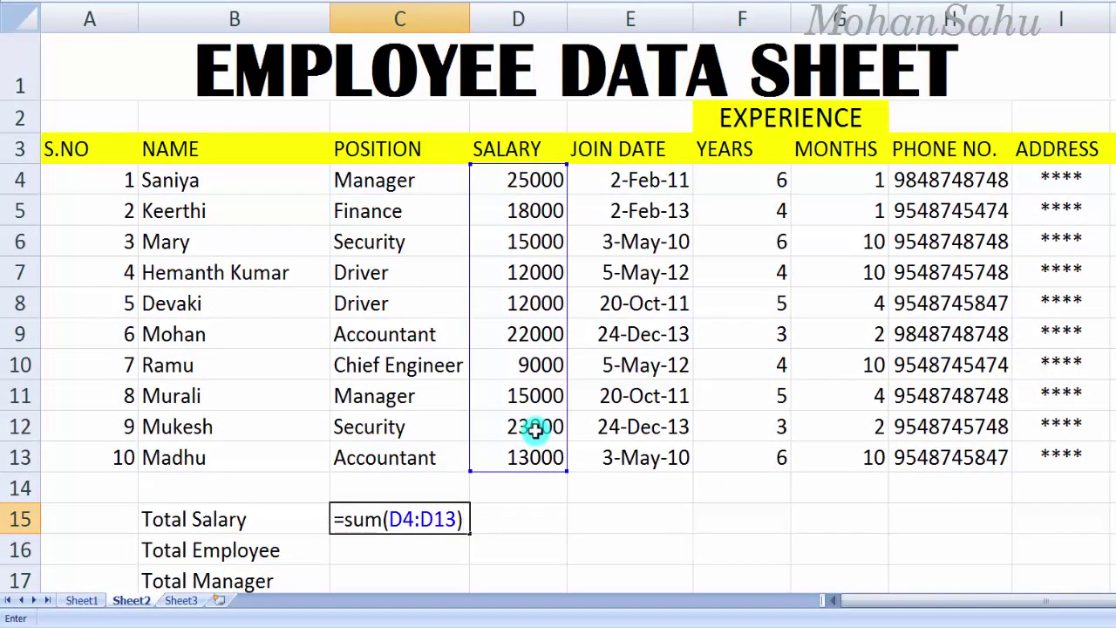
pyautogui.press('Return')
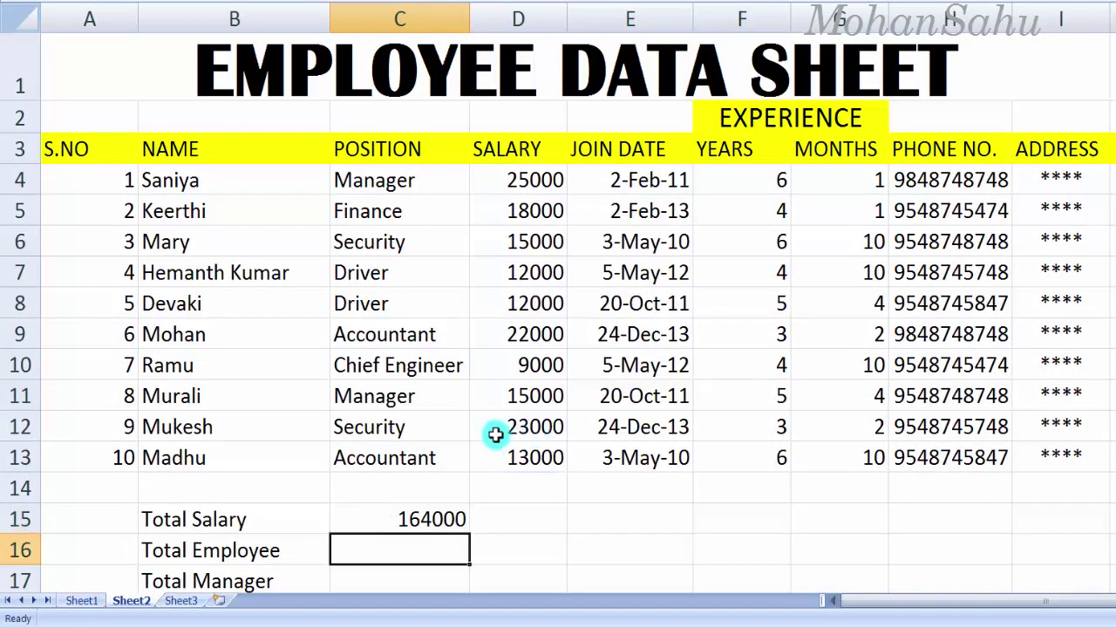
pyautogui.click(423, 519)
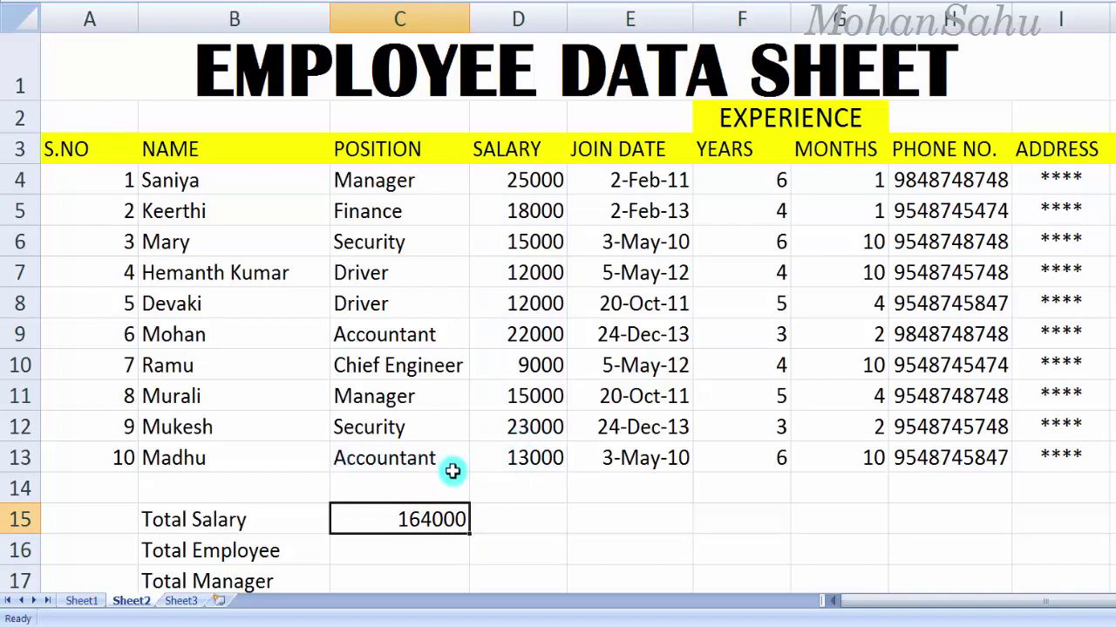
# Enter =COUNTA(B4:B13) in C16 to count the employee names, giving 10
pyautogui.click(353, 554)
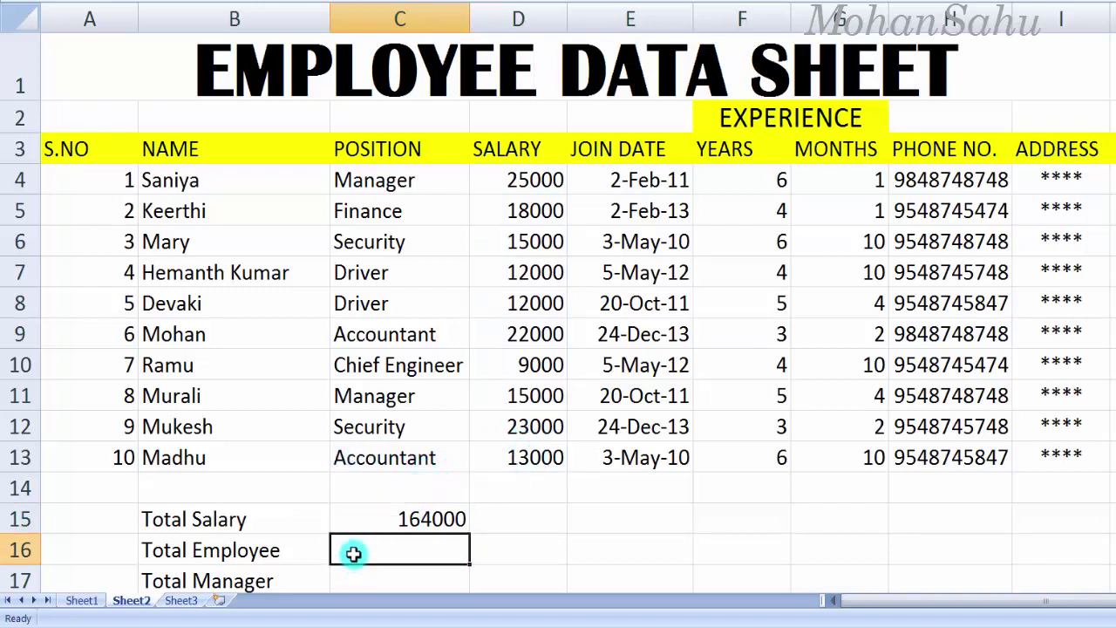
pyautogui.click(219, 563)
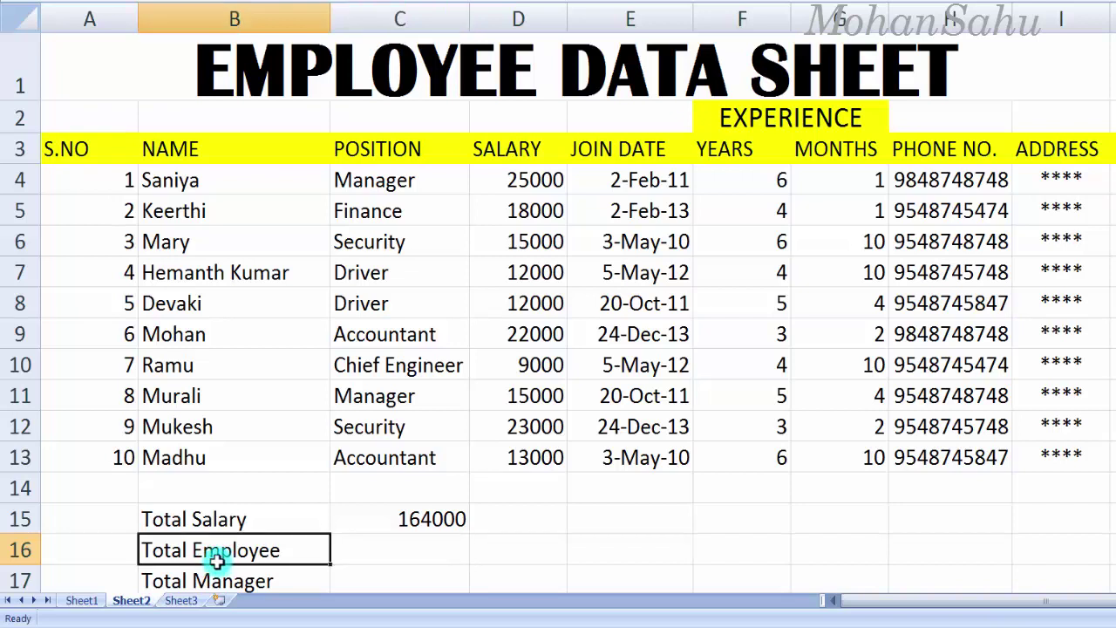
pyautogui.click(369, 557)
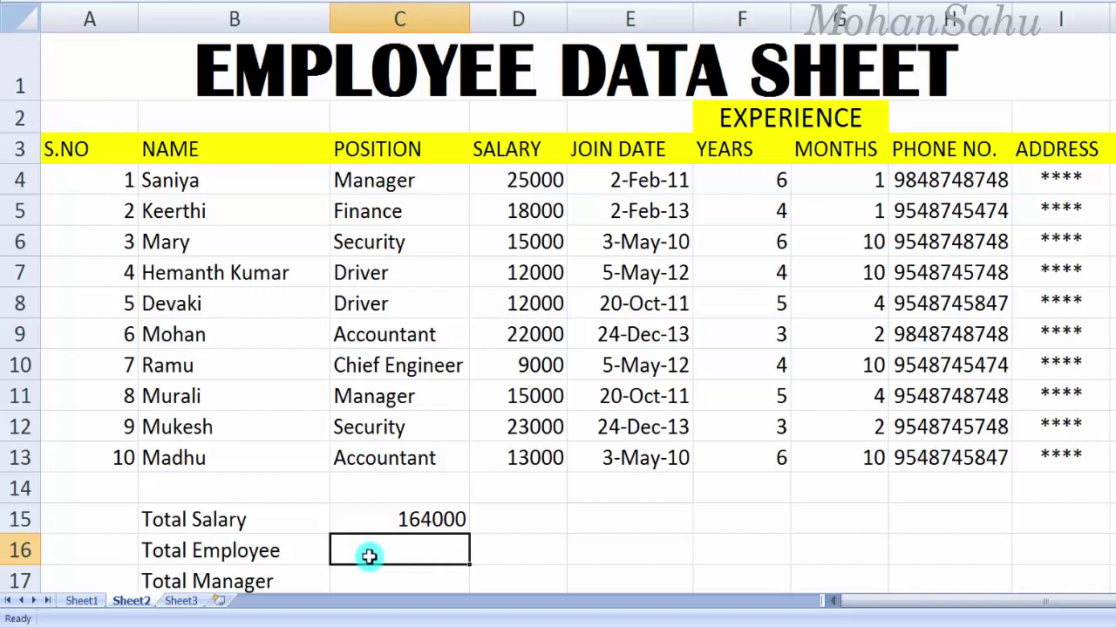
pyautogui.write('=')
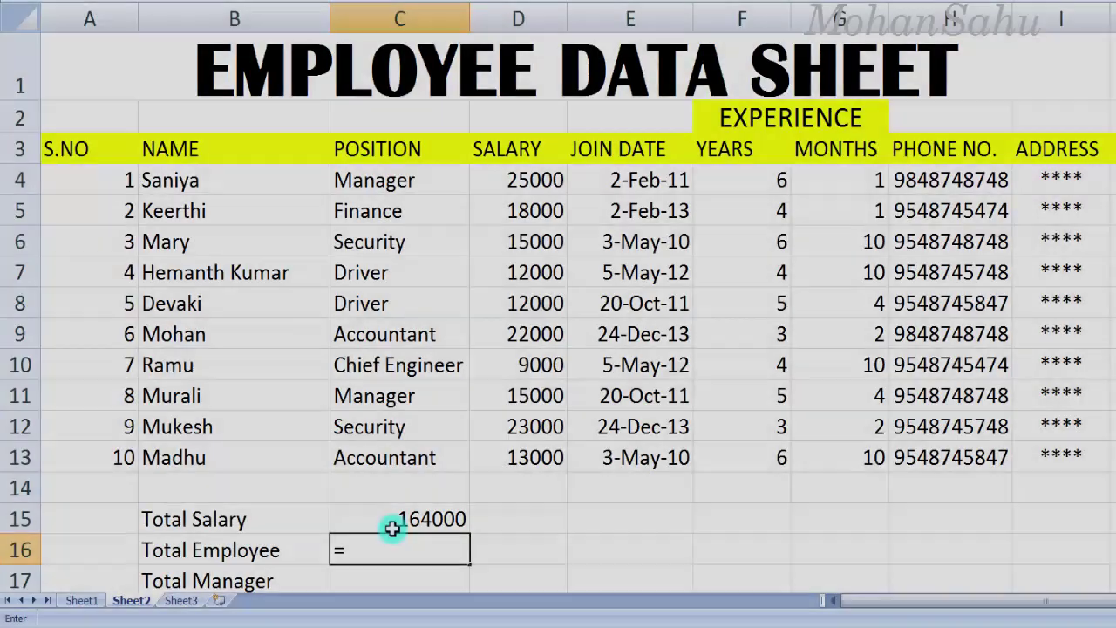
pyautogui.write('counta')
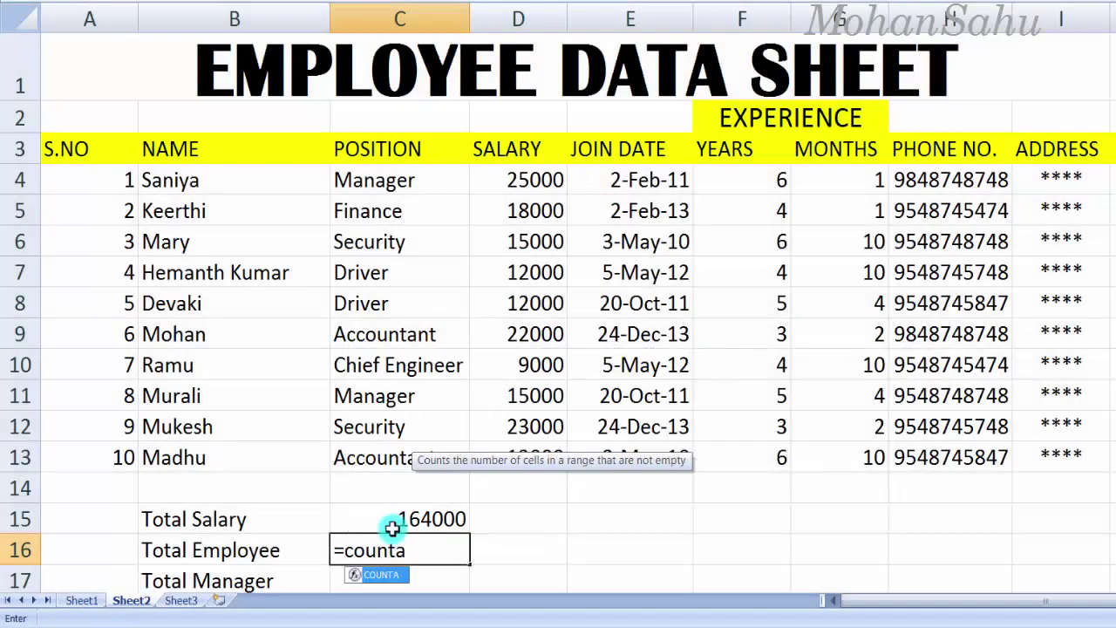
pyautogui.write('(')
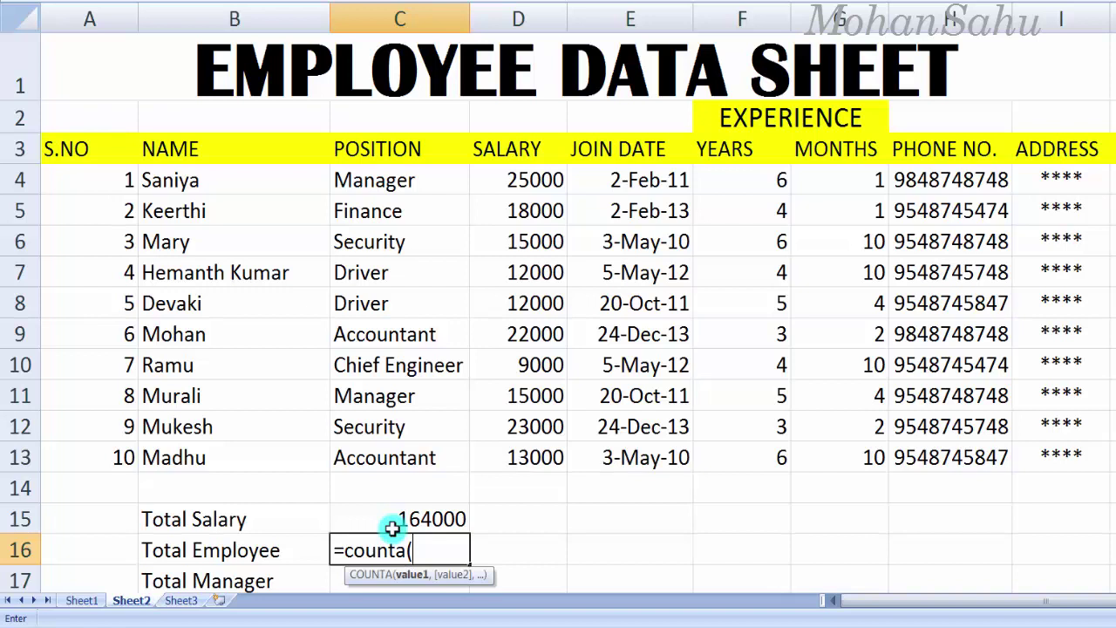
pyautogui.moveTo(170, 183); pyautogui.dragTo(195, 454)
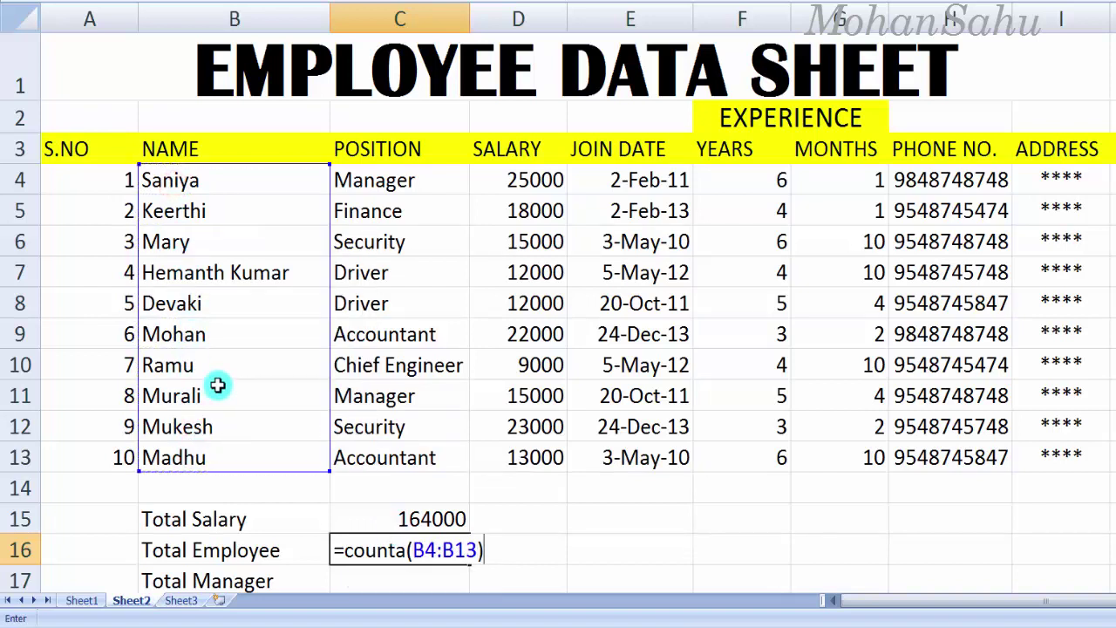
pyautogui.press('Return')
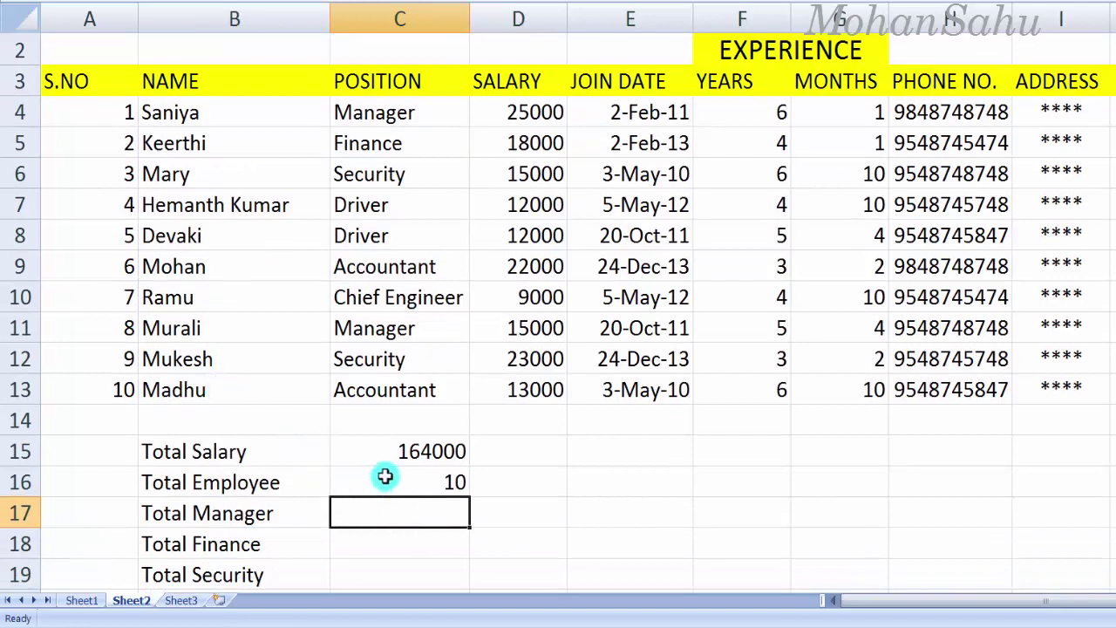
# Check the Total Employee result against the names and select C17 beside Total Manager
pyautogui.click(415, 482)
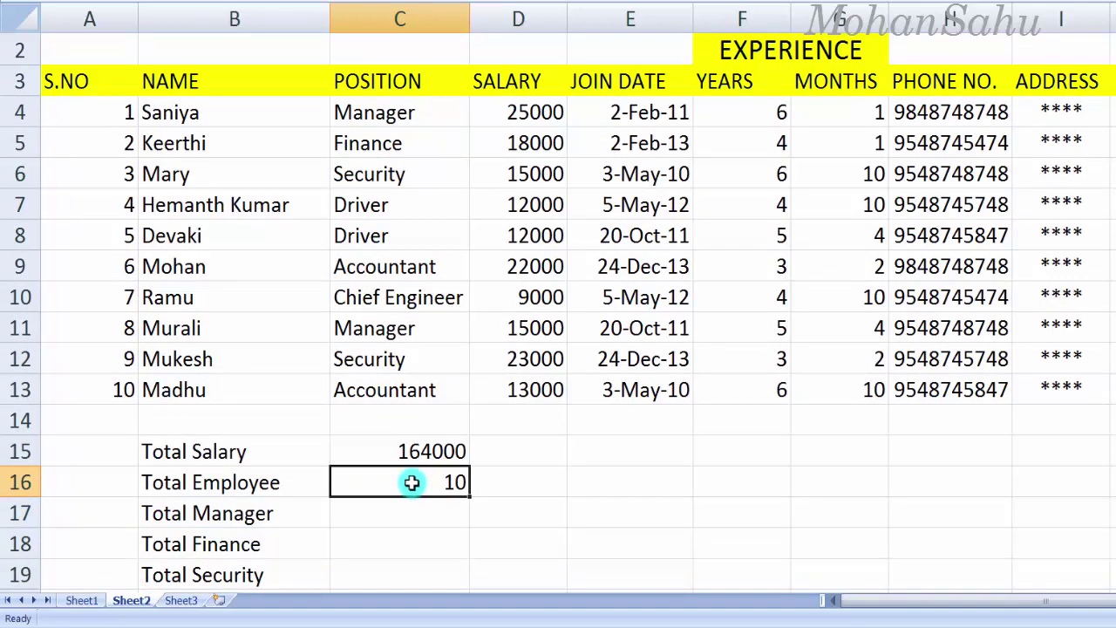
pyautogui.click(161, 389)
pyautogui.click(407, 475)
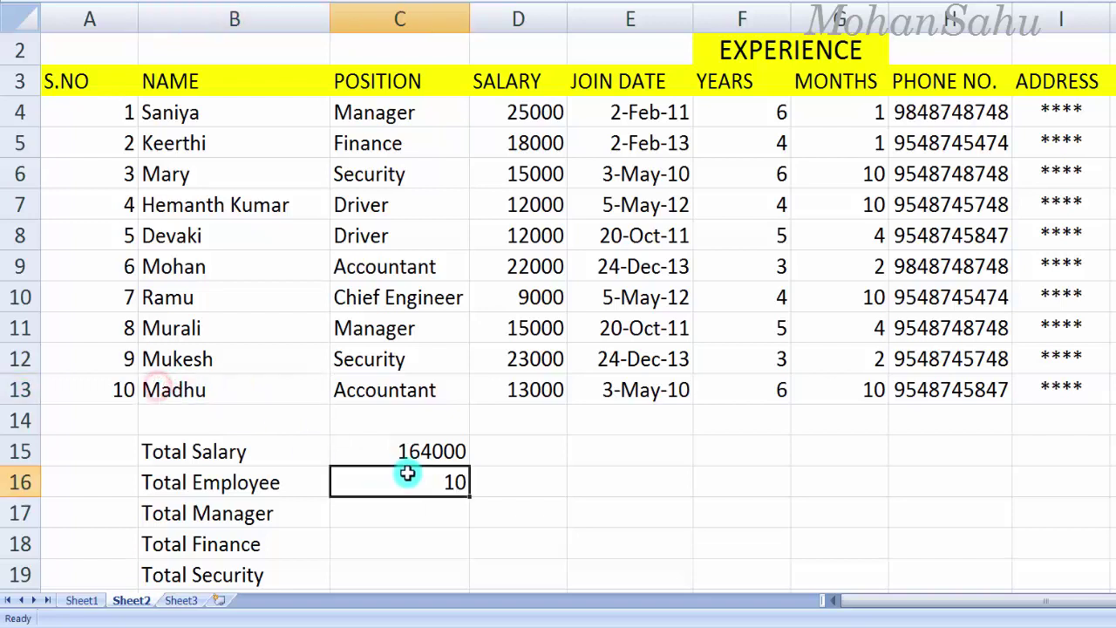
pyautogui.click(250, 511)
pyautogui.click(405, 514)
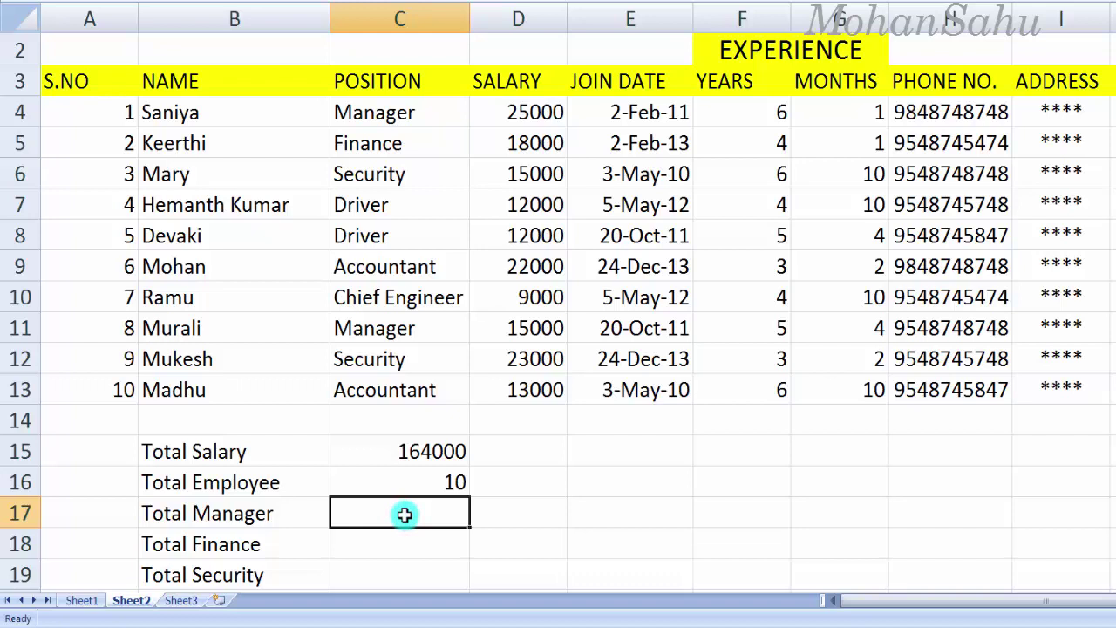
# Enter =COUNTIF(C4:C13,"Manager") in C17, giving 2, and verify both Manager entries
pyautogui.write('=')
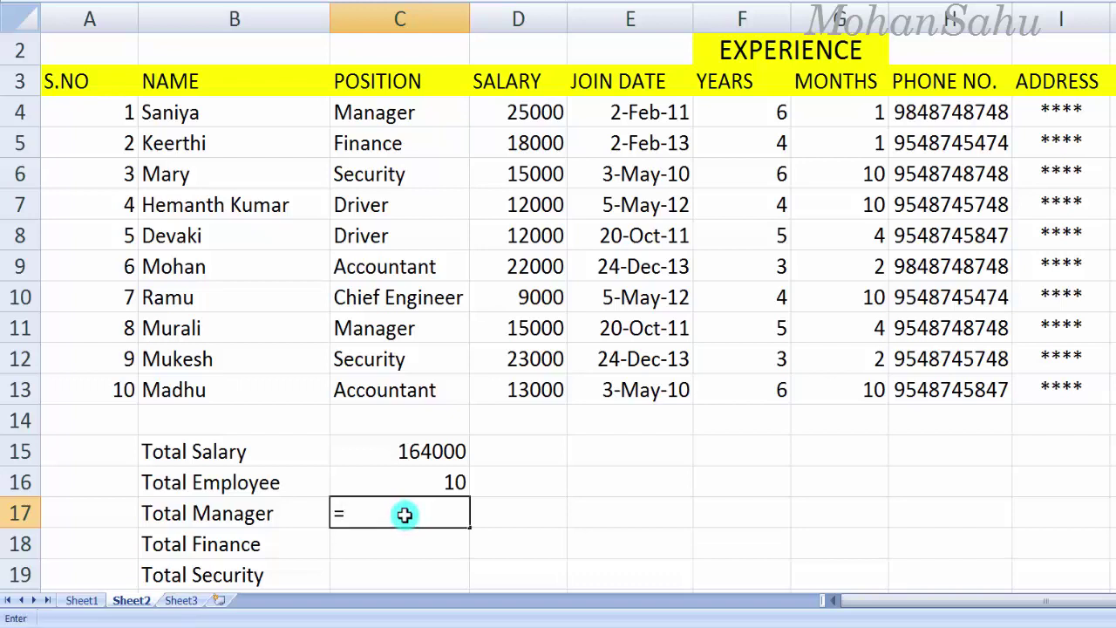
pyautogui.write('coun')
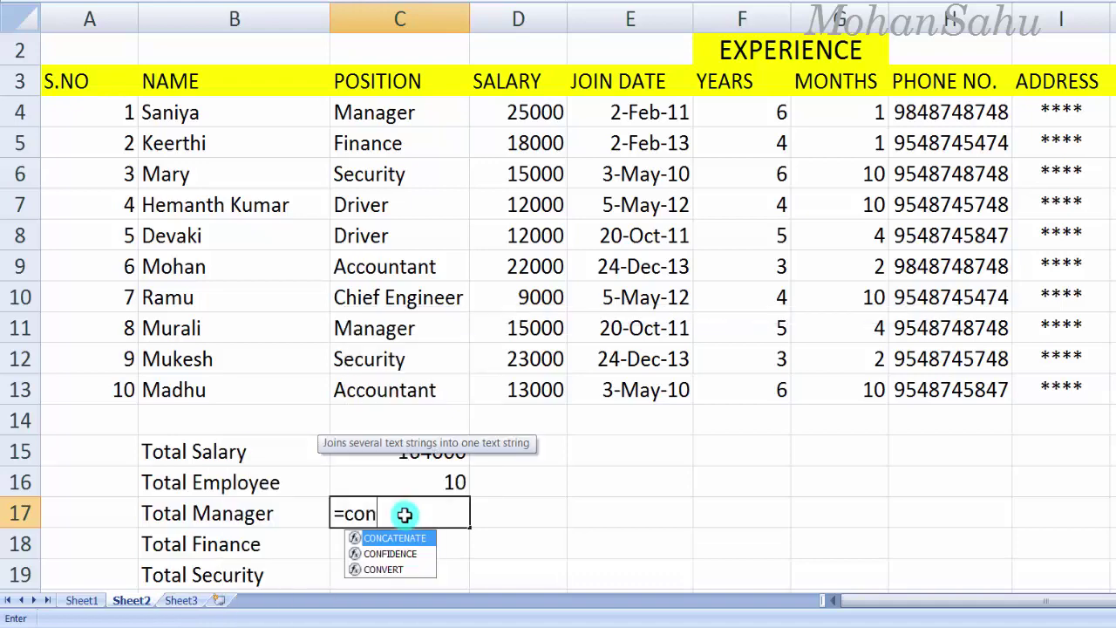
pyautogui.press('BackSpace')
pyautogui.write('unti')
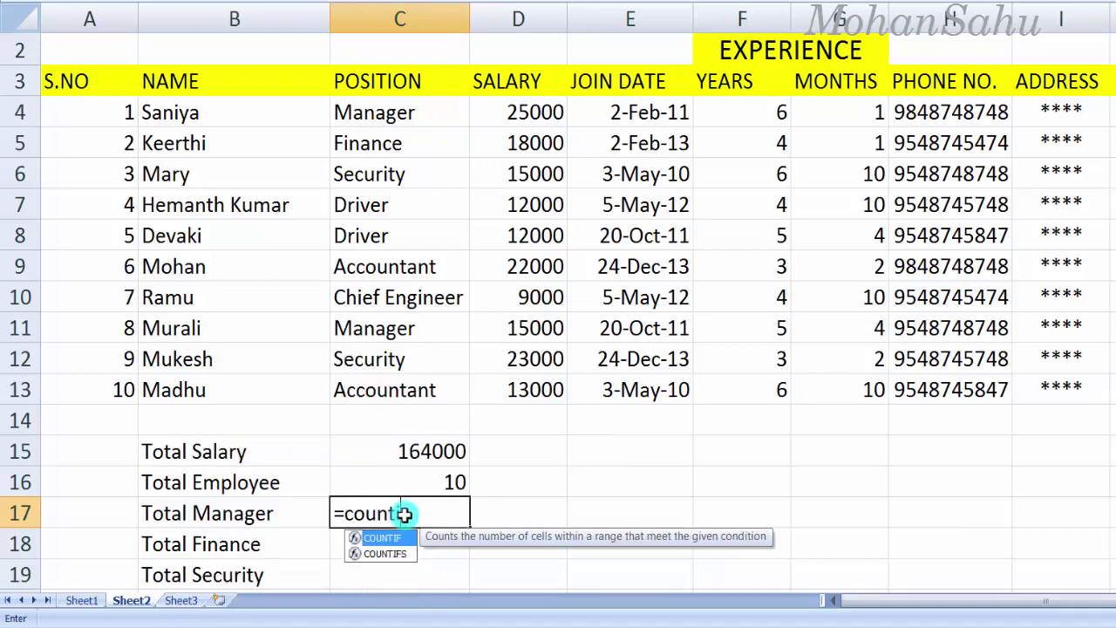
pyautogui.write('f(')
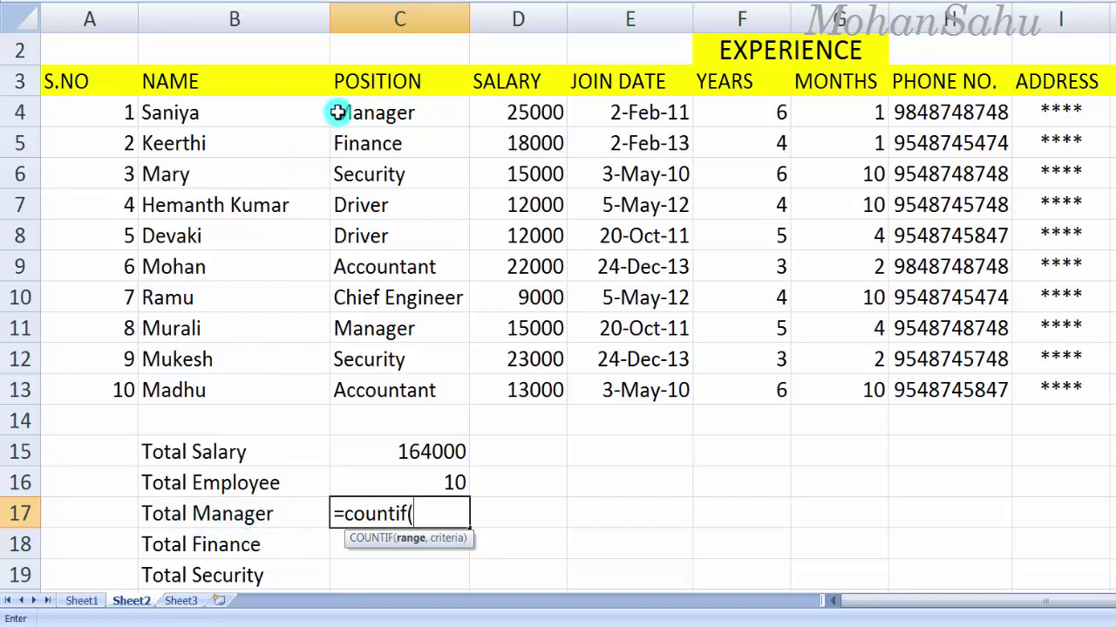
pyautogui.moveTo(369, 112); pyautogui.dragTo(391, 384)
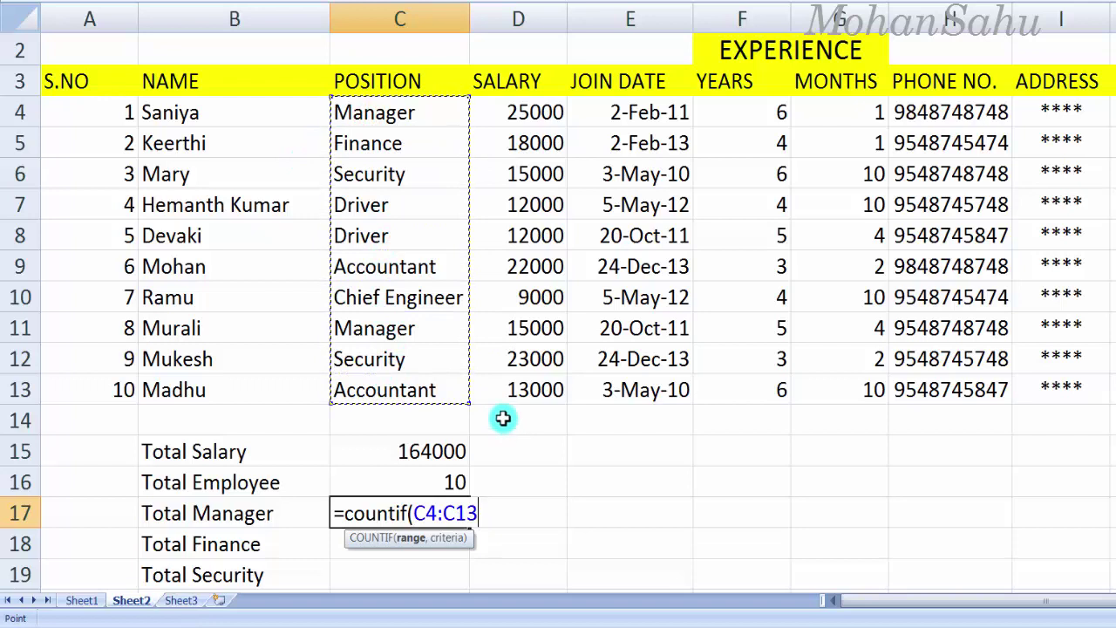
pyautogui.write(',"Manager')
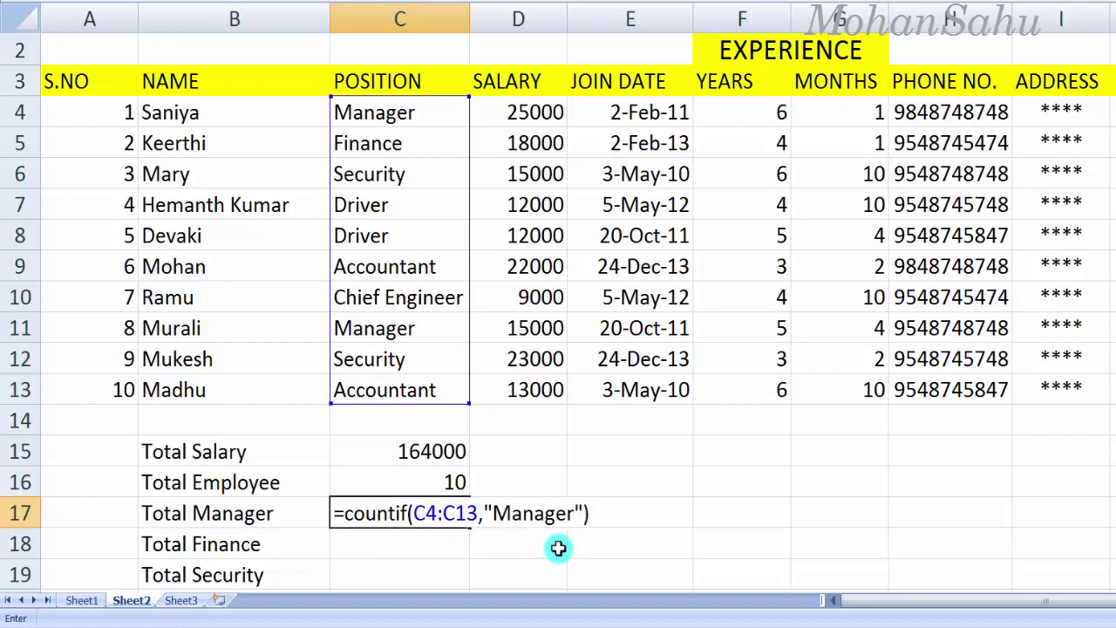
pyautogui.press('Return')
pyautogui.click(429, 504)
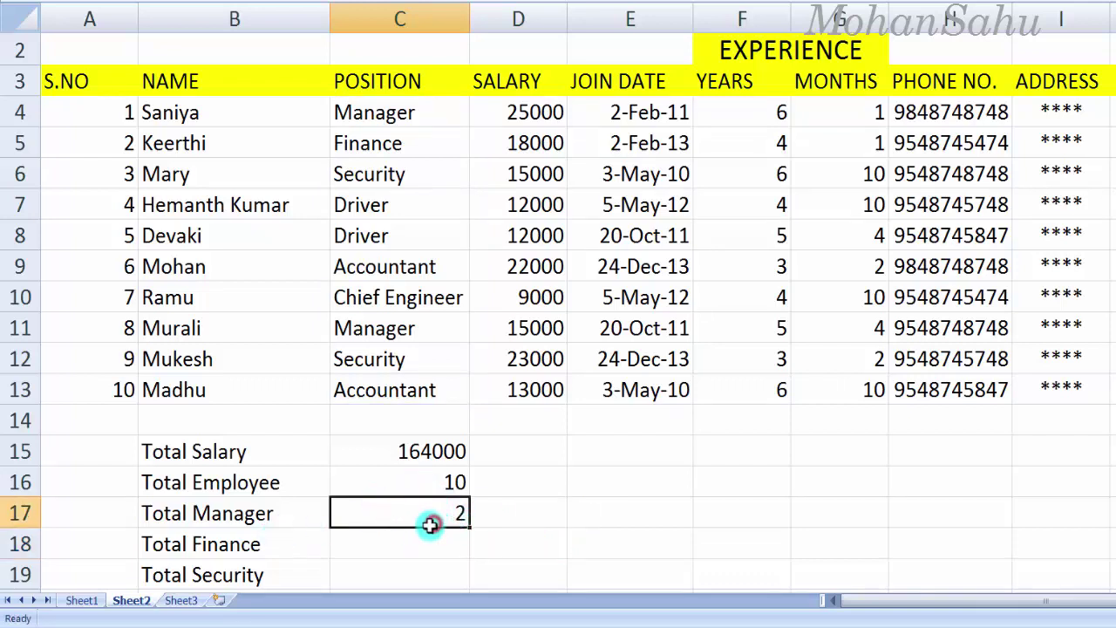
pyautogui.click(363, 115)
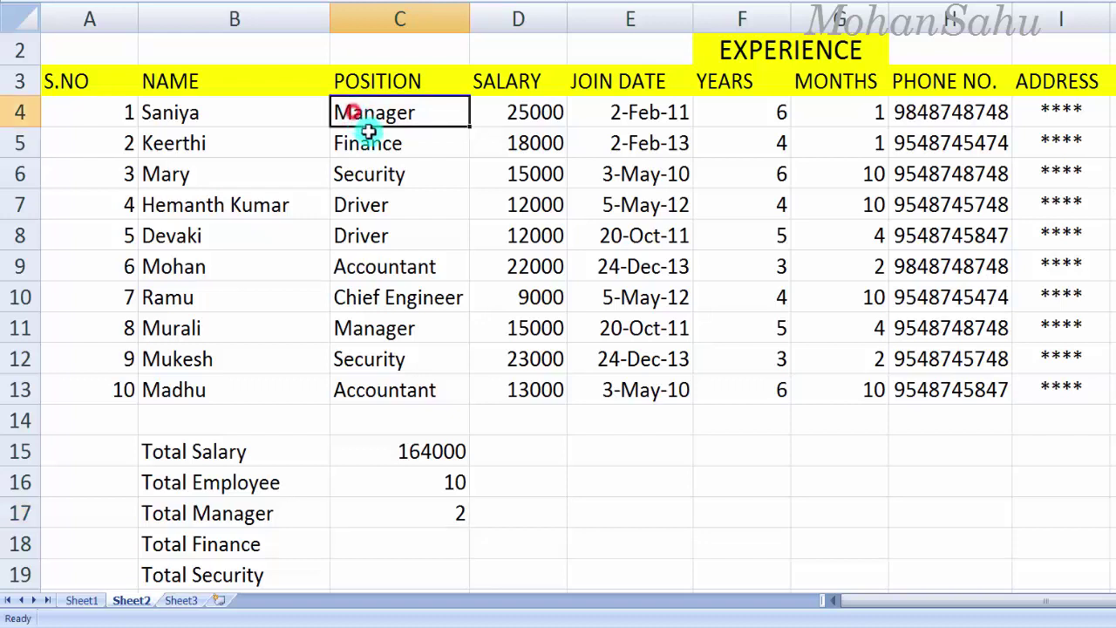
pyautogui.click(394, 322)
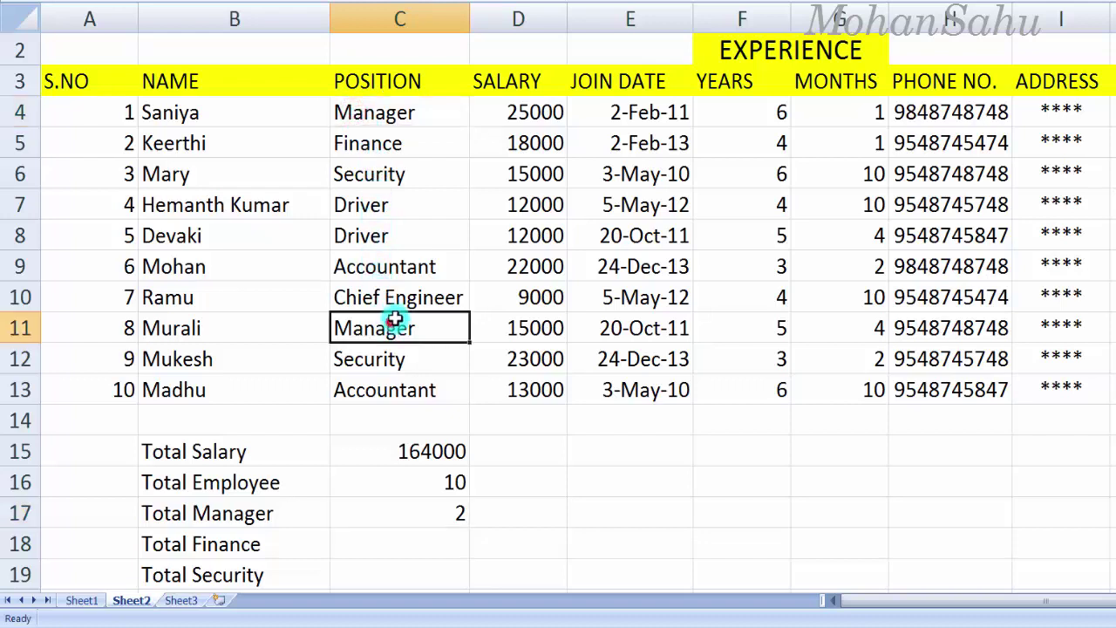
pyautogui.click(255, 548)
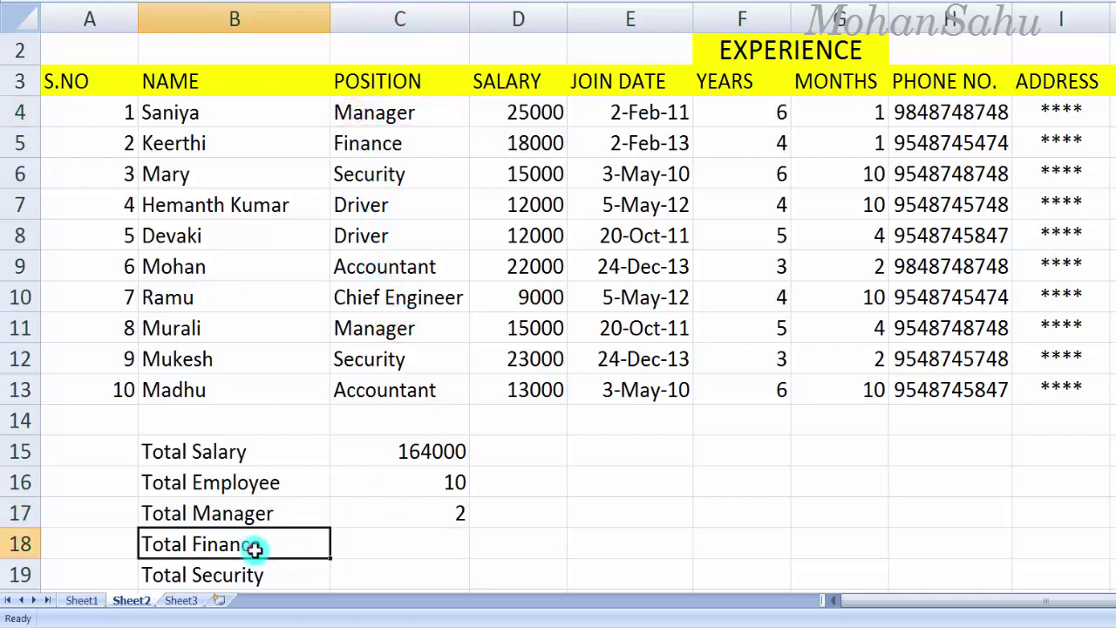
# Enter =COUNTIF(C4:C13,"Finance") in C18, giving 1, and verify the single Finance entry
pyautogui.click(393, 547)
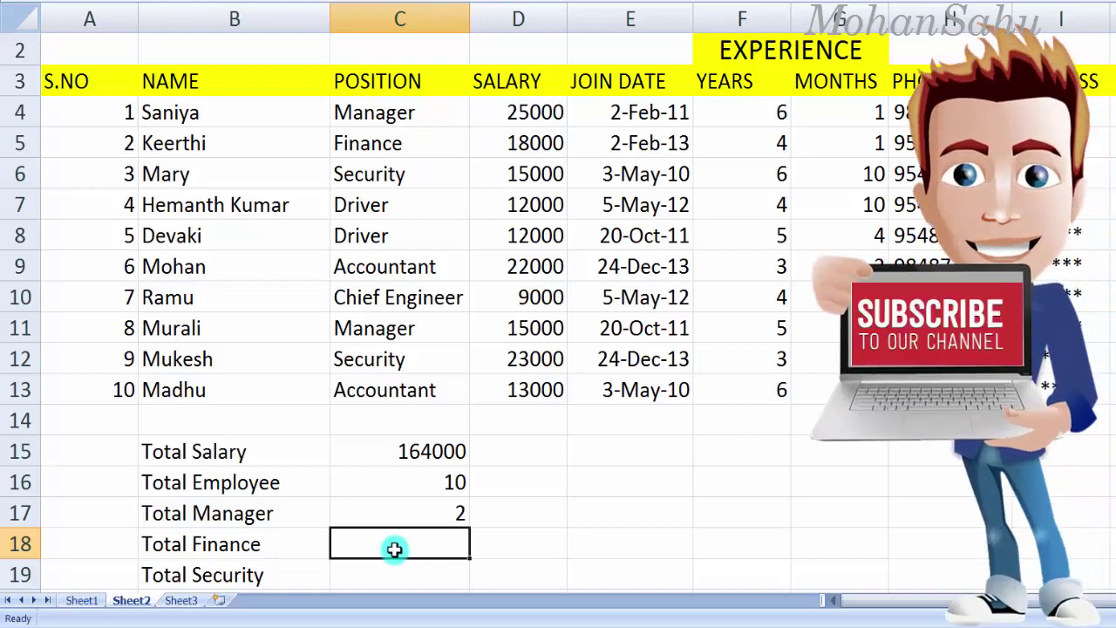
pyautogui.write('=')
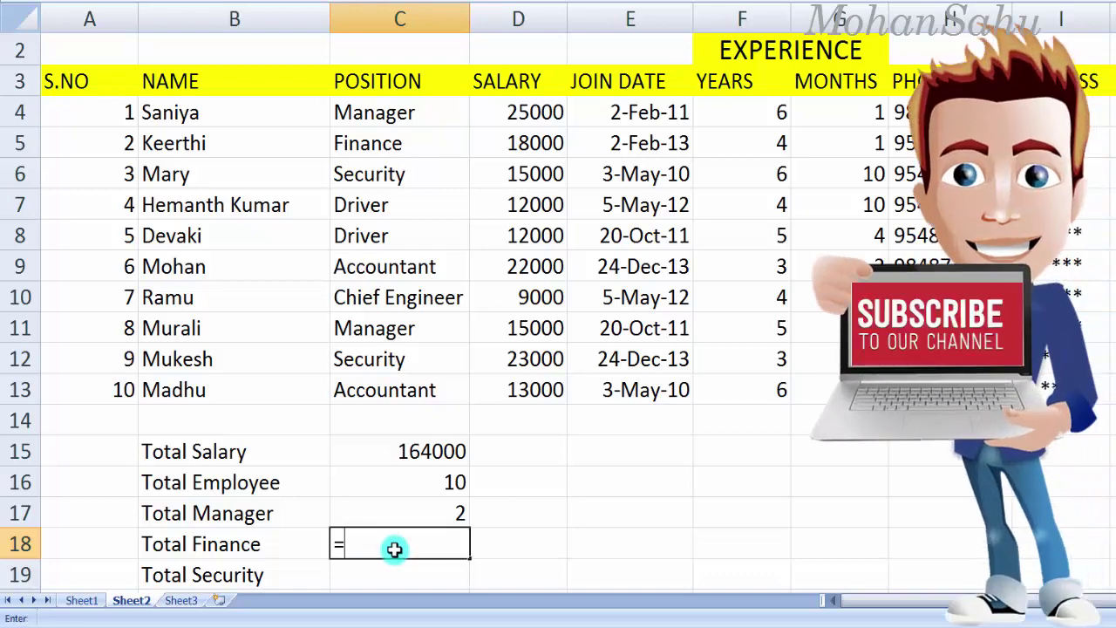
pyautogui.write('coun')
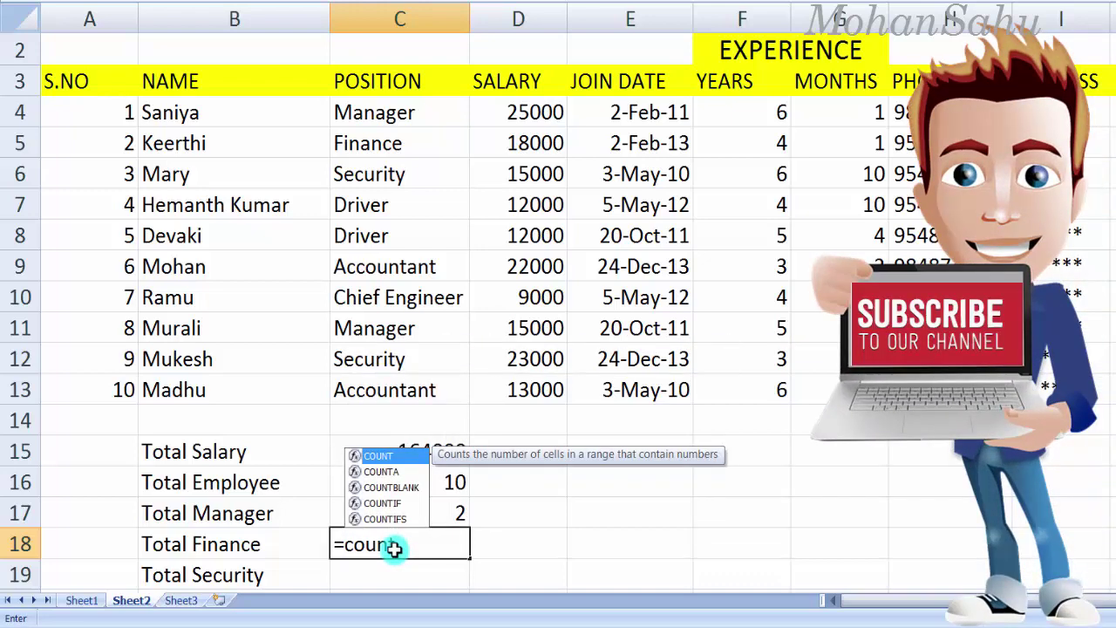
pyautogui.write('tif(')
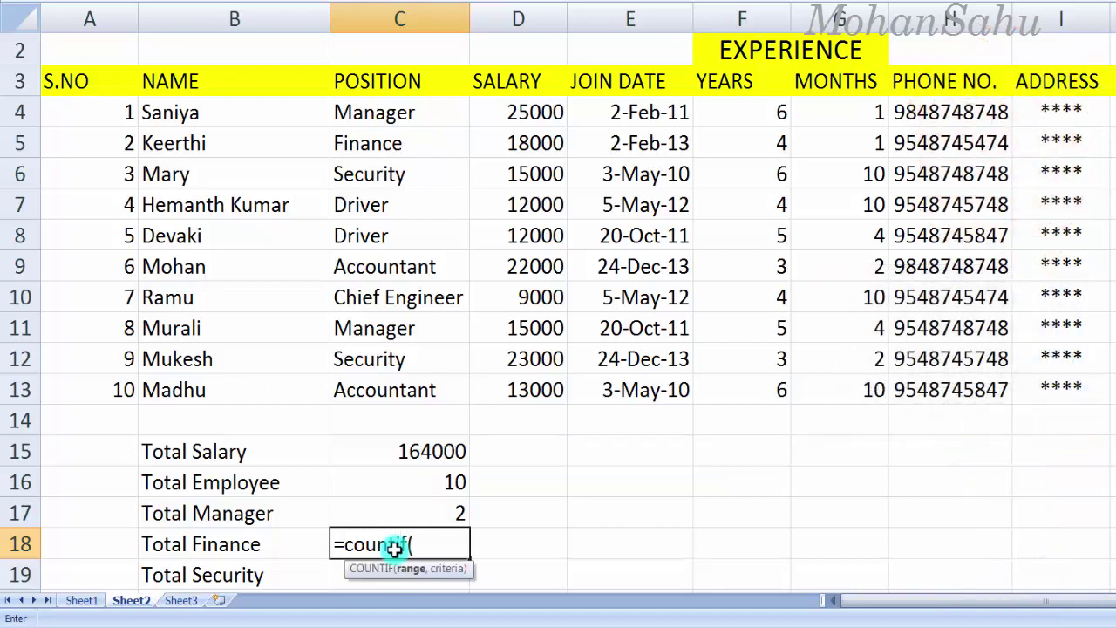
pyautogui.moveTo(370, 119); pyautogui.dragTo(384, 384)
pyautogui.write(',"Finance')
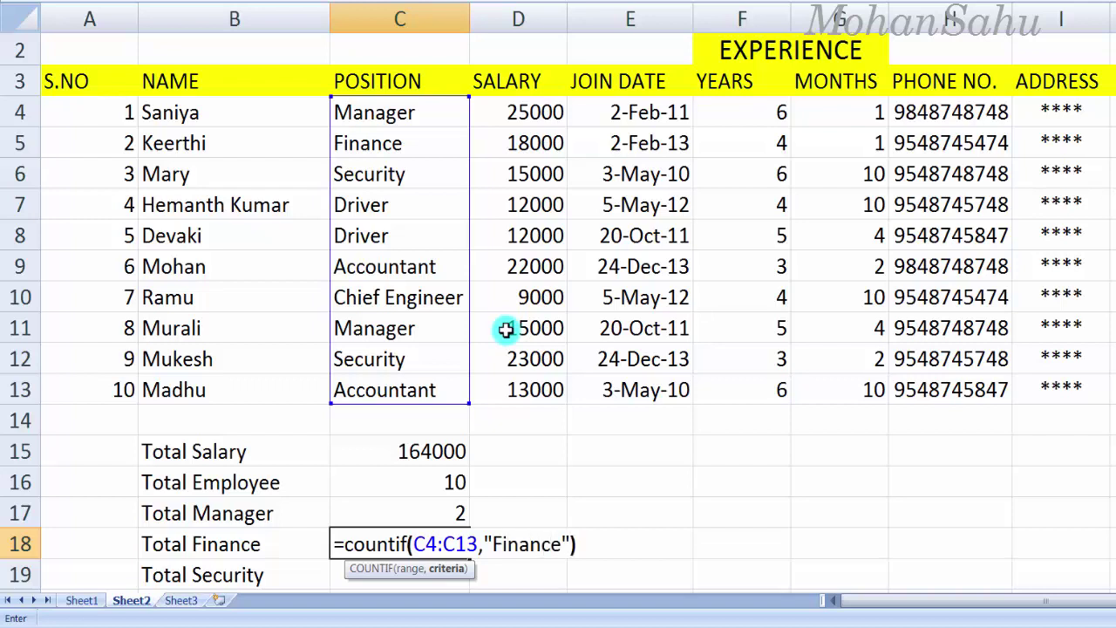
pyautogui.press('Return')
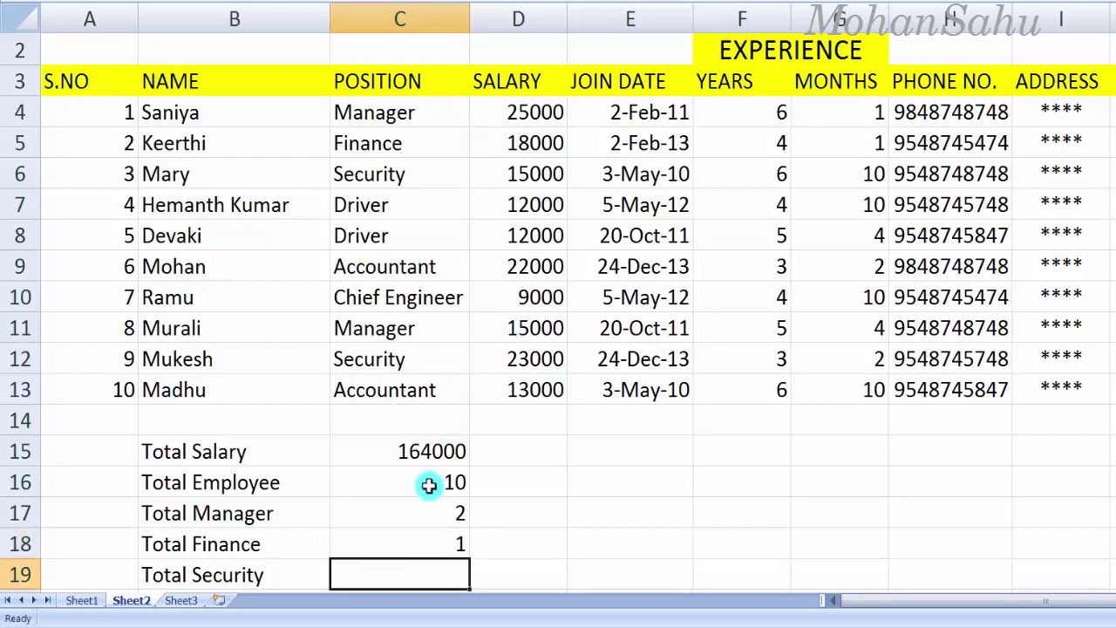
pyautogui.click(428, 547)
pyautogui.click(369, 391)
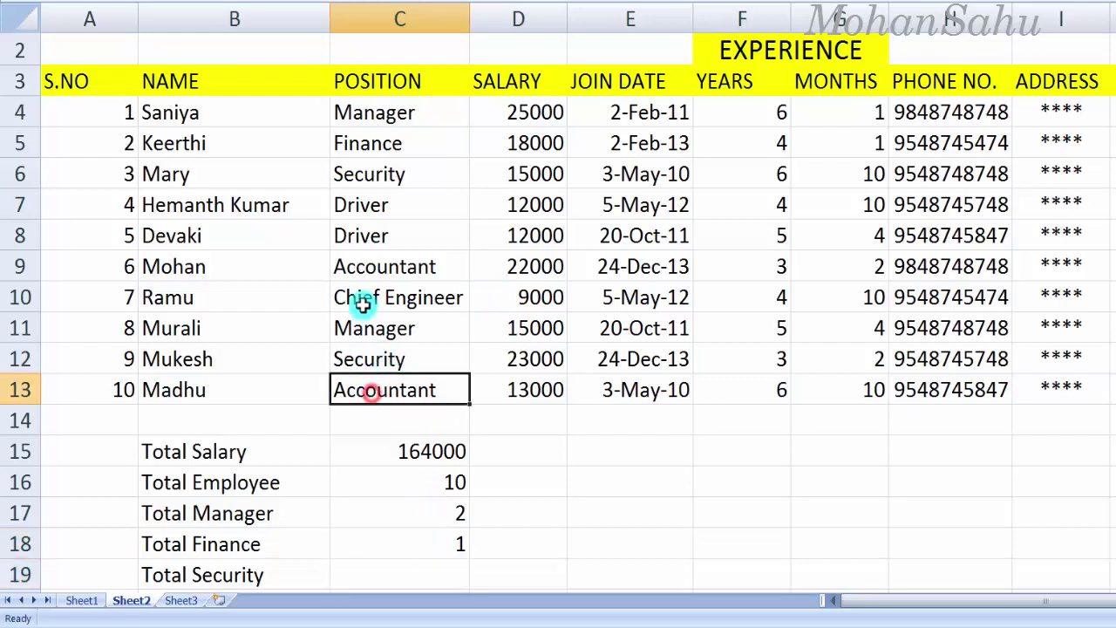
pyautogui.click(354, 144)
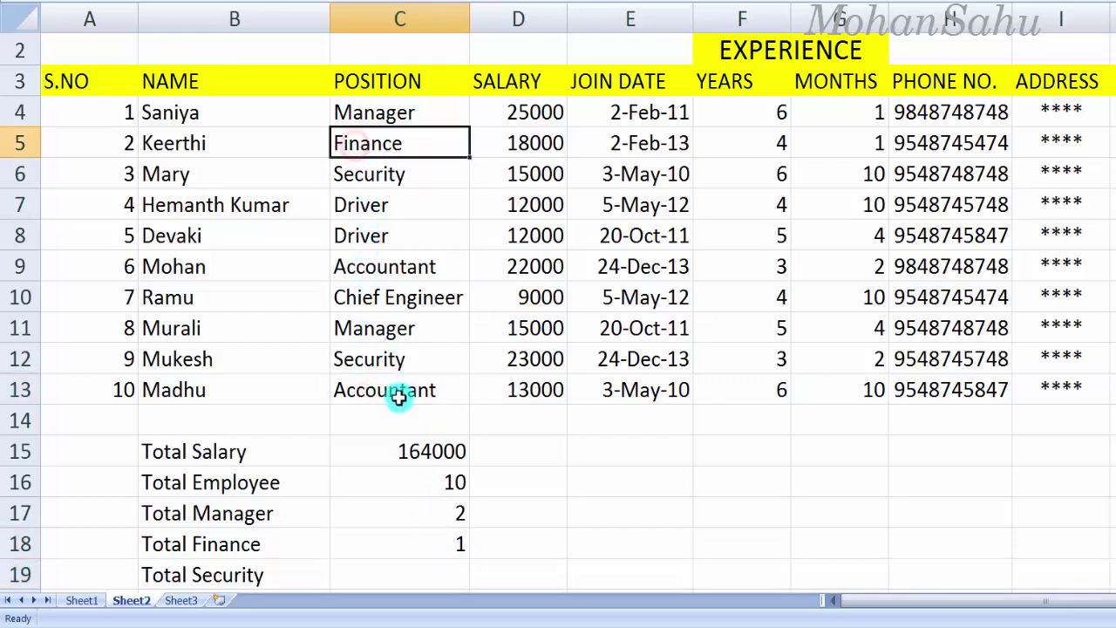
# Enter =COUNTIF(C4:C13,"Security") in C19, giving 2, verified against C6 and C12
pyautogui.click(358, 577)
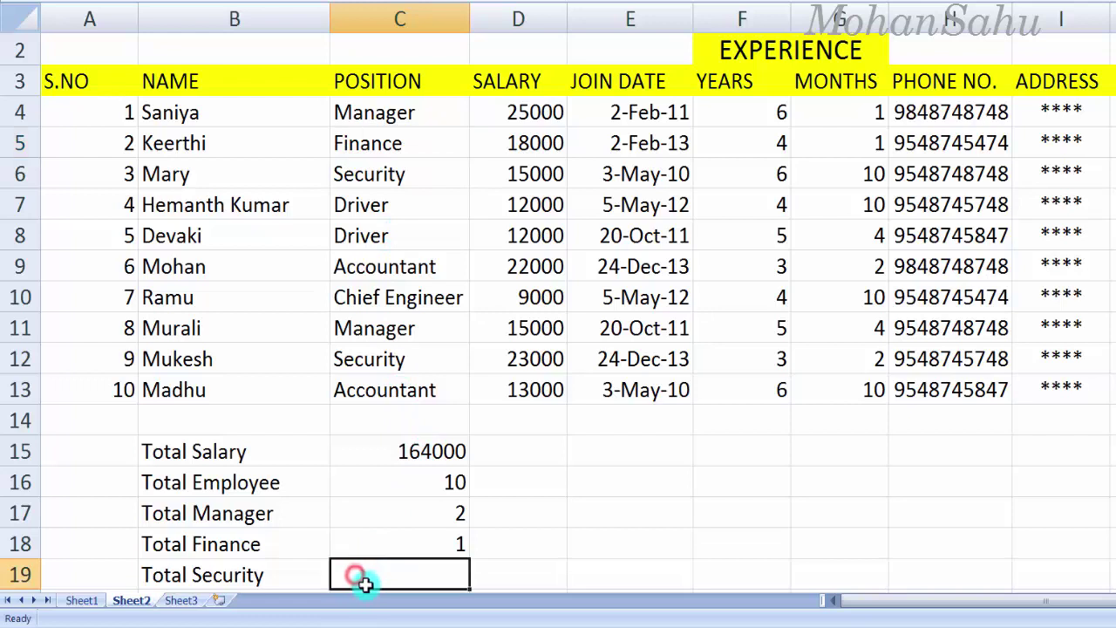
pyautogui.write('=')
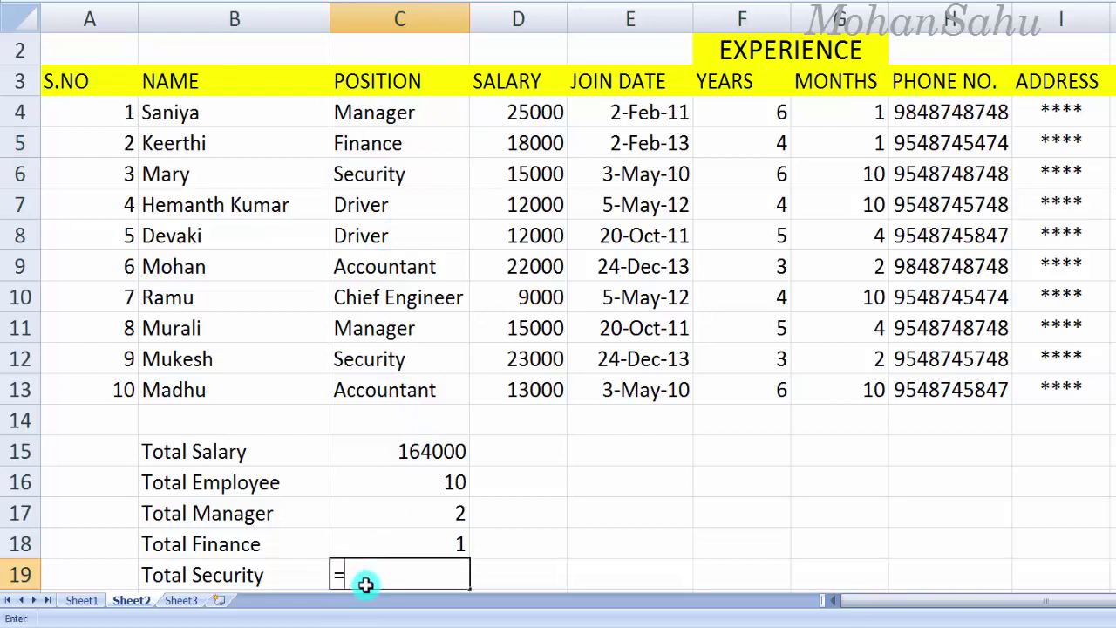
pyautogui.write('count')
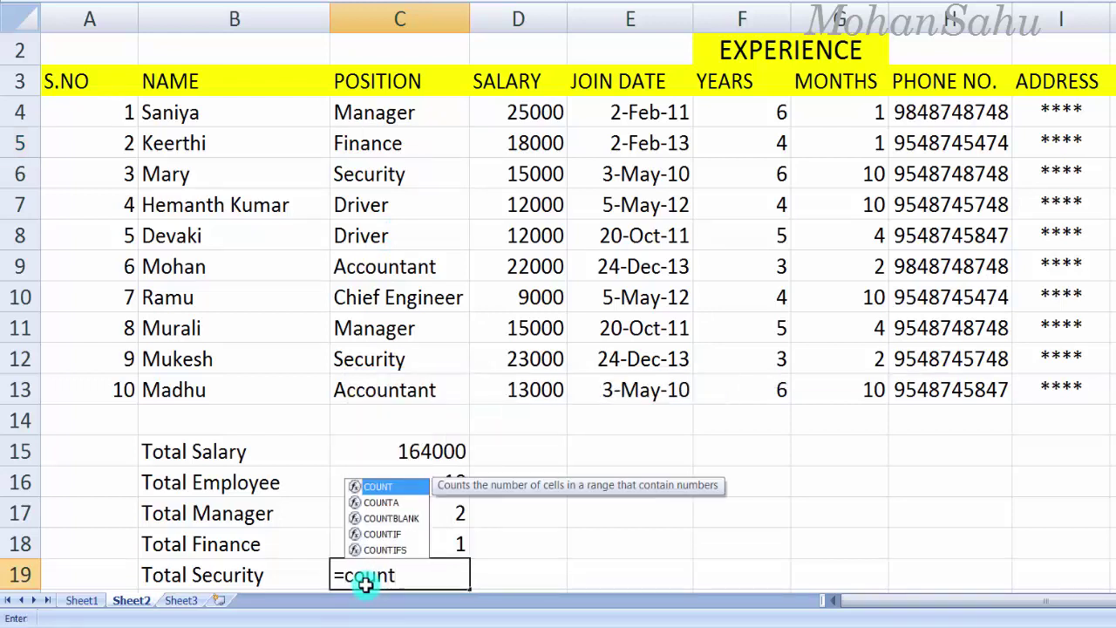
pyautogui.write('if(')
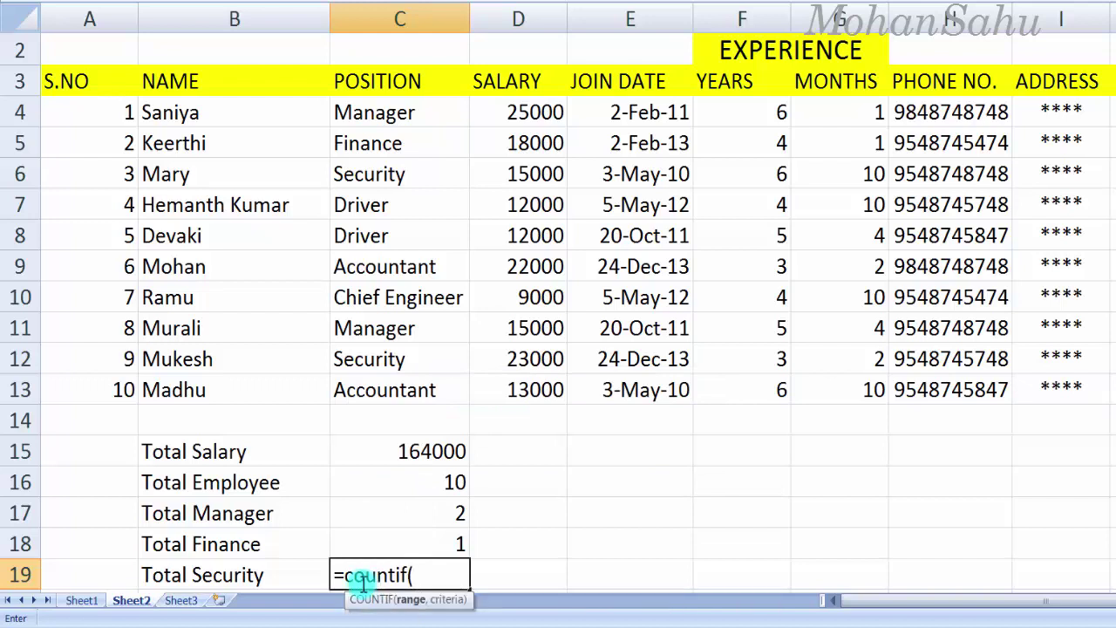
pyautogui.moveTo(361, 114); pyautogui.dragTo(380, 393)
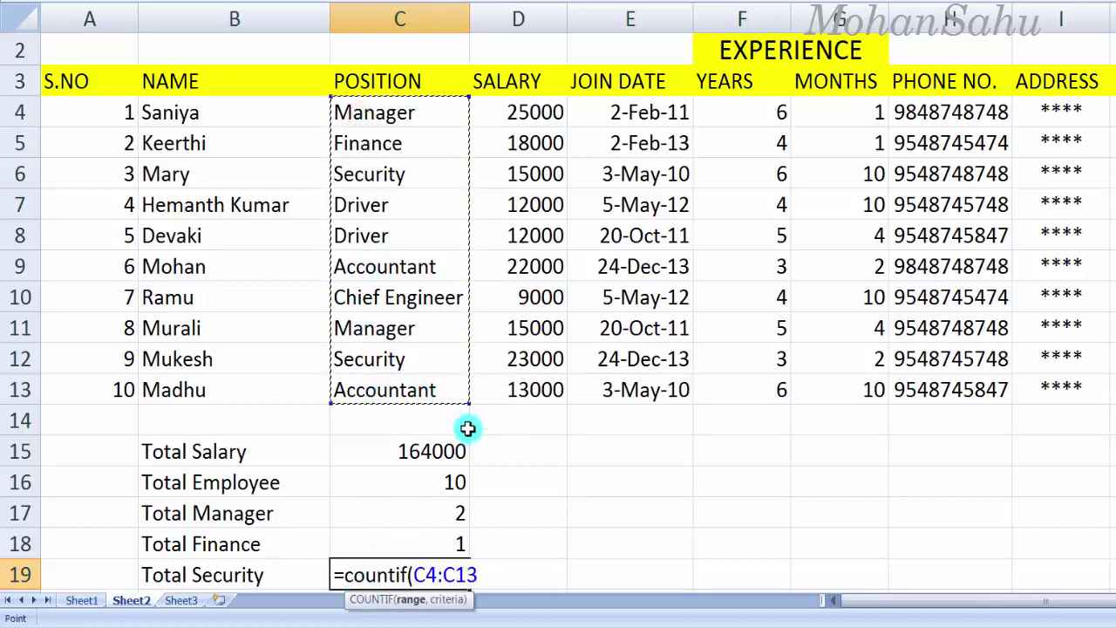
pyautogui.write(',"Security')
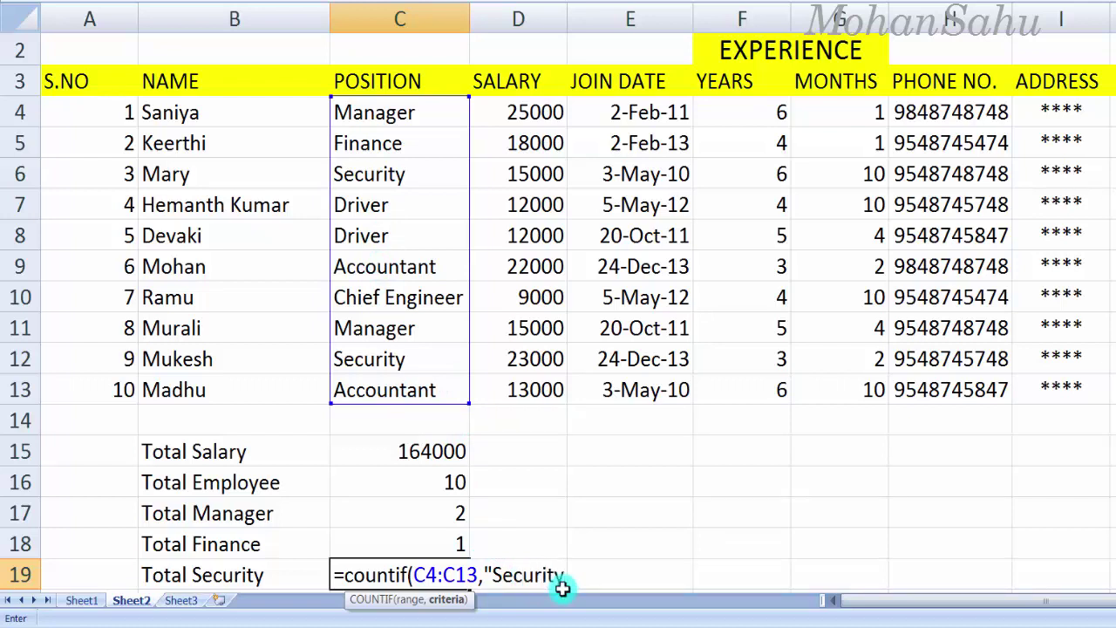
pyautogui.write(')')
pyautogui.press('Return')
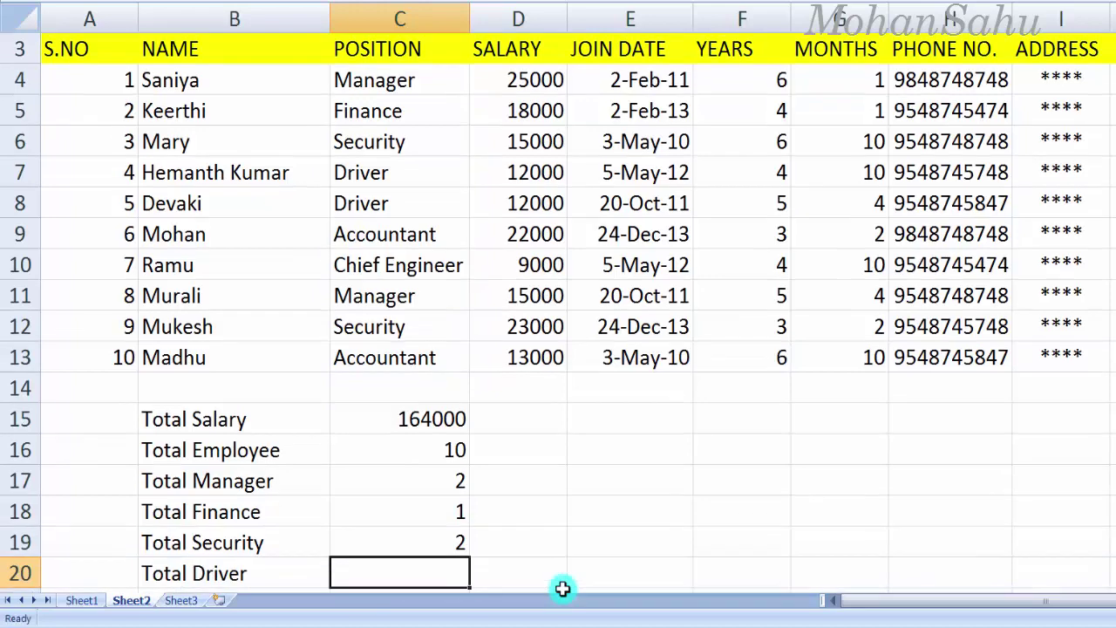
pyautogui.click(425, 546)
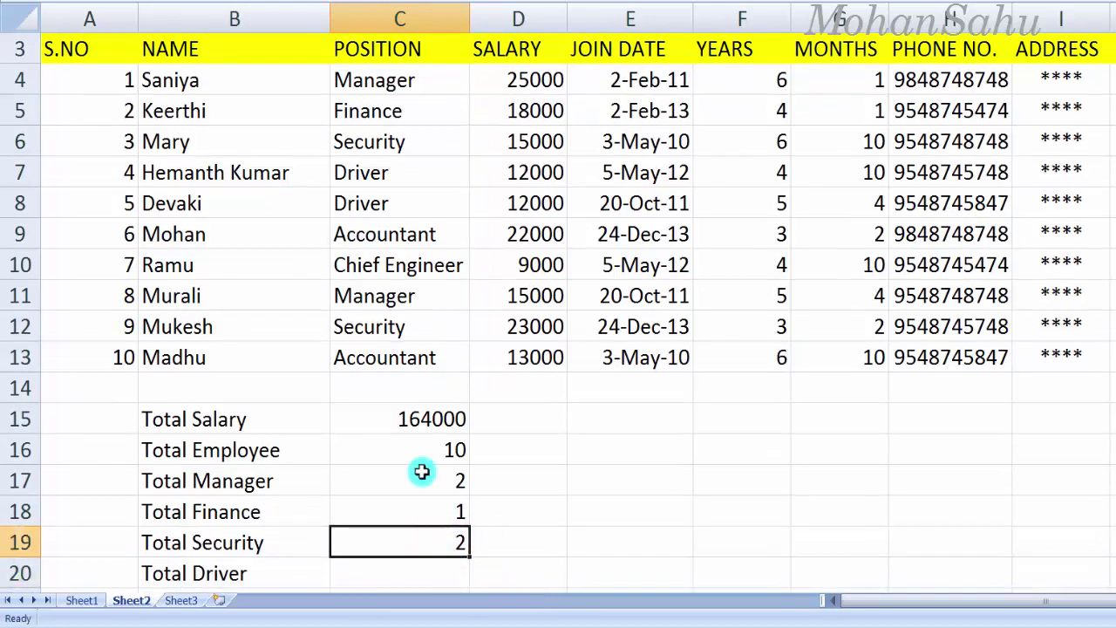
pyautogui.click(363, 327)
pyautogui.click(367, 153)
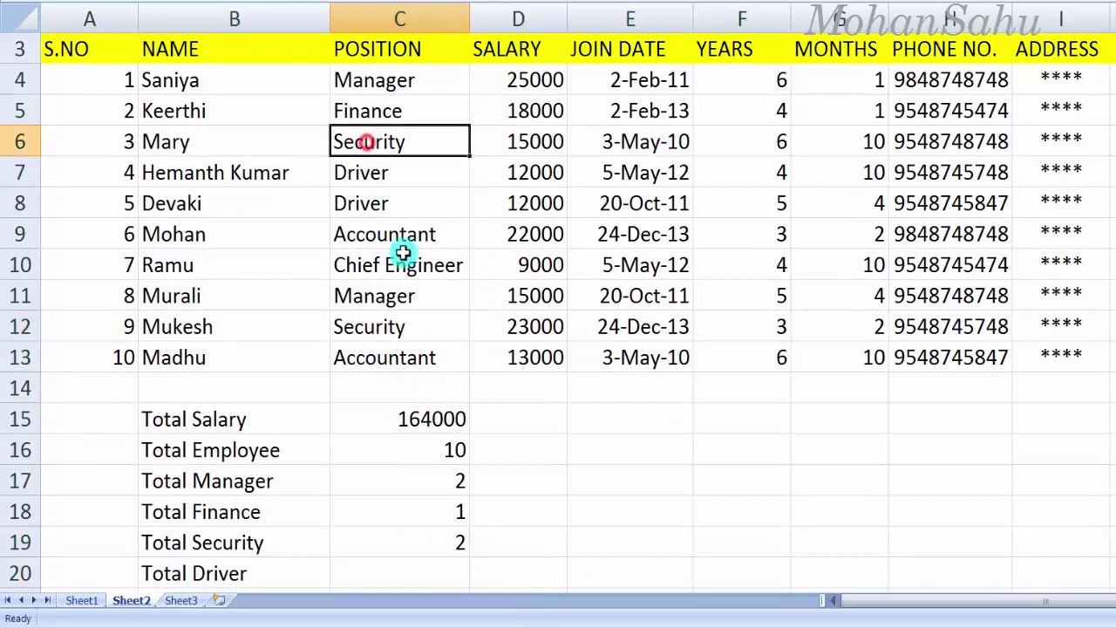
pyautogui.click(399, 573)
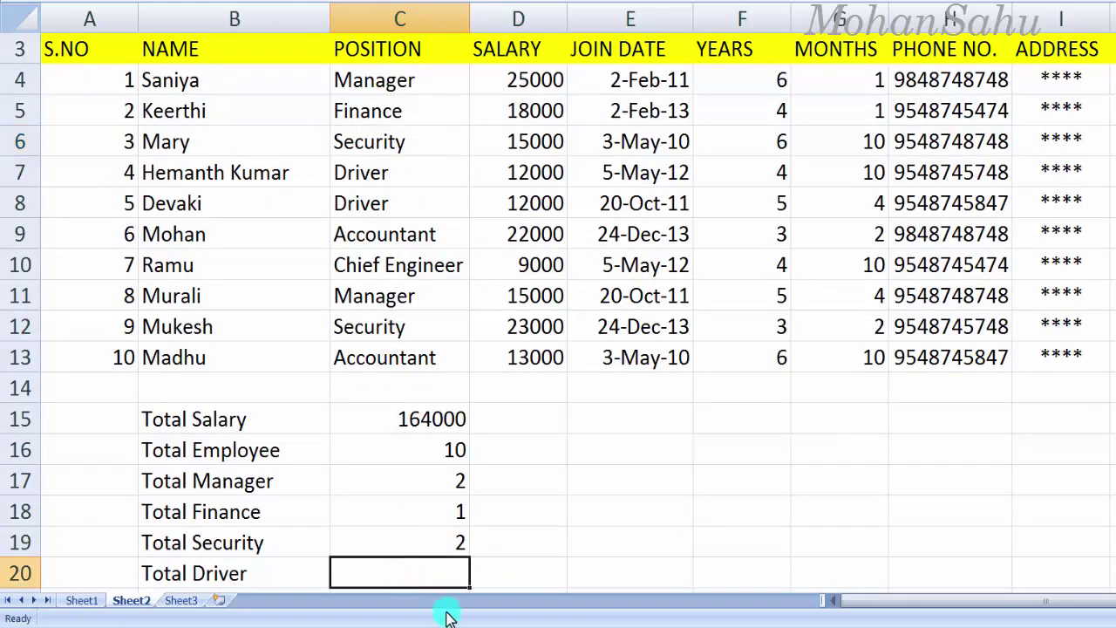
# Enter =COUNTIF(C4:C13,"Driver") in C20, giving 2, verified against C7 and C8
pyautogui.write('=count')
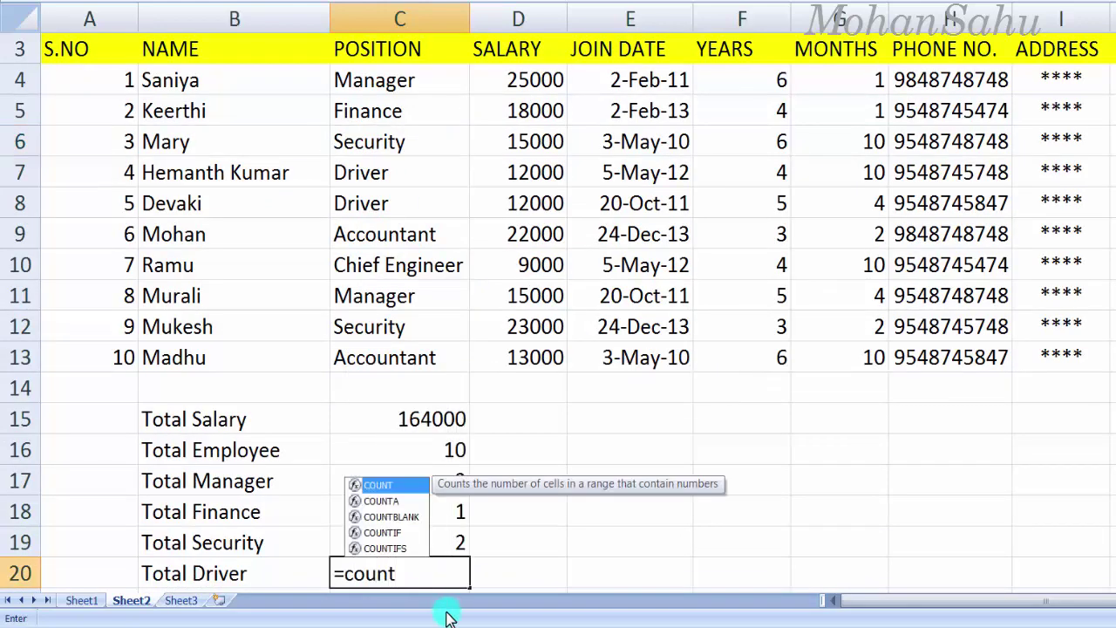
pyautogui.write('if(')
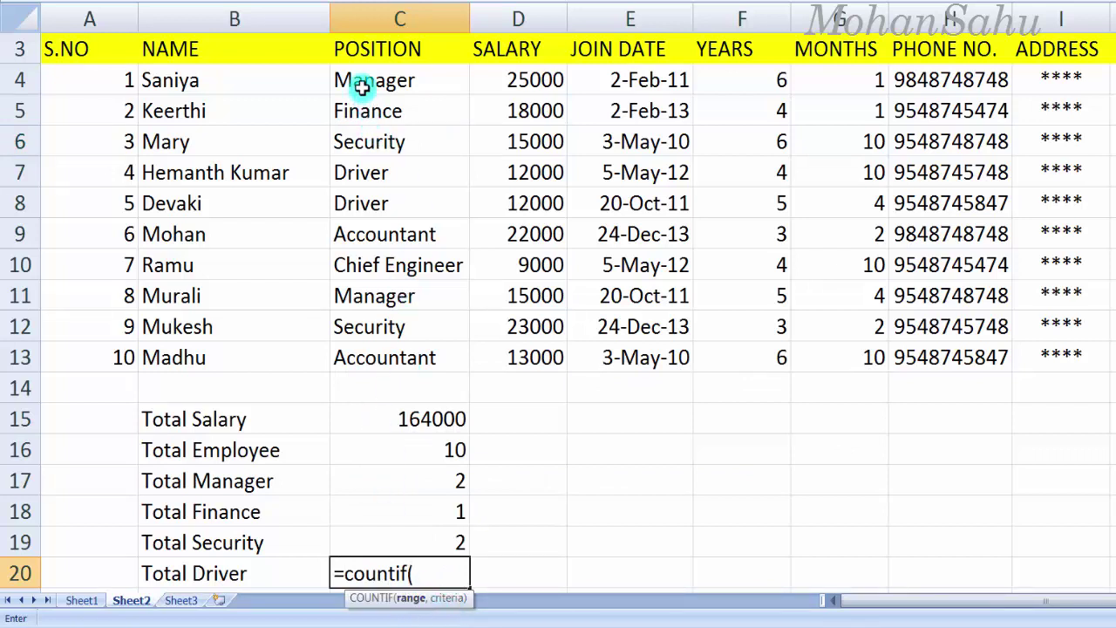
pyautogui.moveTo(362, 85); pyautogui.dragTo(370, 353)
pyautogui.write(',"Driver')
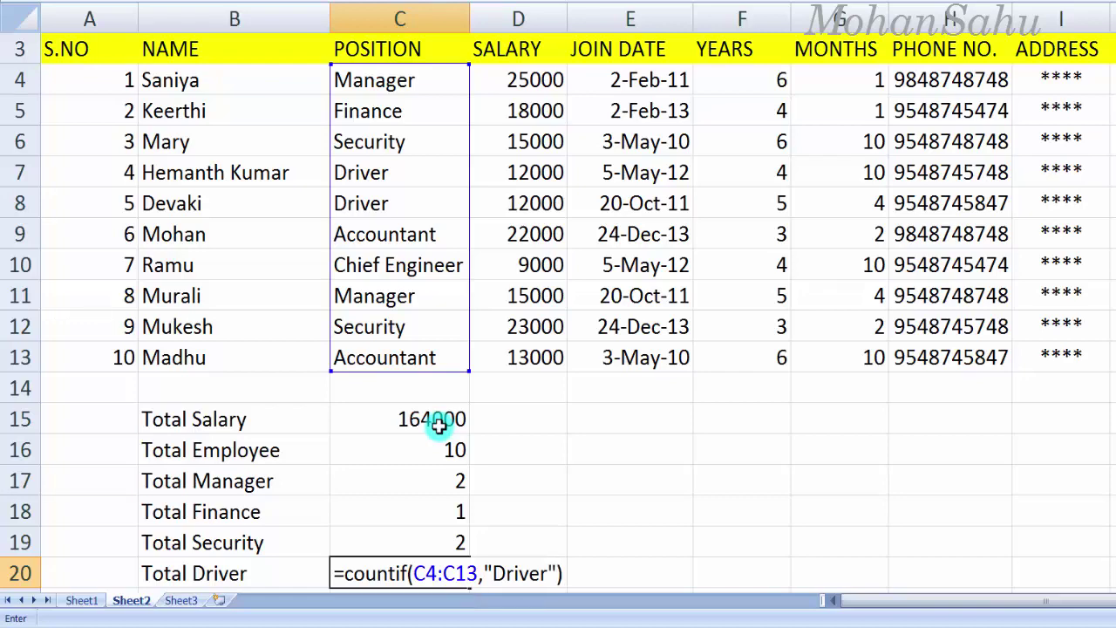
pyautogui.press('Return')
pyautogui.click(451, 538)
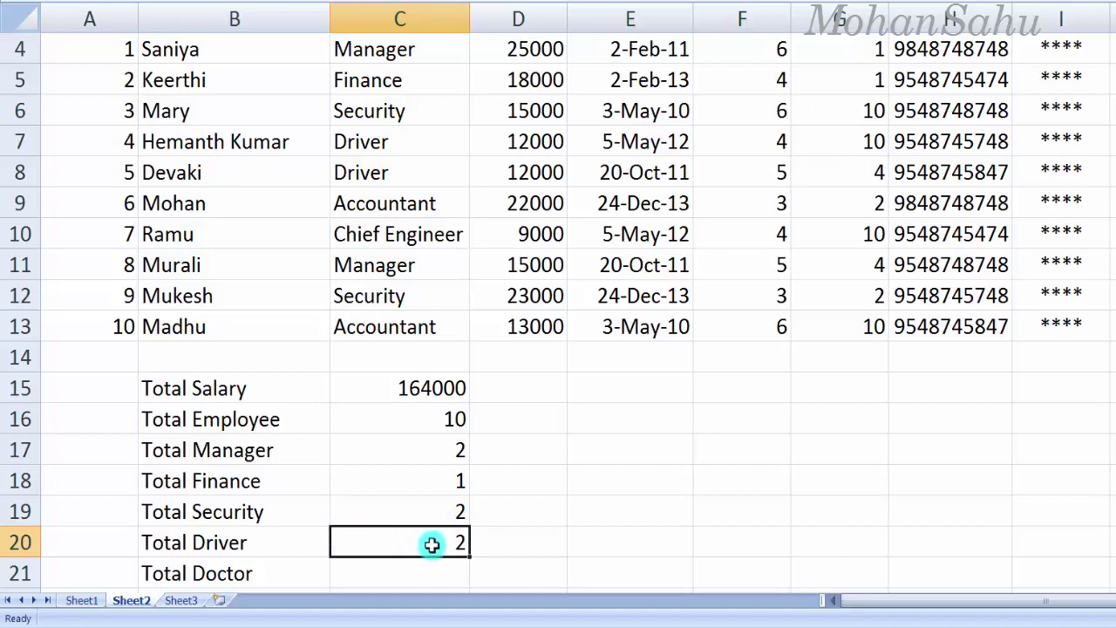
pyautogui.click(360, 140)
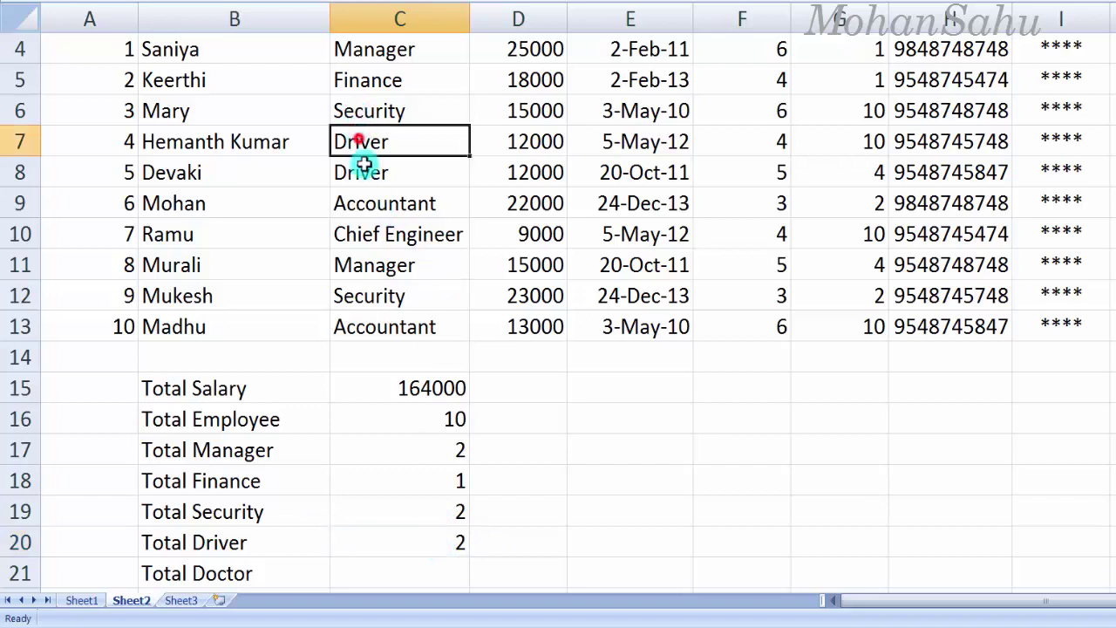
pyautogui.click(365, 173)
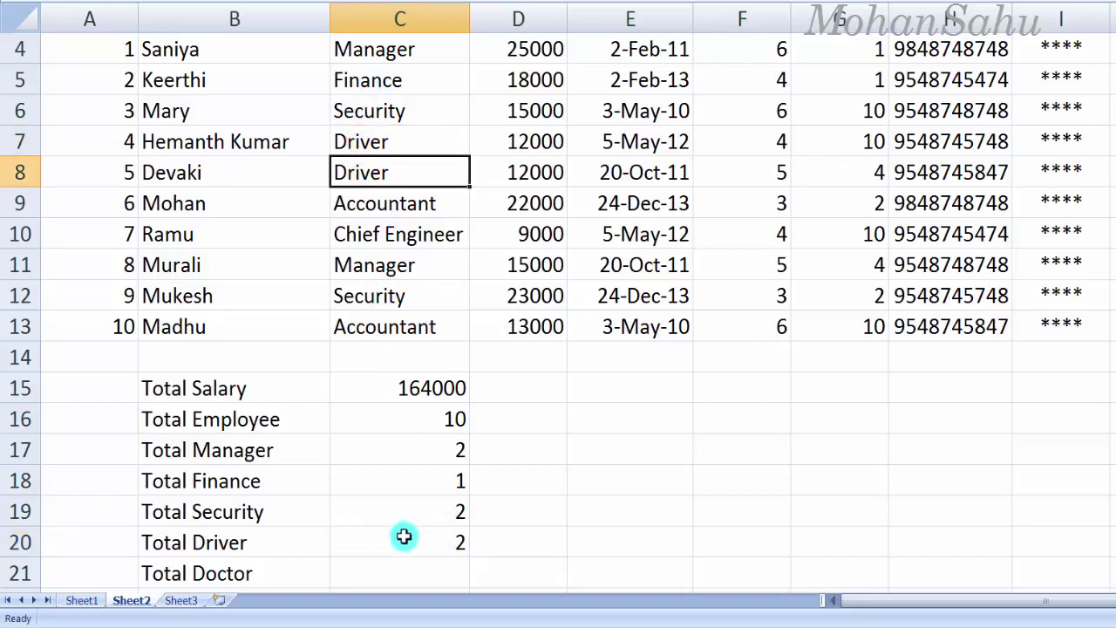
pyautogui.click(410, 565)
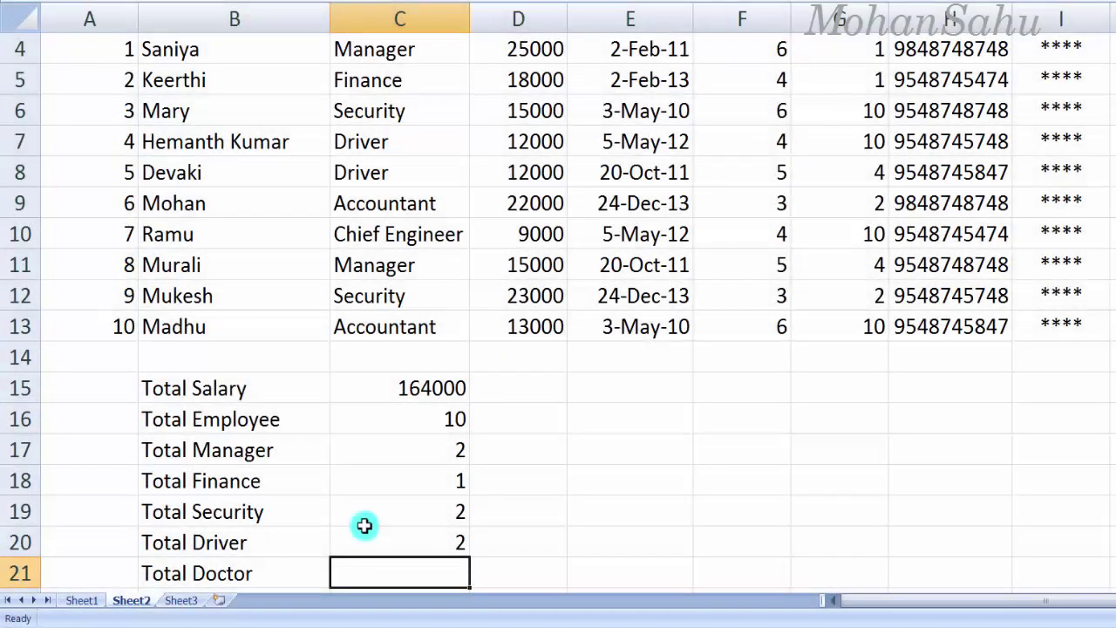
# Return to the top of the sheet and select the Position entries C4:C13
pyautogui.scroll(-1, 365, 525)
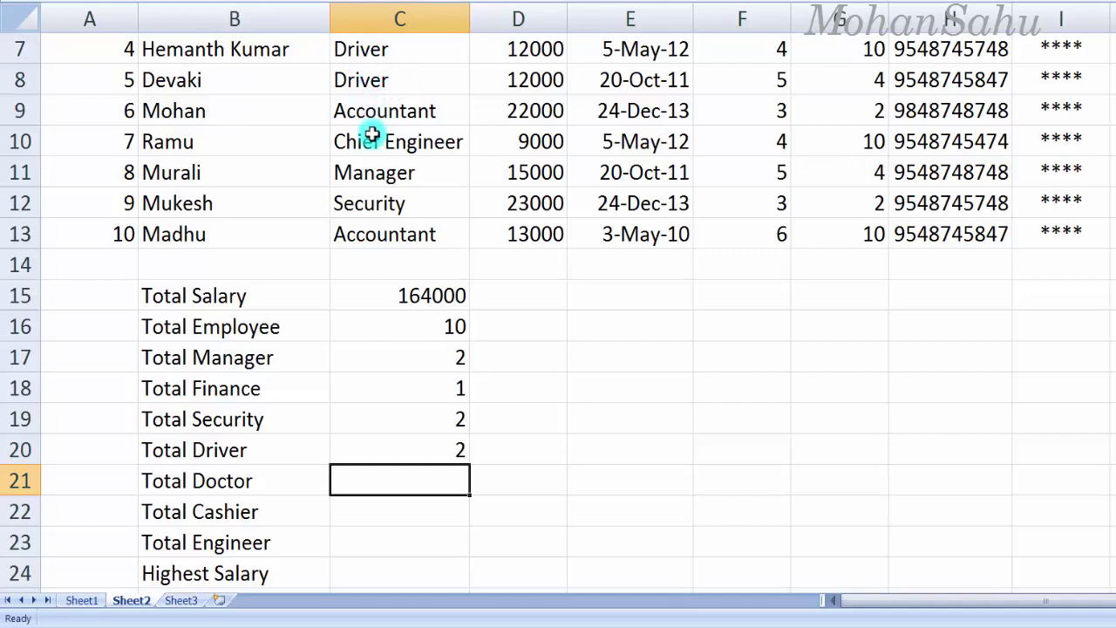
pyautogui.scroll(2, 373, 140)
pyautogui.moveTo(373, 179); pyautogui.dragTo(368, 455)
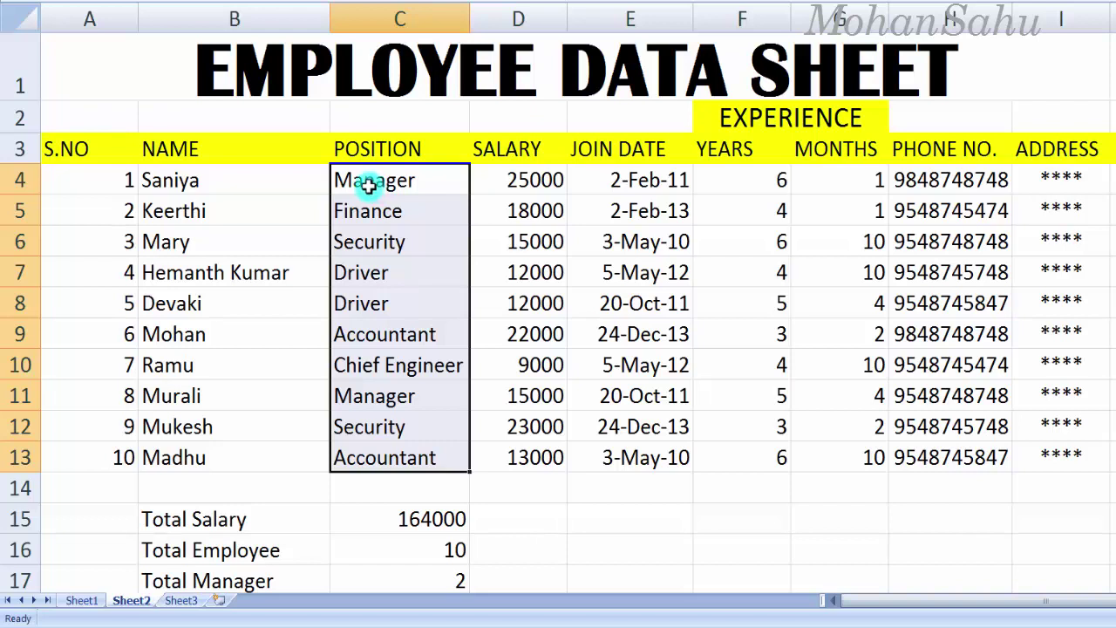
pyautogui.moveTo(375, 186); pyautogui.dragTo(367, 446)
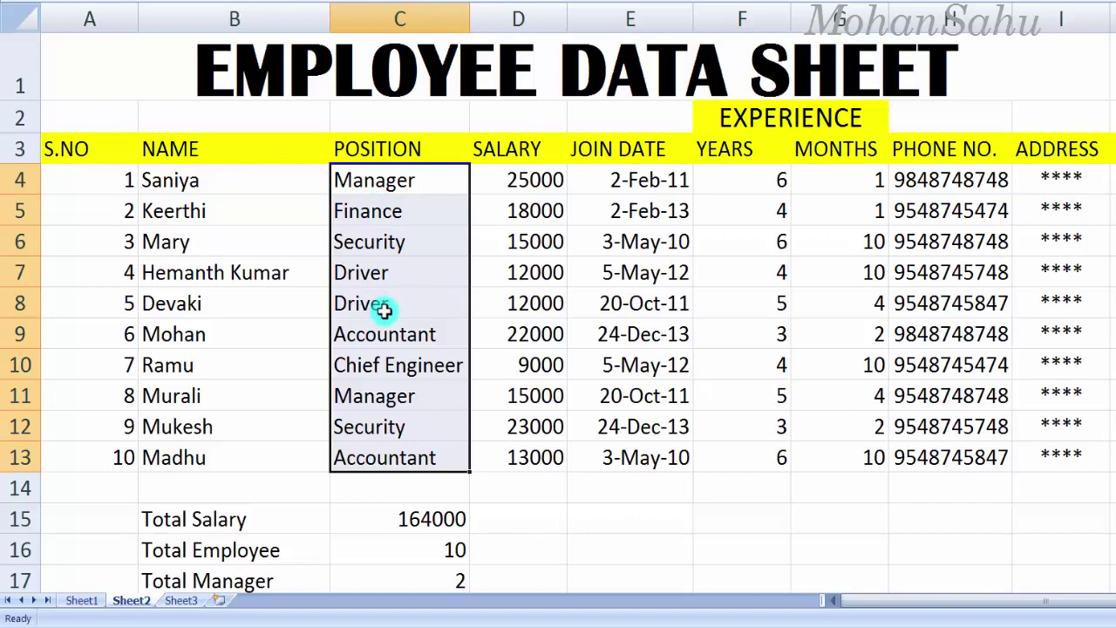
pyautogui.scroll(-3, 385, 311)
pyautogui.scroll(3, 369, 339)
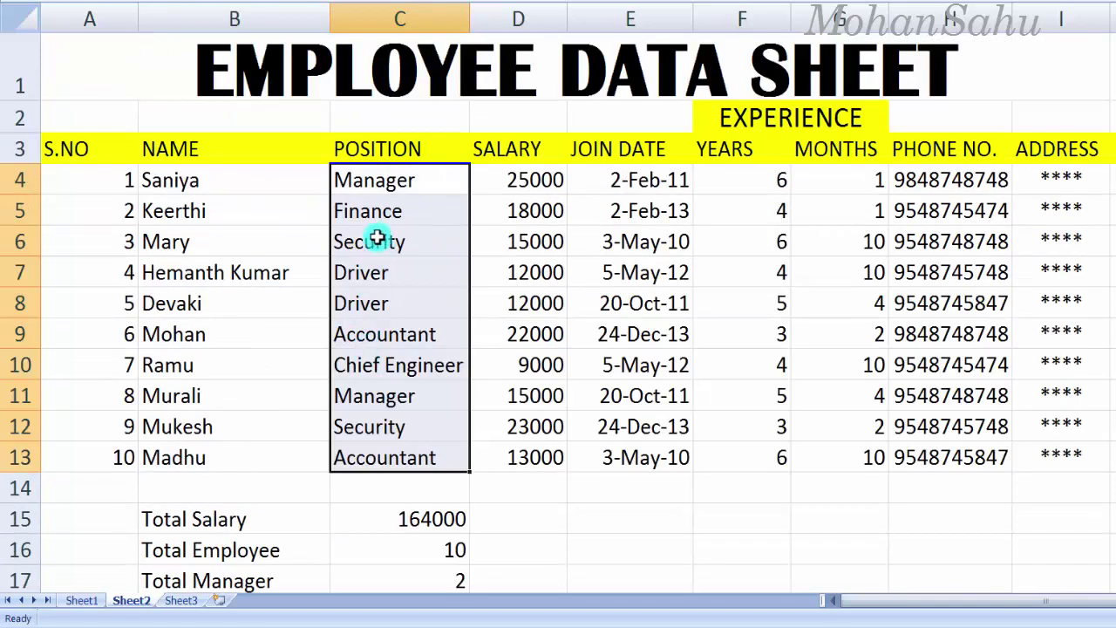
pyautogui.click(416, 234)
pyautogui.moveTo(366, 179); pyautogui.dragTo(361, 454)
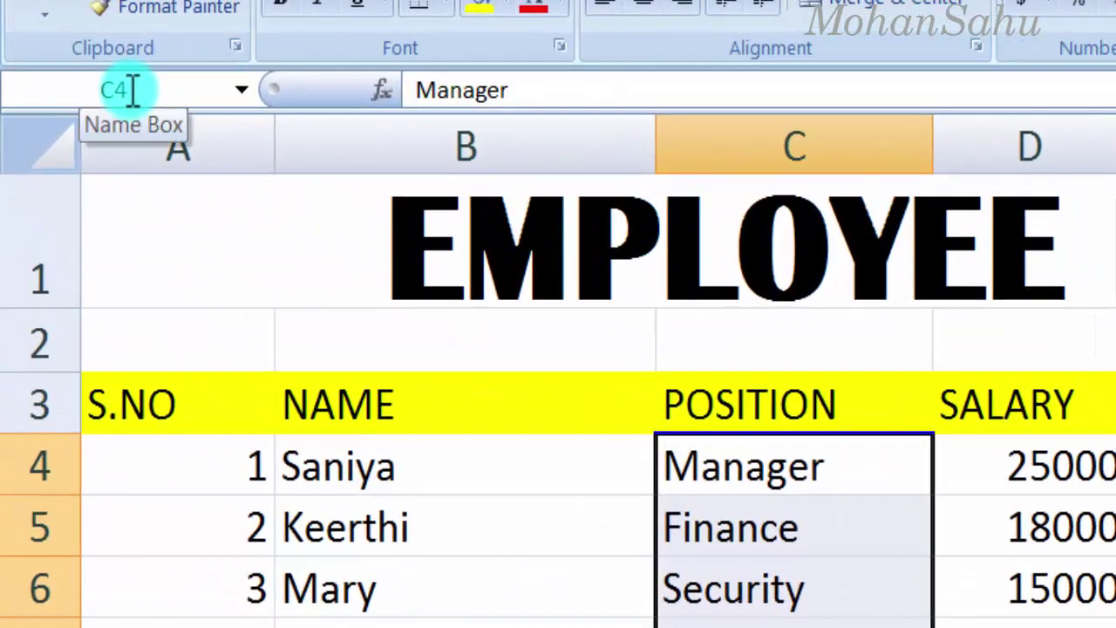
# Type the name position into the Name Box for the selected range C4:C13
pyautogui.click(91, 61)
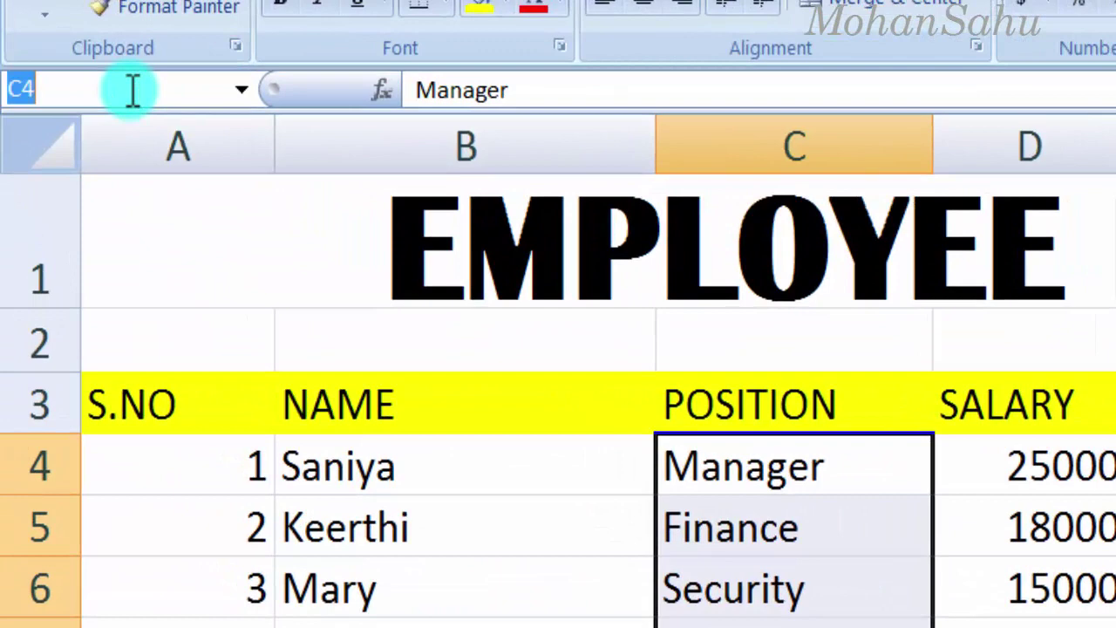
pyautogui.write('po')
pyautogui.press('BackSpace')
pyautogui.press('BackSpace')
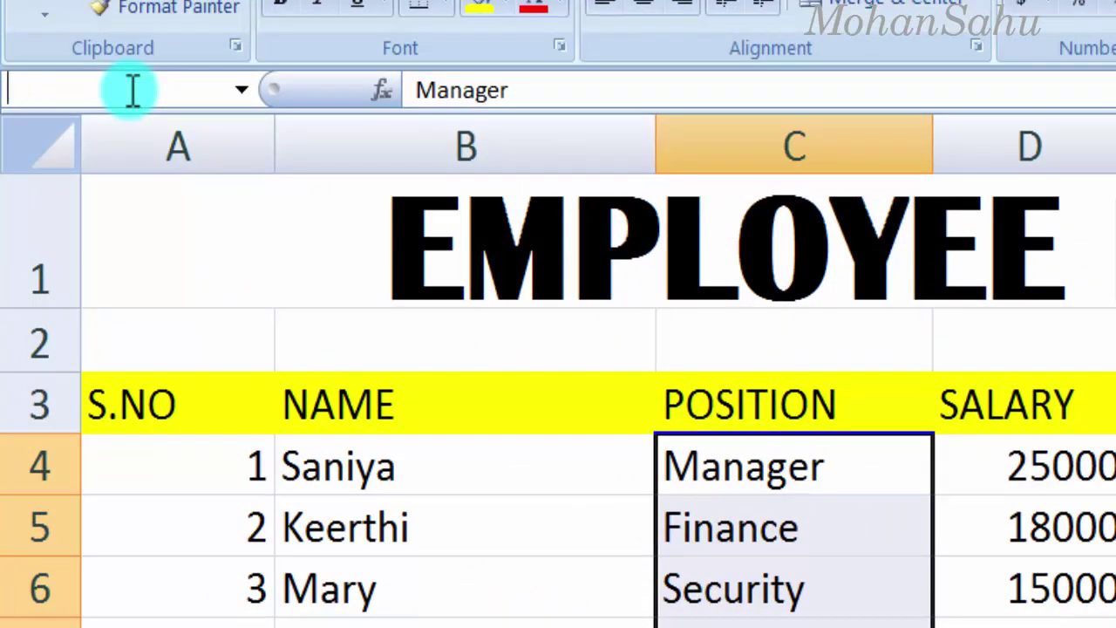
pyautogui.write('posi')
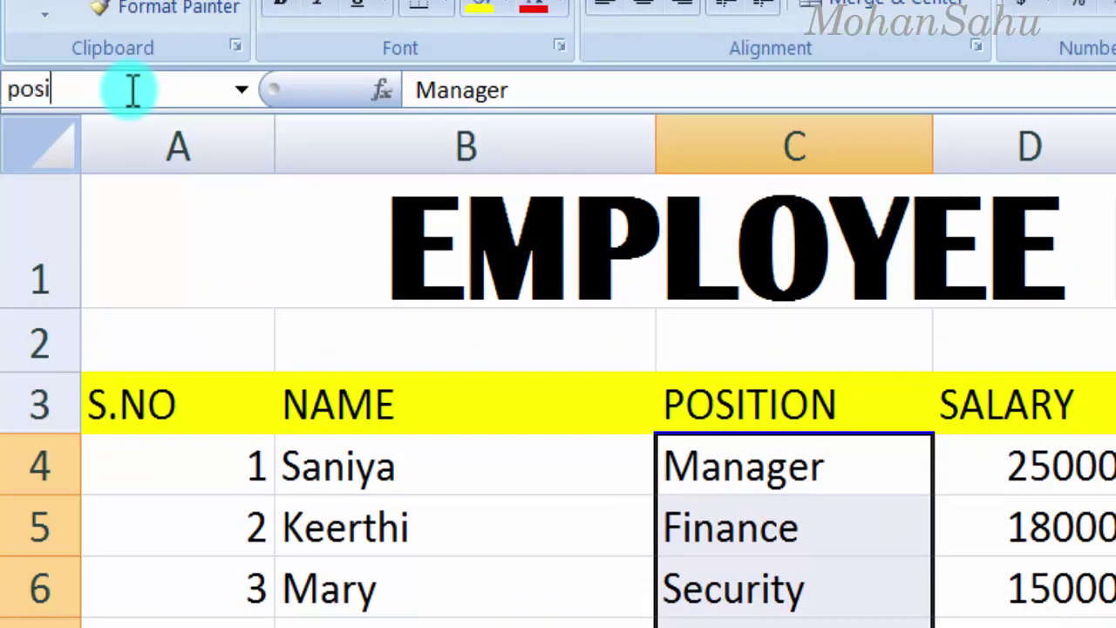
pyautogui.write('tion')
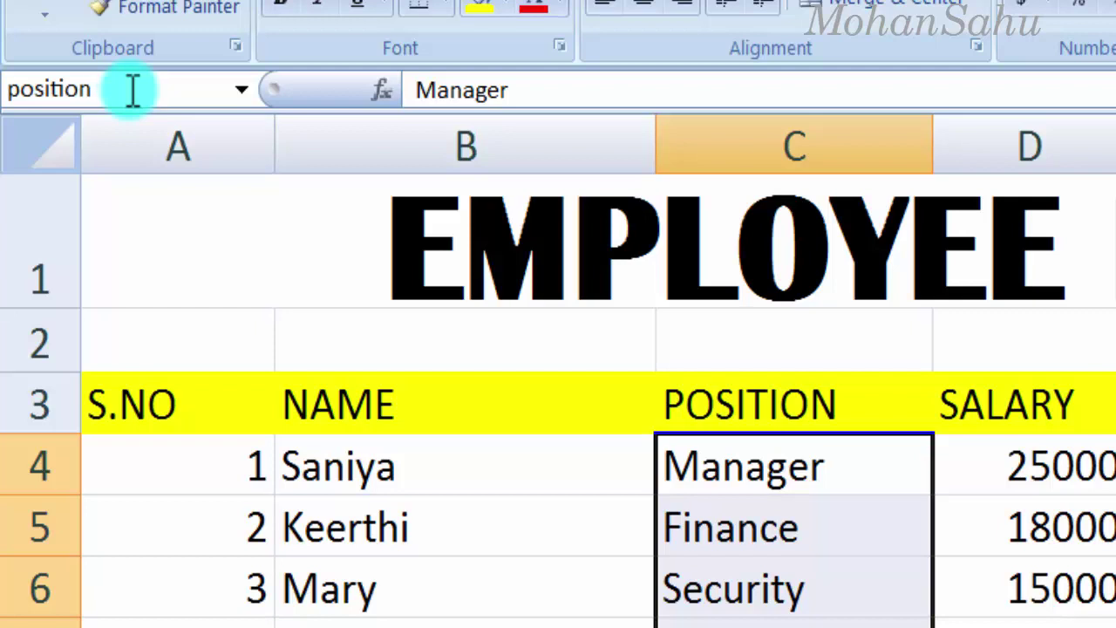
# Name C4:C13 'position', reselect the range to confirm the name, and pick the Total Doctor cell
pyautogui.press('Return')
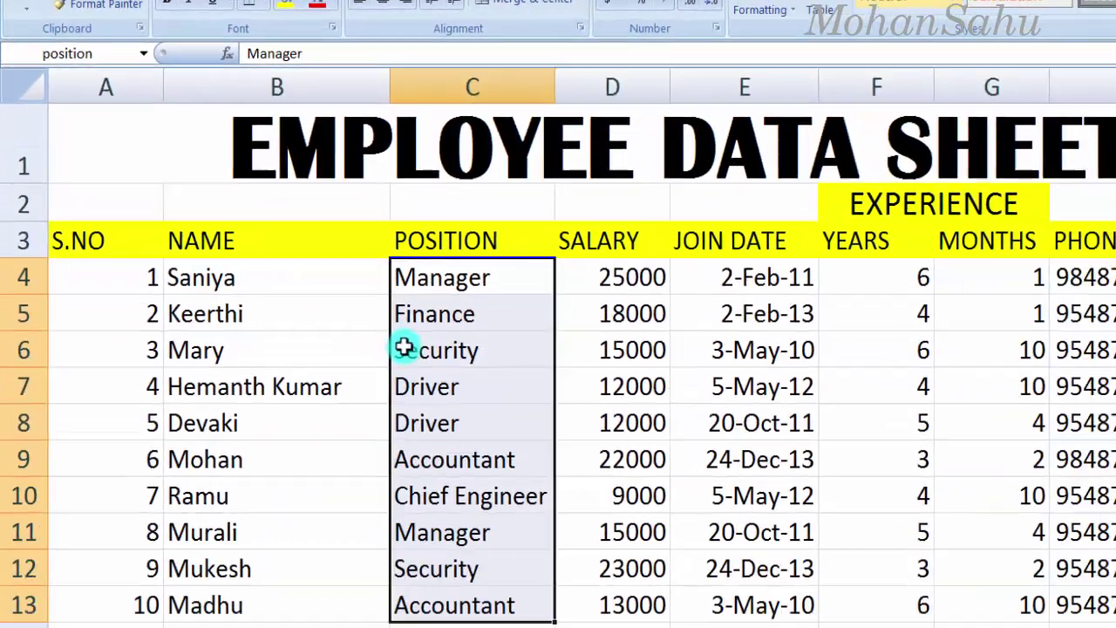
pyautogui.click(323, 278)
pyautogui.click(339, 335)
pyautogui.click(337, 229)
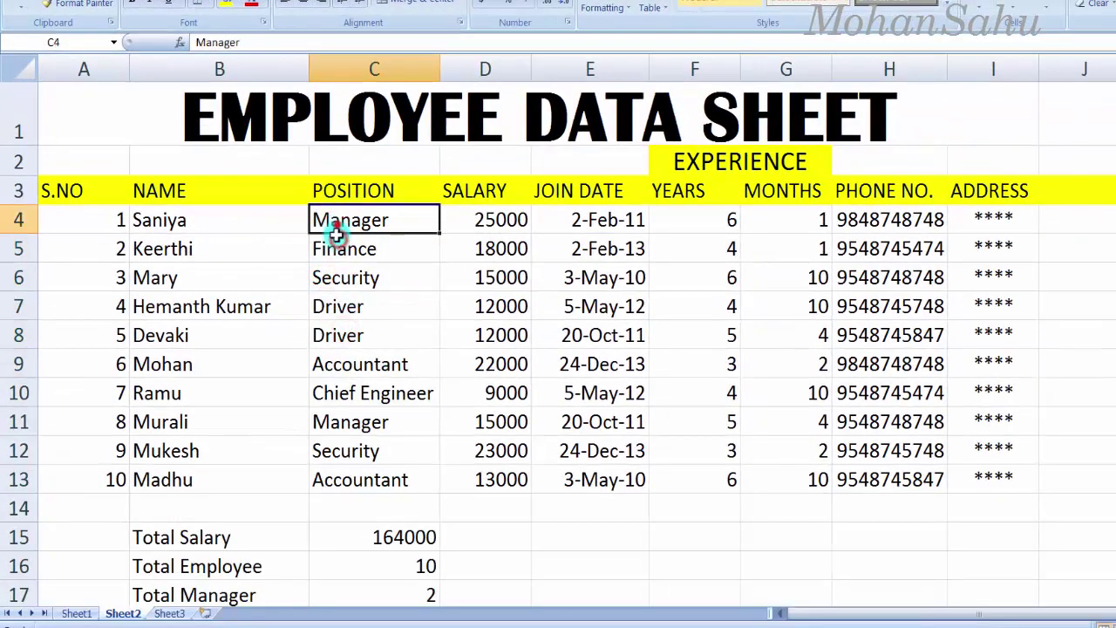
pyautogui.moveTo(337, 229); pyautogui.dragTo(329, 475)
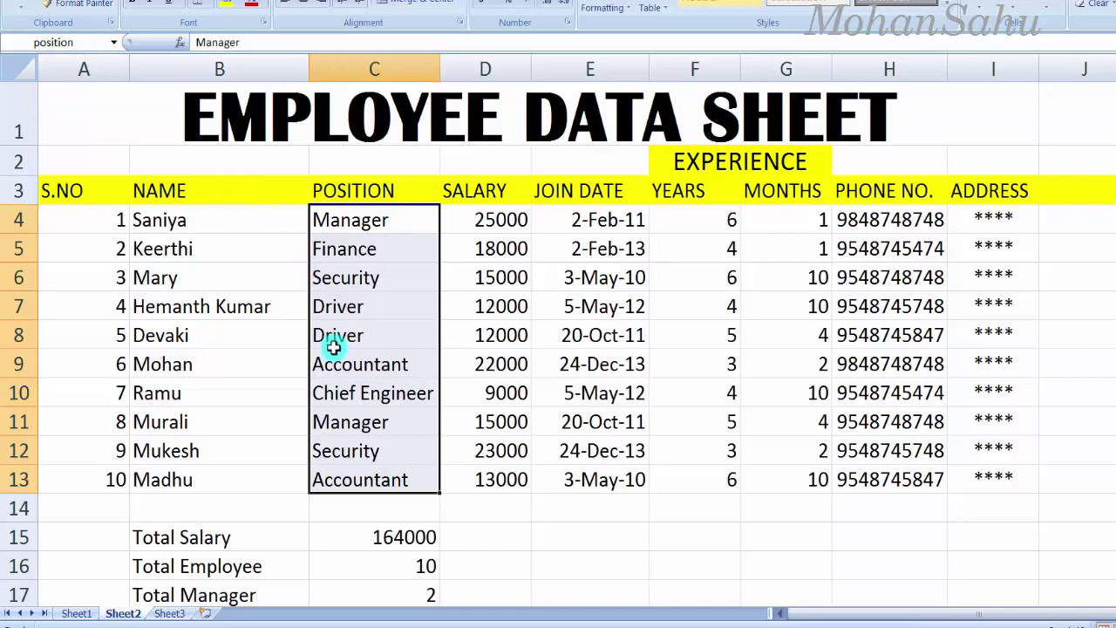
pyautogui.scroll(-2, 334, 347)
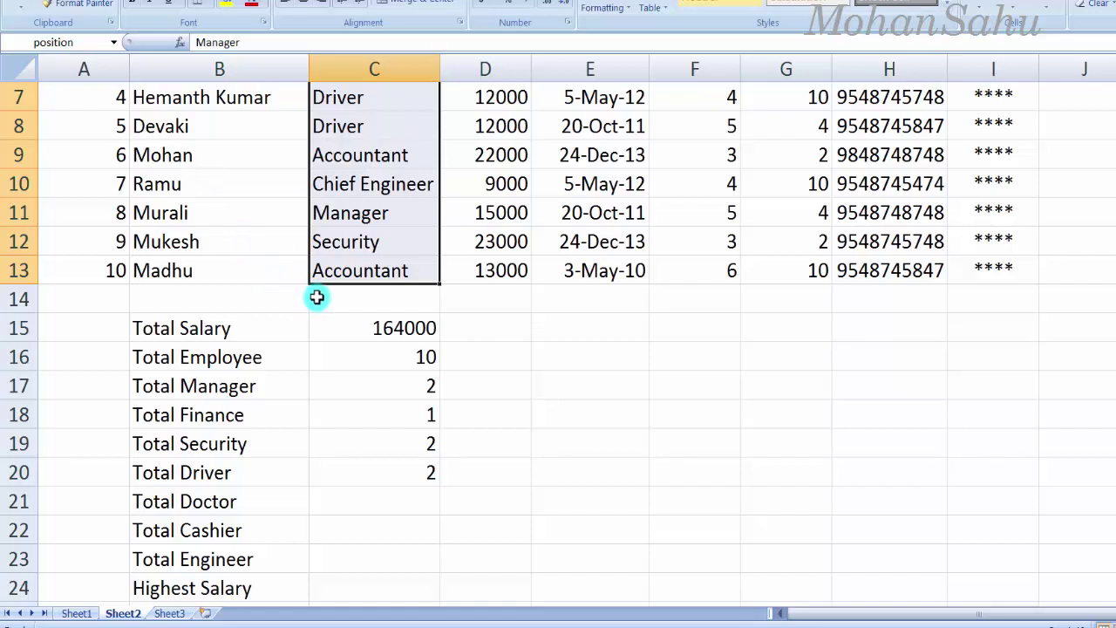
pyautogui.click(30, 45)
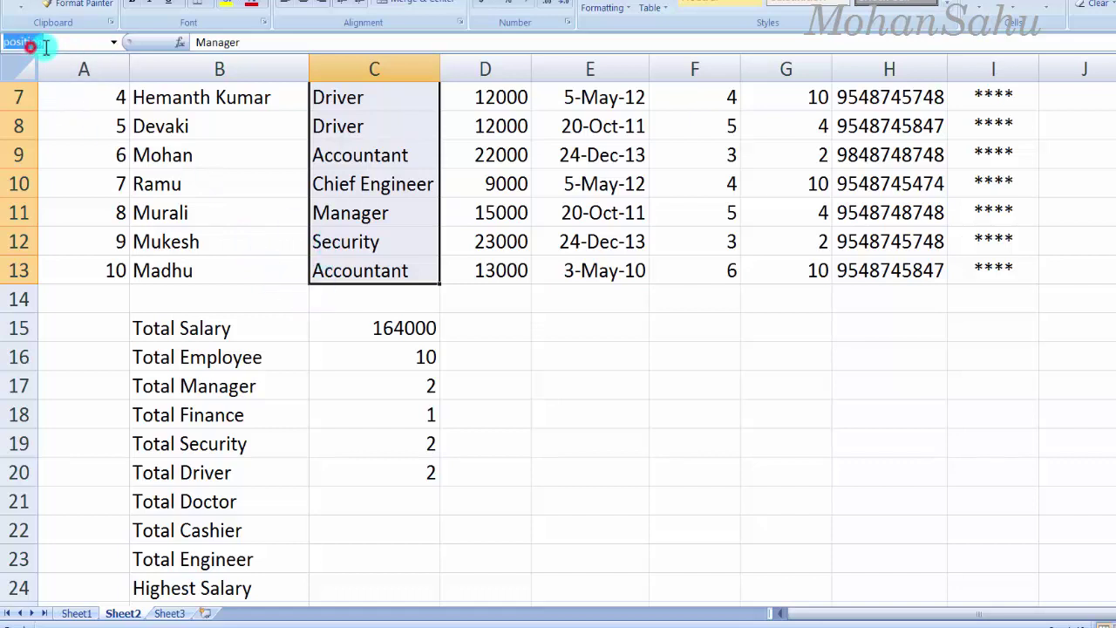
pyautogui.click(387, 504)
# Enter =COUNTIF(position,"Doctor") in C21, removing the stray quotes around position; it returns 0
pyautogui.write('=')
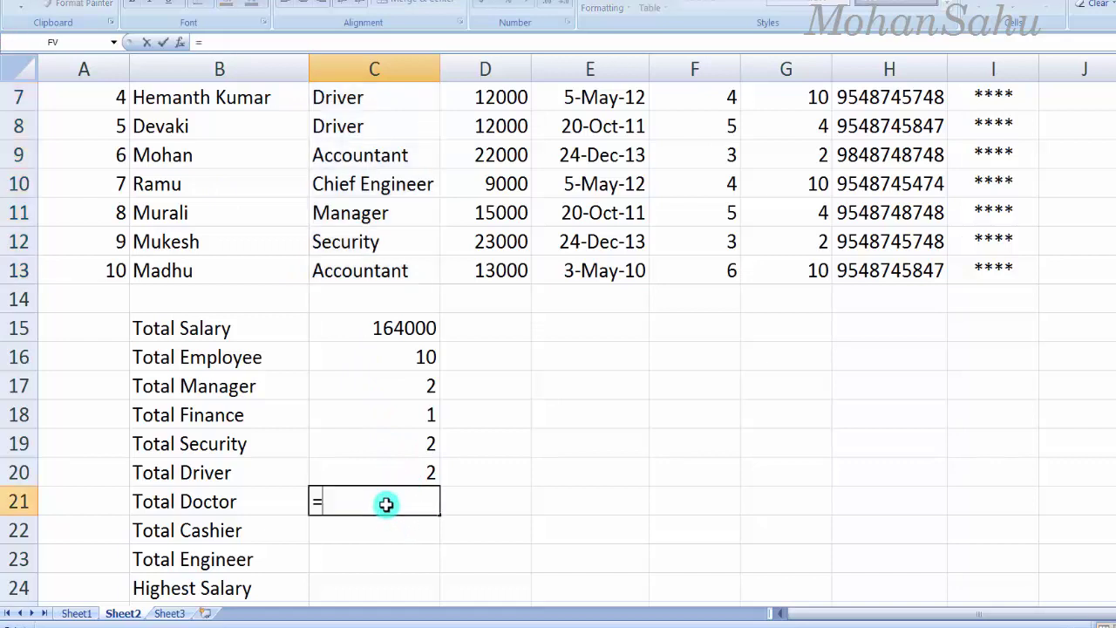
pyautogui.write('countif')
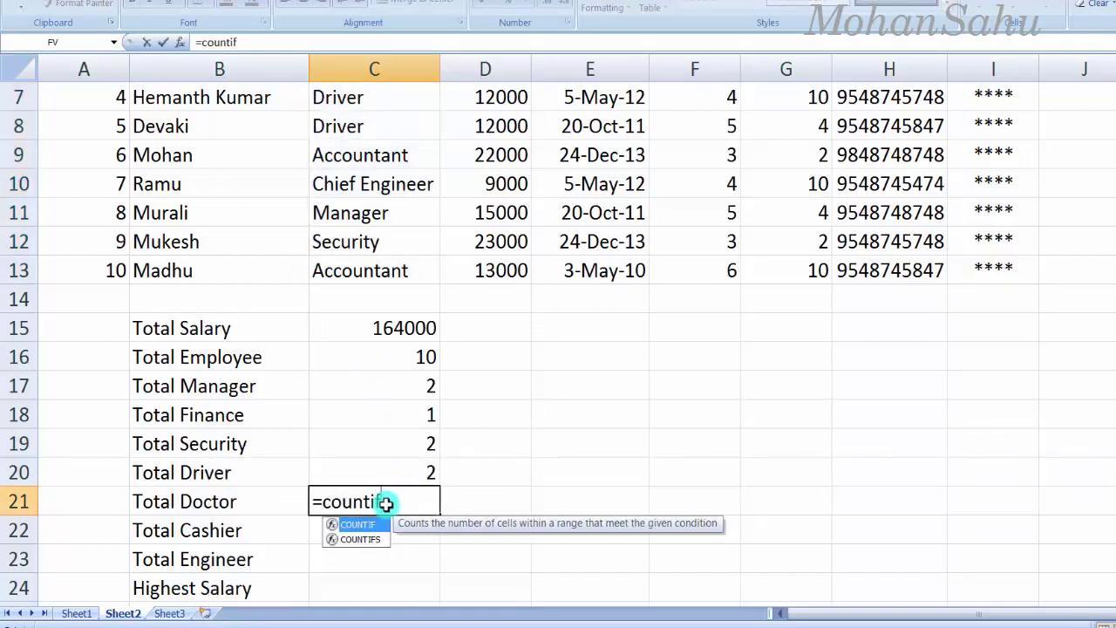
pyautogui.write('(')
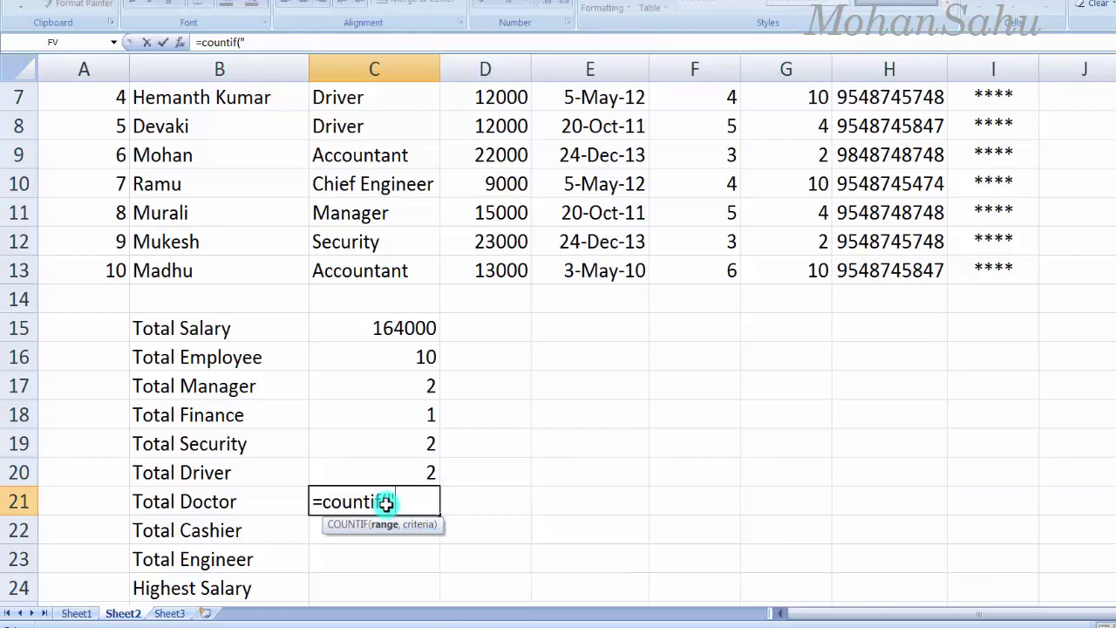
pyautogui.write('osi')
pyautogui.write('tion"')
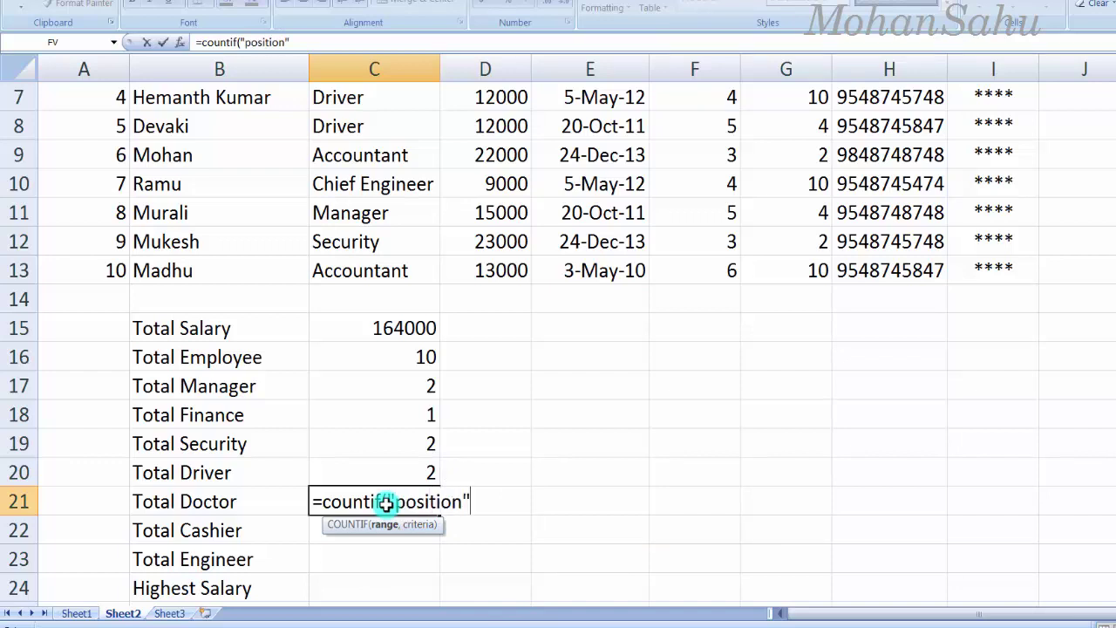
pyautogui.write(',')
pyautogui.write('doc')
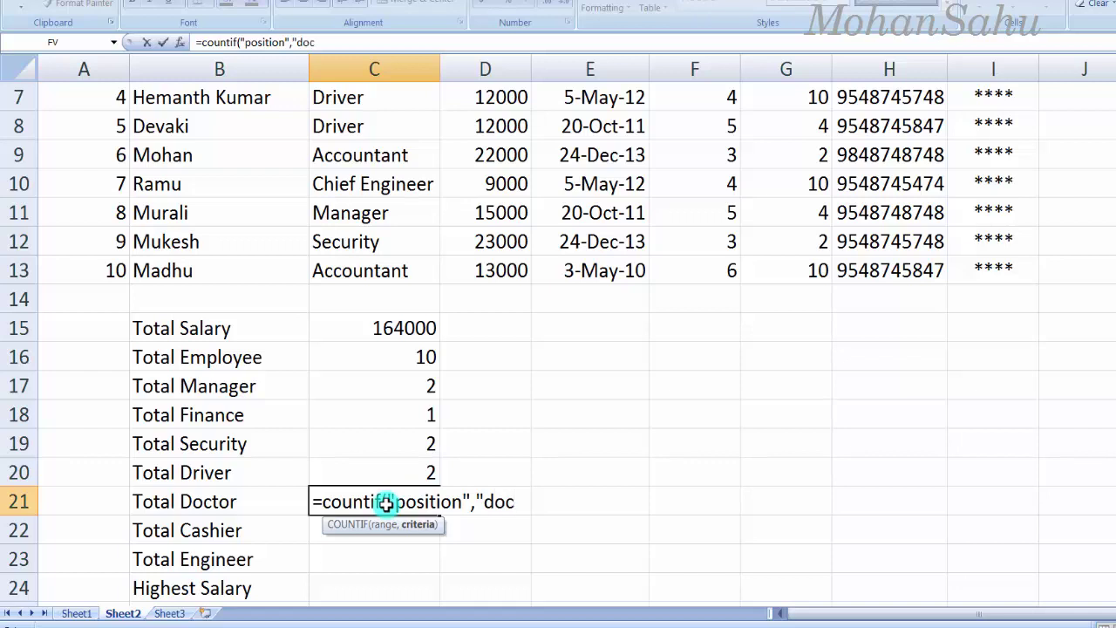
pyautogui.press('BackSpace')
pyautogui.press('BackSpace')
pyautogui.press('BackSpace')
pyautogui.press('BackSpace')
pyautogui.write('Doc')
pyautogui.write('tor')
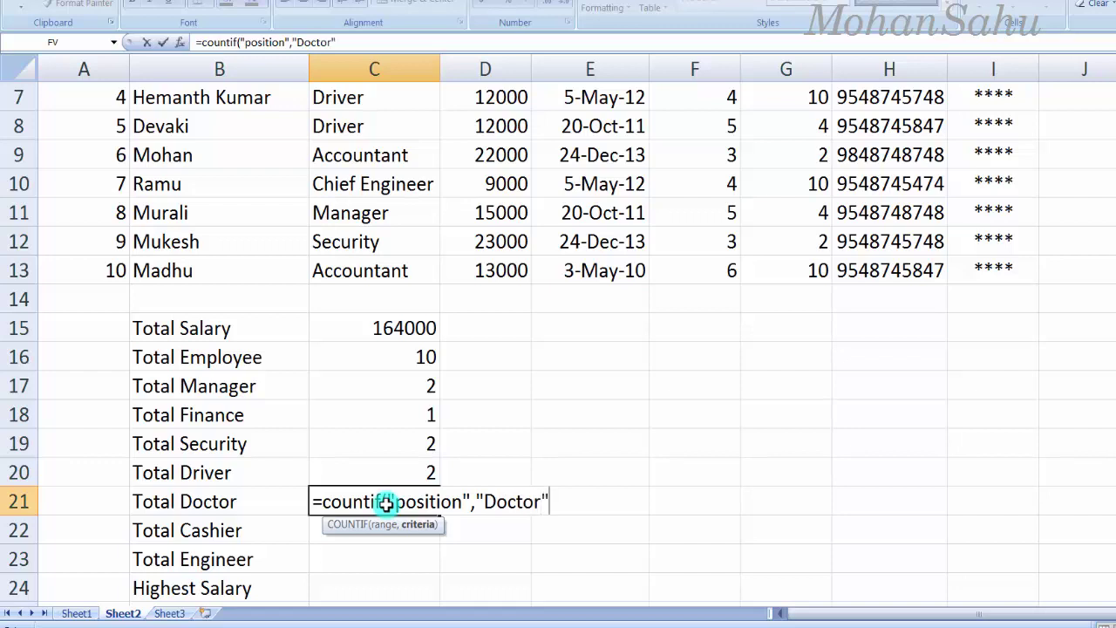
pyautogui.press('Return')
pyautogui.press('Return')
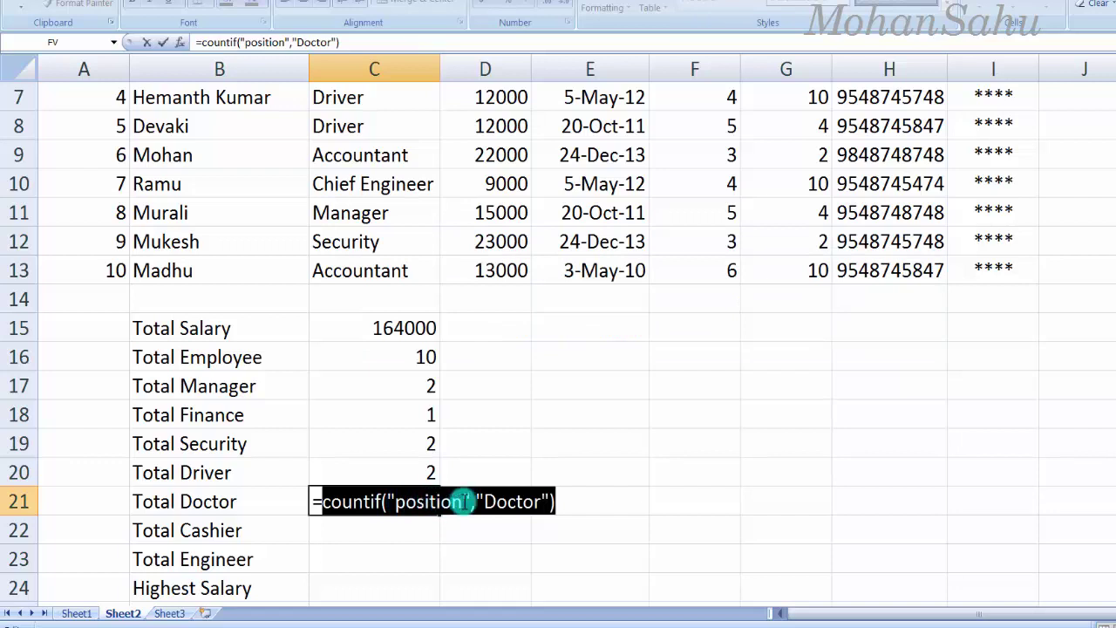
pyautogui.click(464, 501)
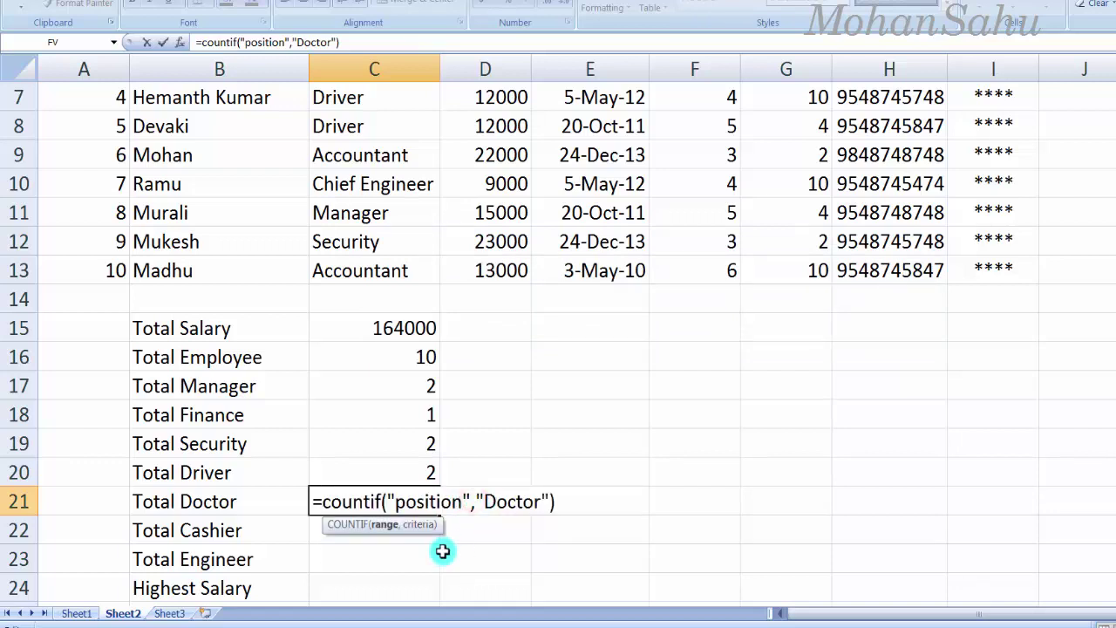
pyautogui.press('BackSpace')
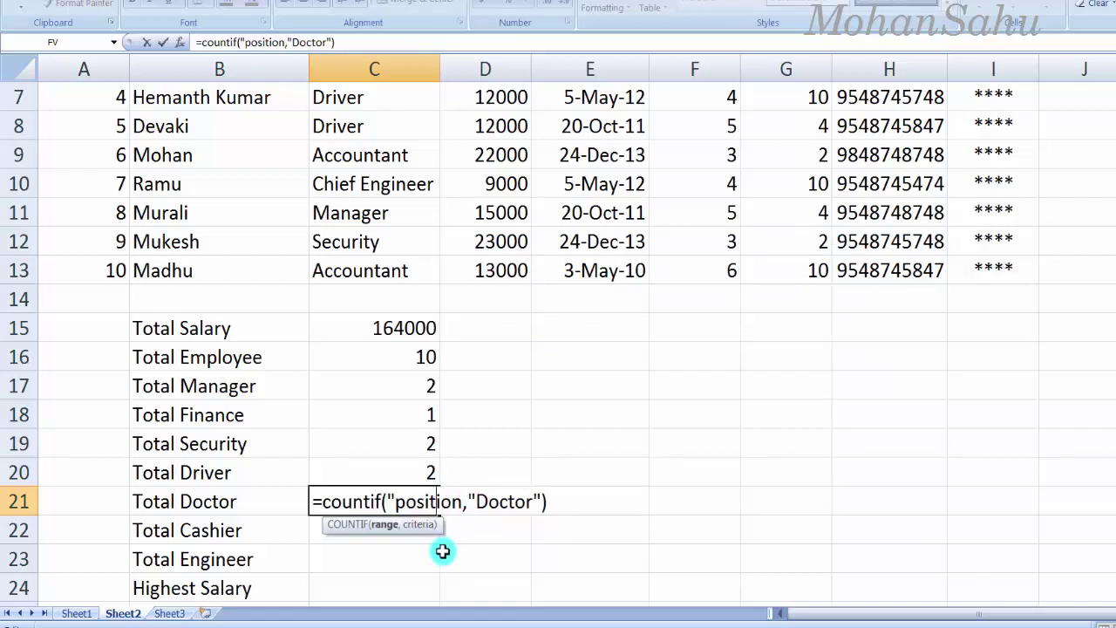
pyautogui.press('BackSpace')
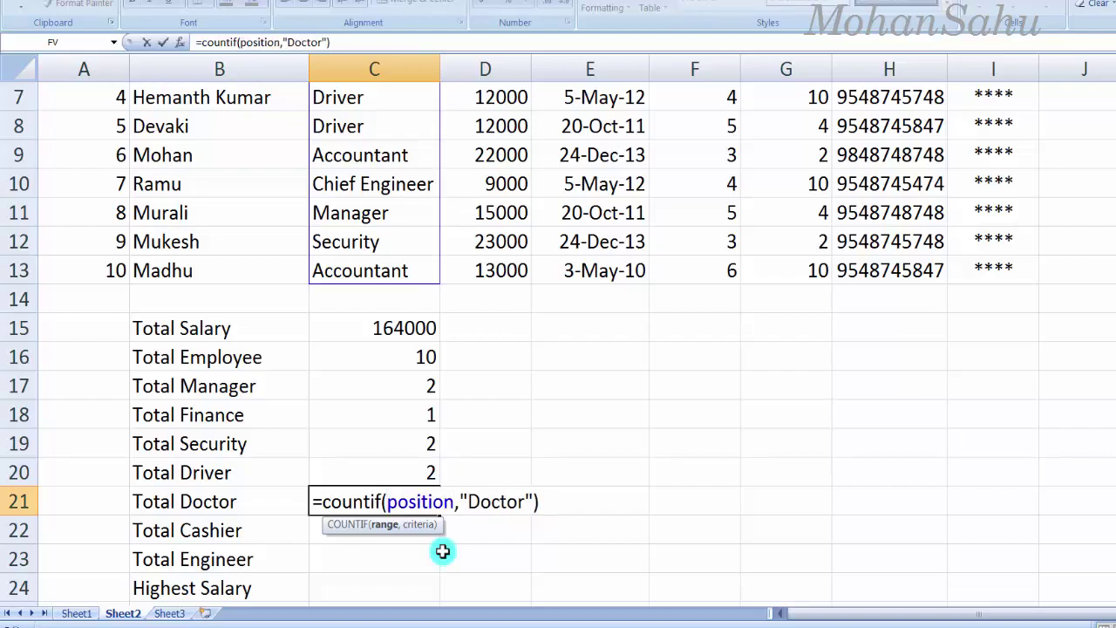
pyautogui.press('Return')
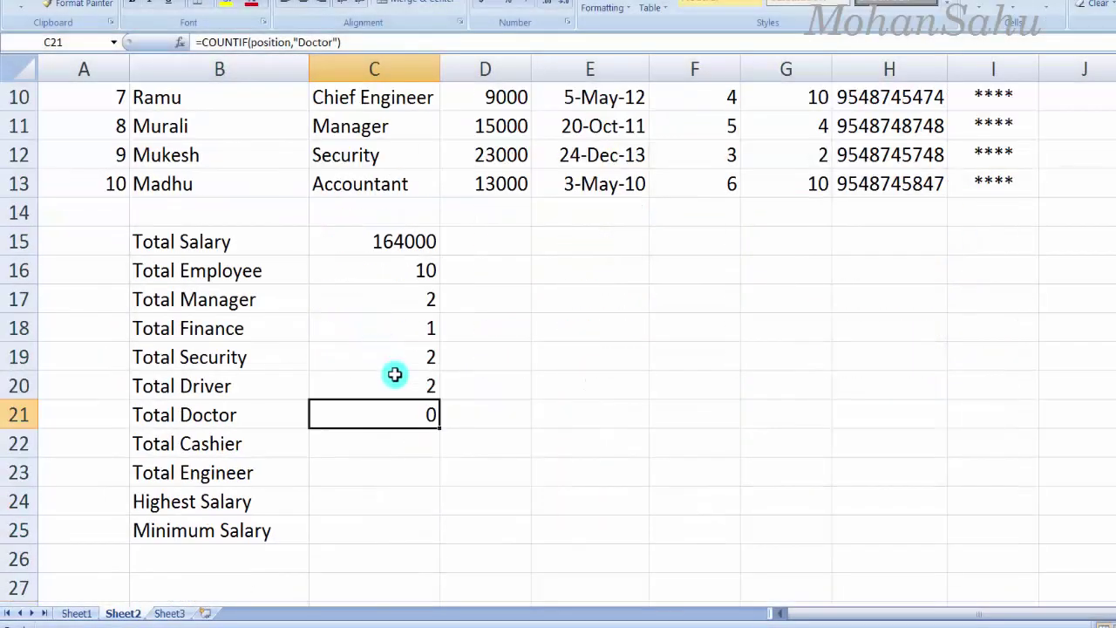
pyautogui.scroll(3, 401, 270)
# Look over the Position column entries and select the Total Cashier cell C22
pyautogui.click(373, 249)
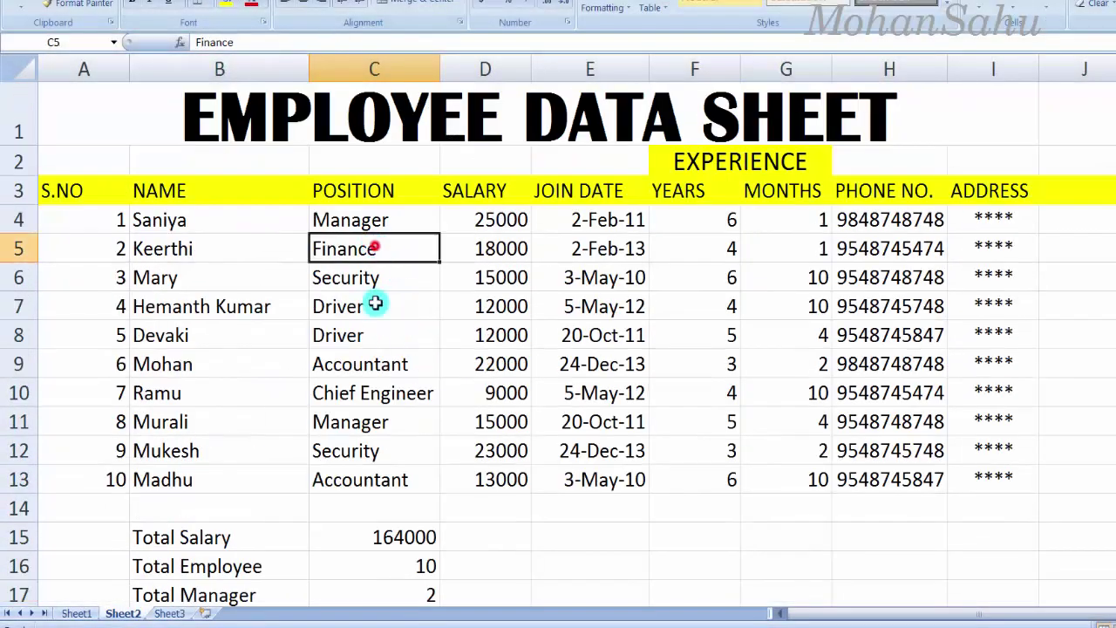
pyautogui.click(375, 364)
pyautogui.click(389, 421)
pyautogui.scroll(-3, 418, 449)
pyautogui.click(411, 444)
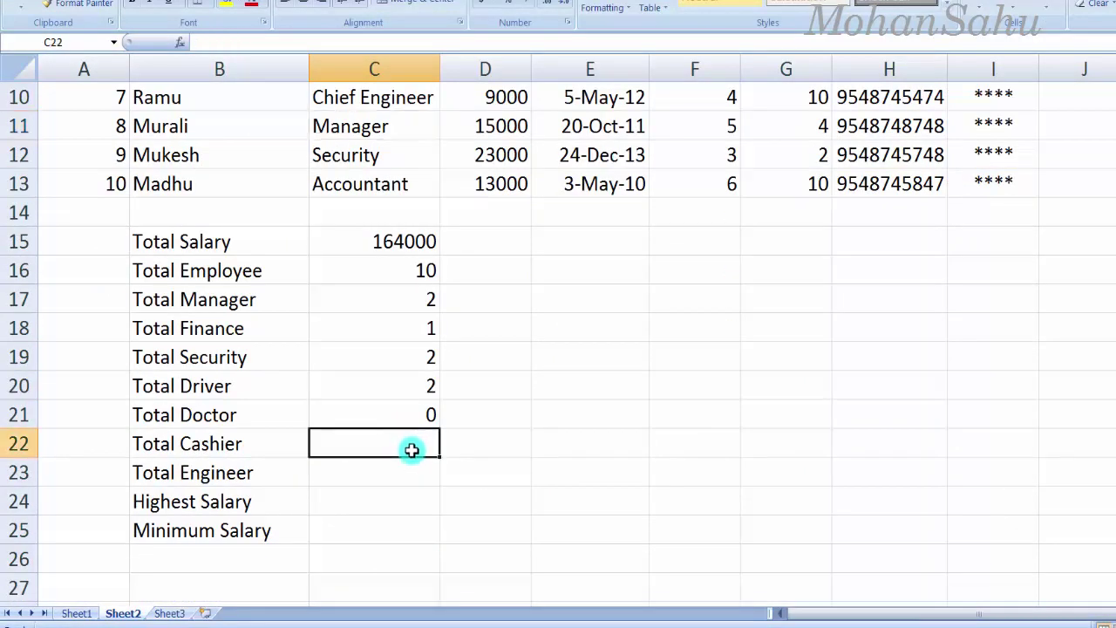
# Enter =COUNTIF(position,"Cashier") in C22, which returns 0
pyautogui.write('=')
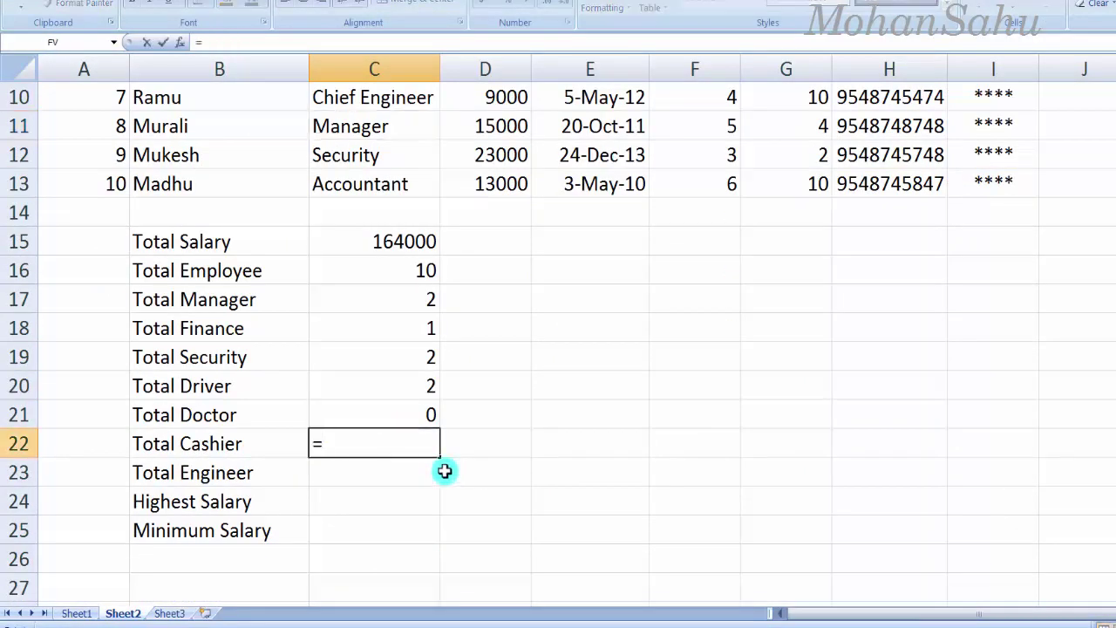
pyautogui.write('couni')
pyautogui.press('BackSpace')
pyautogui.write('tif(')
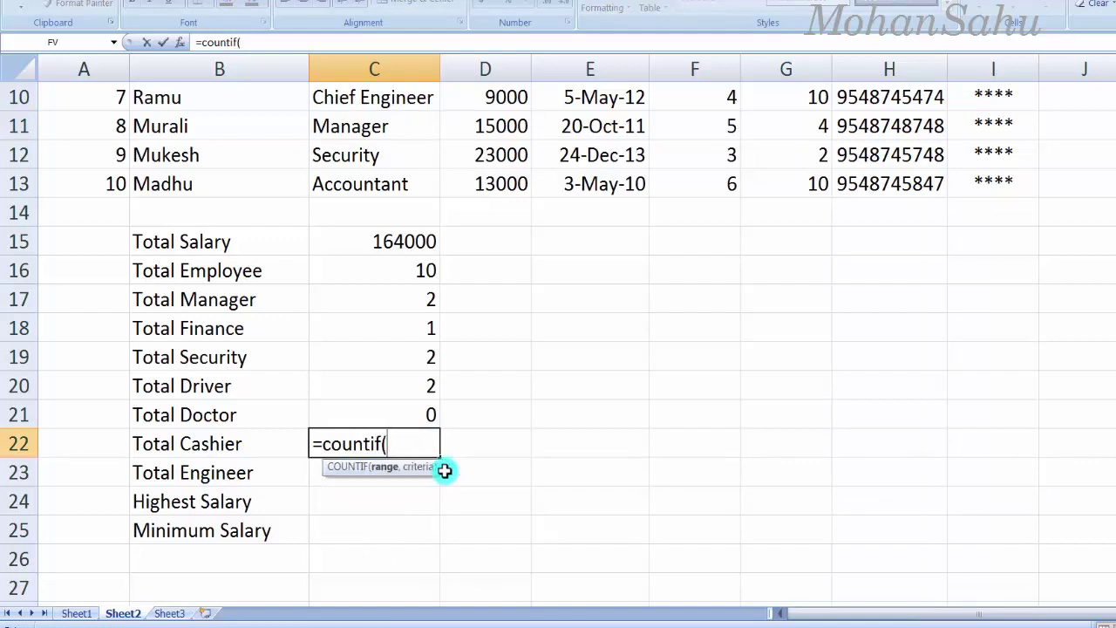
pyautogui.write('pao')
pyautogui.press('BackSpace')
pyautogui.press('BackSpace')
pyautogui.press('BackSpace')
pyautogui.write('po')
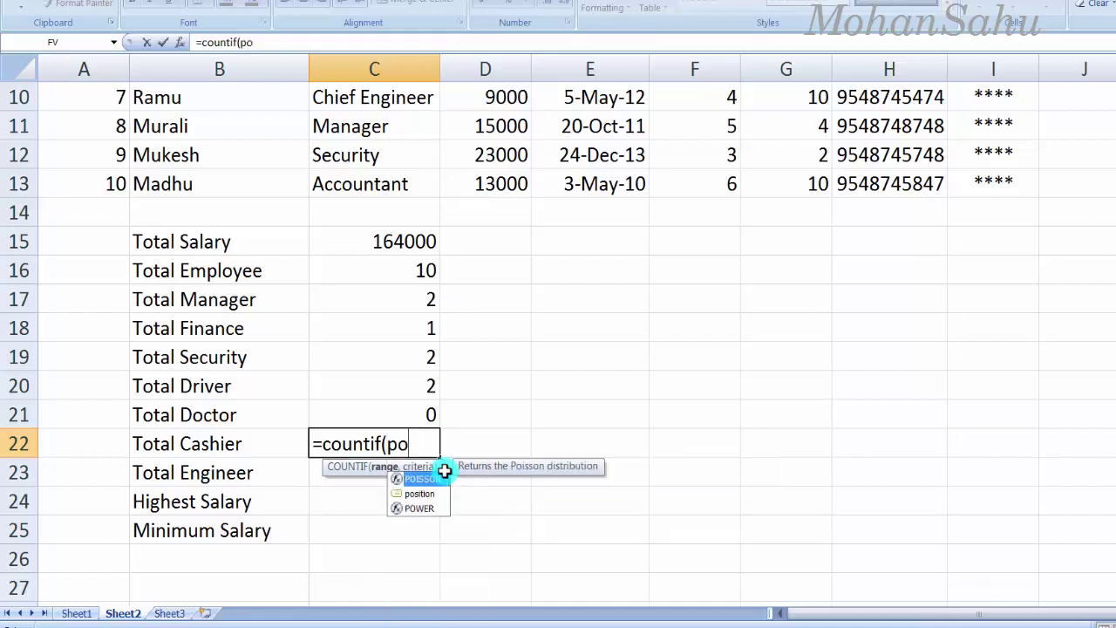
pyautogui.write('sition')
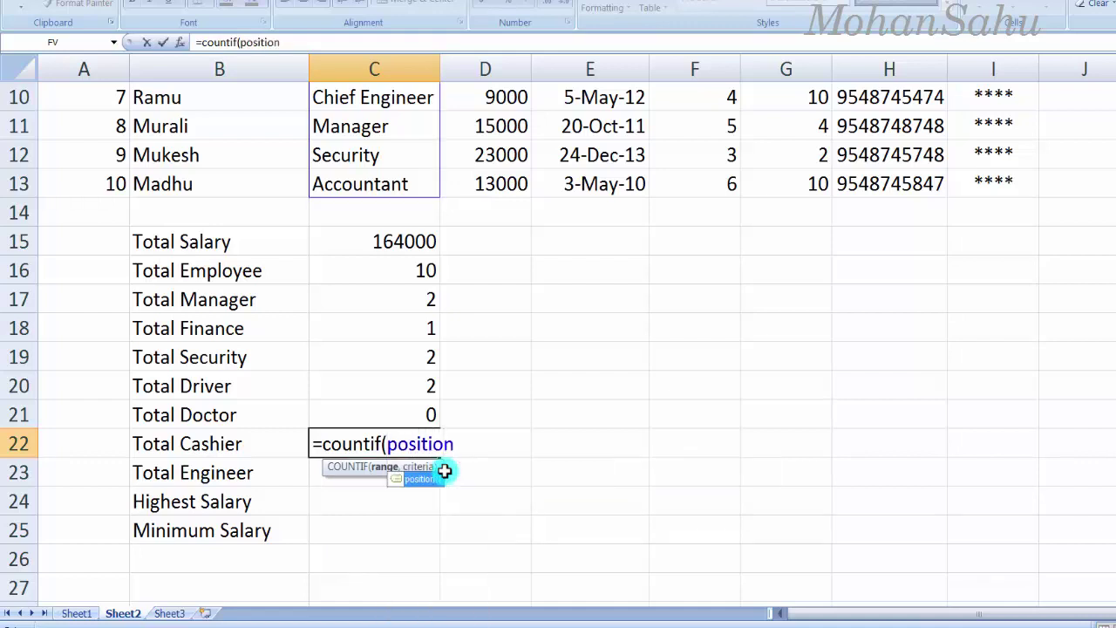
pyautogui.write(',"Cash')
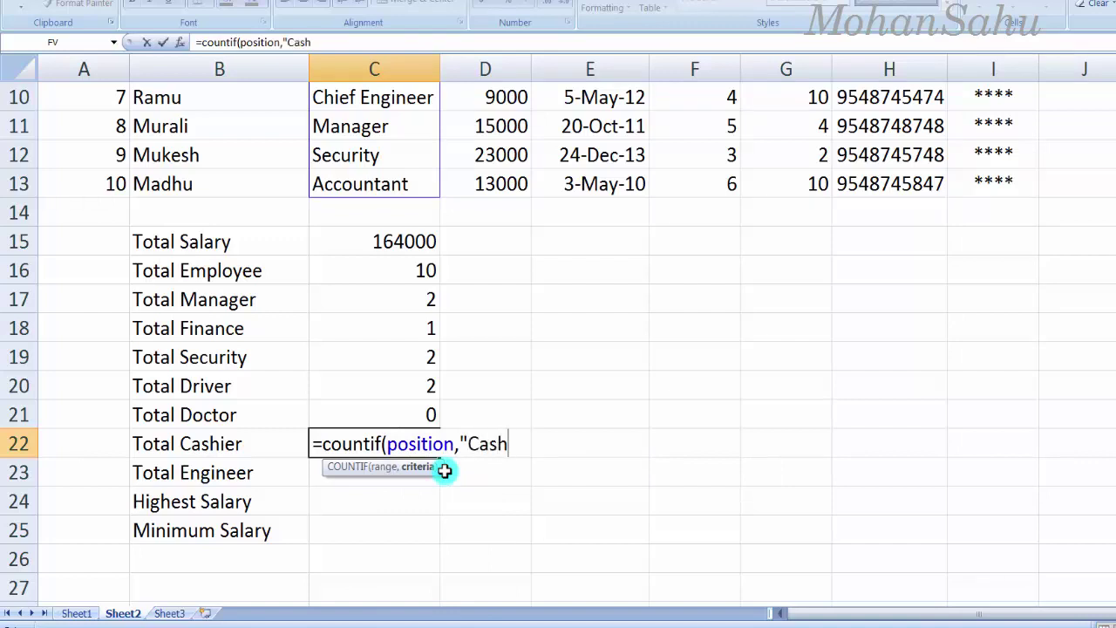
pyautogui.write('ier')
pyautogui.press('Return')
pyautogui.click(414, 445)
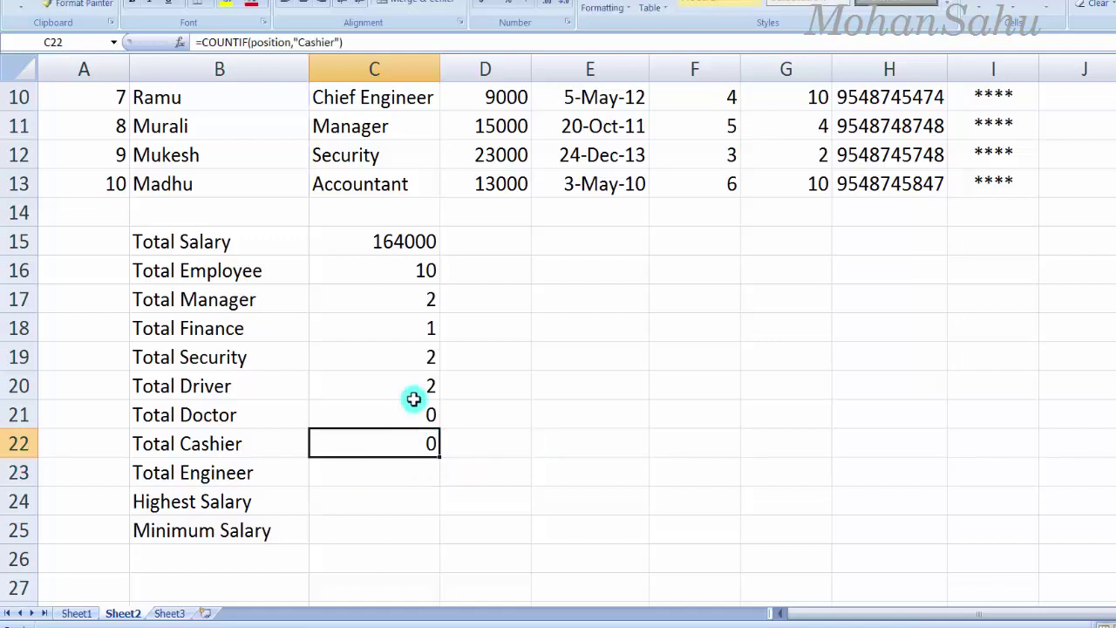
pyautogui.click(374, 463)
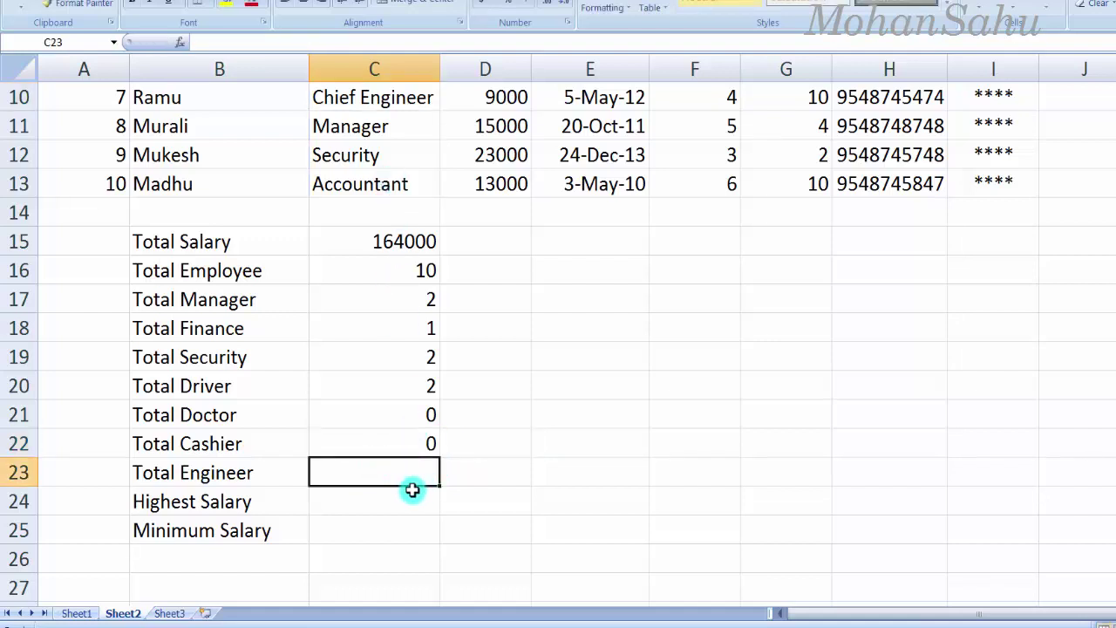
# Enter =COUNTIF(position,"Engineer") in C23 (result 0) and compare it with the Position entries
pyautogui.write('=coun')
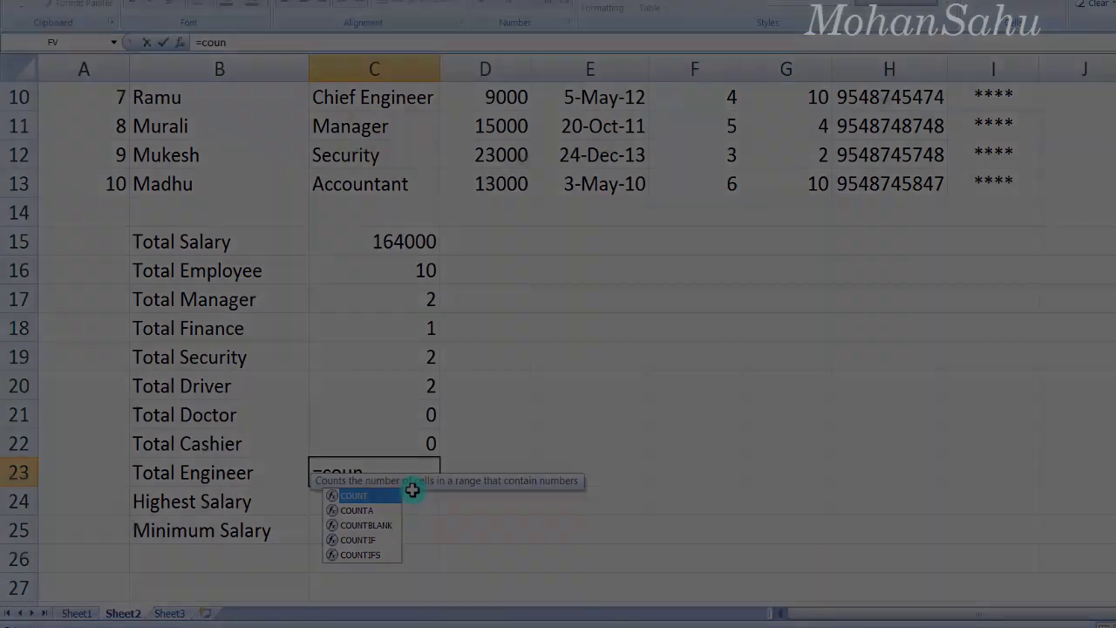
pyautogui.write('tif(position,"E')
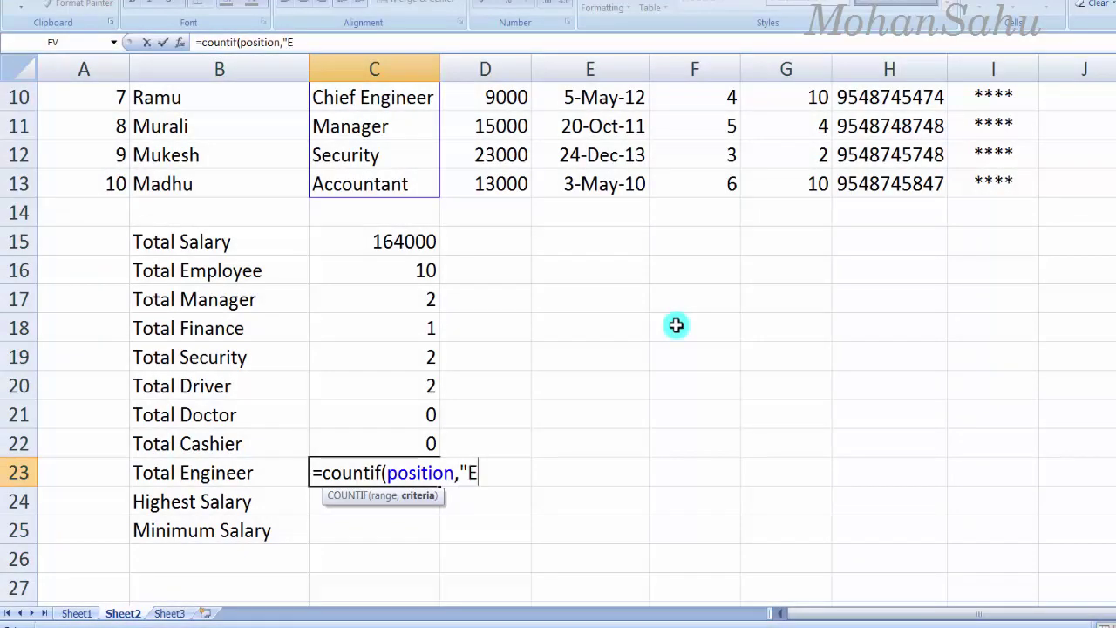
pyautogui.write('ngineer')
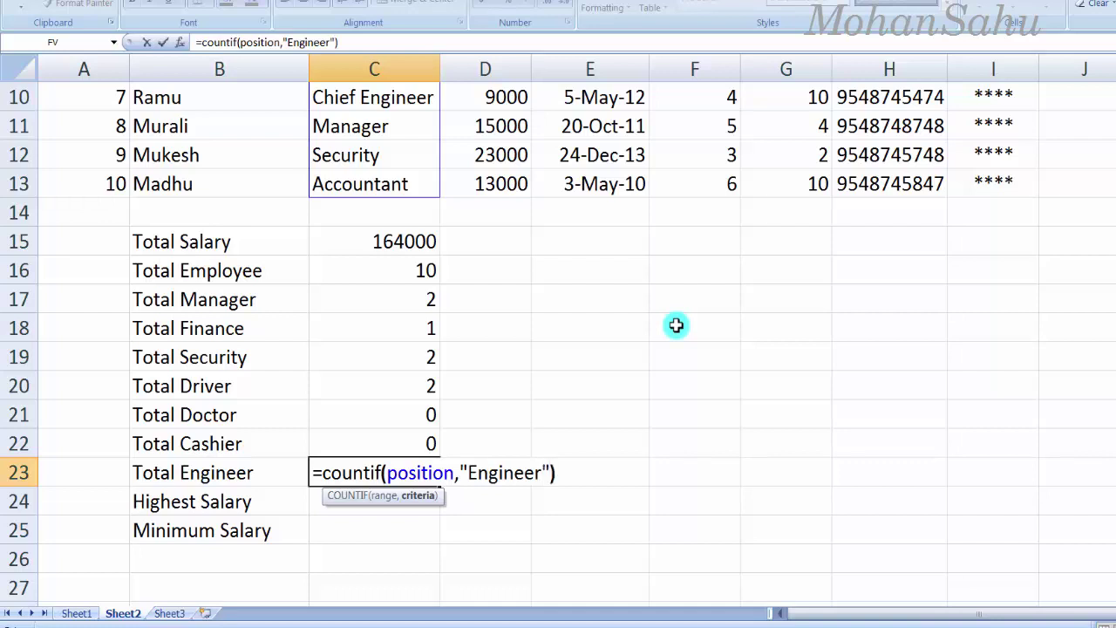
pyautogui.press('Return')
pyautogui.click(394, 472)
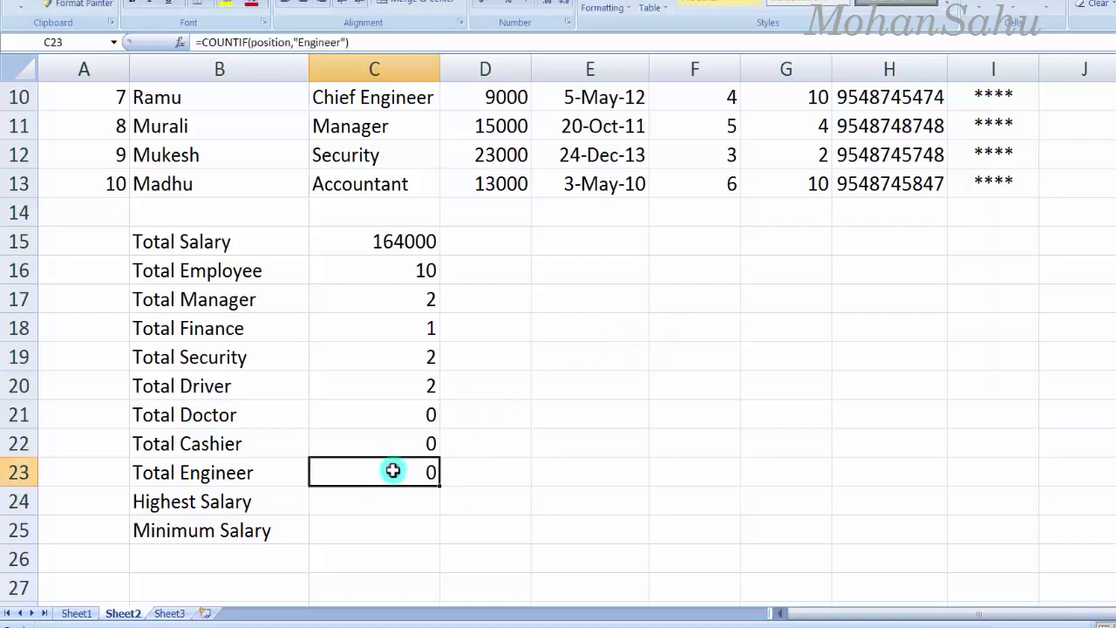
pyautogui.click(348, 103)
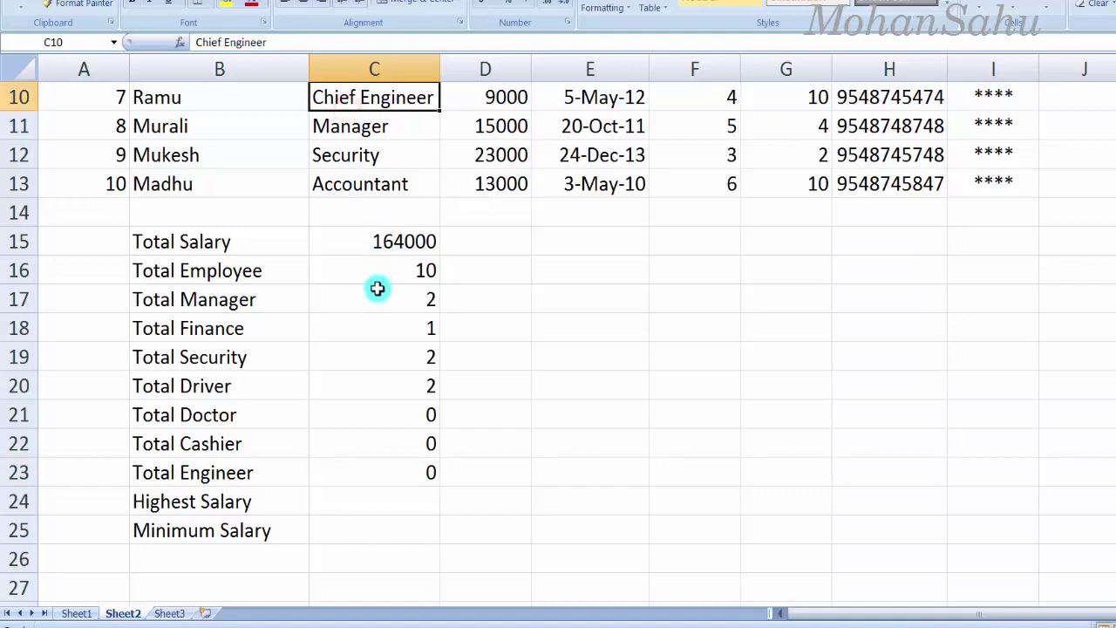
pyautogui.scroll(2, 377, 289)
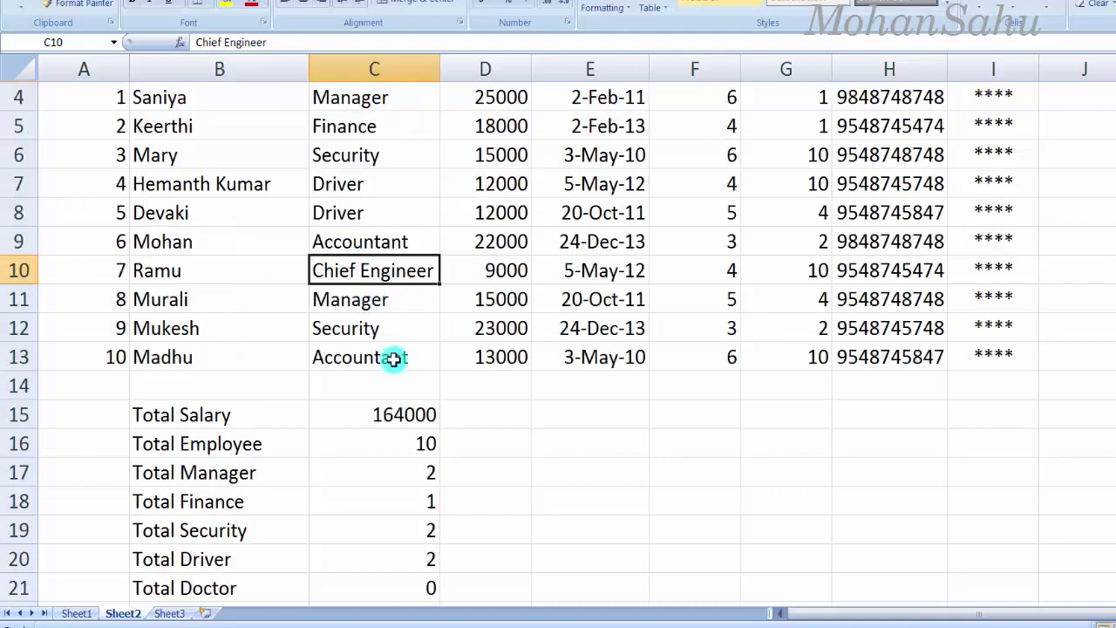
pyautogui.scroll(-3, 397, 416)
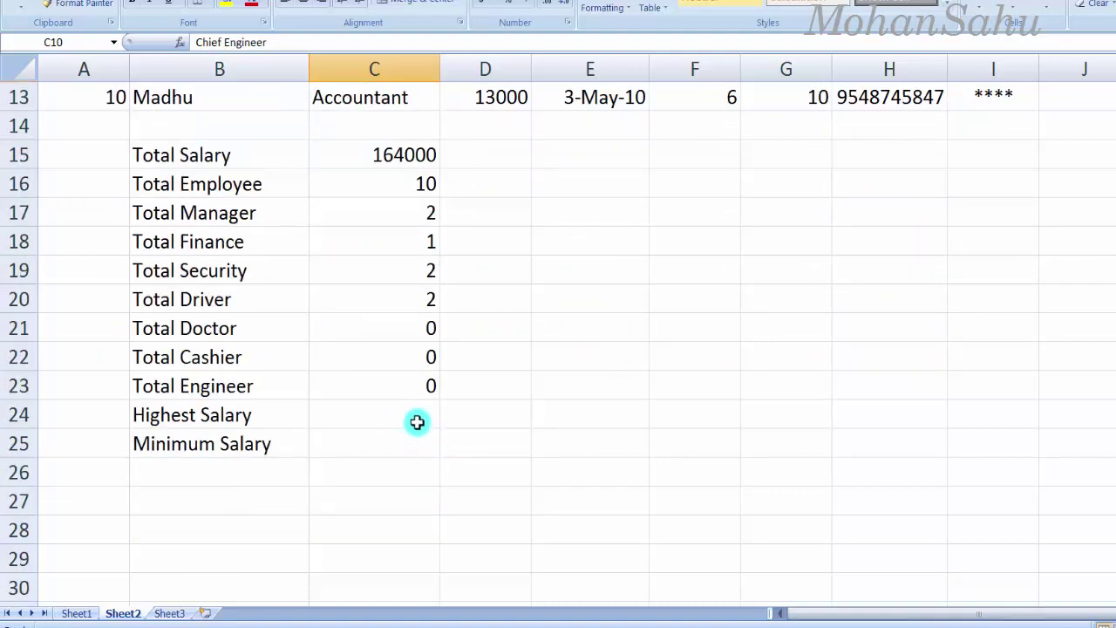
pyautogui.scroll(1, 305, 419)
# Relabel B23 as 'Total Chief Engineer'
pyautogui.click(183, 471)
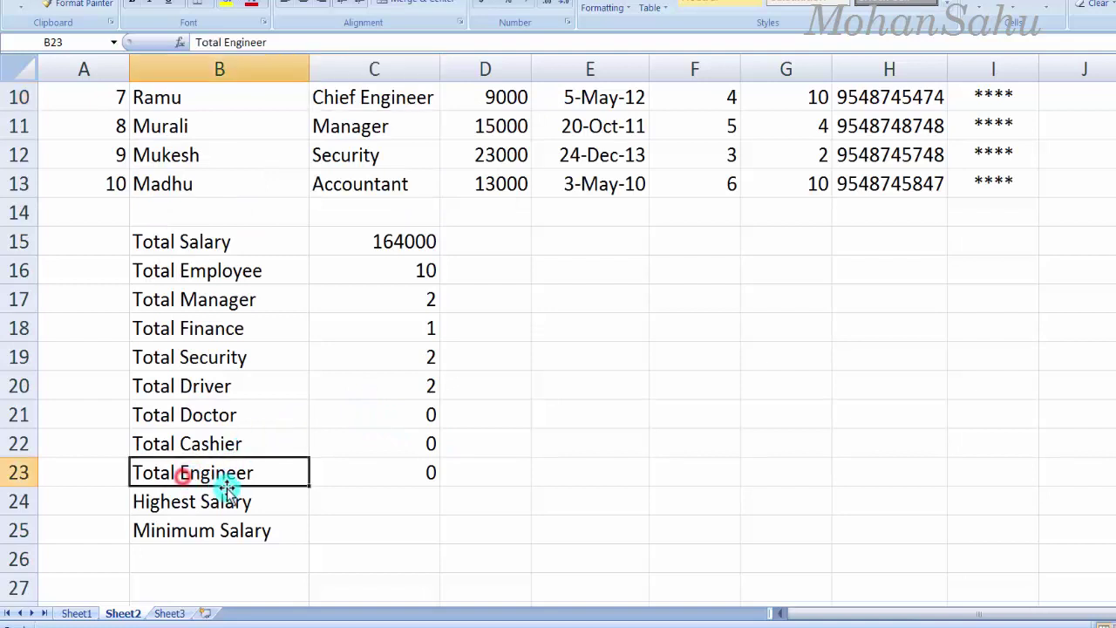
pyautogui.press('F2')
pyautogui.write('Chief')
# Change C23's COUNTIF criterion to "Chief Engineer" so the count shows 1
pyautogui.click(337, 471)
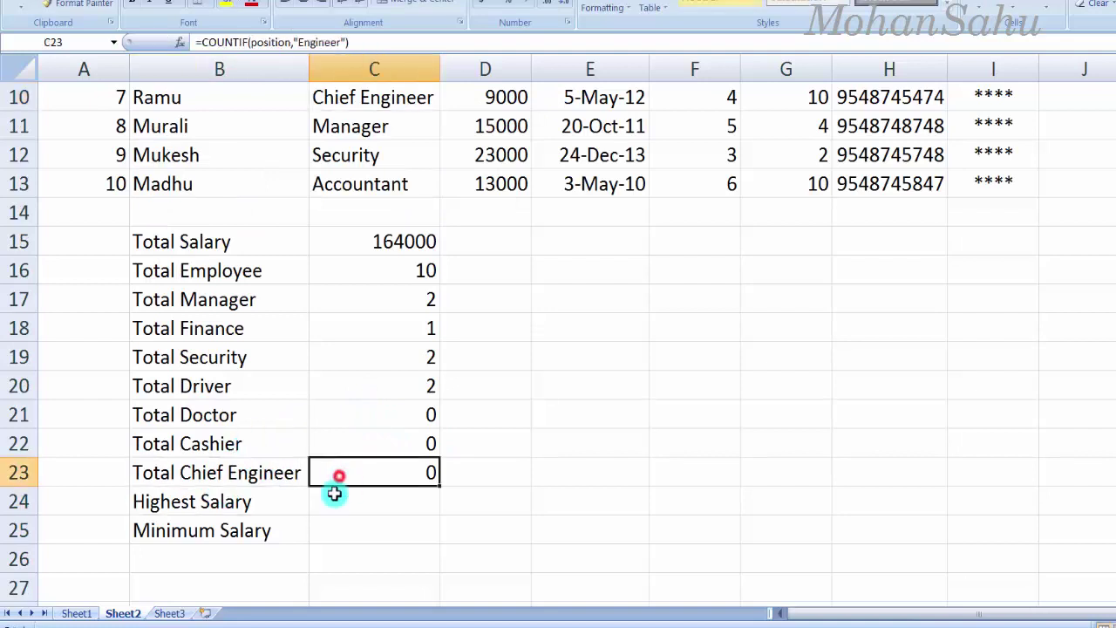
pyautogui.press('F2')
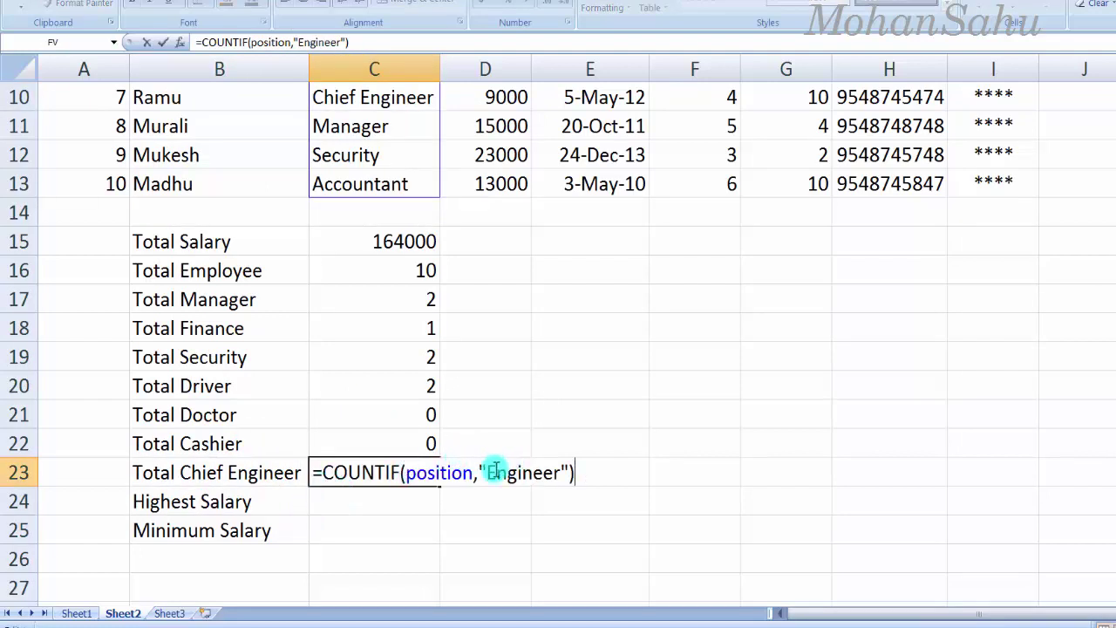
pyautogui.click(486, 472)
pyautogui.write('Ch')
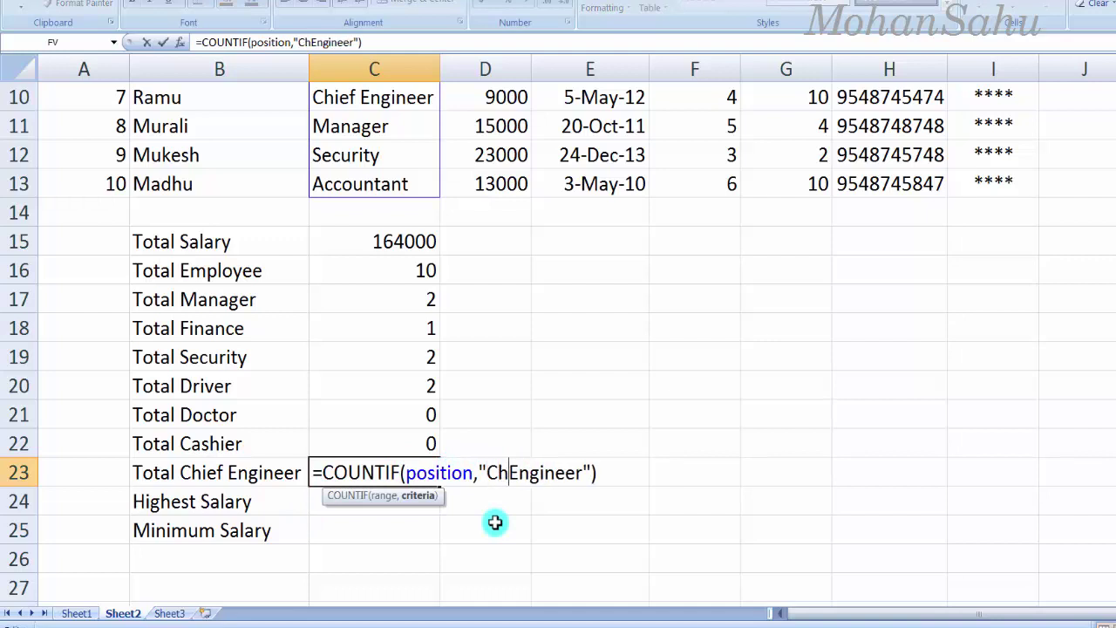
pyautogui.write('ief')
pyautogui.press('Return')
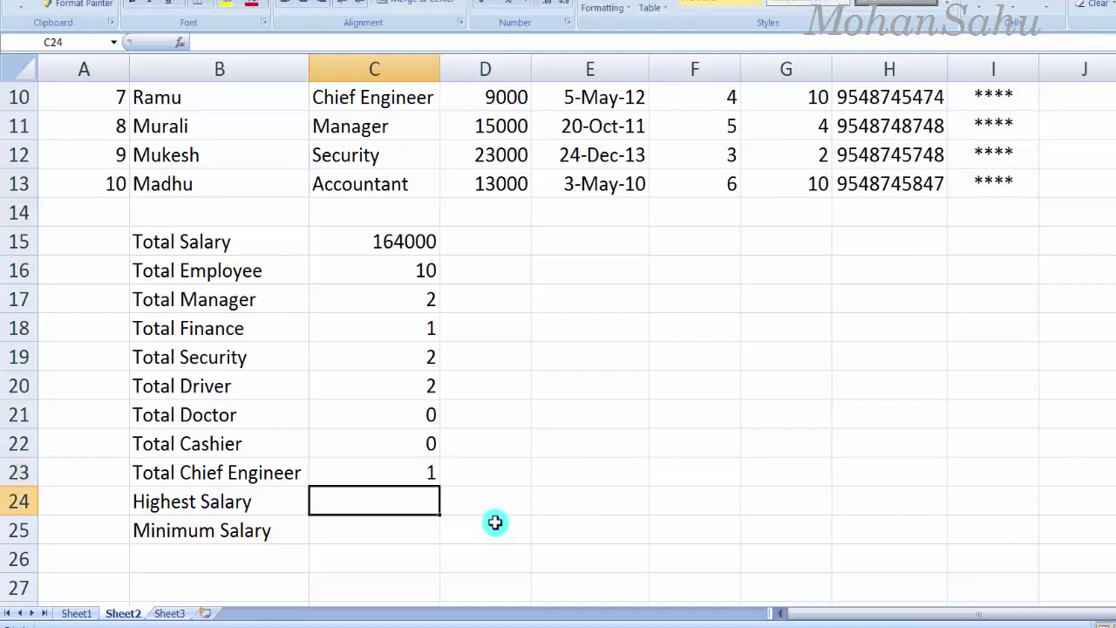
pyautogui.click(414, 460)
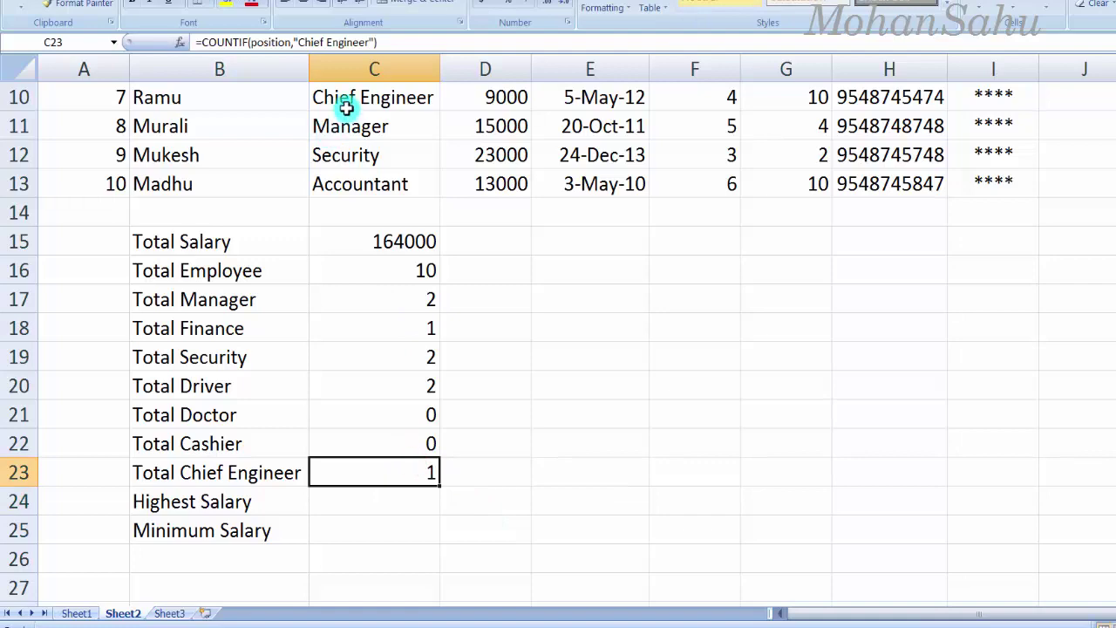
pyautogui.click(344, 108)
pyautogui.scroll(2, 347, 155)
pyautogui.scroll(1, 379, 200)
pyautogui.scroll(-2, 378, 270)
pyautogui.scroll(-2, 369, 252)
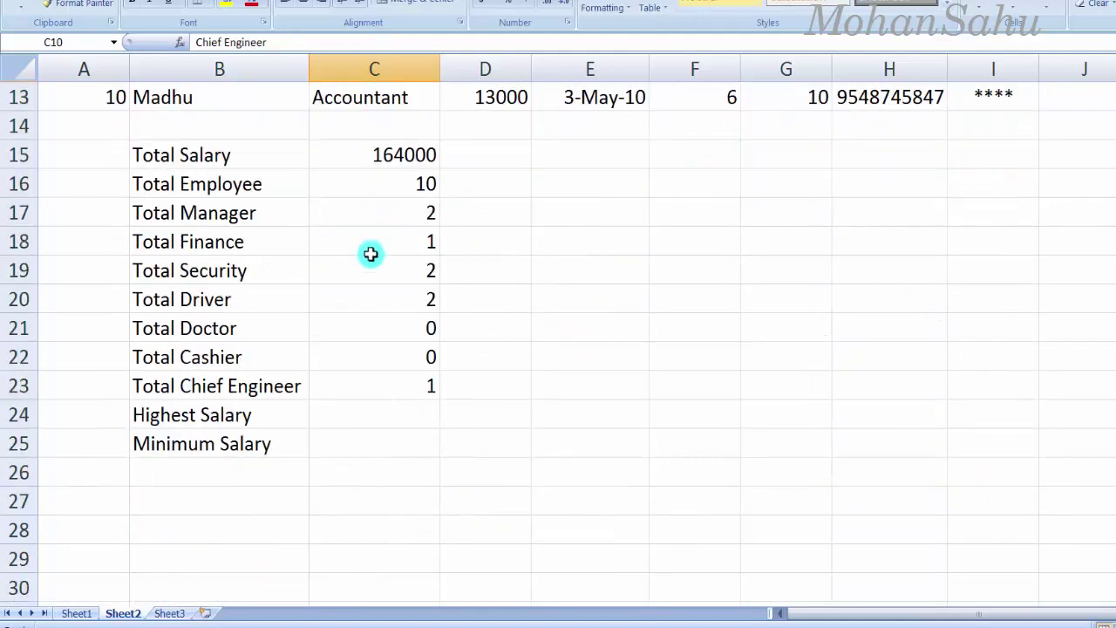
# Begin a =MAX formula in the Highest Salary cell C24
pyautogui.click(371, 425)
pyautogui.scroll(1, 386, 417)
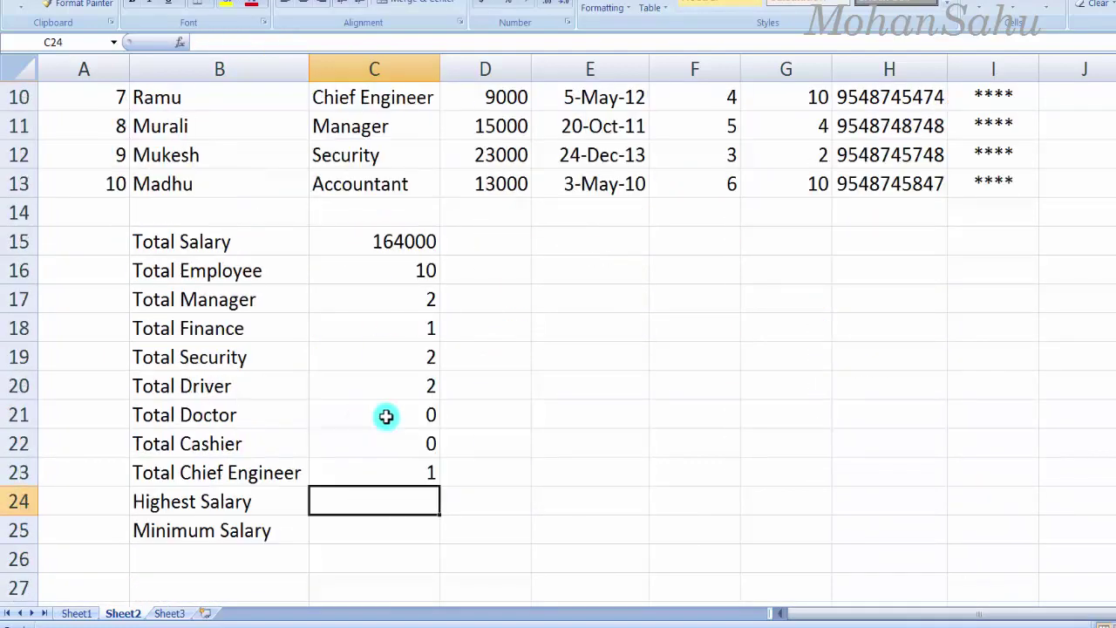
pyautogui.scroll(2, 394, 393)
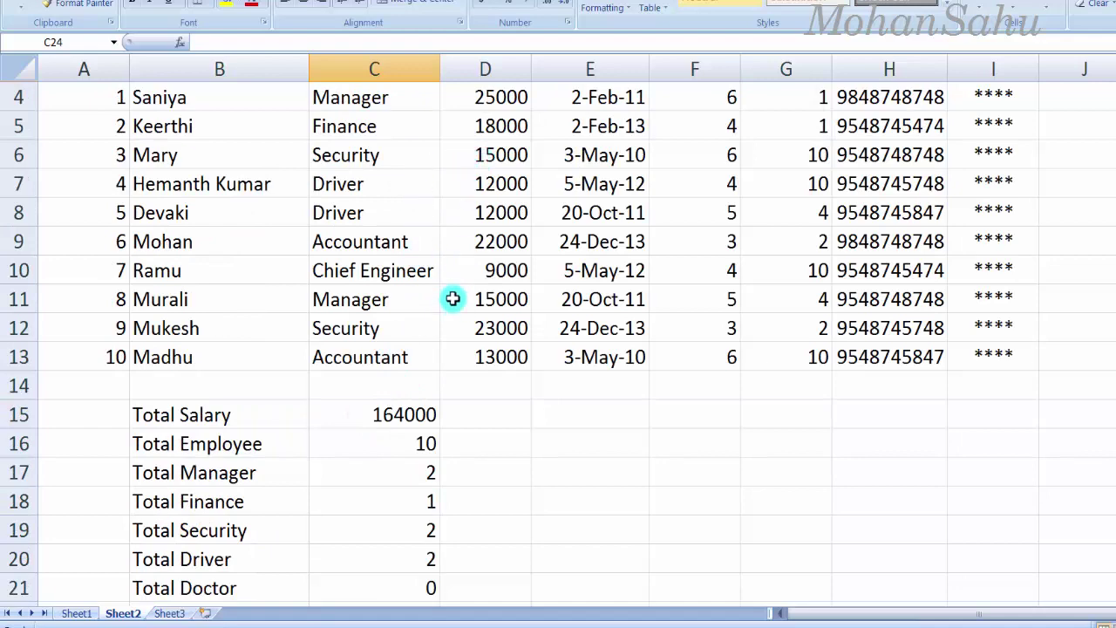
pyautogui.scroll(-2, 436, 301)
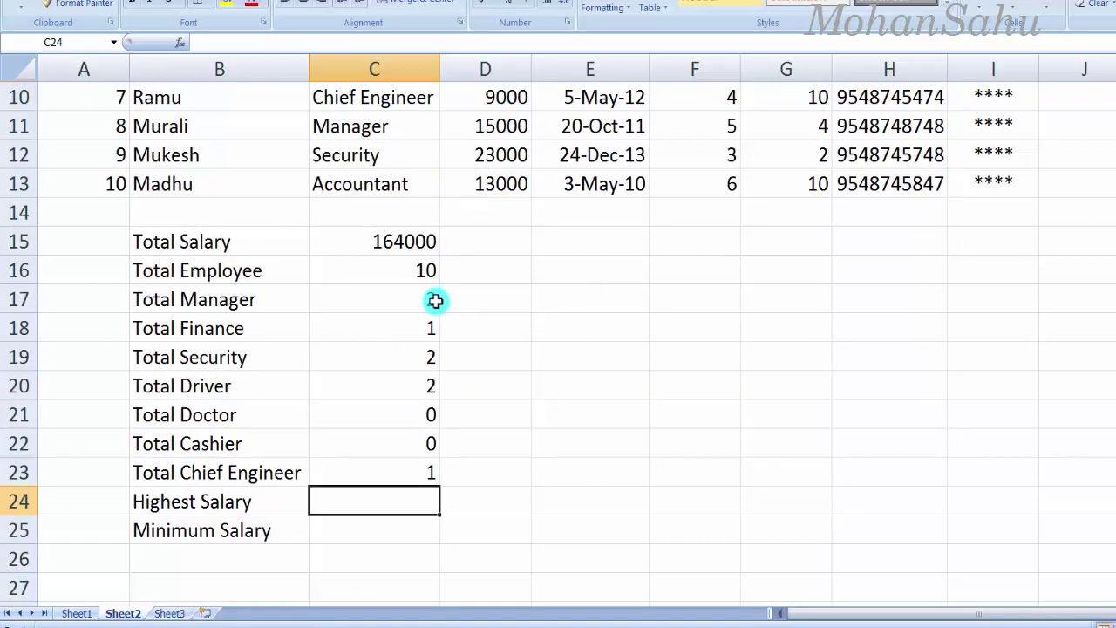
pyautogui.write('=max')
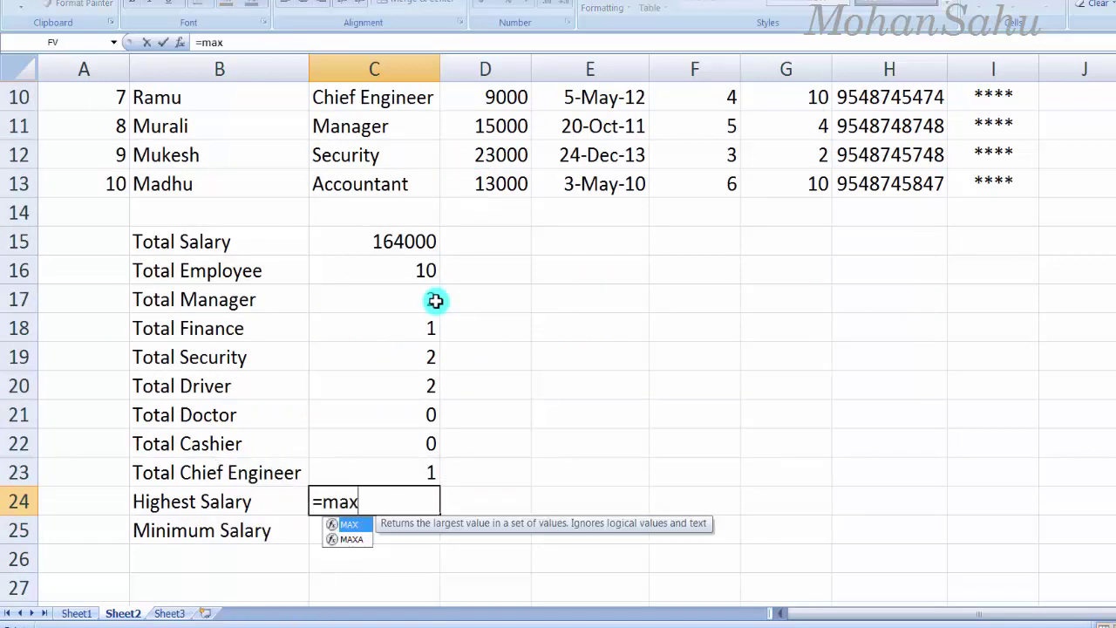
pyautogui.write('(')
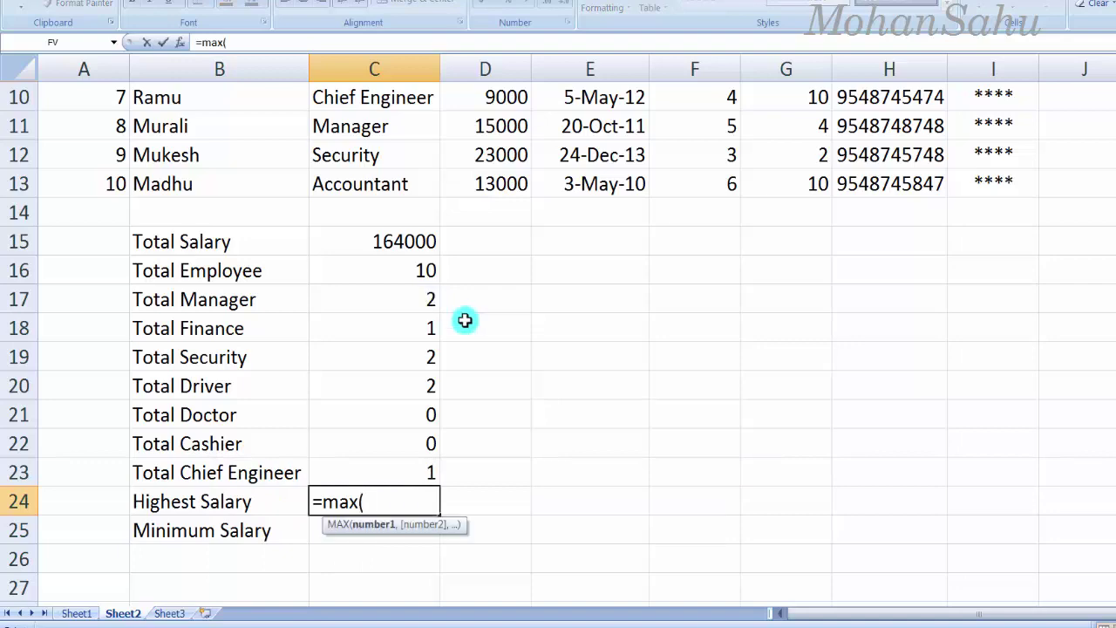
# Complete Highest Salary as =MAX(D4:D13), showing 25000, and begin =MIN in C25
pyautogui.scroll(3, 466, 319)
pyautogui.moveTo(483, 219); pyautogui.dragTo(488, 474)
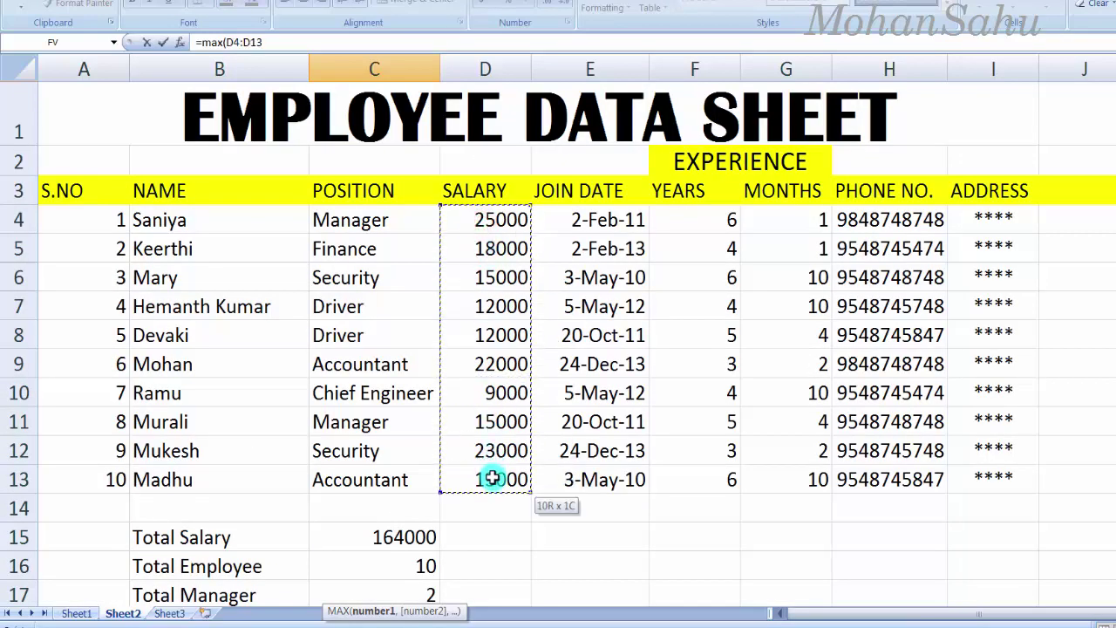
pyautogui.scroll(-2, 474, 410)
pyautogui.scroll(-3, 475, 410)
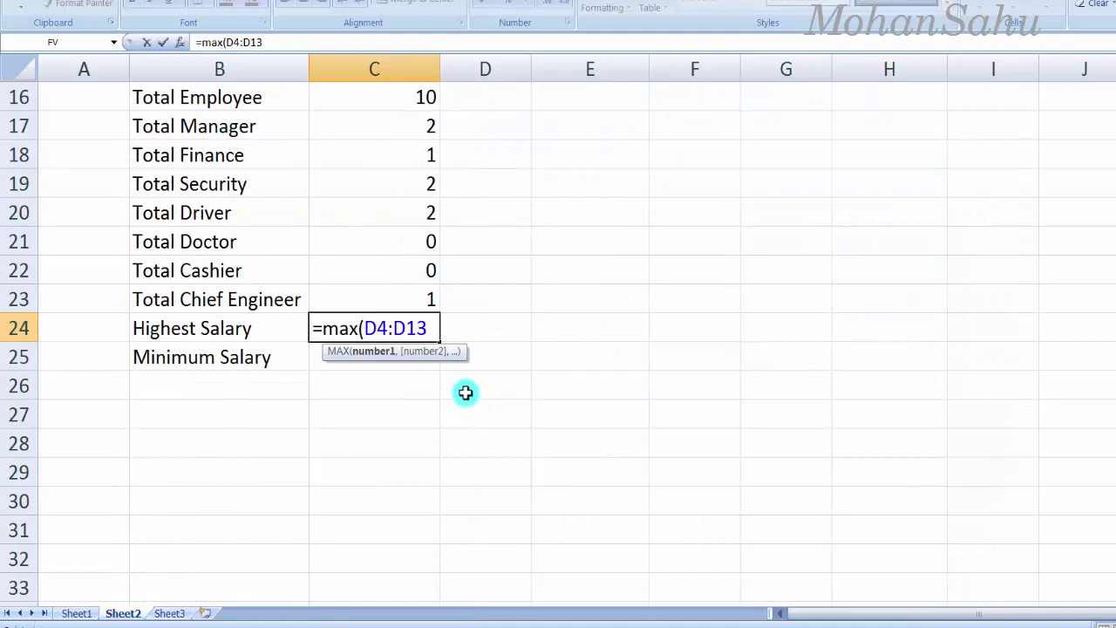
pyautogui.write(')')
pyautogui.press('Return')
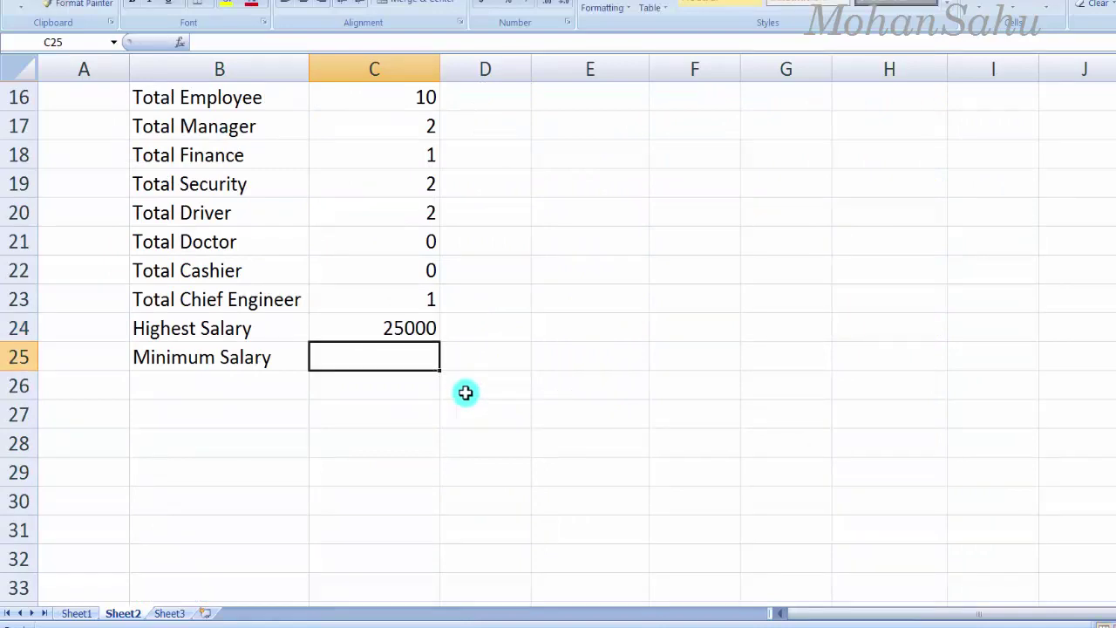
pyautogui.click(392, 332)
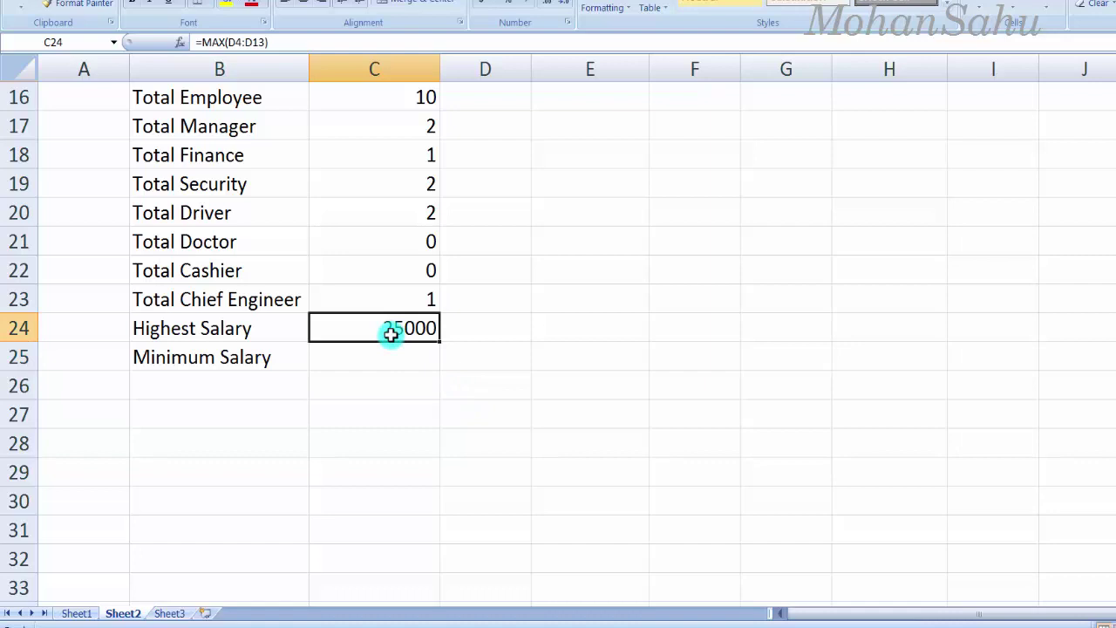
pyautogui.click(369, 358)
pyautogui.write('=')
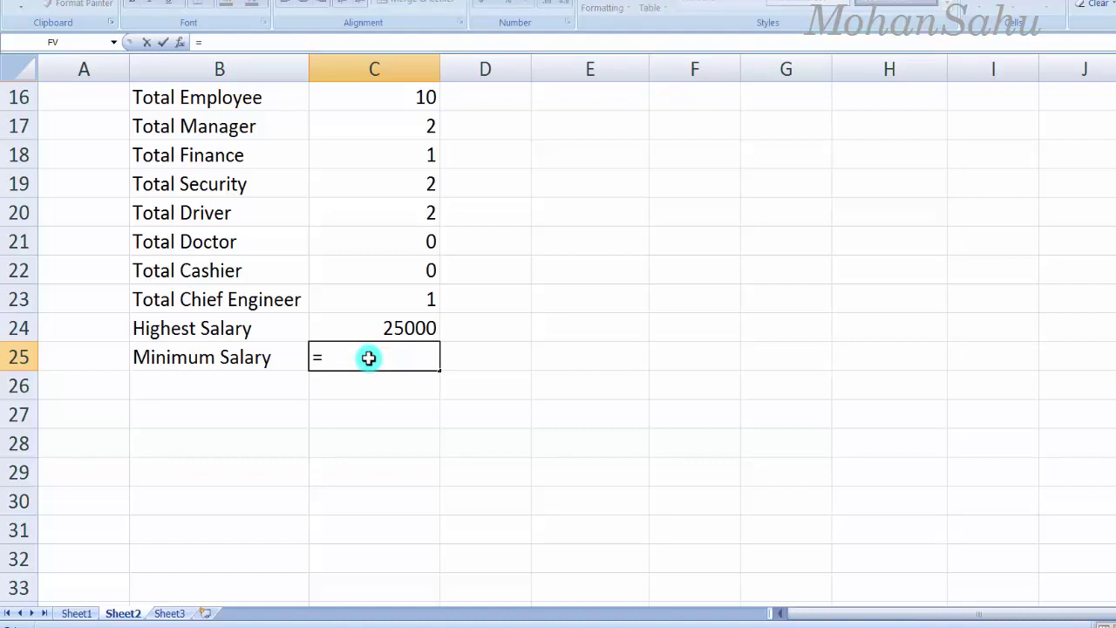
pyautogui.write('min')
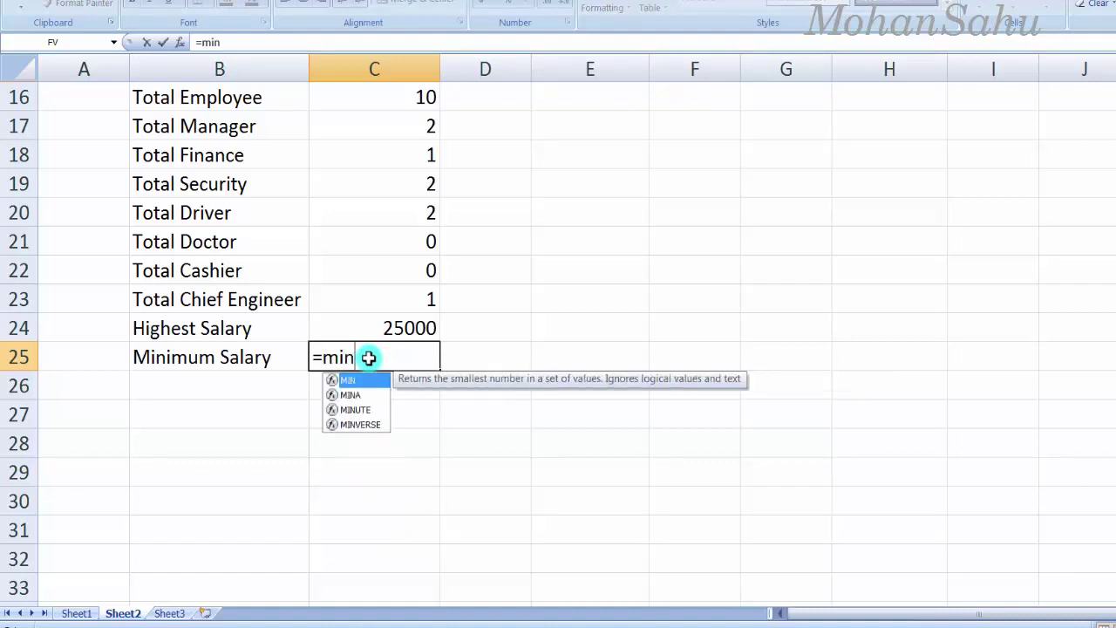
pyautogui.write('(')
# Complete Minimum Salary as =MIN(D4:D13) over the salary column
pyautogui.scroll(3, 414, 306)
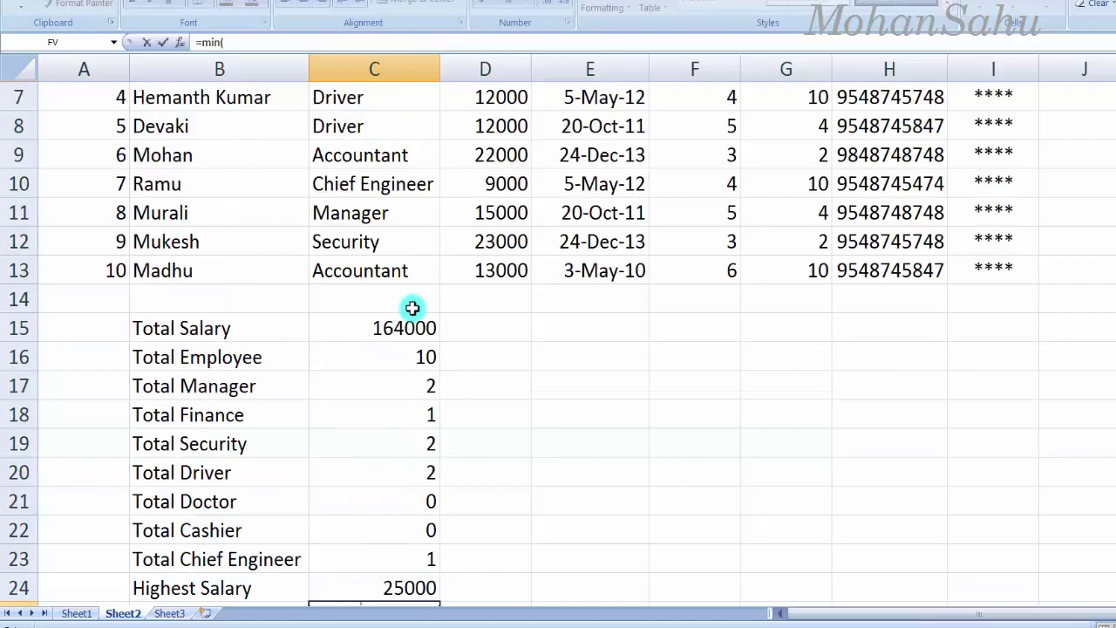
pyautogui.scroll(2, 463, 212)
pyautogui.moveTo(481, 220); pyautogui.dragTo(488, 475)
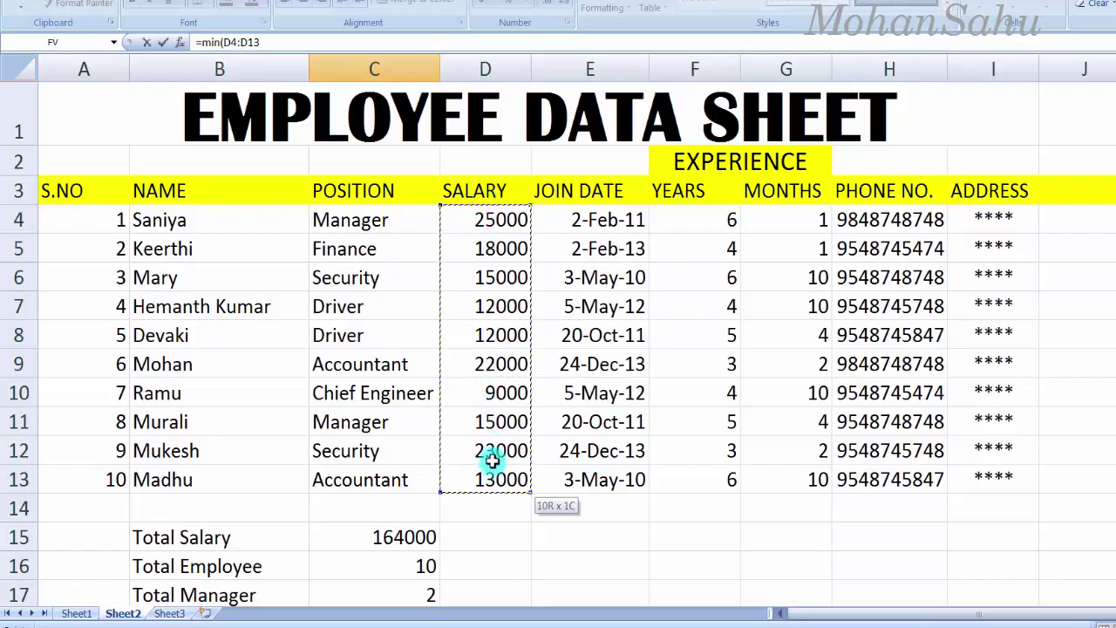
pyautogui.scroll(-3, 468, 381)
pyautogui.scroll(-1, 470, 377)
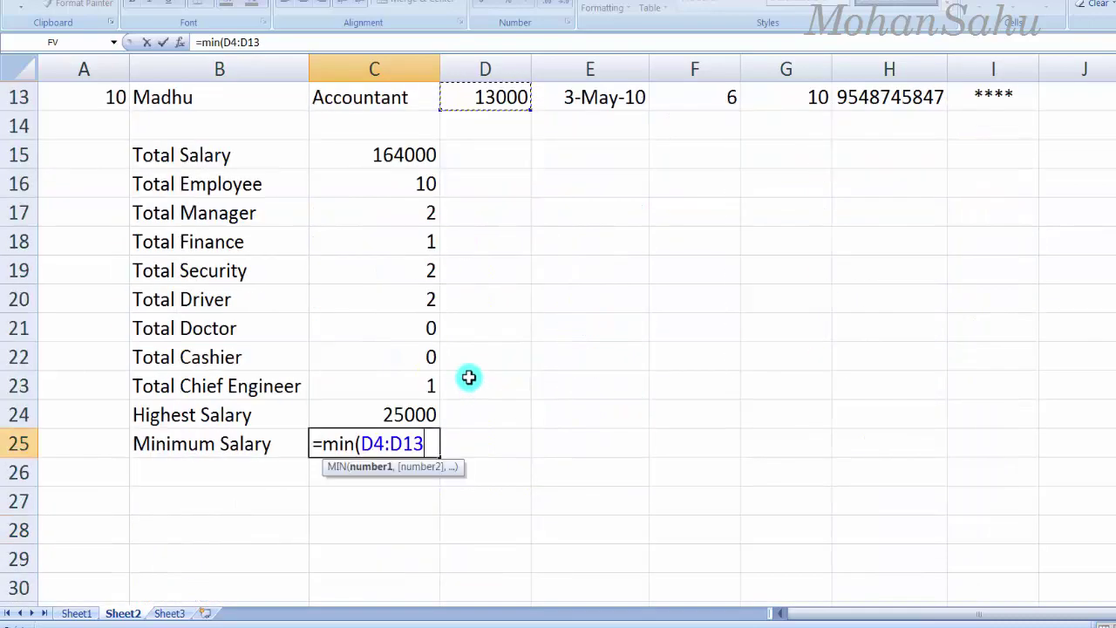
pyautogui.write(')')
pyautogui.press('Return')
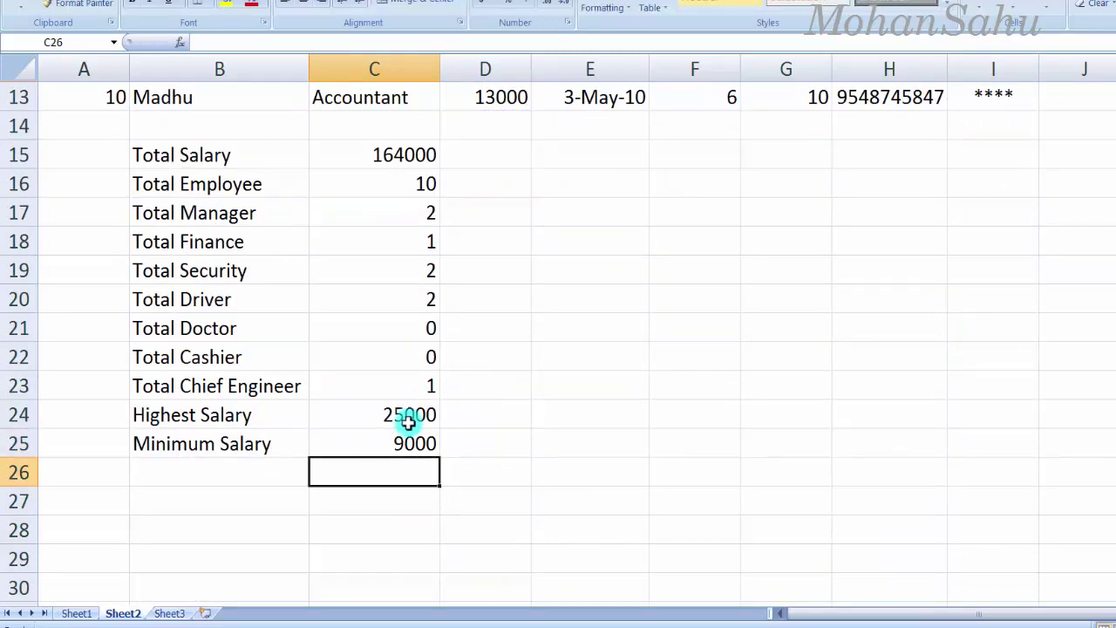
pyautogui.click(411, 443)
# Verify the lowest salary is 9000 in D10, then select title cell A1
pyautogui.scroll(3, 438, 381)
pyautogui.scroll(1, 489, 288)
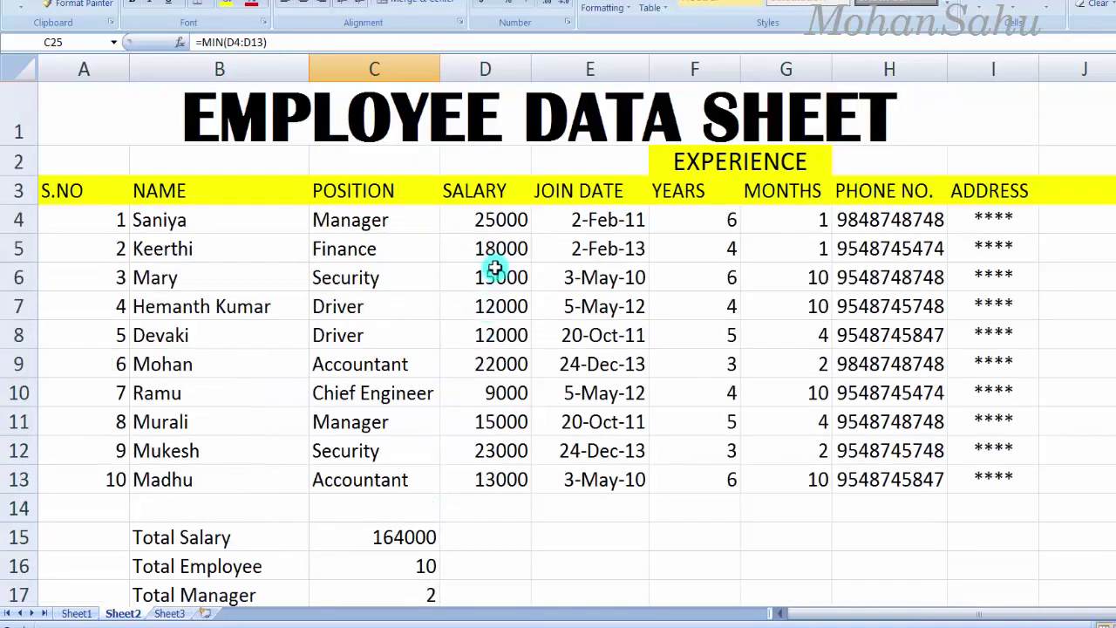
pyautogui.click(498, 252)
pyautogui.click(500, 385)
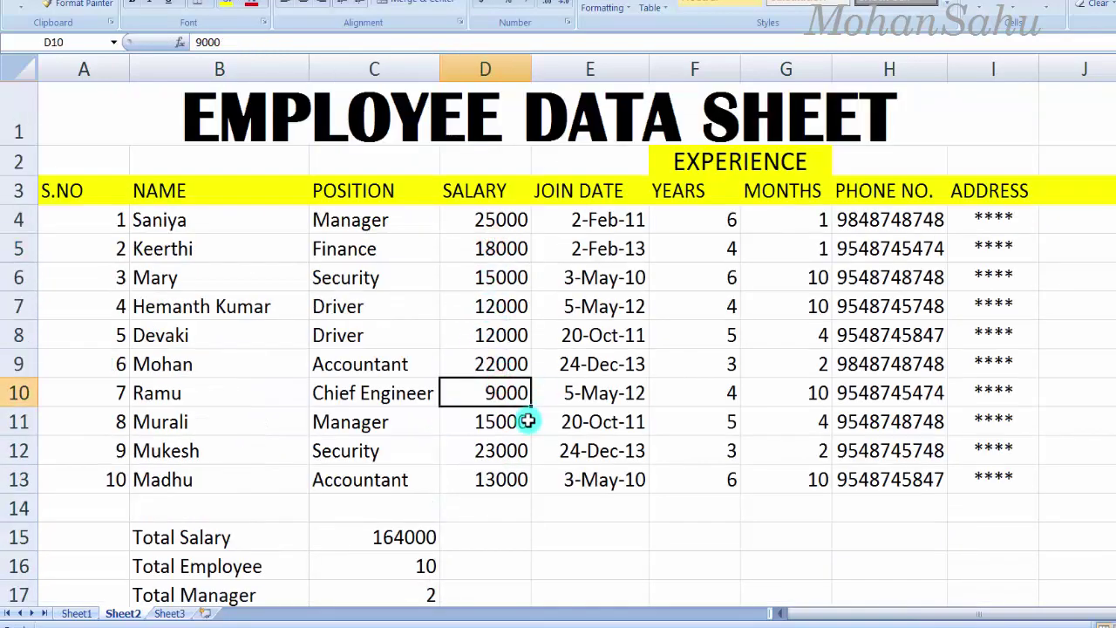
pyautogui.scroll(-1, 526, 419)
pyautogui.scroll(-3, 524, 416)
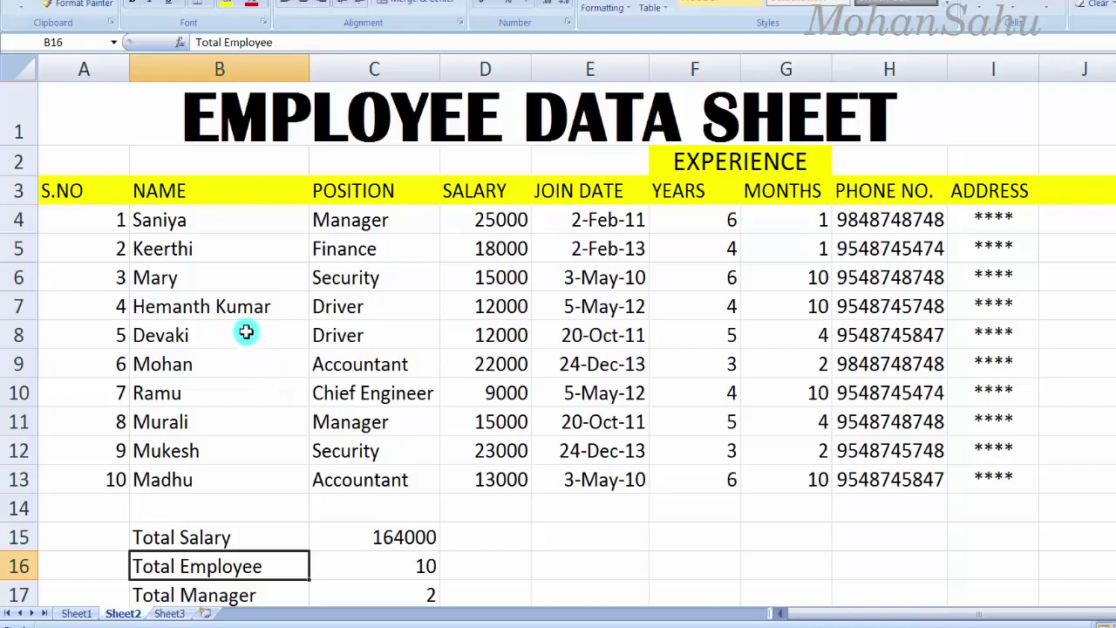
pyautogui.click(109, 120)
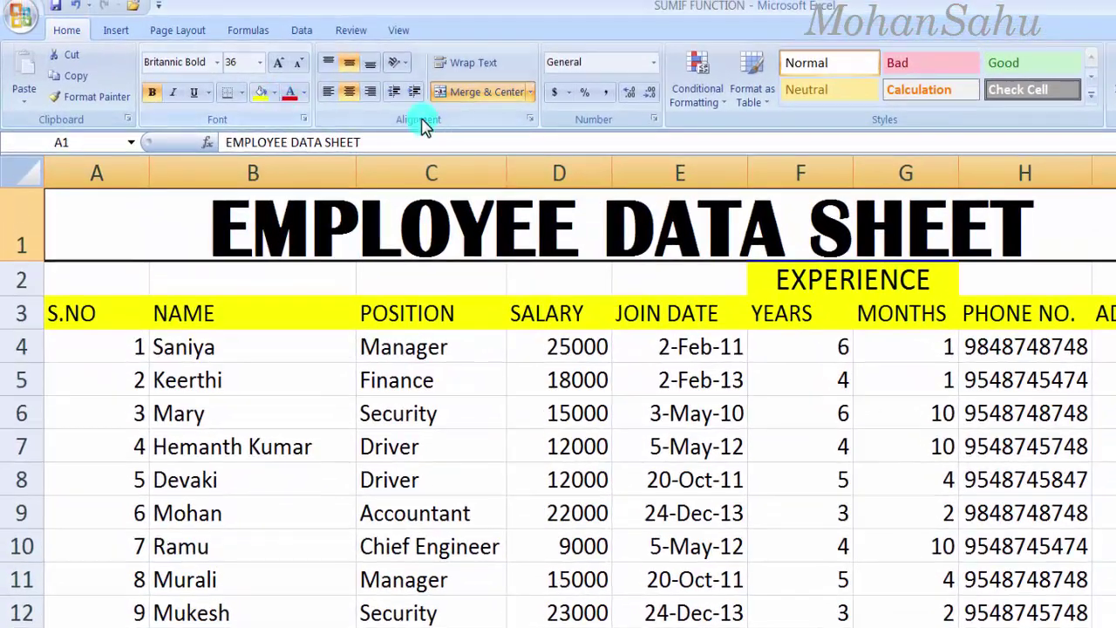
# Apply Purple fill and White font color to the title, then select A4:A13
pyautogui.click(273, 92)
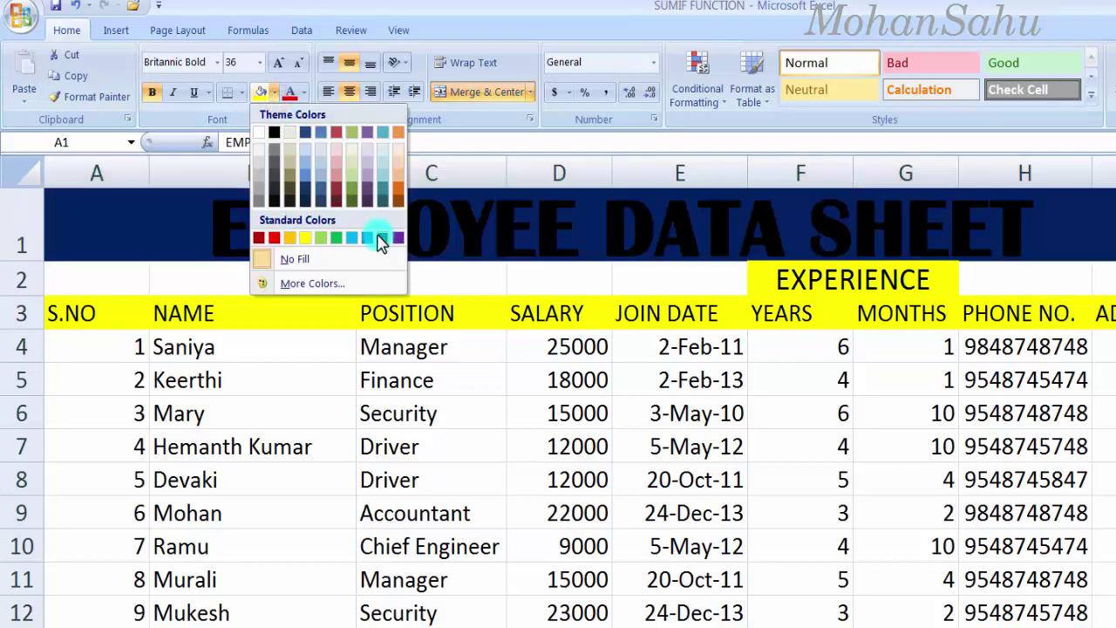
pyautogui.click(396, 238)
pyautogui.click(303, 93)
pyautogui.click(290, 155)
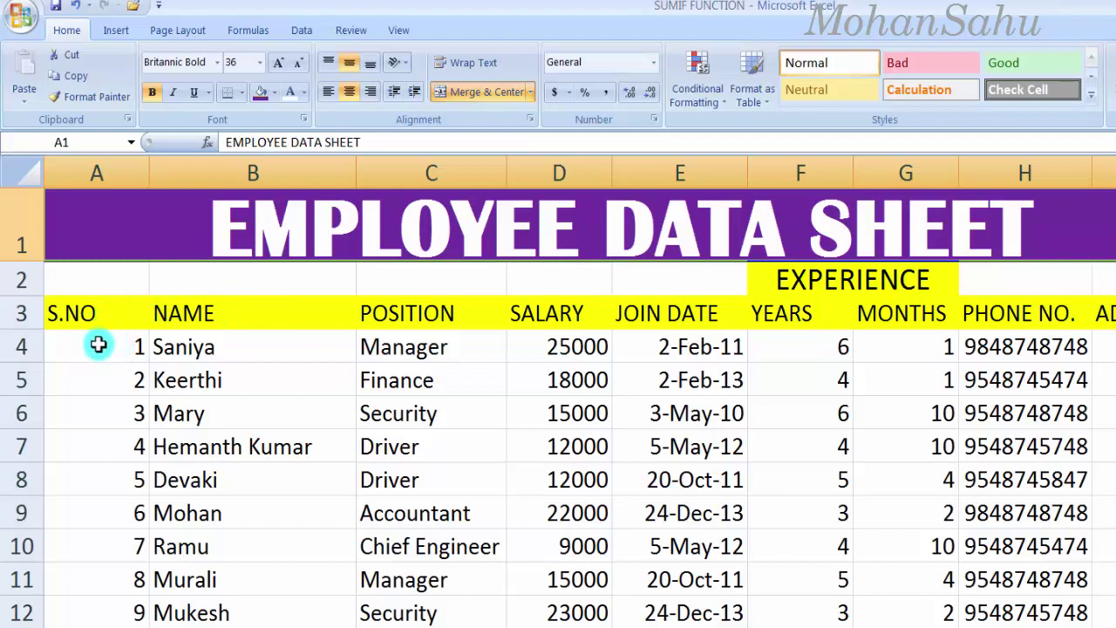
pyautogui.click(97, 349)
pyautogui.moveTo(94, 374); pyautogui.dragTo(87, 621)
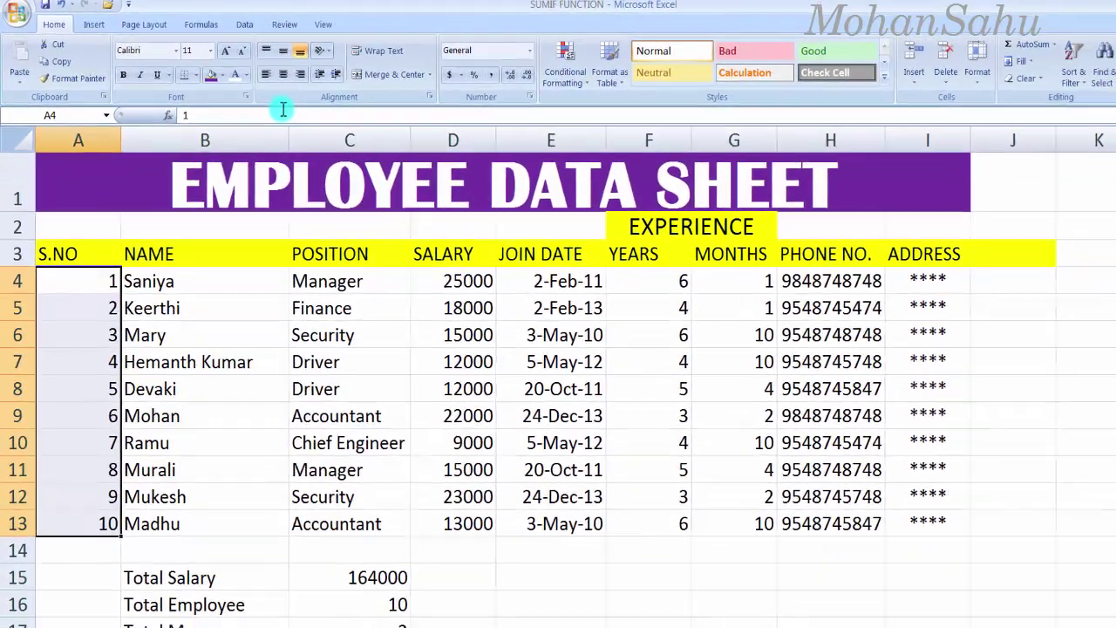
# Apply Accent6, Accent5, Accent4 and Accent2 cell styles to columns A, B, C, D rows 4–13
pyautogui.click(1081, 83)
pyautogui.click(1012, 250)
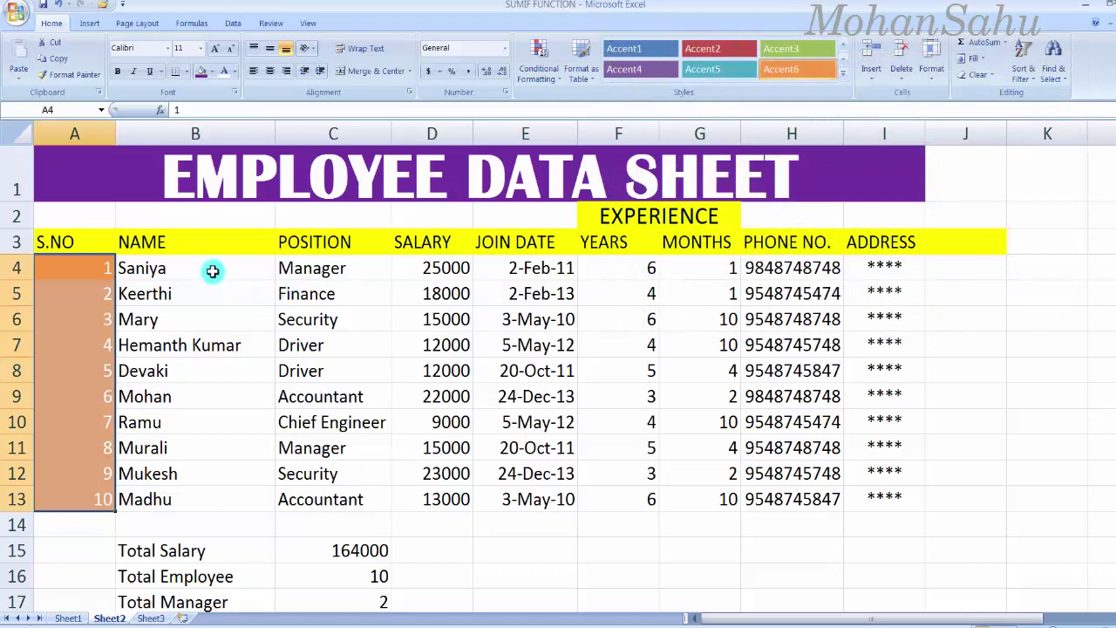
pyautogui.moveTo(214, 274); pyautogui.dragTo(234, 494)
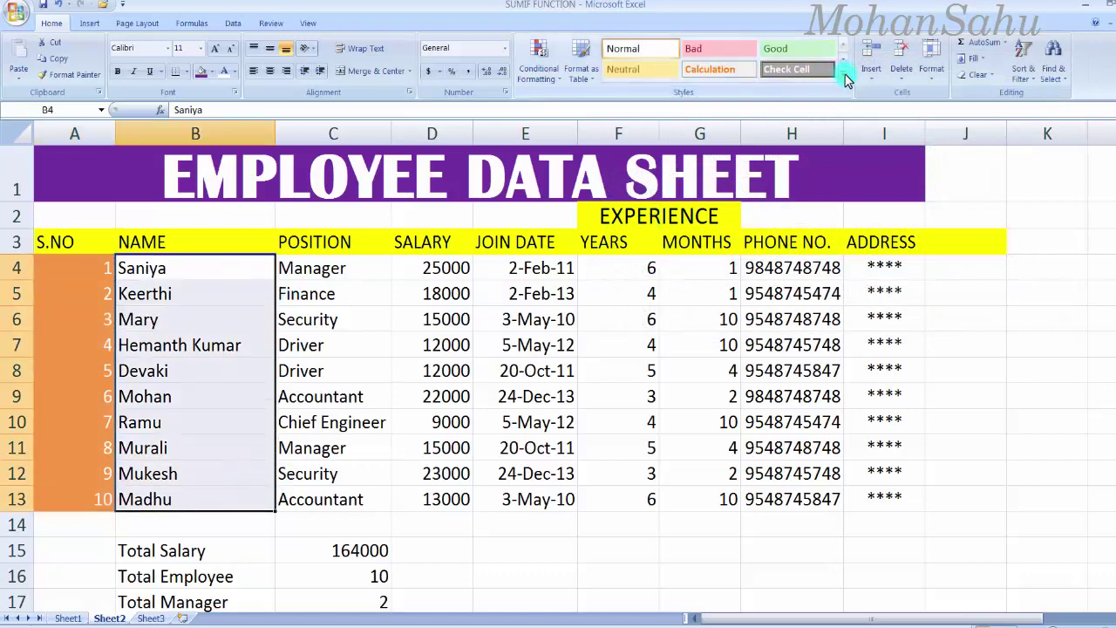
pyautogui.click(844, 73)
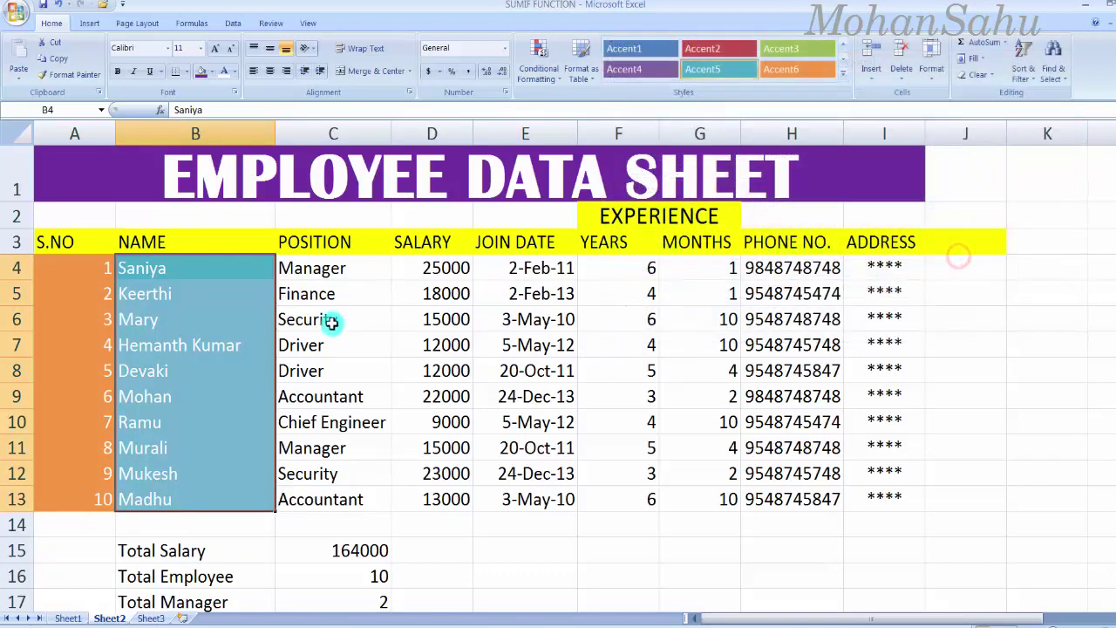
pyautogui.moveTo(322, 264); pyautogui.dragTo(321, 491)
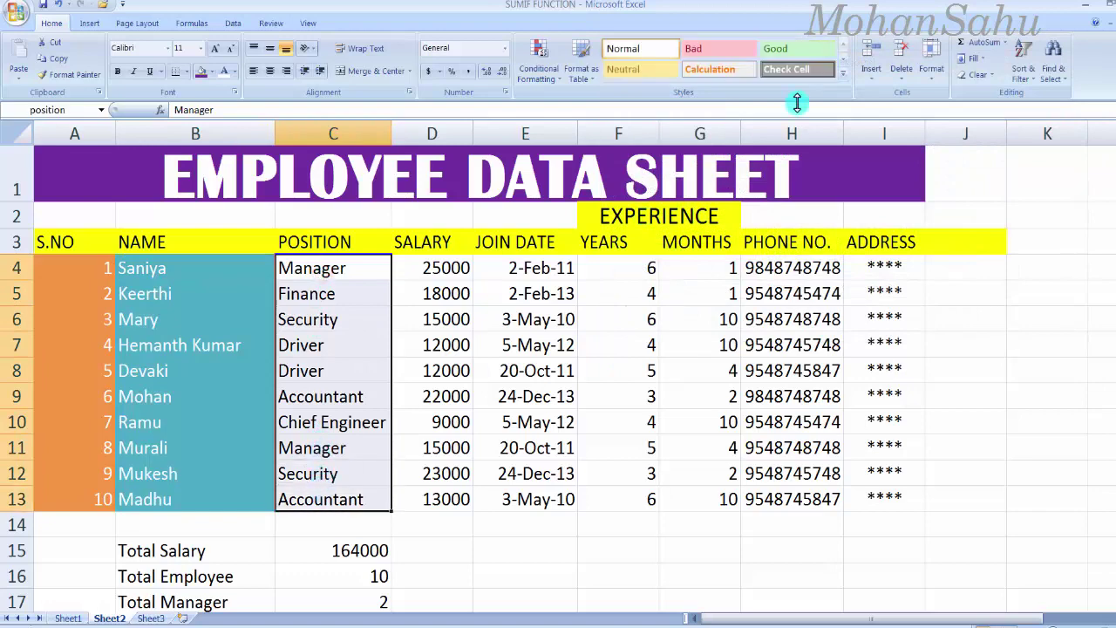
pyautogui.click(844, 74)
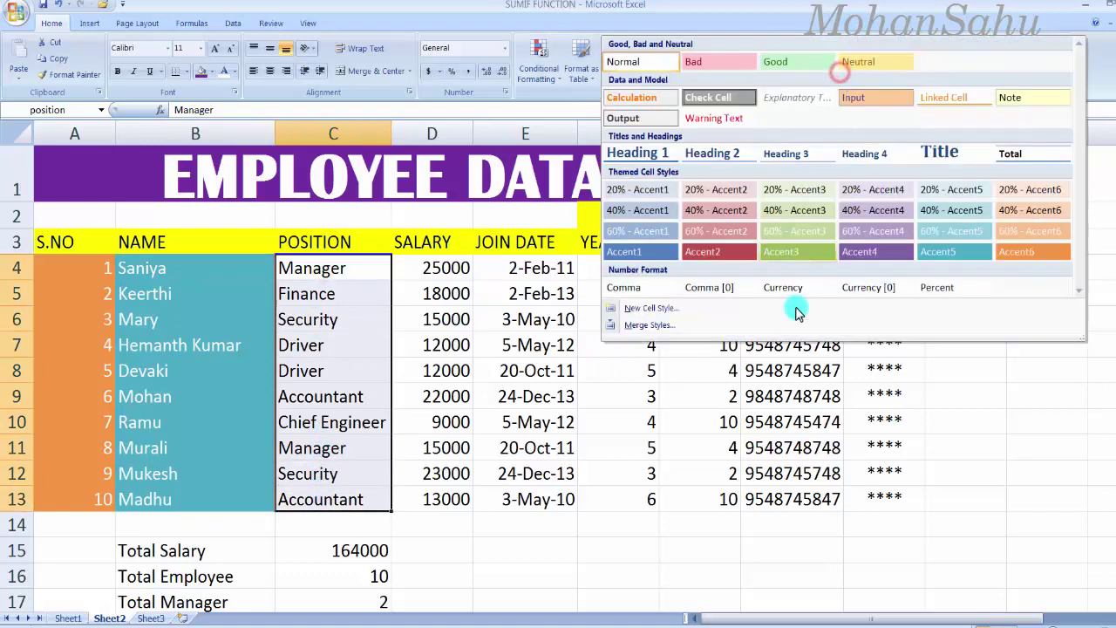
pyautogui.click(860, 251)
pyautogui.moveTo(419, 271)
pyautogui.mouseDown()
pyautogui.moveTo(417, 461)
pyautogui.moveTo(428, 494)
pyautogui.mouseUp()
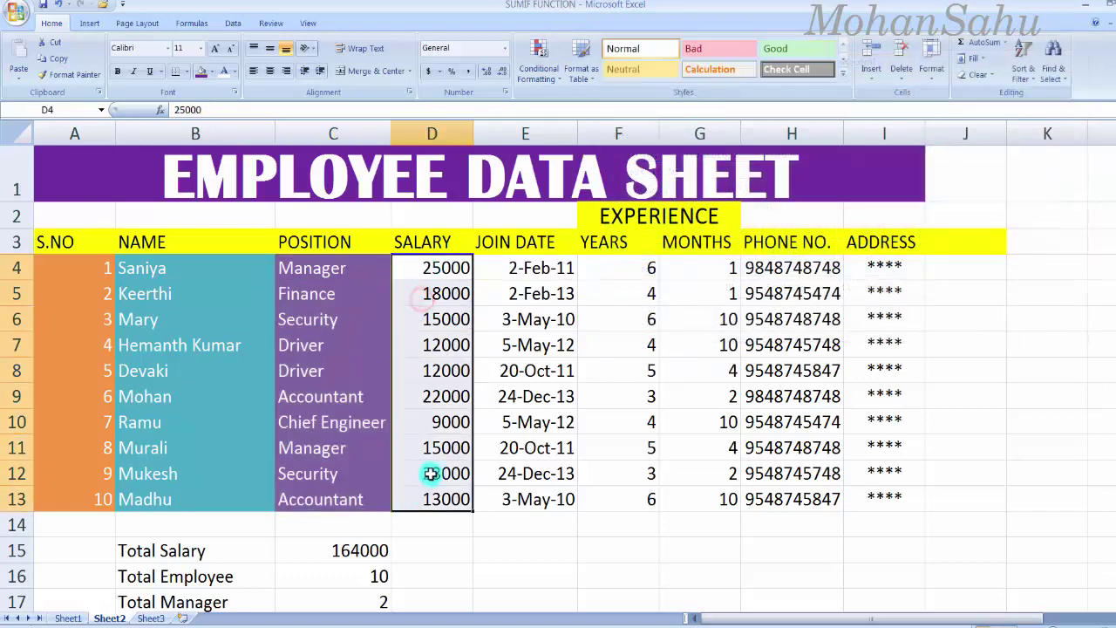
pyautogui.click(843, 82)
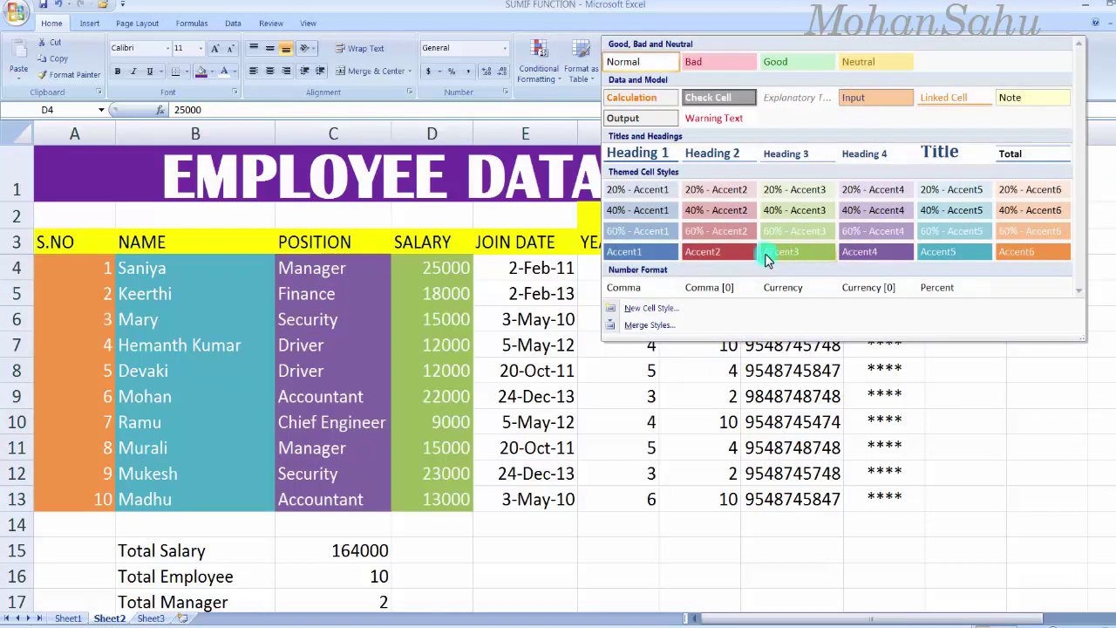
pyautogui.click(739, 249)
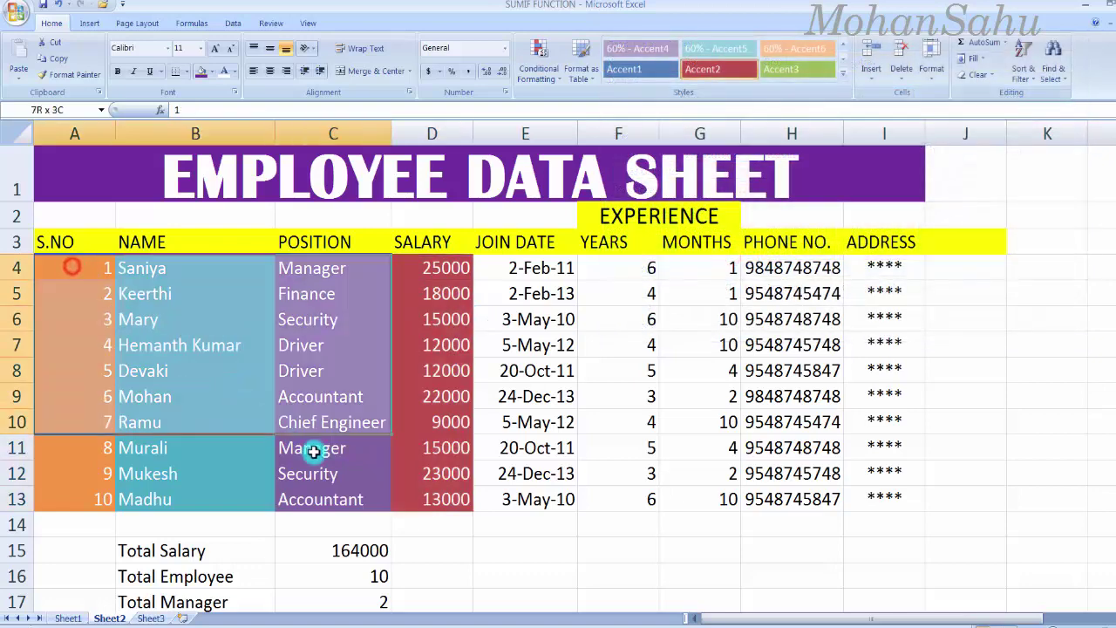
# Copy the A4:D13 colour pattern onto E4:I13 with Format Painter
pyautogui.moveTo(71, 267); pyautogui.dragTo(401, 494)
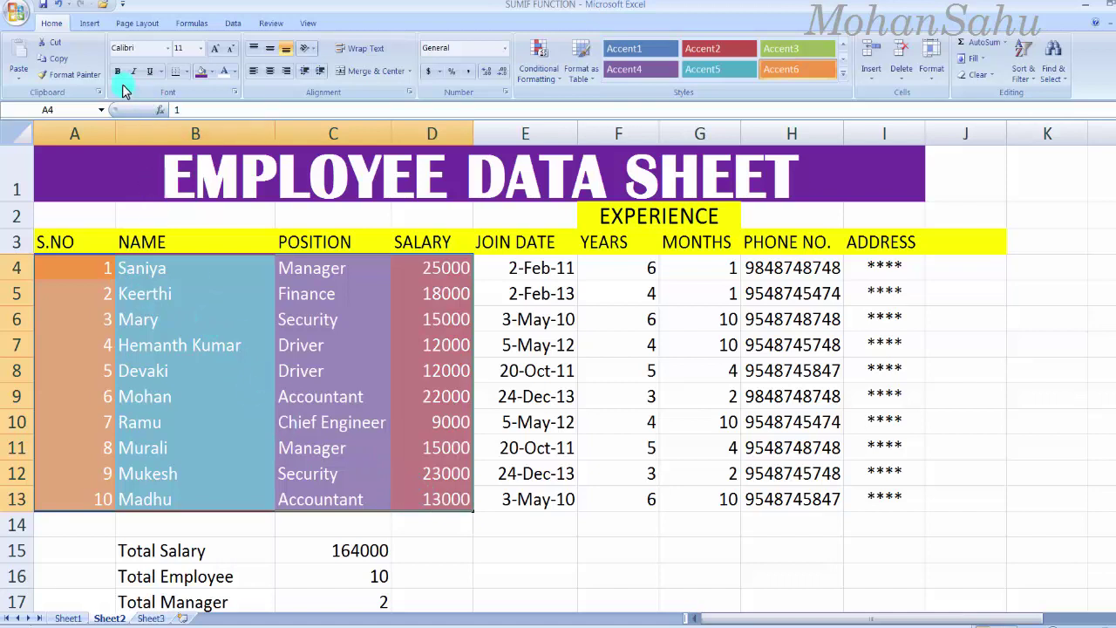
pyautogui.click(70, 74)
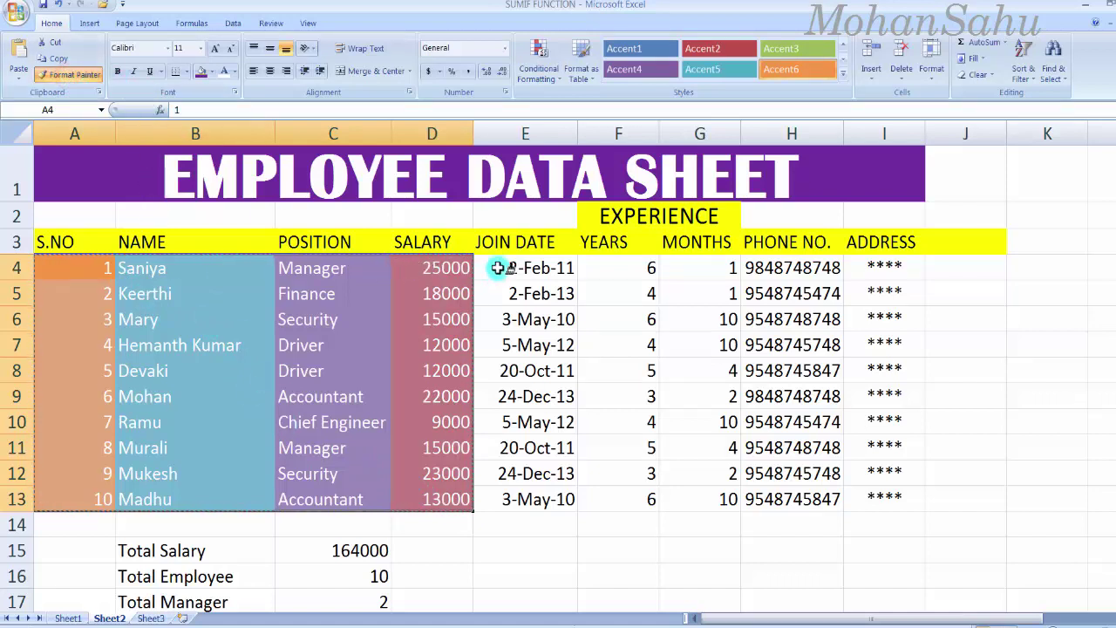
pyautogui.moveTo(497, 268); pyautogui.dragTo(858, 493)
pyautogui.click(711, 528)
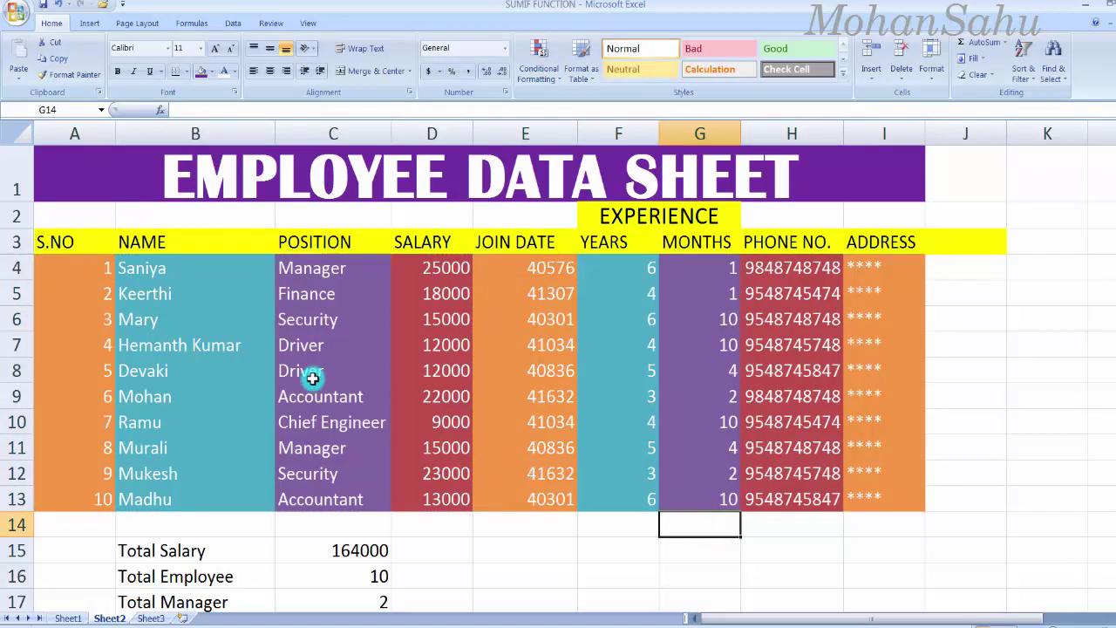
pyautogui.moveTo(91, 237); pyautogui.dragTo(864, 242)
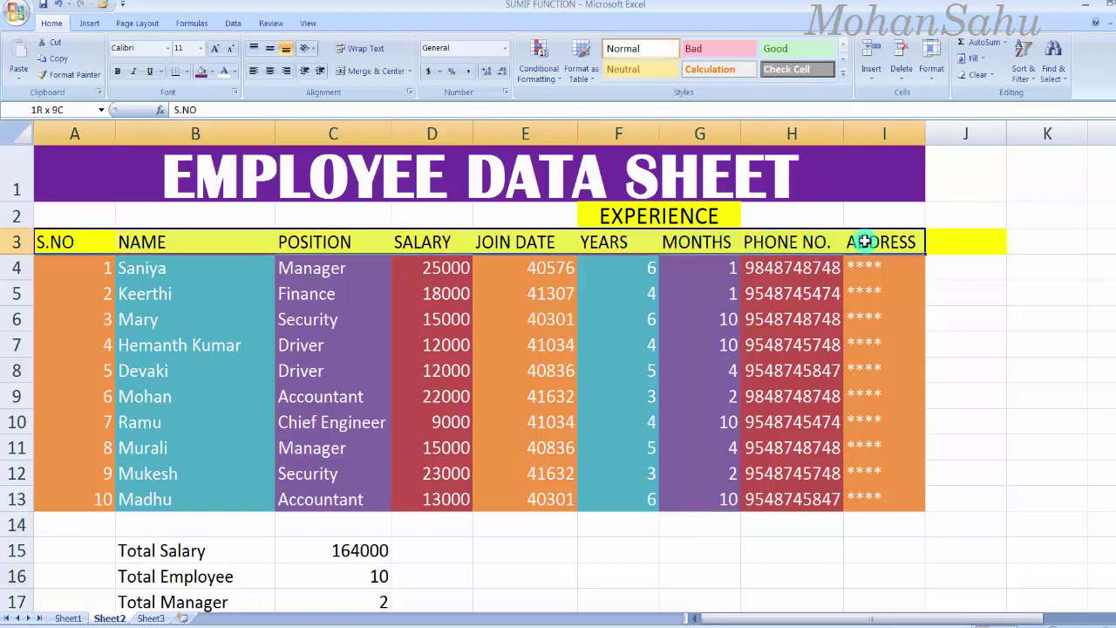
# Center, middle-align and bold the column headings in A3:I3
pyautogui.click(268, 70)
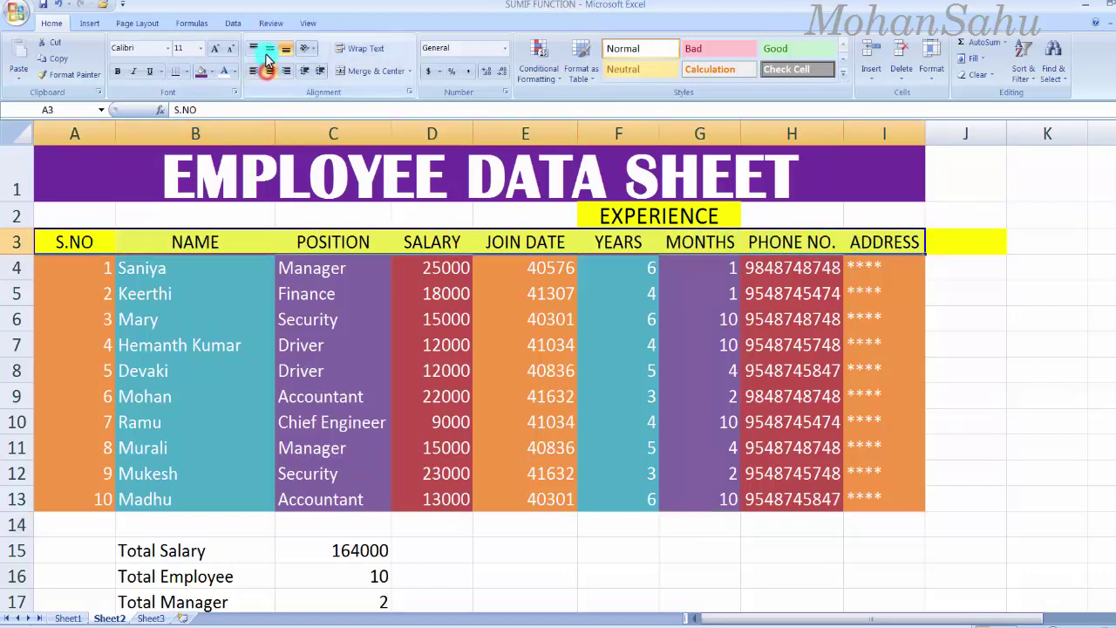
pyautogui.click(268, 52)
pyautogui.click(117, 70)
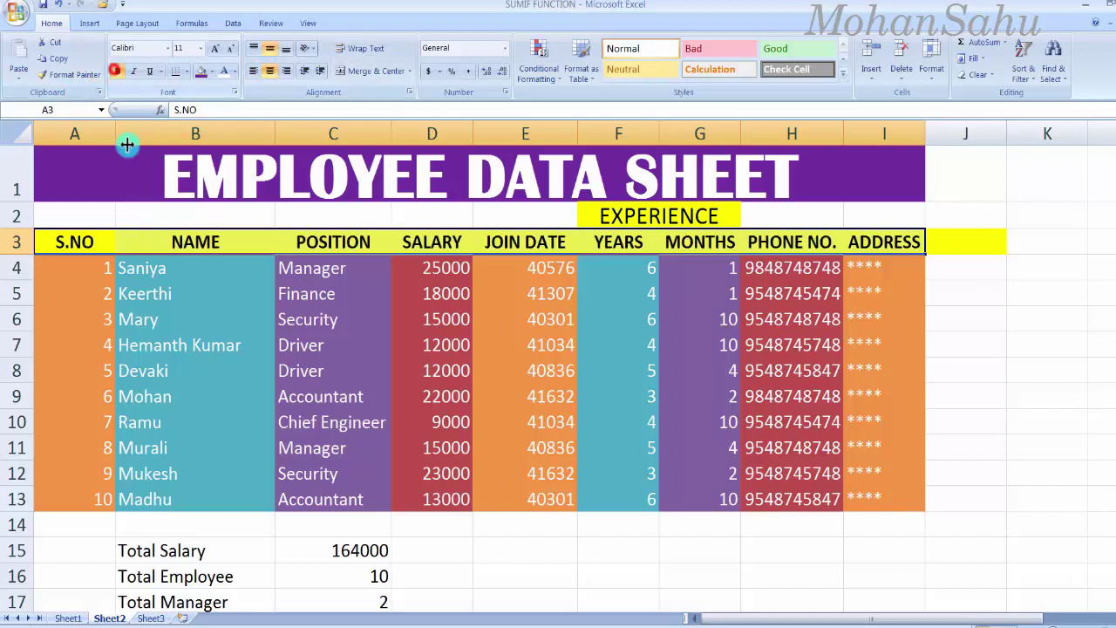
pyautogui.click(491, 545)
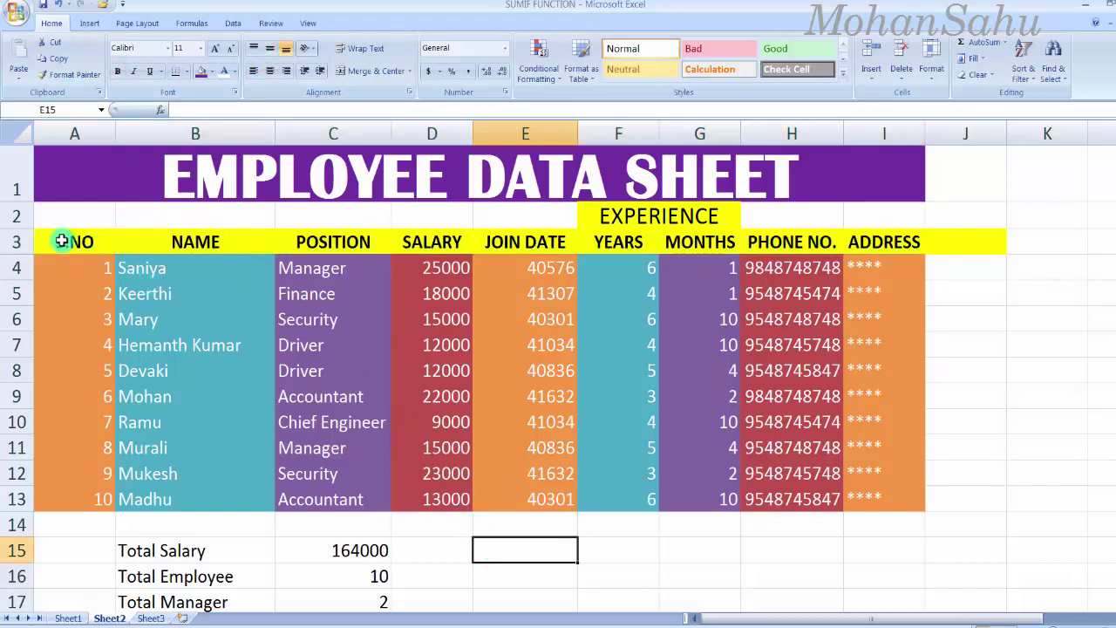
# Apply All Borders to the table range A2:I13
pyautogui.moveTo(62, 242); pyautogui.dragTo(878, 498)
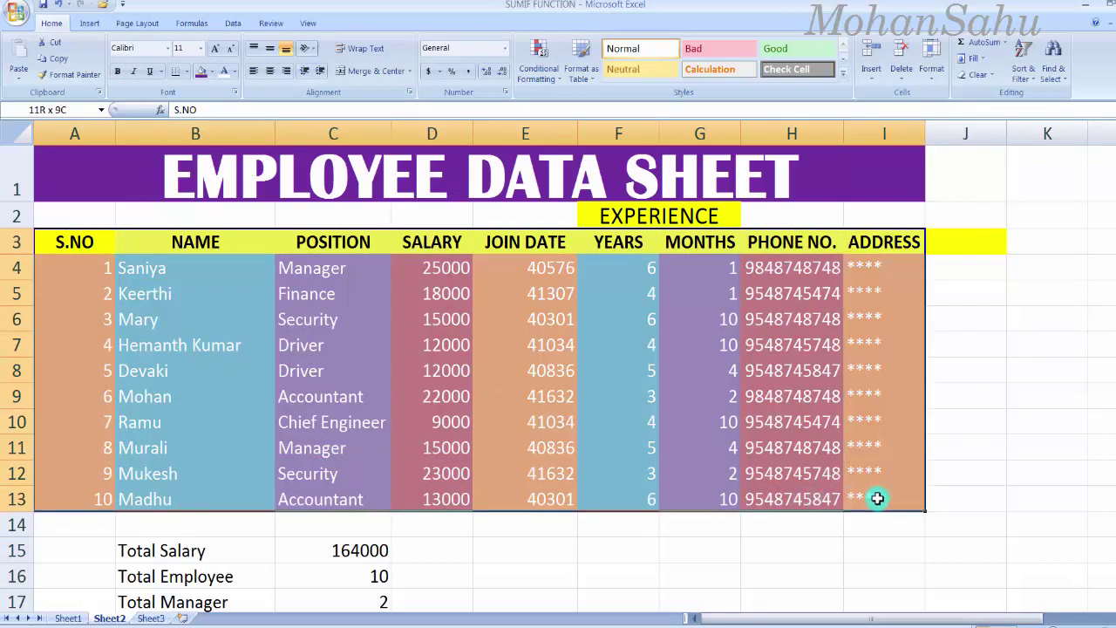
pyautogui.click(74, 217)
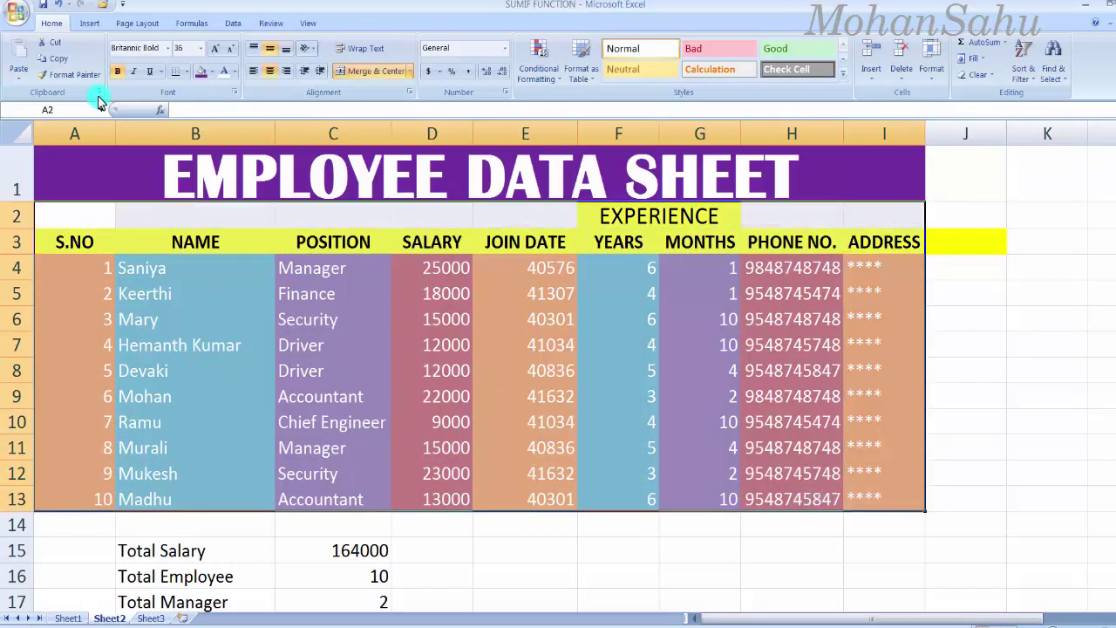
pyautogui.click(187, 73)
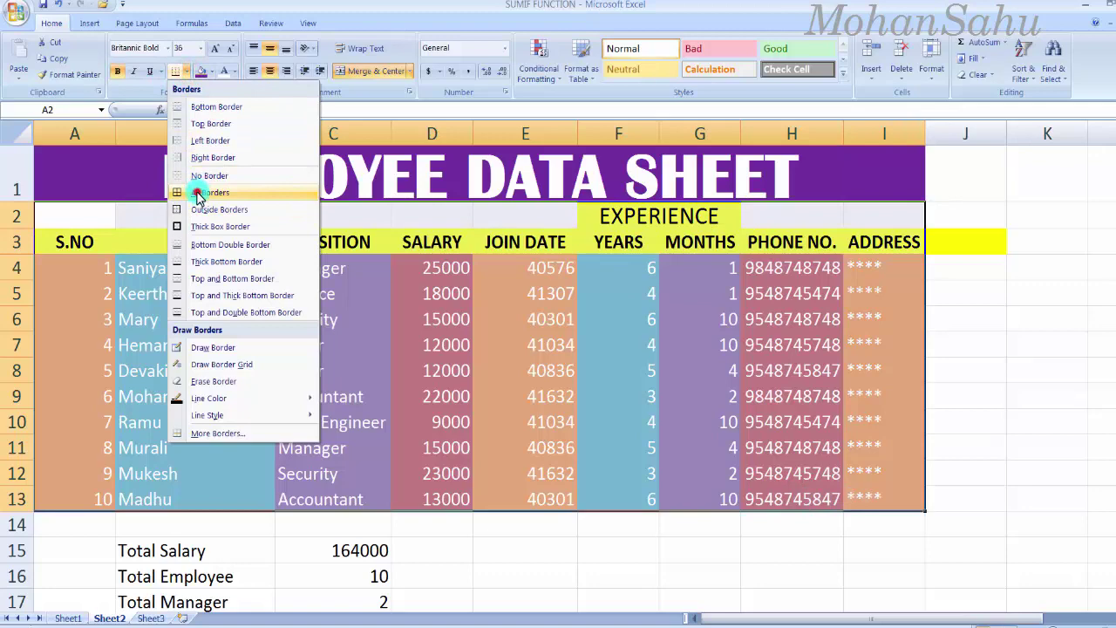
pyautogui.click(197, 193)
pyautogui.click(410, 390)
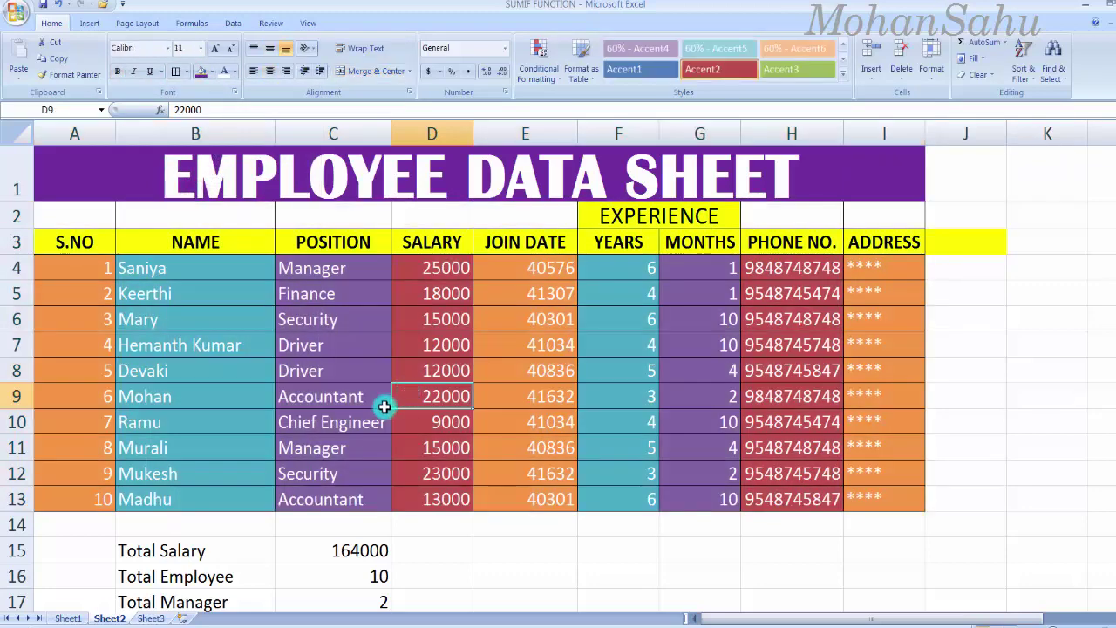
# Apply All Borders and a yellow fill to the summary block in B15:C25
pyautogui.scroll(-3, 384, 408)
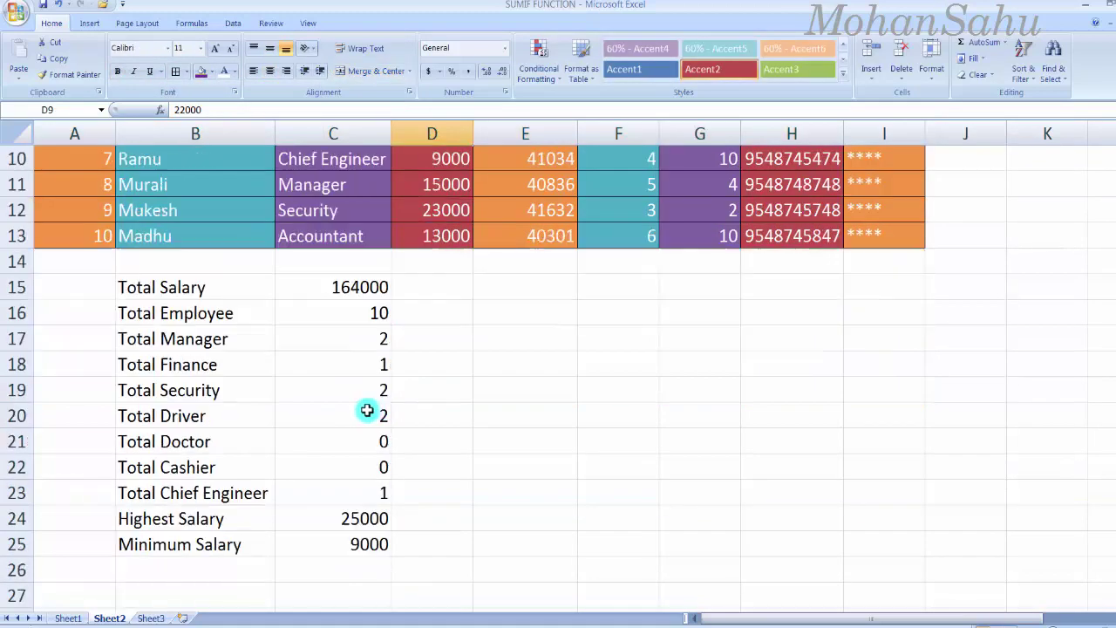
pyautogui.moveTo(161, 292)
pyautogui.mouseDown()
pyautogui.moveTo(255, 527)
pyautogui.moveTo(324, 546)
pyautogui.mouseUp()
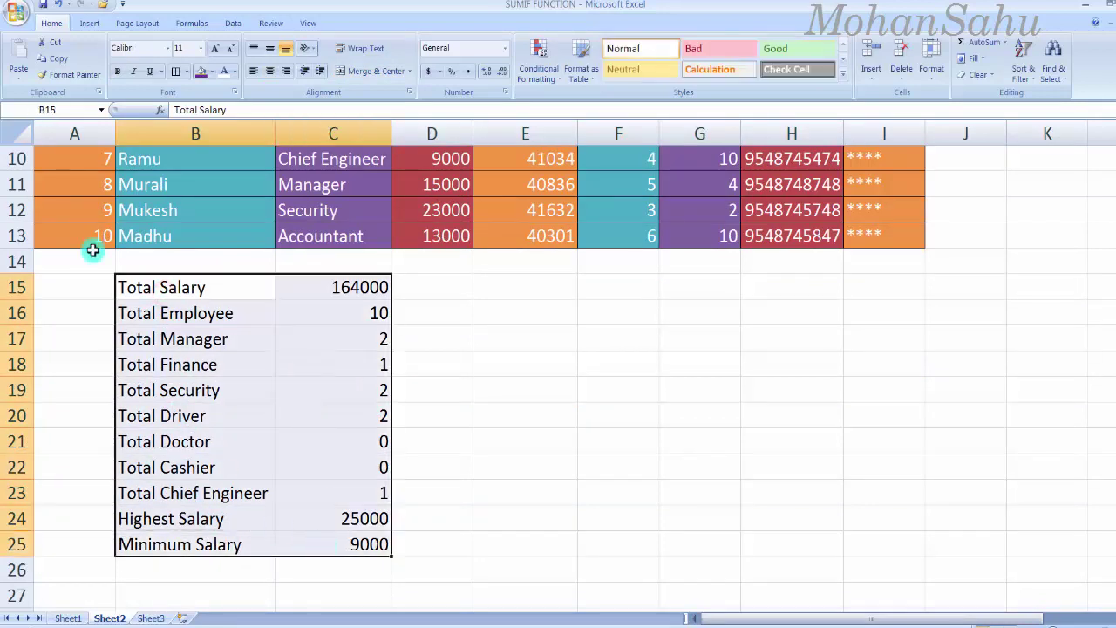
pyautogui.click(174, 74)
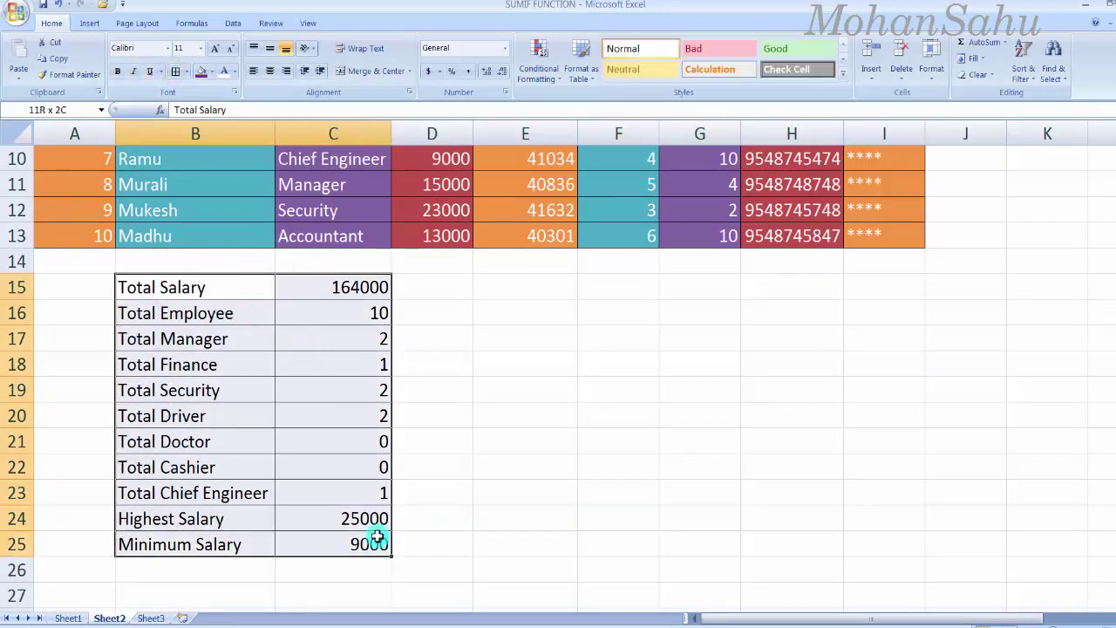
pyautogui.click(211, 71)
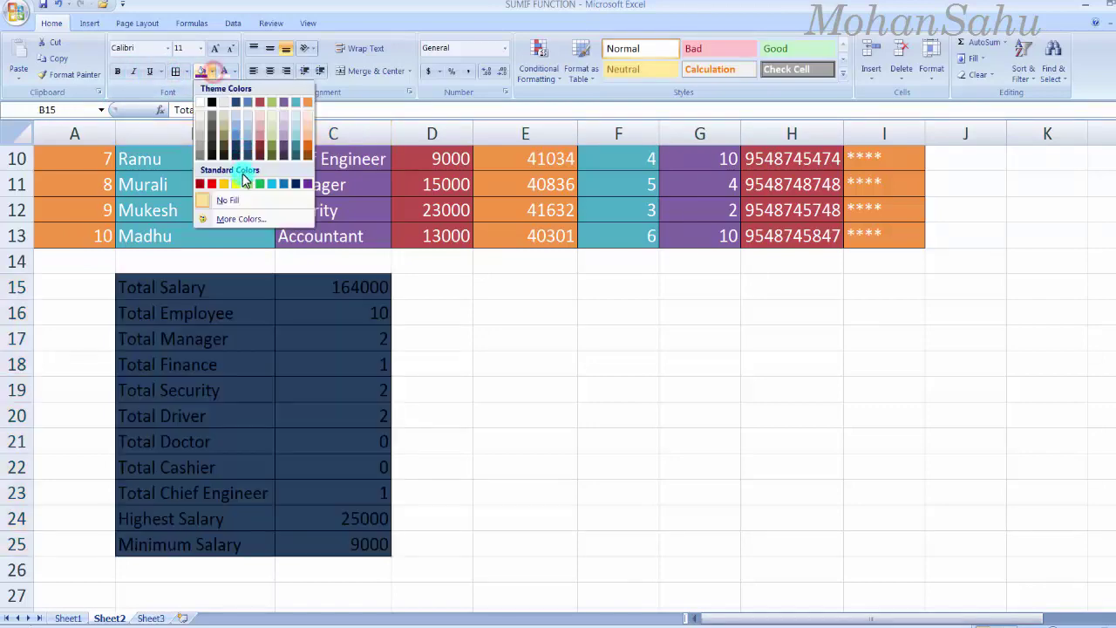
pyautogui.click(237, 186)
pyautogui.click(437, 400)
pyautogui.scroll(3, 437, 400)
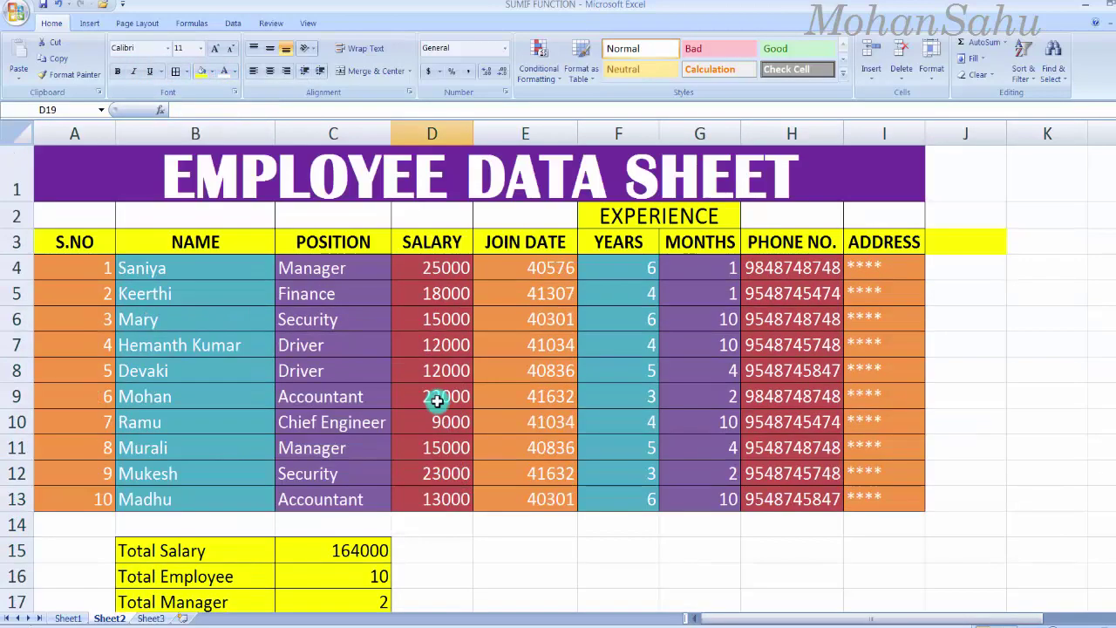